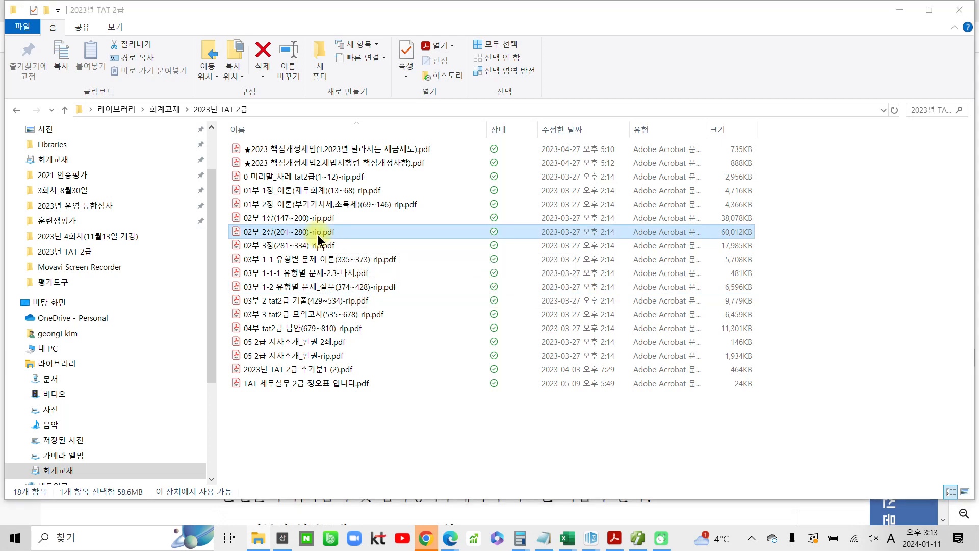
Open the PDF 02부 2장(201~280)-rip.pdf and set its view to fit the page width
{"action": "double_click", "coordinate": [317, 235]}
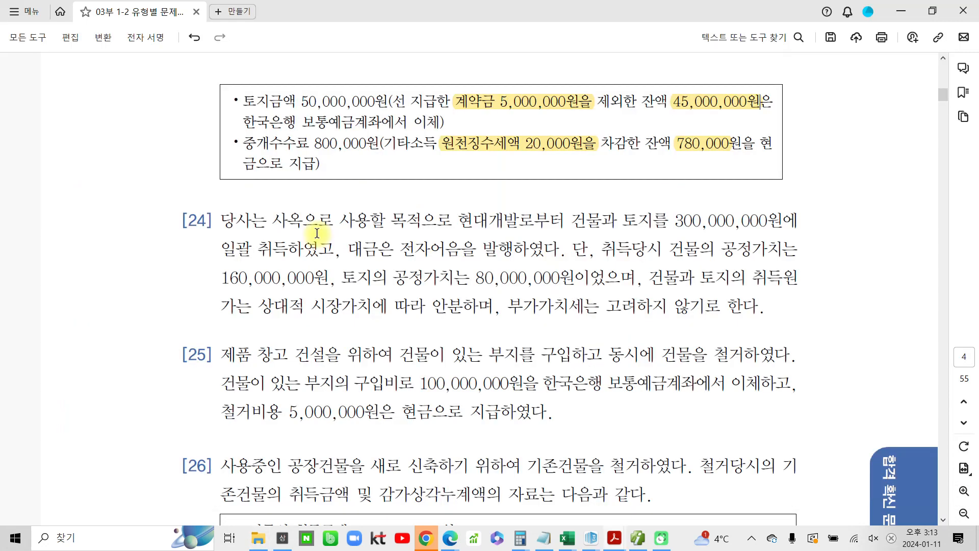
{"action": "left_click", "coordinate": [165, 70]}
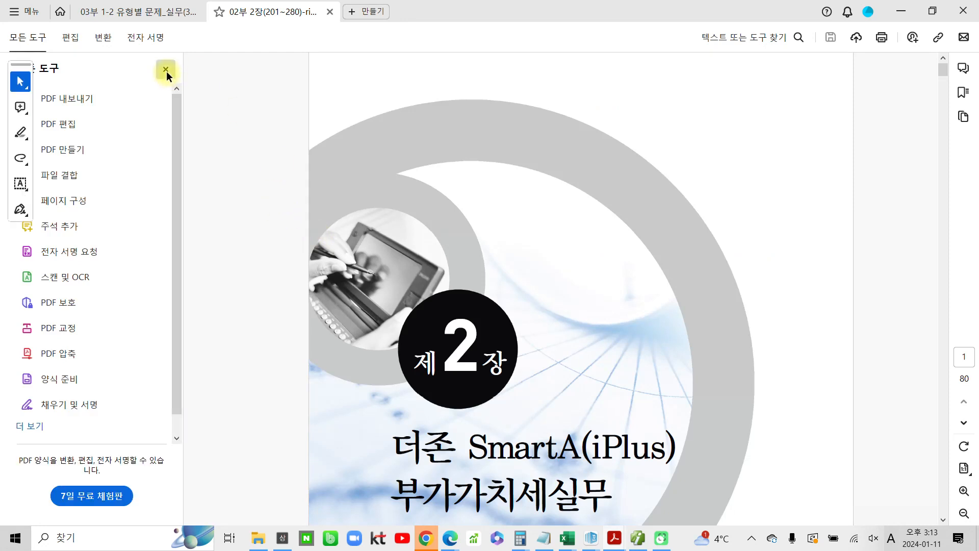
{"action": "left_click", "coordinate": [963, 468]}
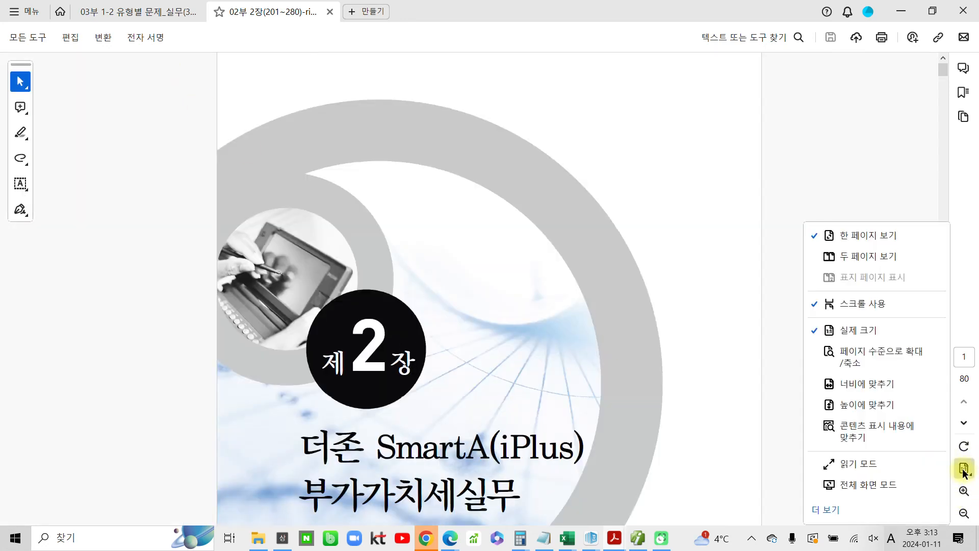
{"action": "left_click", "coordinate": [876, 387]}
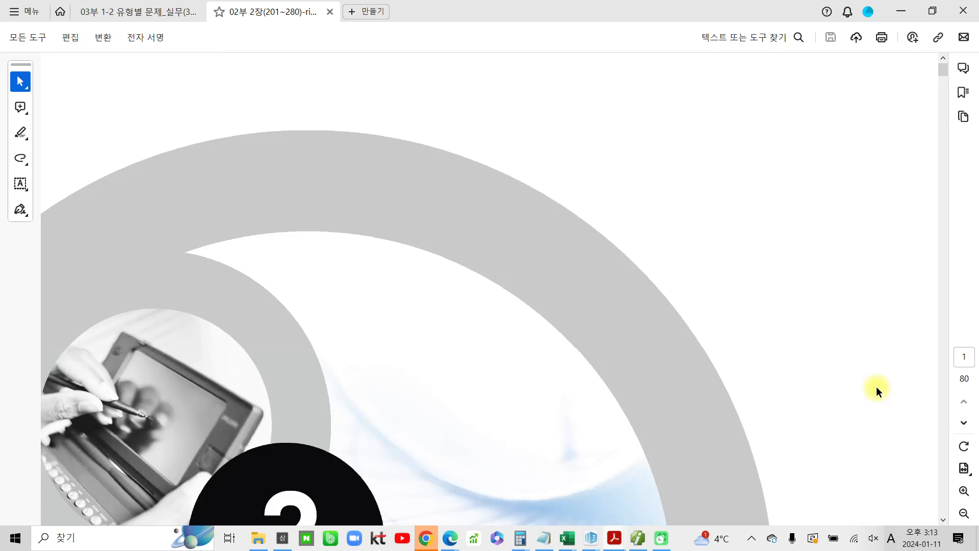
Search the PDF for page 218 and close the search bar
{"action": "key", "text": "ctrl+f"}
{"action": "type", "text": "21"}
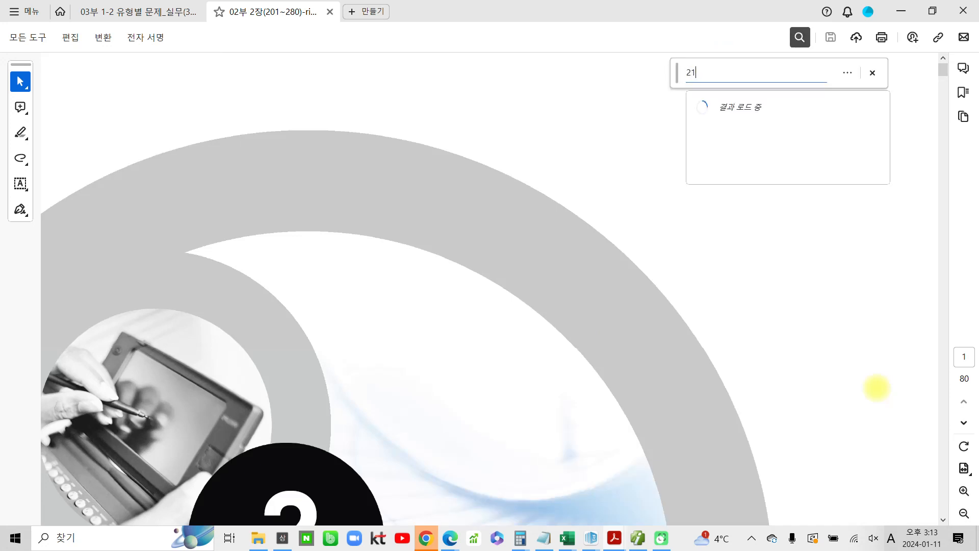
{"action": "type", "text": "8"}
{"action": "key", "text": "Return"}
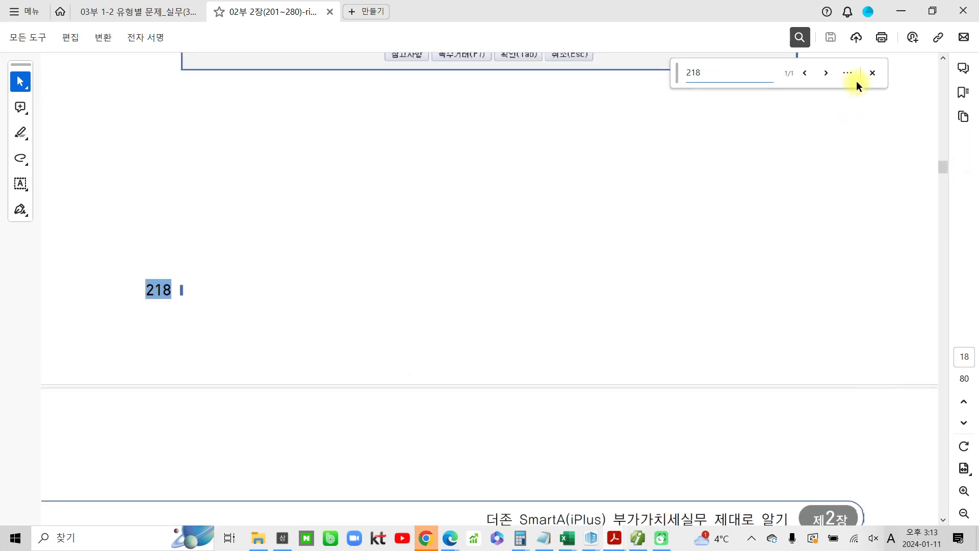
{"action": "left_click", "coordinate": [872, 72]}
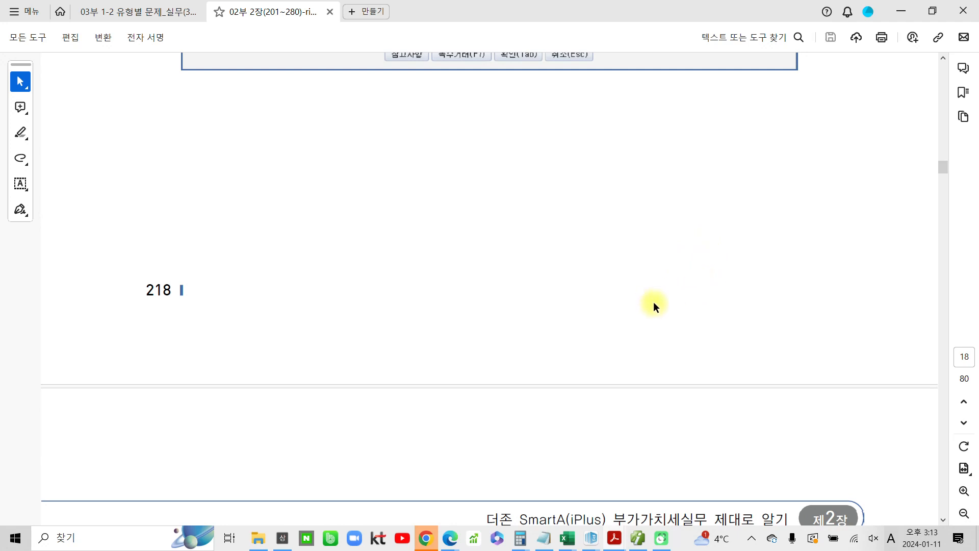
Highlight the task title 수정전자세금계산서 발급 on the page
{"action": "scroll", "coordinate": [627, 291], "scroll_direction": "up", "scroll_amount": 3}
{"action": "scroll", "coordinate": [696, 290], "scroll_direction": "up", "scroll_amount": 5}
{"action": "scroll", "coordinate": [799, 294], "scroll_direction": "up", "scroll_amount": 8}
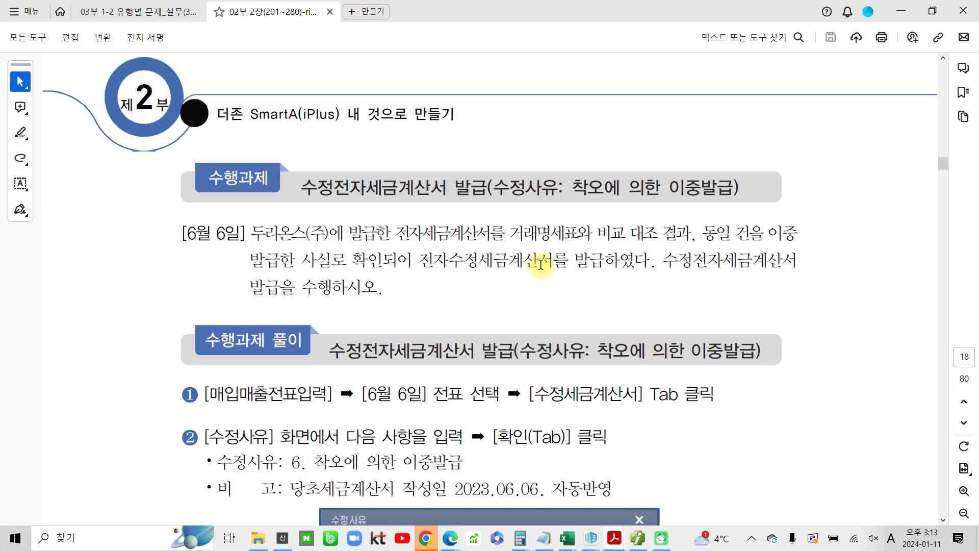
{"action": "left_click_drag", "start_coordinate": [304, 189], "coordinate": [471, 189]}
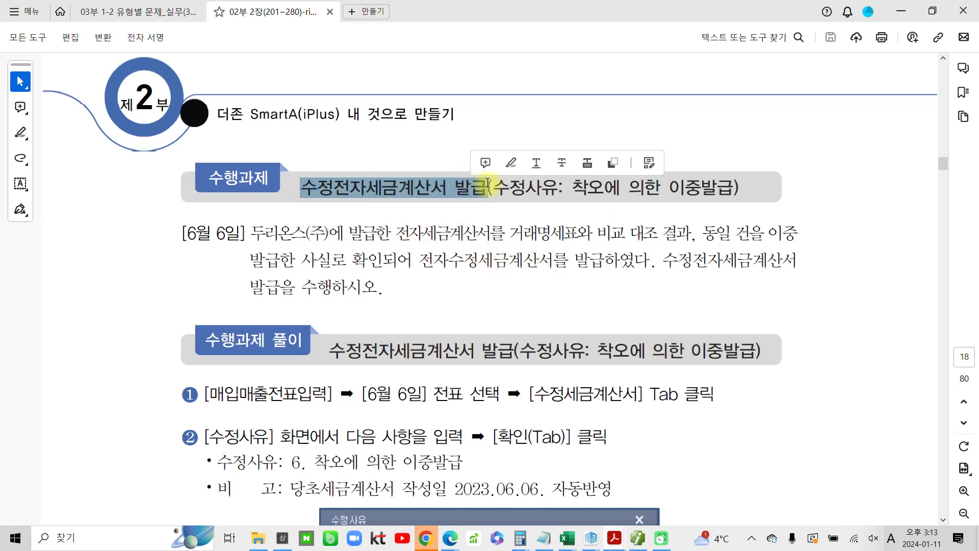
{"action": "left_click", "coordinate": [511, 164]}
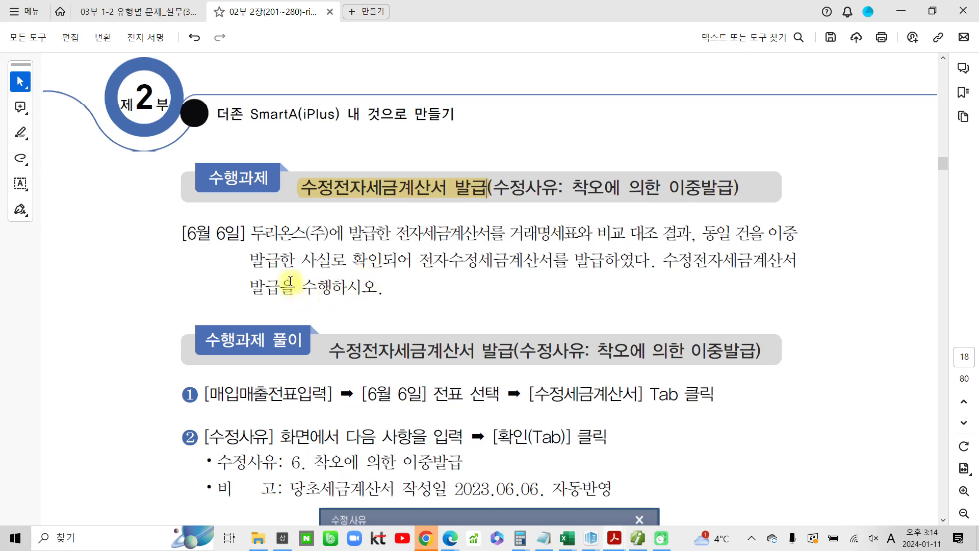
Highlight [6월 6일] and the phrase 전자수정세금계산서를 발급하였다 in the task description
{"action": "left_click_drag", "start_coordinate": [247, 235], "coordinate": [164, 238]}
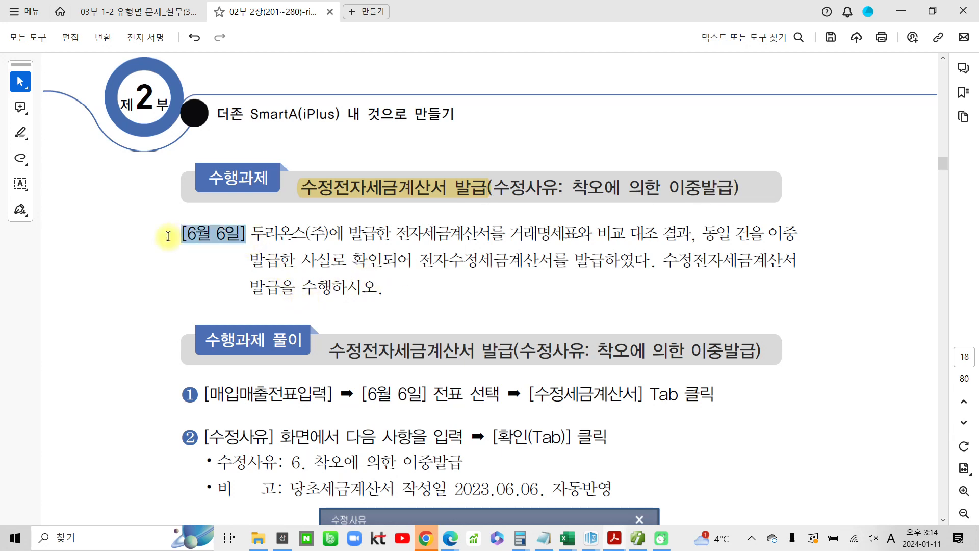
{"action": "left_click", "coordinate": [209, 210]}
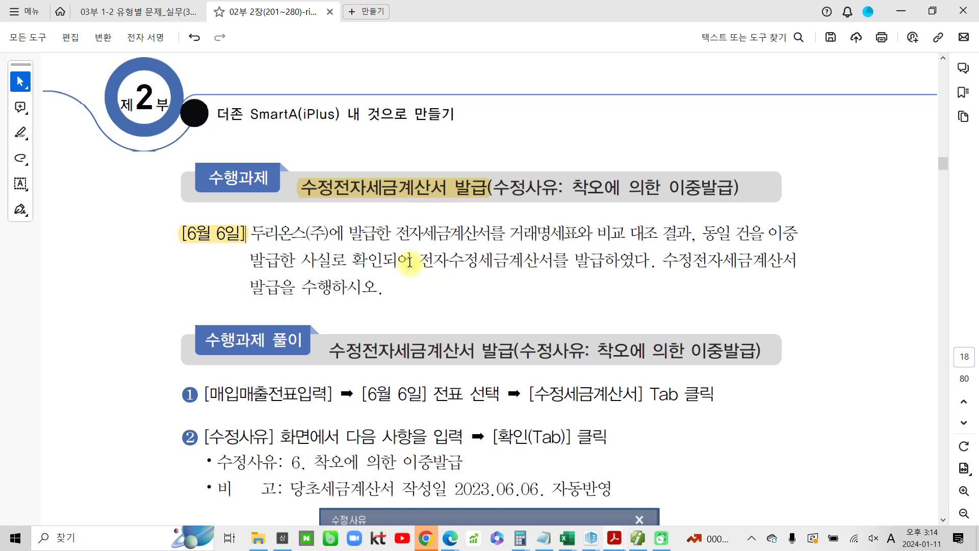
{"action": "left_click_drag", "start_coordinate": [423, 261], "coordinate": [650, 261]}
{"action": "left_click", "coordinate": [669, 234]}
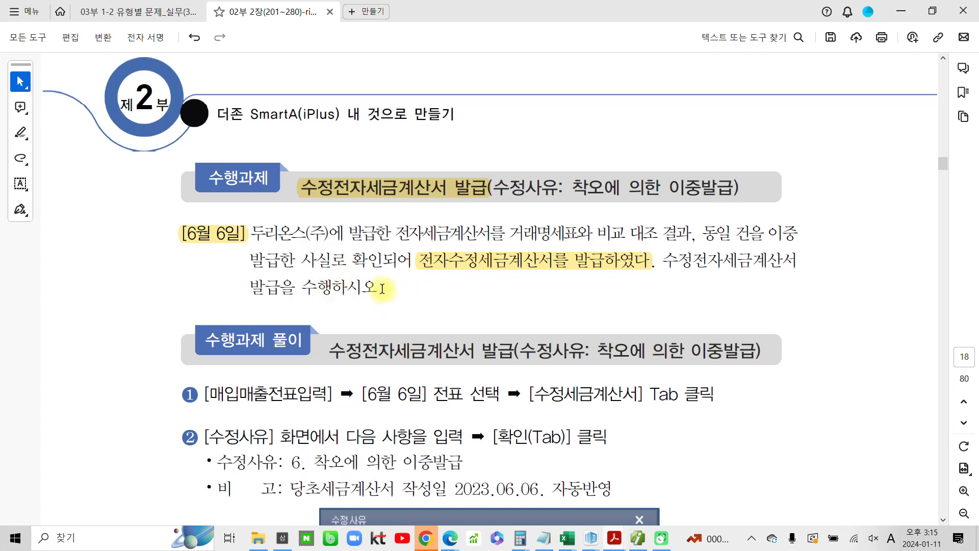
Switch to the accounting program, open 매입매출전표입력, and load the entries for June 6
{"action": "left_click", "coordinate": [638, 540]}
{"action": "left_click", "coordinate": [21, 68]}
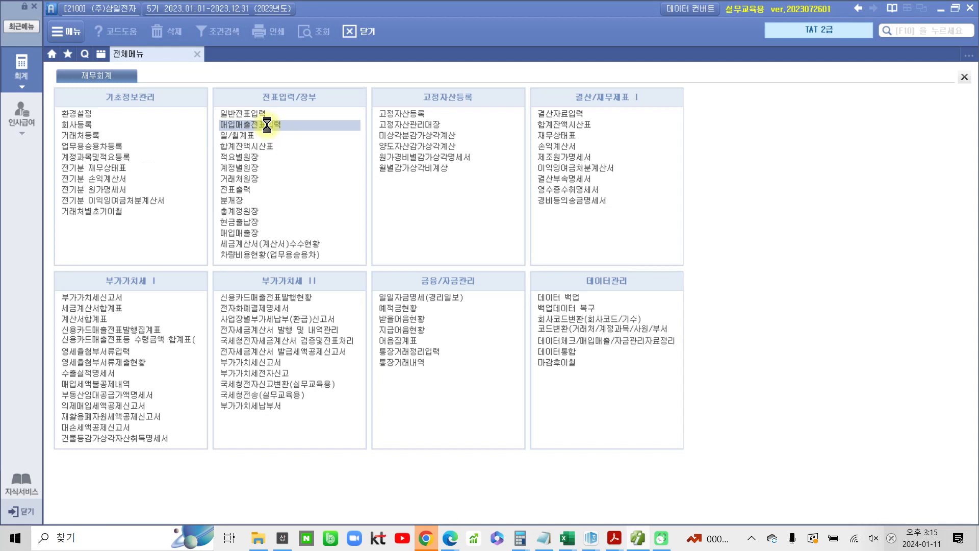
{"action": "left_click", "coordinate": [267, 125]}
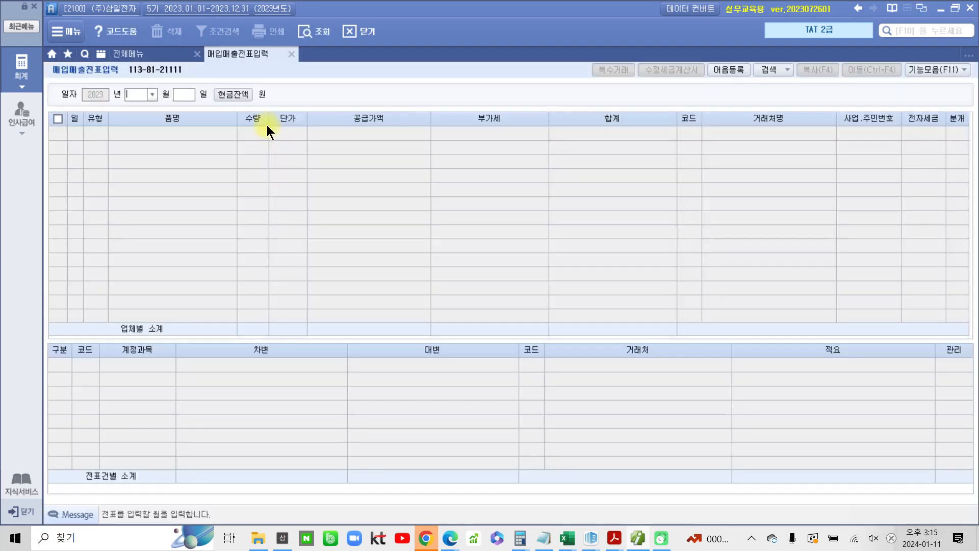
{"action": "type", "text": "6"}
{"action": "key", "text": "Return"}
{"action": "type", "text": "6"}
{"action": "key", "text": "Return"}
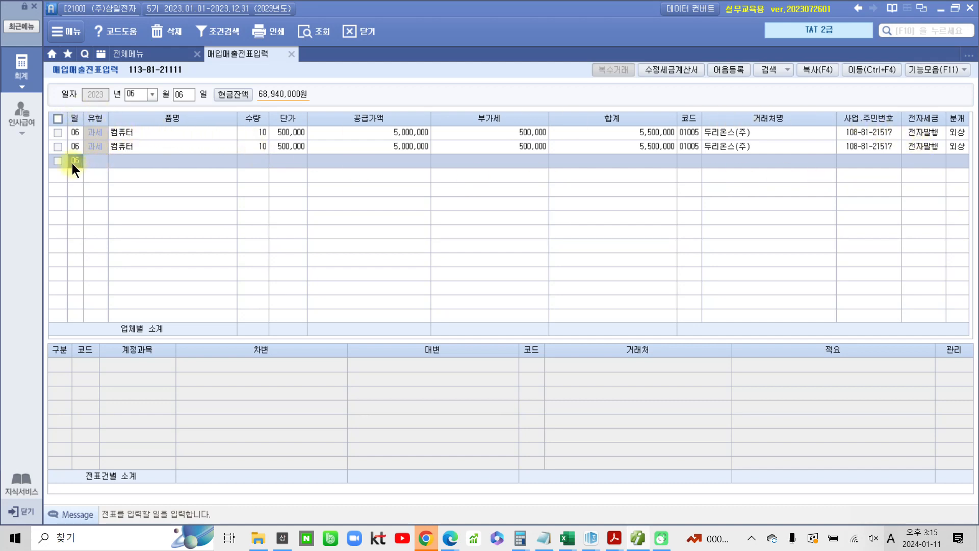
Select the second 두리온스(주) sales entry and set its 수정사유 to 6. 착오에 의한 이중발급등
{"action": "left_click", "coordinate": [56, 149]}
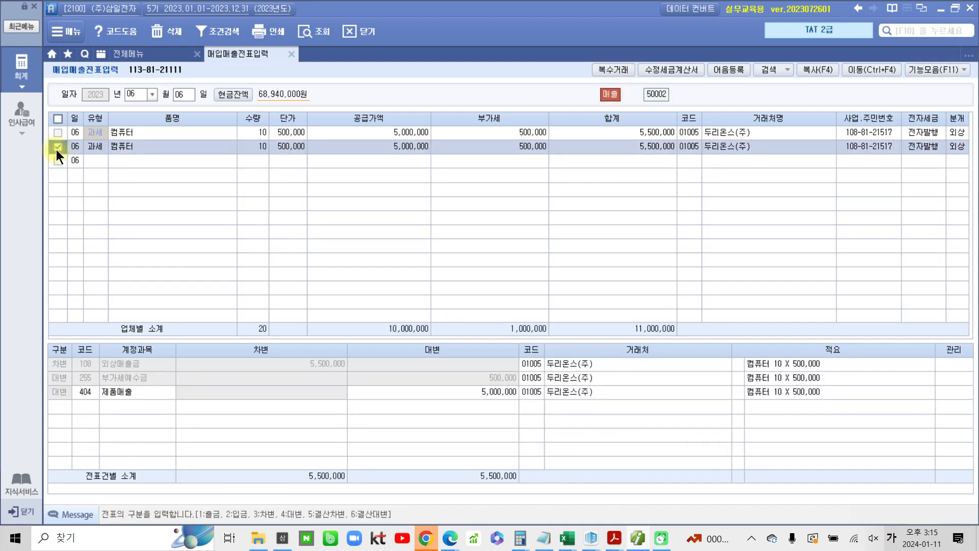
{"action": "left_click", "coordinate": [681, 70]}
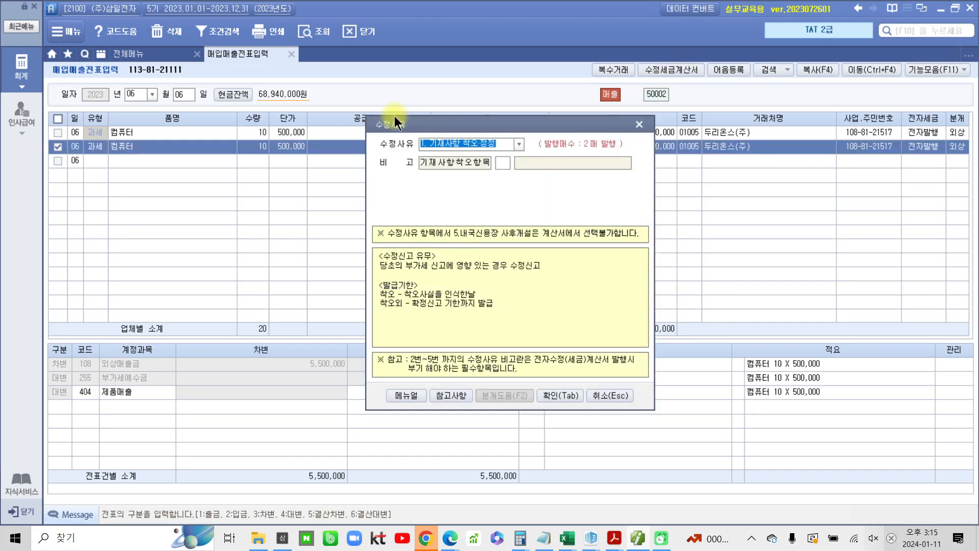
{"action": "left_click_drag", "start_coordinate": [455, 123], "coordinate": [425, 145]}
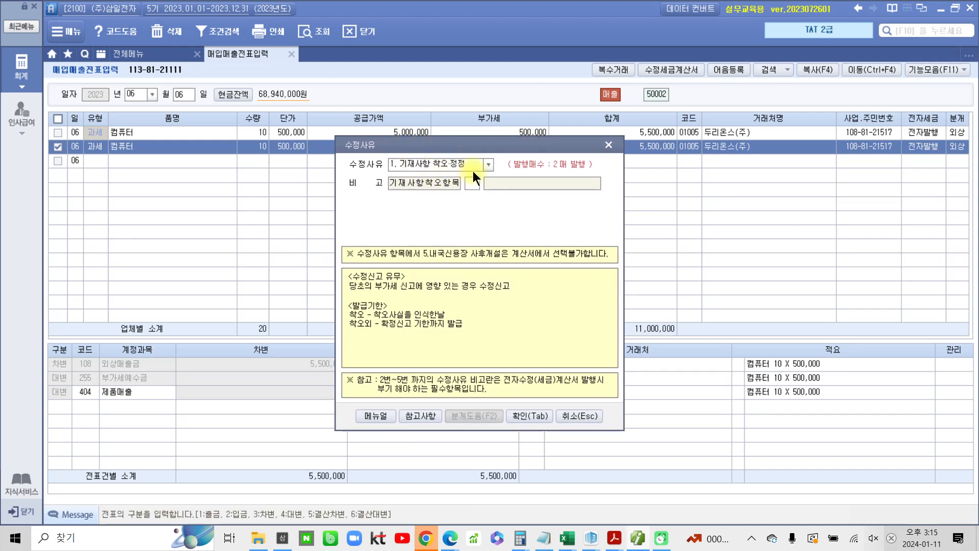
{"action": "left_click", "coordinate": [488, 163]}
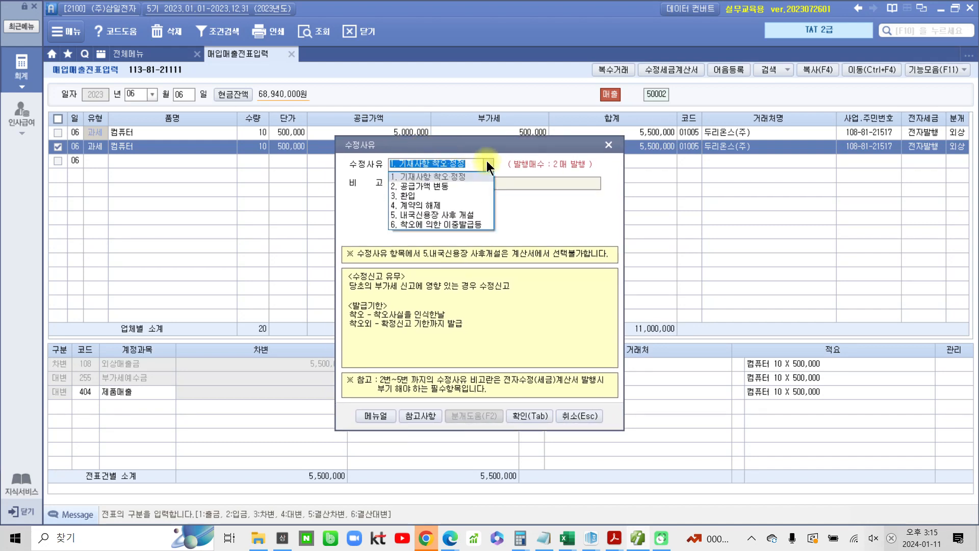
{"action": "left_click", "coordinate": [437, 225]}
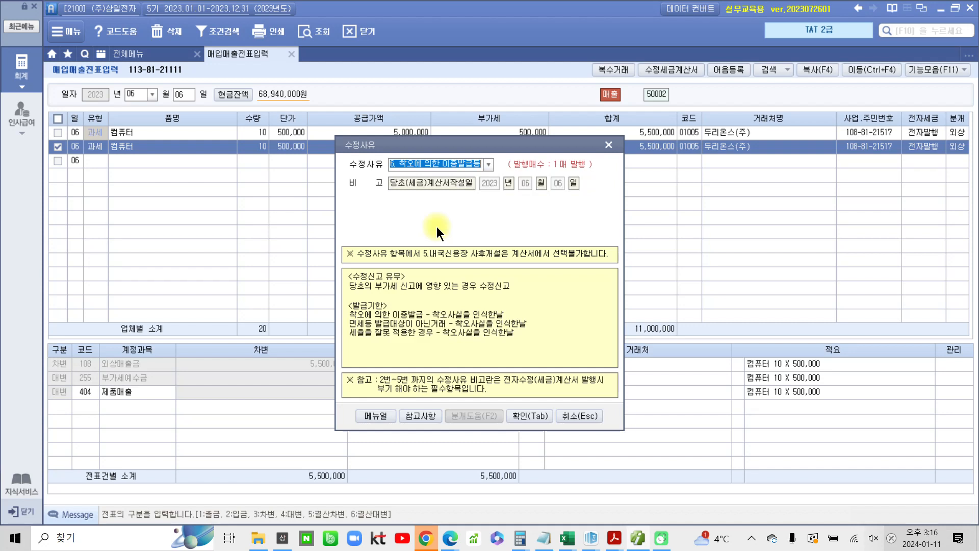
{"action": "left_click", "coordinate": [521, 414]}
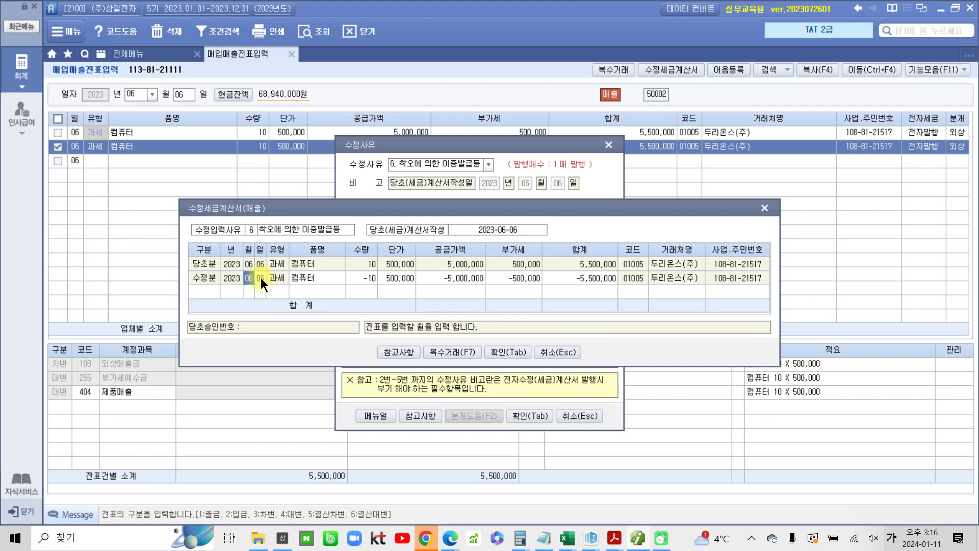
Open the reference table of modified tax invoice reasons and methods, then close it
{"action": "left_click", "coordinate": [390, 349]}
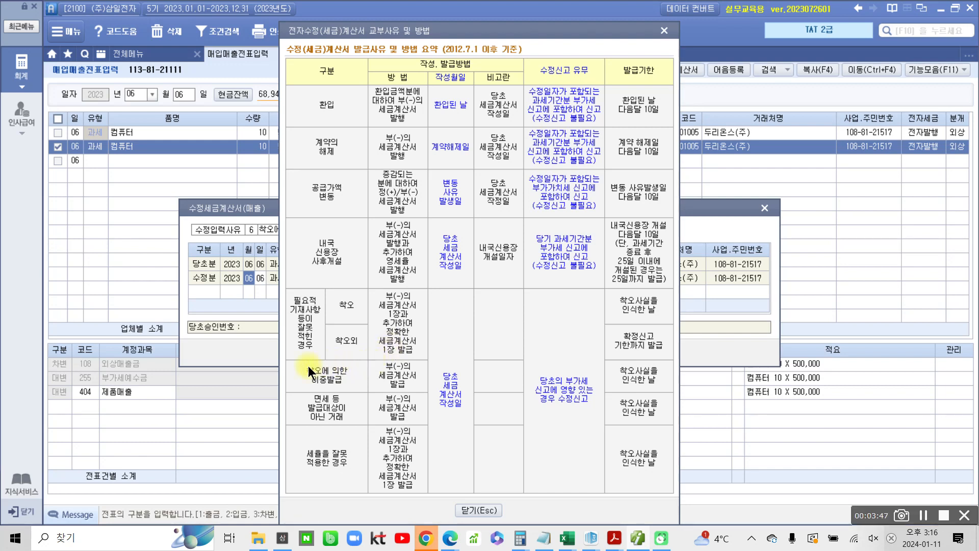
{"action": "left_click_drag", "start_coordinate": [298, 362], "coordinate": [357, 389]}
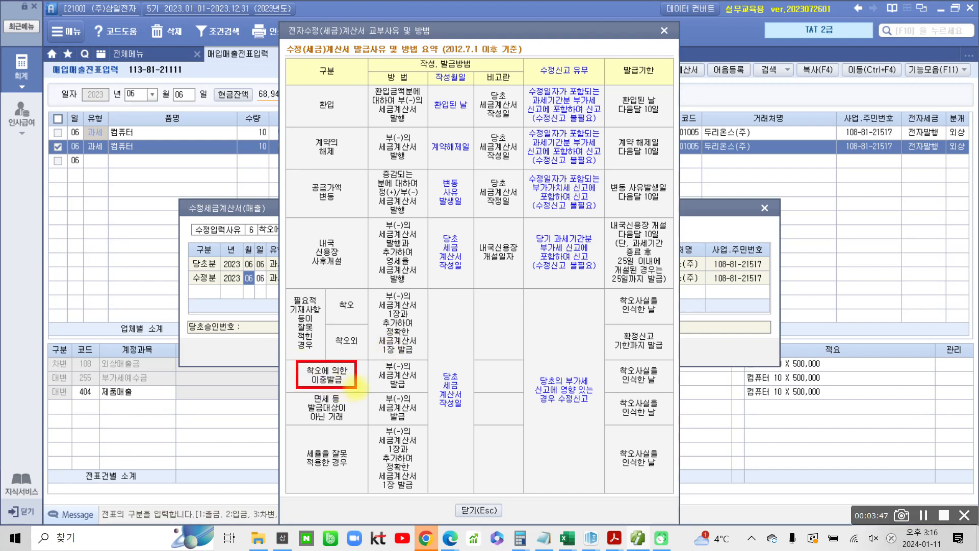
{"action": "mouse_move", "coordinate": [445, 366]}
{"action": "left_mouse_down"}
{"action": "mouse_move", "coordinate": [428, 396]}
{"action": "mouse_move", "coordinate": [466, 416]}
{"action": "mouse_move", "coordinate": [434, 365]}
{"action": "left_mouse_up"}
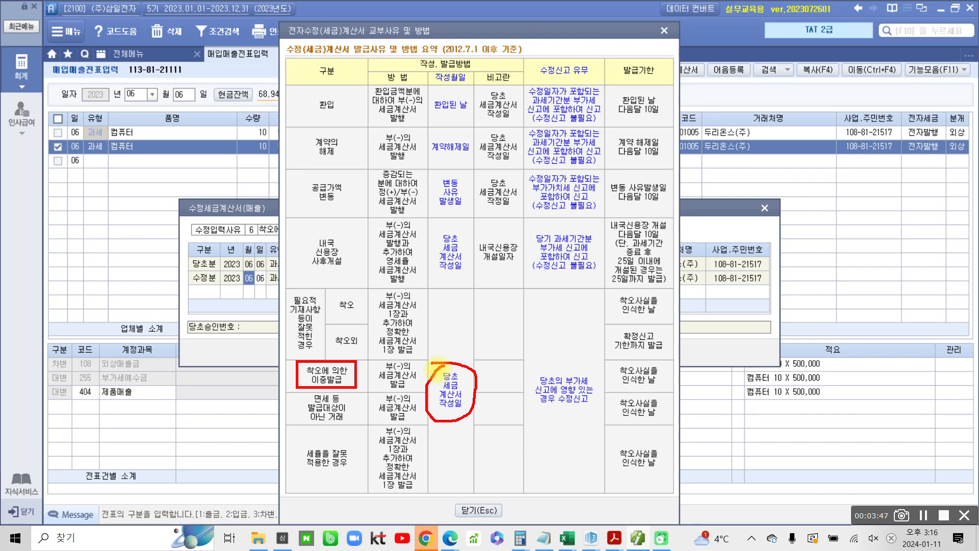
{"action": "left_click", "coordinate": [470, 510]}
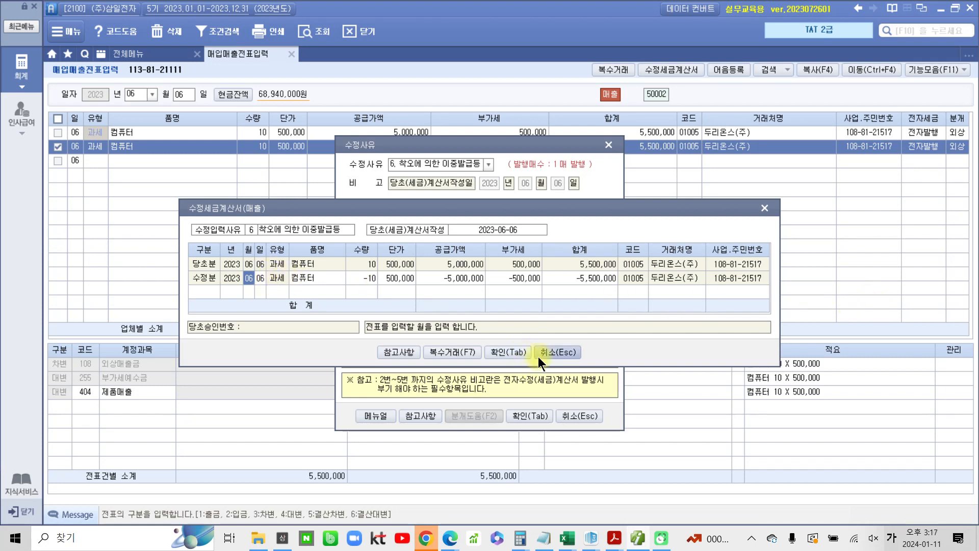
Confirm the negative modified invoice entry and review its journal lines
{"action": "left_click", "coordinate": [509, 352]}
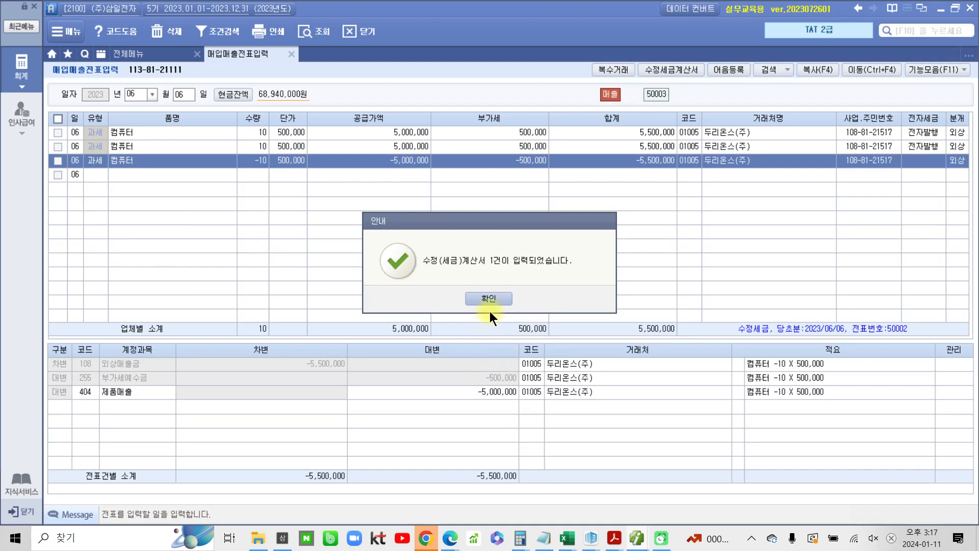
{"action": "left_click", "coordinate": [490, 301]}
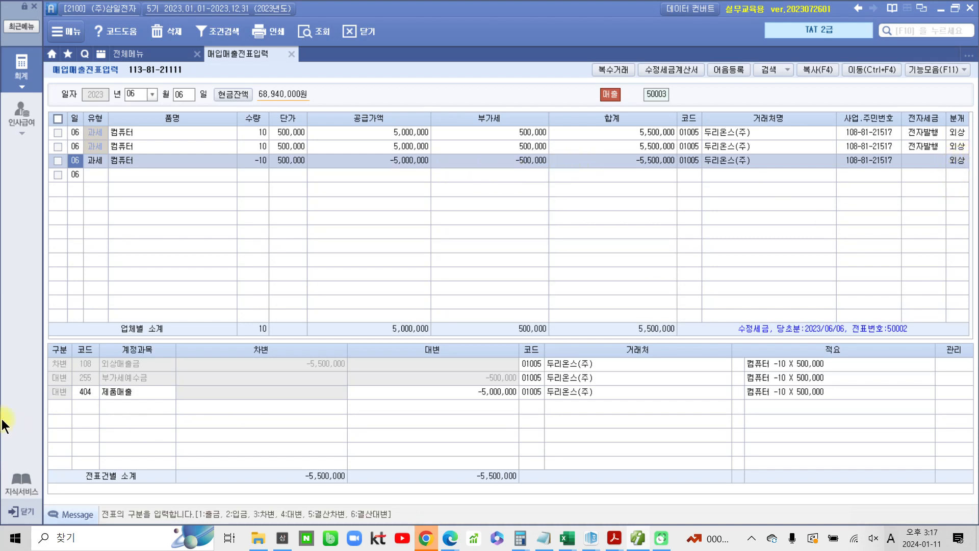
{"action": "left_click", "coordinate": [112, 364]}
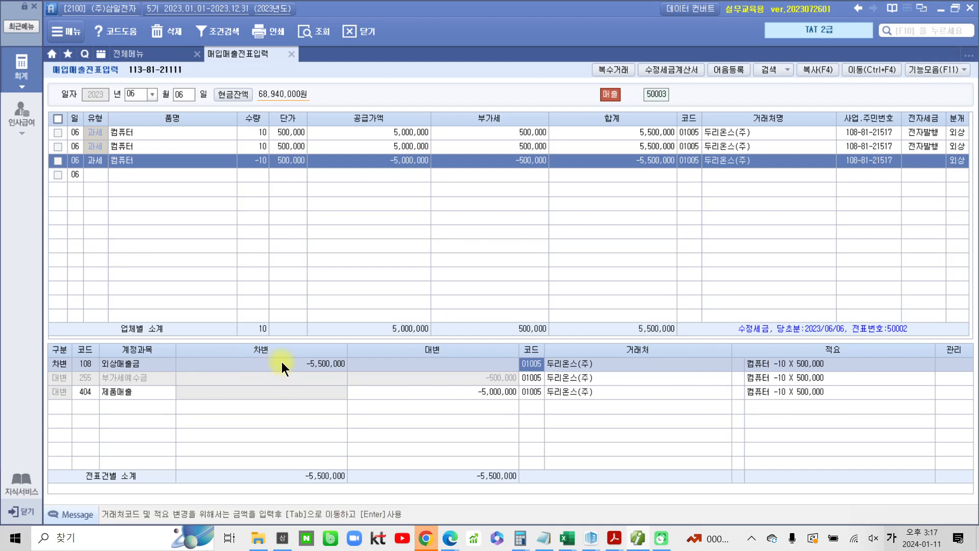
{"action": "left_click", "coordinate": [485, 378]}
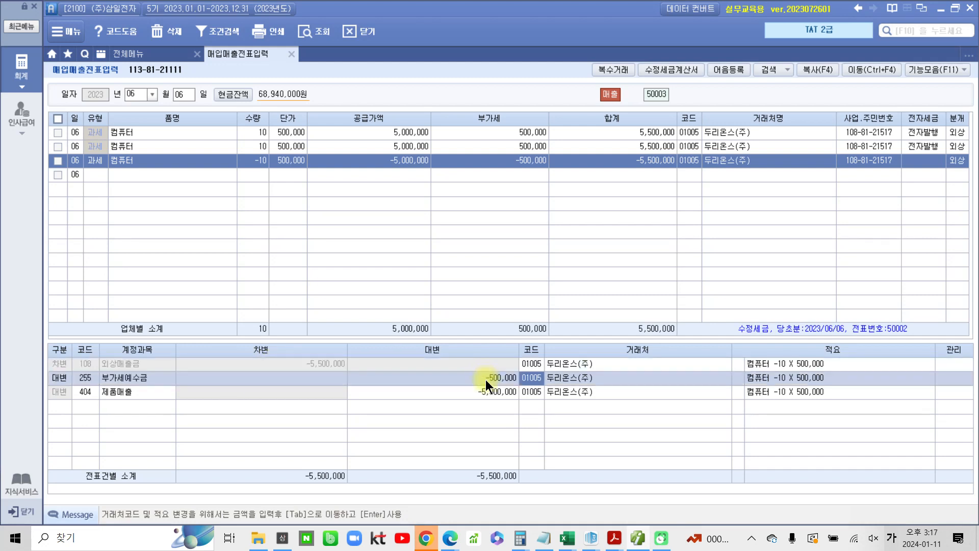
{"action": "left_click", "coordinate": [487, 392]}
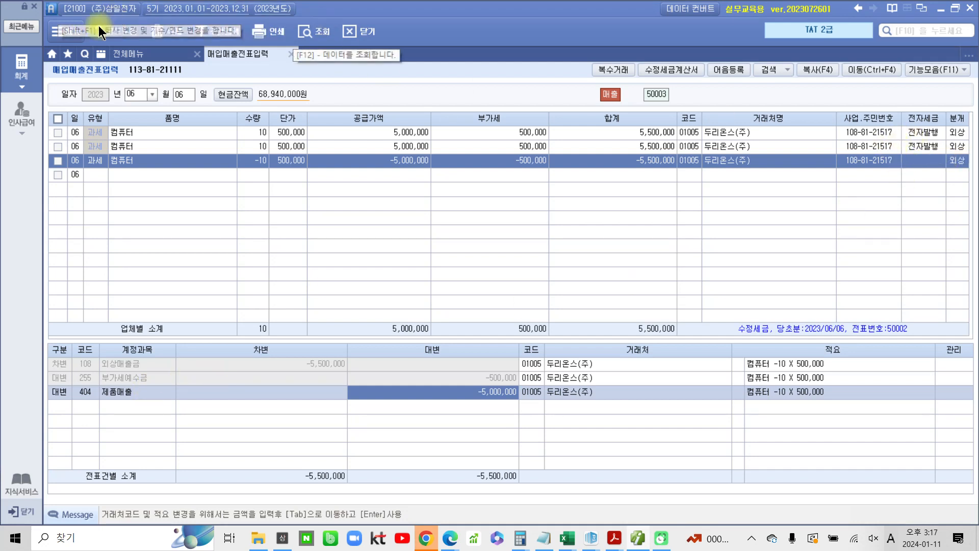
Open 전자세금계산서 발행 및 내역관리 and list sales invoices from 2023-06-06 to 2023-06-06
{"action": "left_click", "coordinate": [4, 67]}
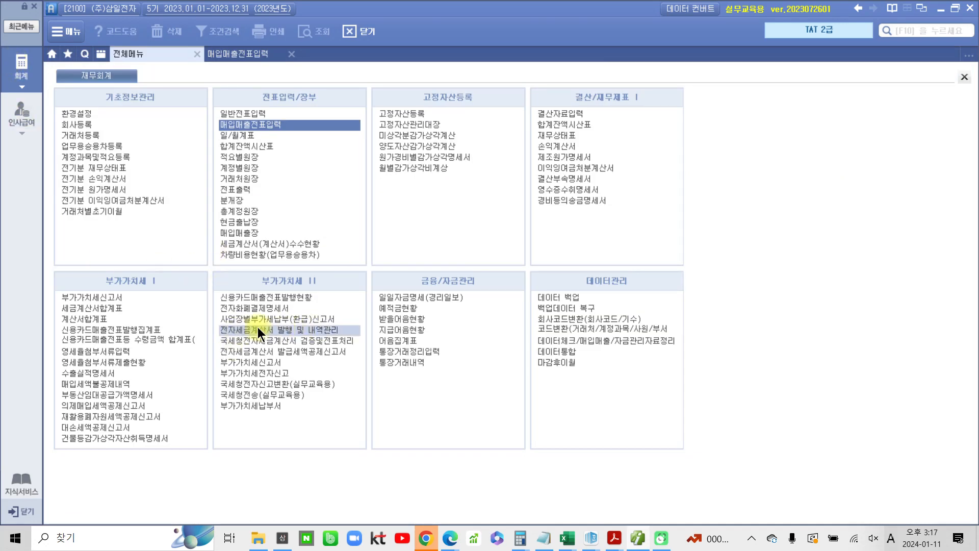
{"action": "left_click", "coordinate": [301, 329]}
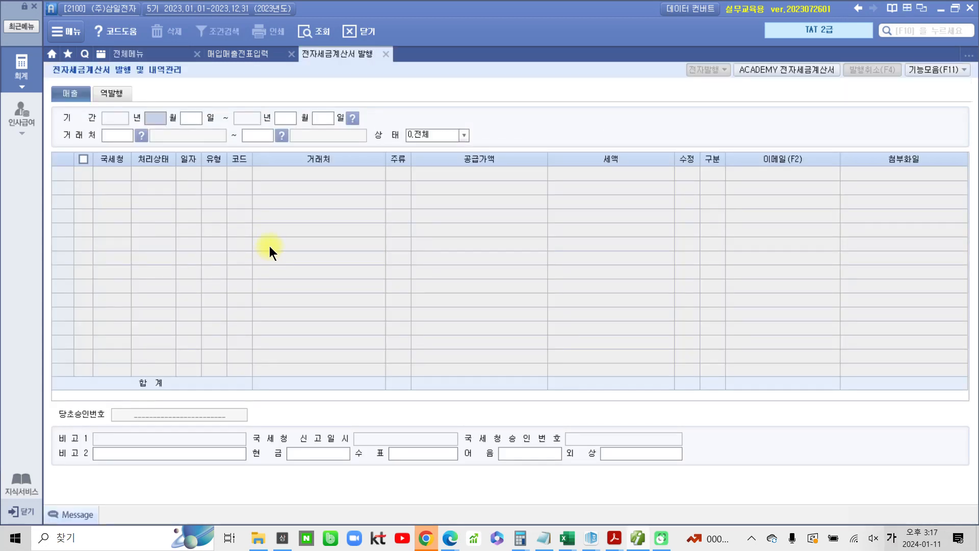
{"action": "type", "text": "066"}
{"action": "key", "text": "Return"}
{"action": "type", "text": "6"}
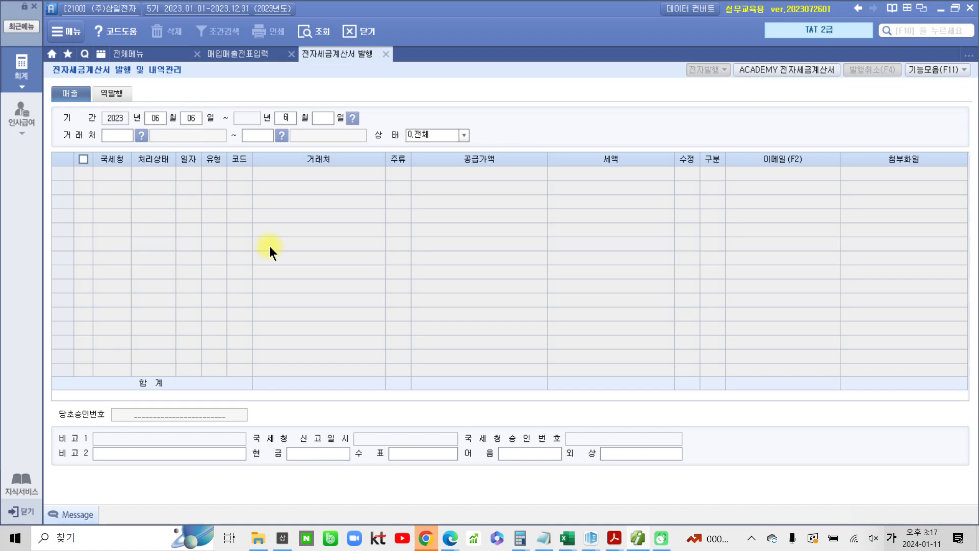
{"action": "key", "text": "Return"}
{"action": "type", "text": "6"}
{"action": "key", "text": "Return"}
{"action": "key", "text": "Return"}
{"action": "key", "text": "Return"}
{"action": "key", "text": "Return"}
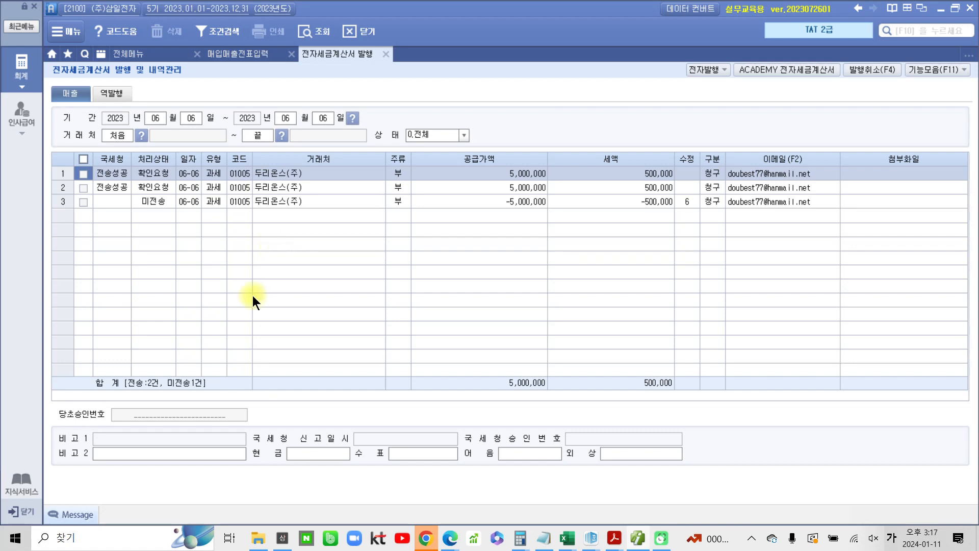
Select the negative modified 두리온스(주) invoice and issue it electronically, logging in and confirming issuance
{"action": "left_click", "coordinate": [83, 202]}
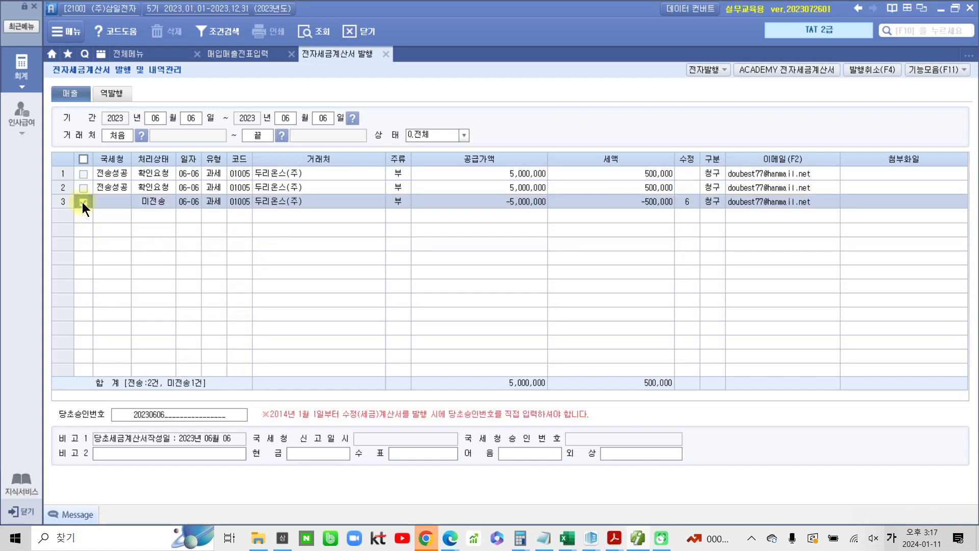
{"action": "left_click", "coordinate": [705, 70]}
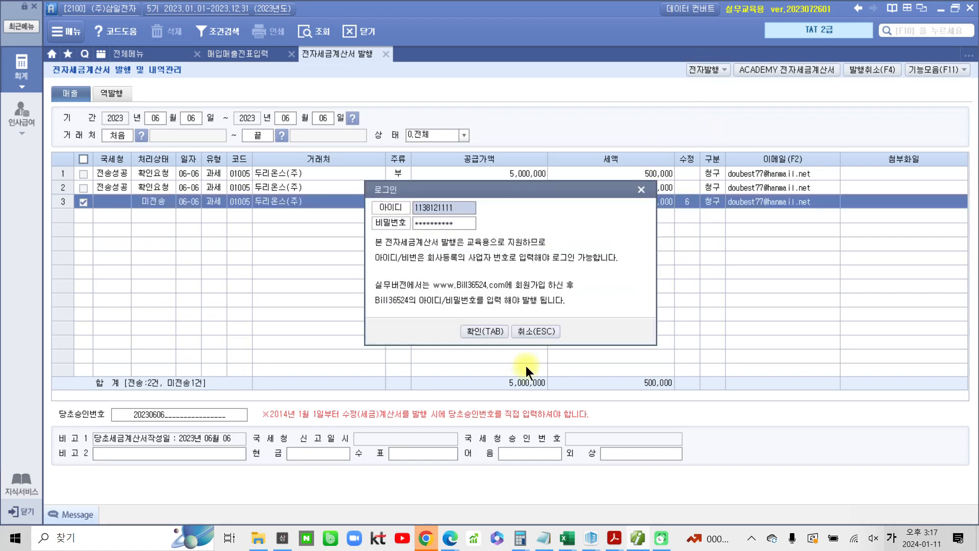
{"action": "left_click", "coordinate": [486, 332]}
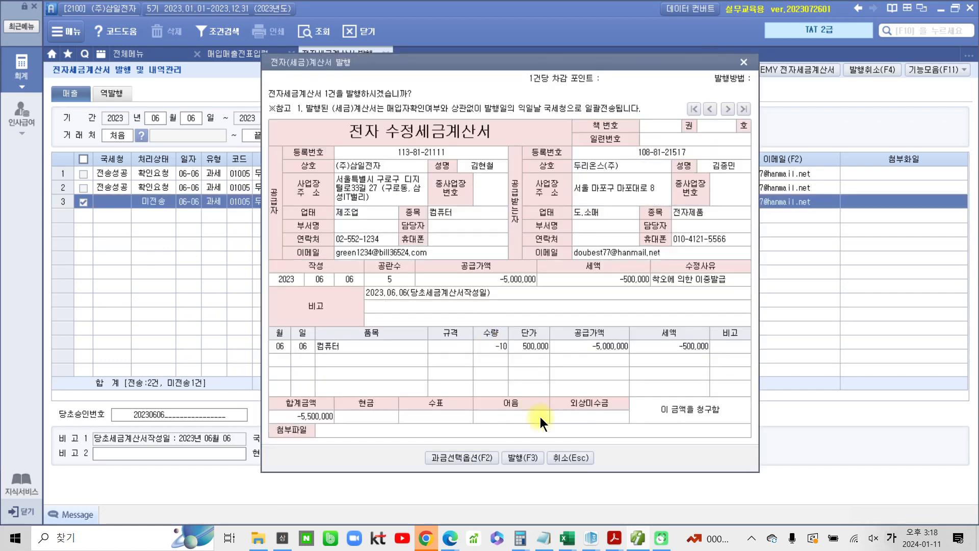
{"action": "left_click", "coordinate": [531, 452]}
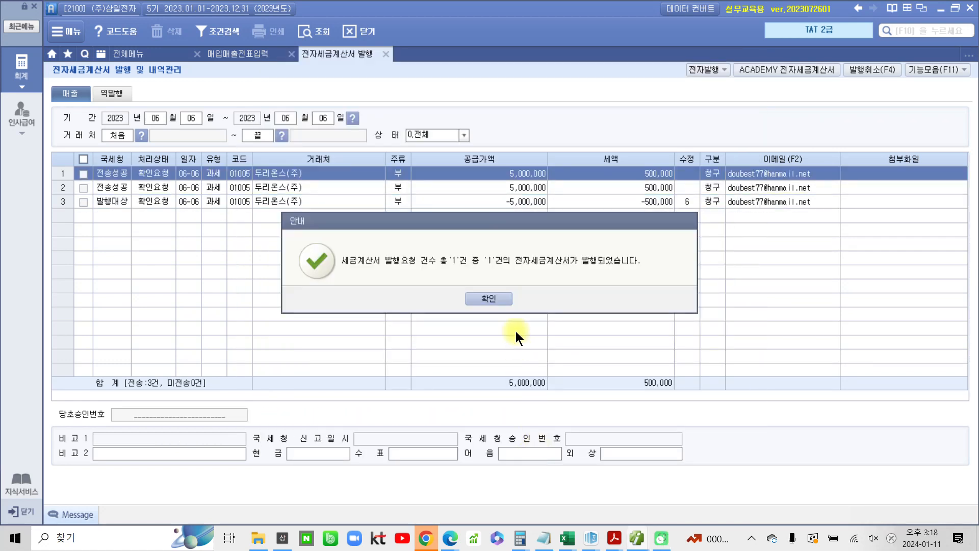
{"action": "left_click", "coordinate": [497, 299]}
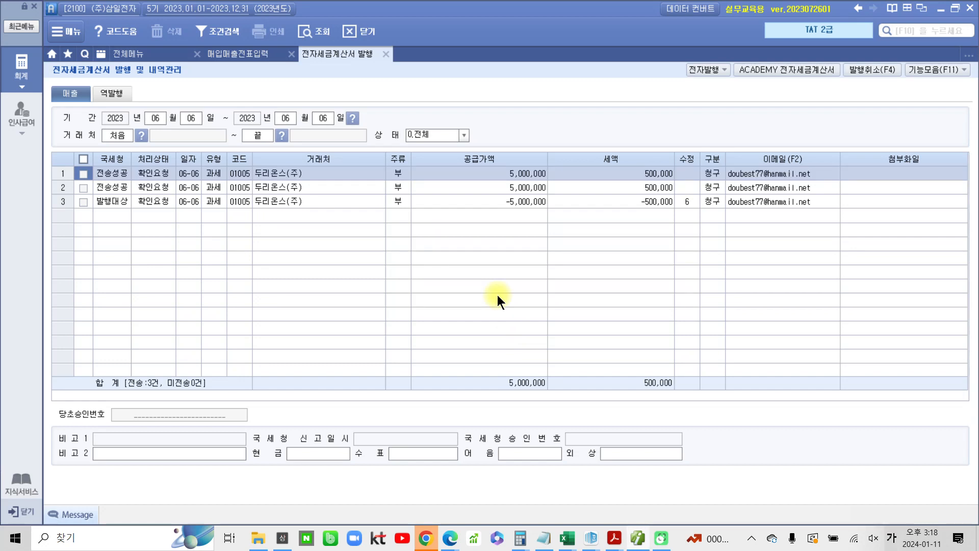
Open the ACADEMY e-tax invoice site, log in, look up sales invoices, and send the unsent modified invoice
{"action": "left_click", "coordinate": [789, 67]}
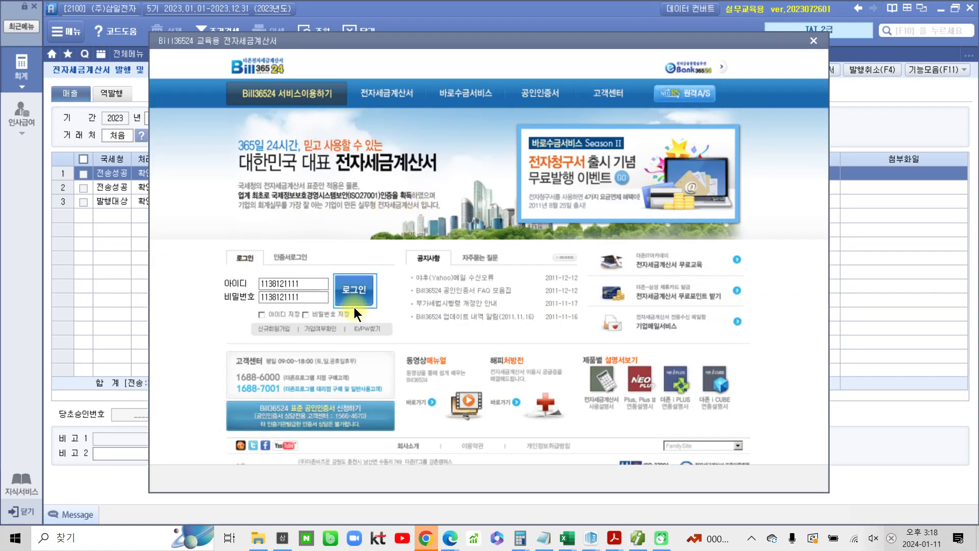
{"action": "left_click", "coordinate": [354, 289]}
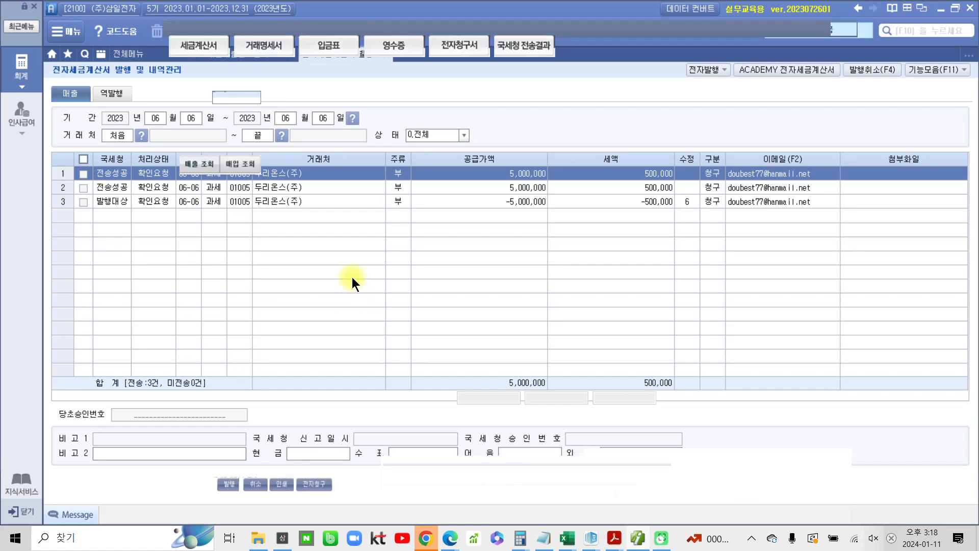
{"action": "left_click", "coordinate": [198, 165]}
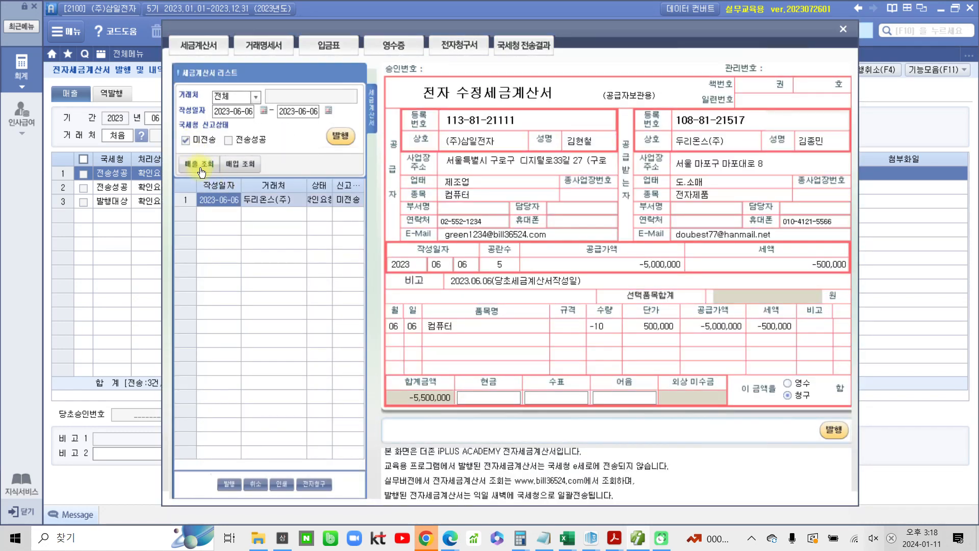
{"action": "left_click", "coordinate": [343, 141]}
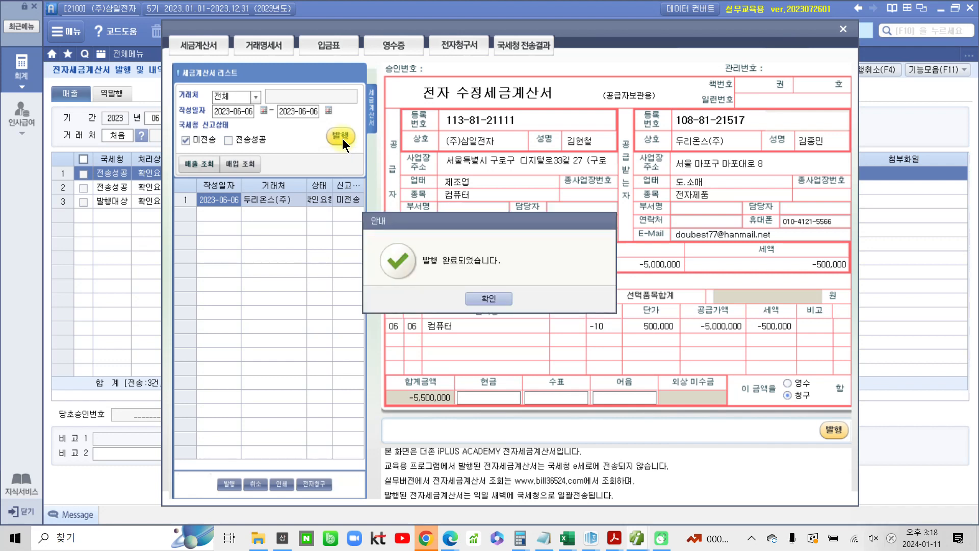
{"action": "left_click", "coordinate": [502, 297]}
{"action": "left_click", "coordinate": [842, 30]}
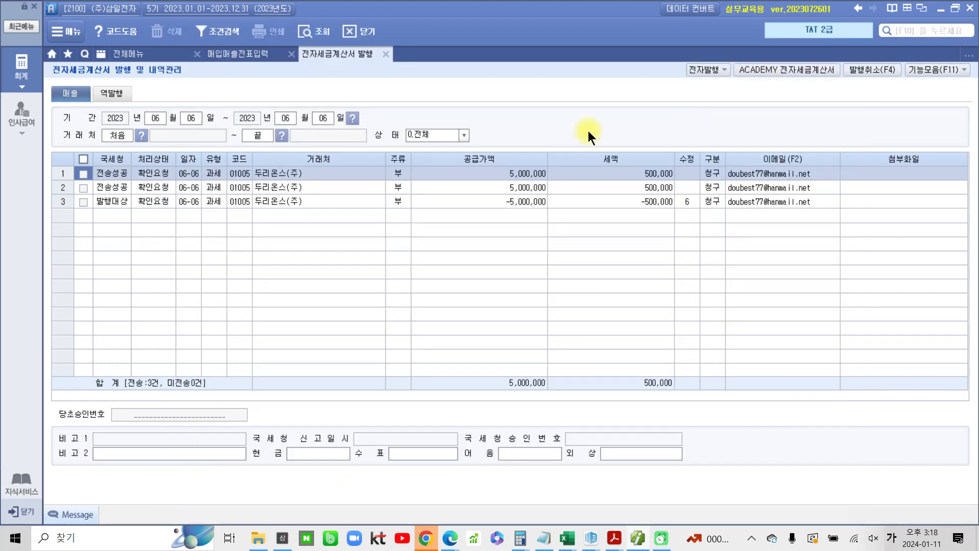
Close the issuance screen and return to 매입매출전표입력 to check the June 6 entries' 전자세금 status
{"action": "left_click", "coordinate": [386, 54]}
{"action": "left_click", "coordinate": [247, 57]}
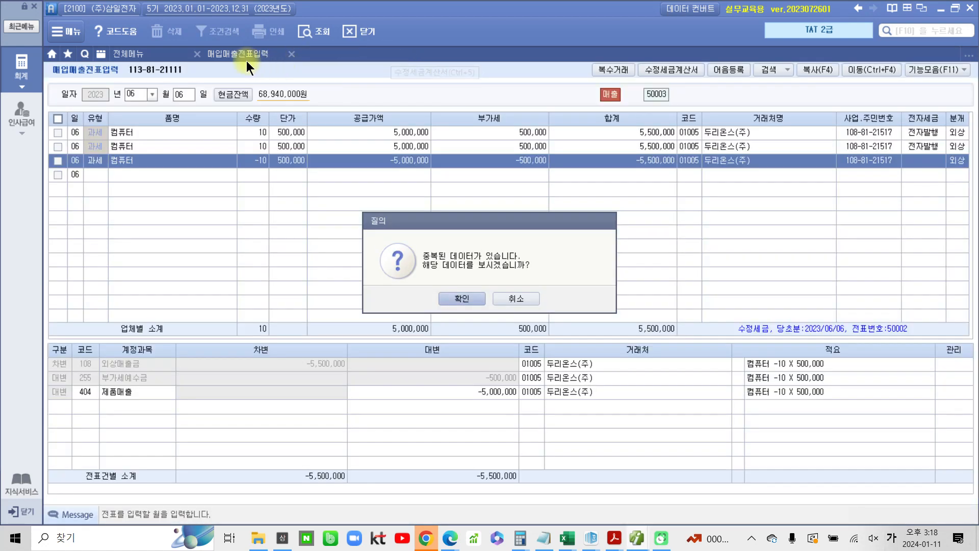
{"action": "left_click", "coordinate": [481, 299]}
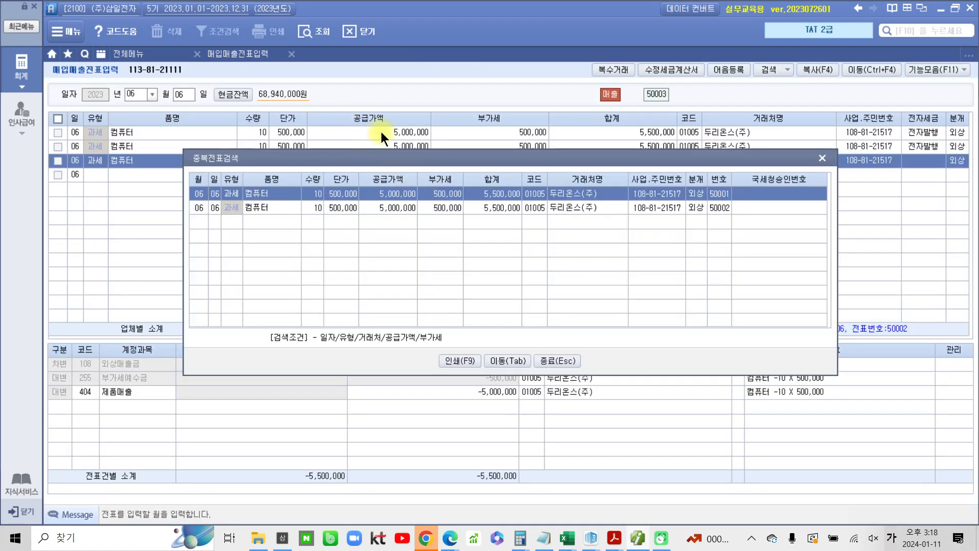
{"action": "left_click", "coordinate": [819, 161]}
{"action": "key", "text": "Return"}
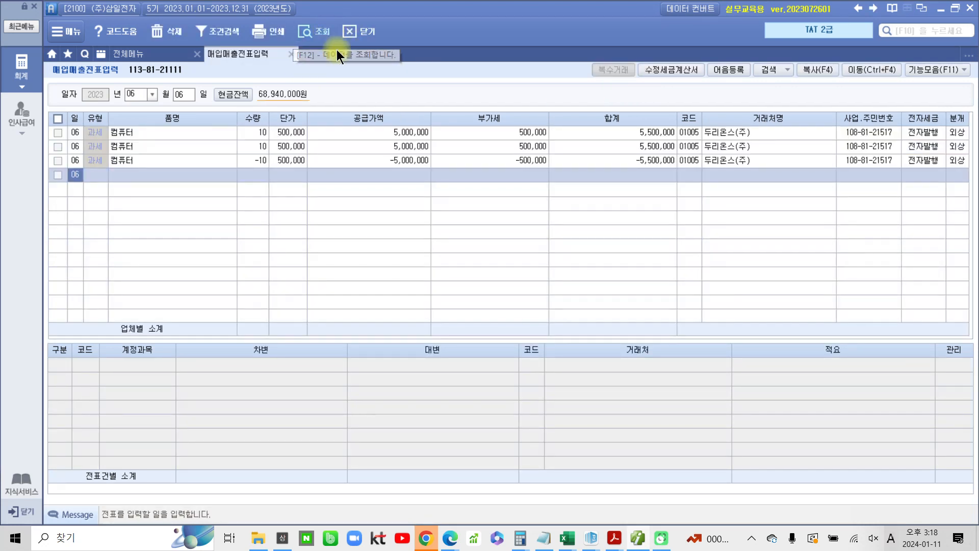
{"action": "left_click", "coordinate": [917, 161]}
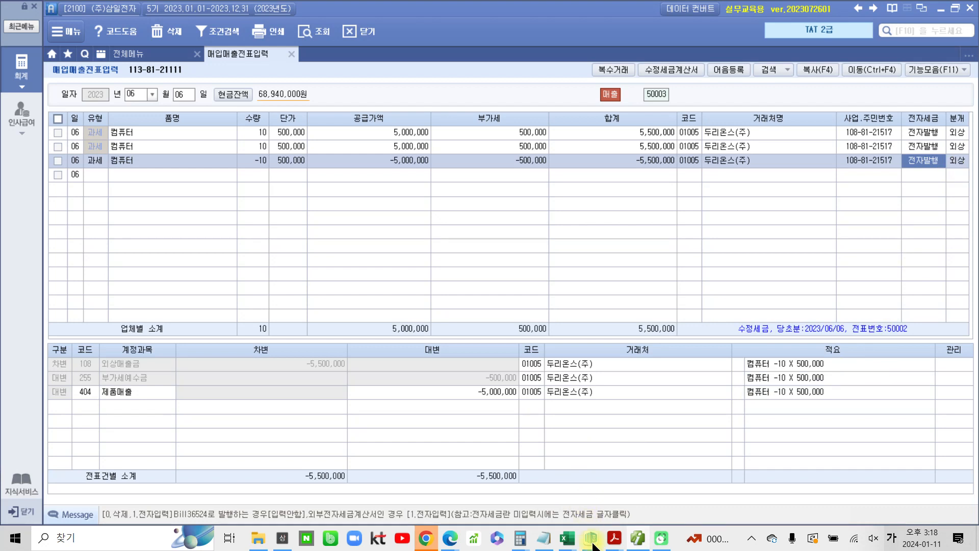
Switch to the textbook PDF and read the modified invoice solution and transmission pages
{"action": "left_click", "coordinate": [614, 540]}
{"action": "left_click", "coordinate": [643, 505]}
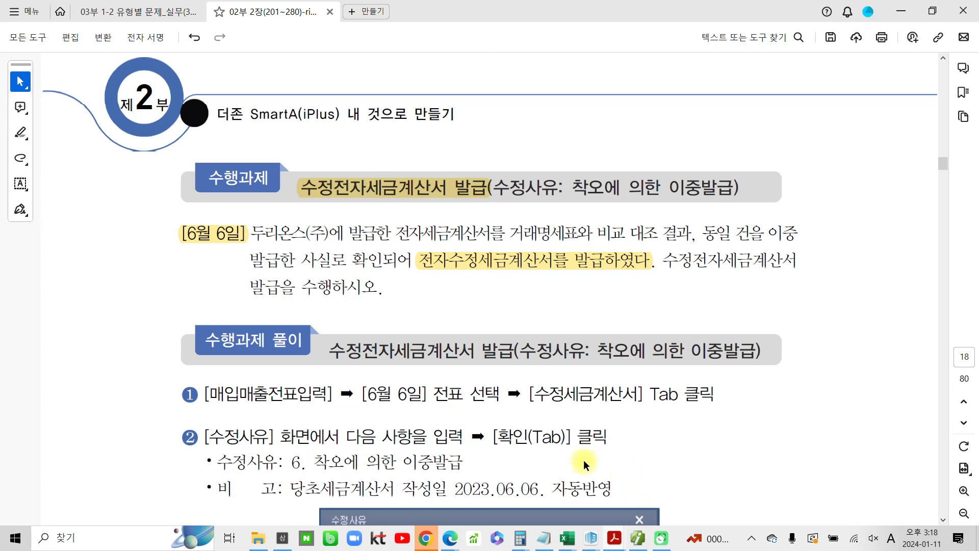
{"action": "scroll", "coordinate": [548, 428], "scroll_direction": "down", "scroll_amount": 3}
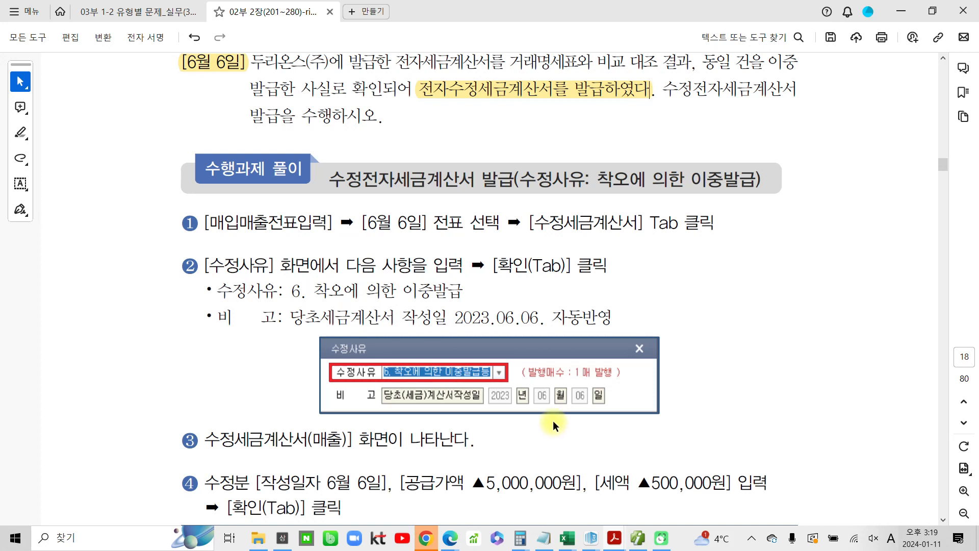
{"action": "scroll", "coordinate": [553, 420], "scroll_direction": "down", "scroll_amount": 1}
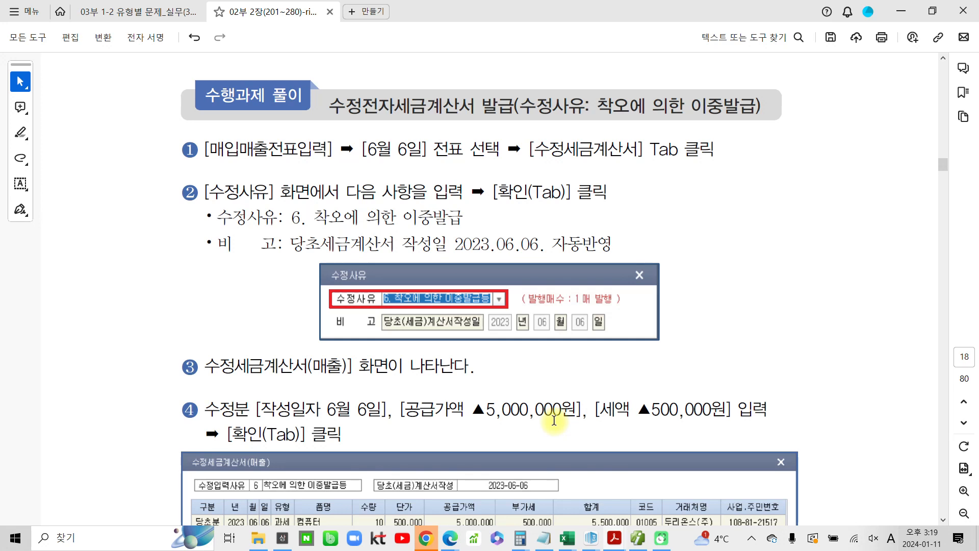
{"action": "scroll", "coordinate": [554, 420], "scroll_direction": "down", "scroll_amount": 2}
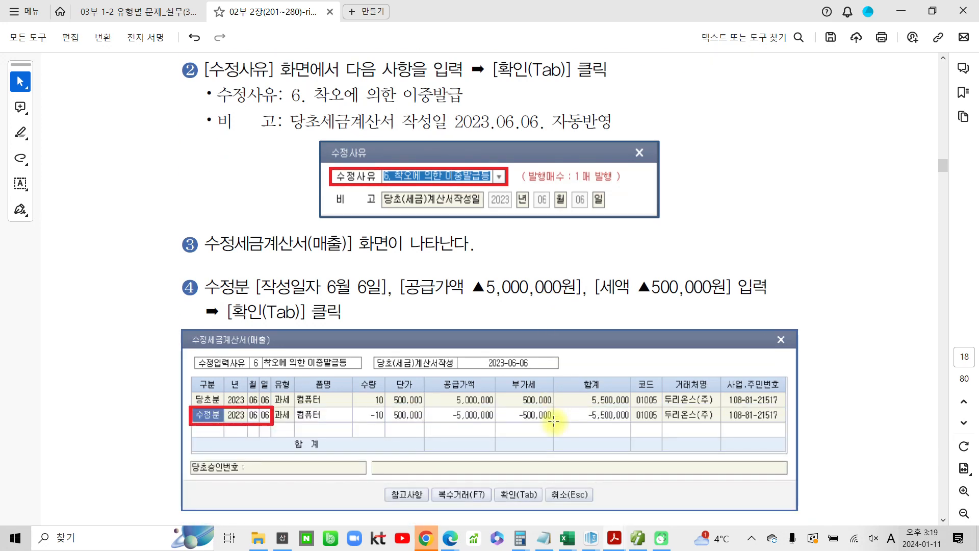
{"action": "scroll", "coordinate": [554, 421], "scroll_direction": "down", "scroll_amount": 10}
{"action": "scroll", "coordinate": [552, 428], "scroll_direction": "down", "scroll_amount": 6}
{"action": "scroll", "coordinate": [552, 426], "scroll_direction": "down", "scroll_amount": 4}
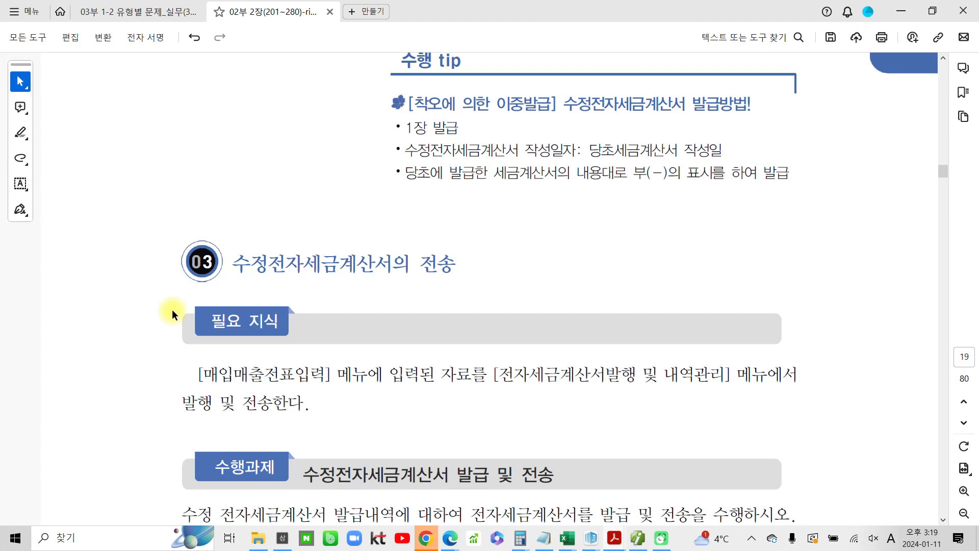
{"action": "scroll", "coordinate": [172, 309], "scroll_direction": "down", "scroll_amount": 6}
{"action": "scroll", "coordinate": [328, 369], "scroll_direction": "down", "scroll_amount": 10}
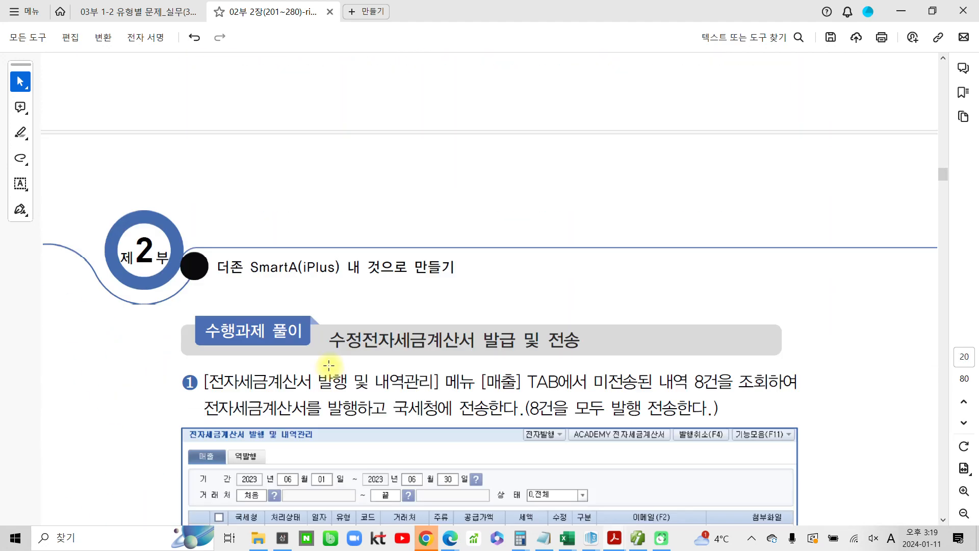
{"action": "scroll", "coordinate": [328, 366], "scroll_direction": "down", "scroll_amount": 10}
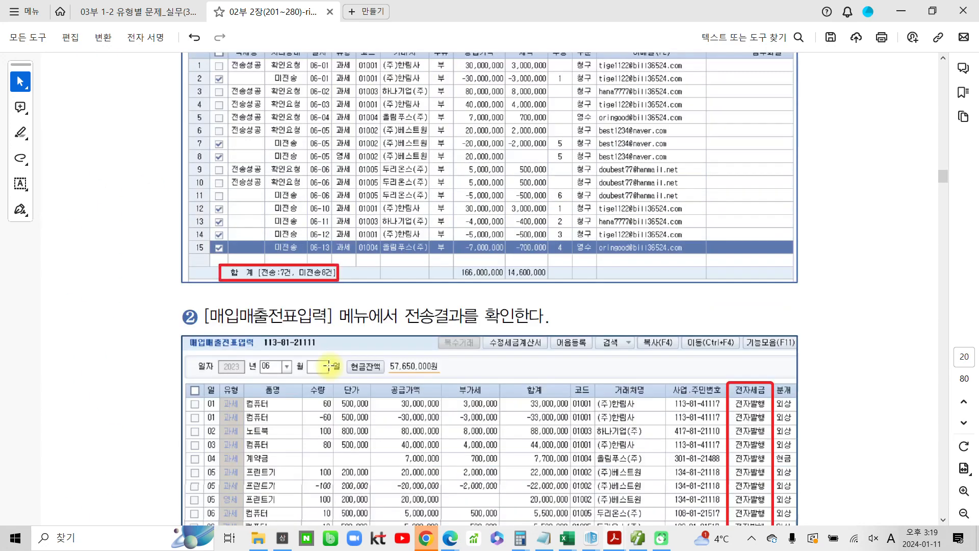
{"action": "scroll", "coordinate": [331, 370], "scroll_direction": "down", "scroll_amount": 8}
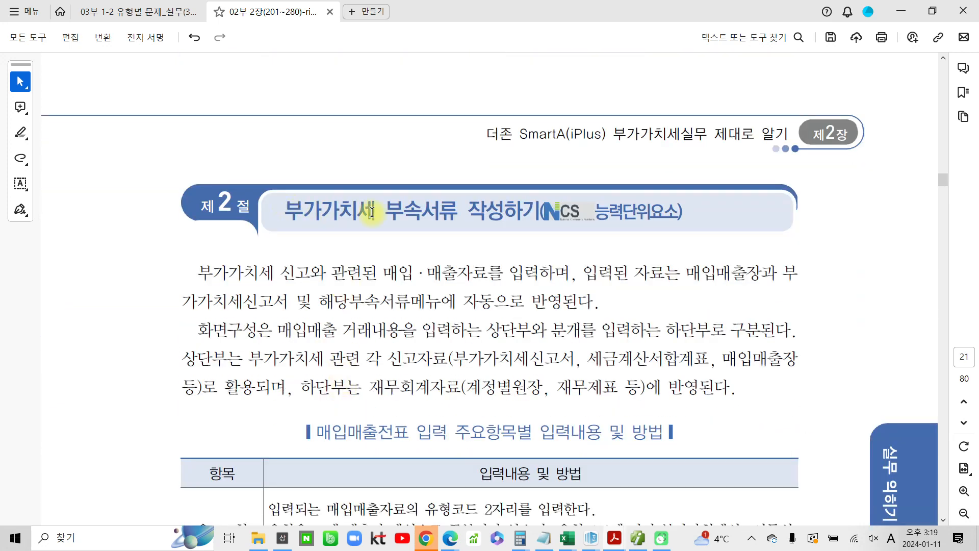
Highlight '부속서류 작성하기' in the 제2절 section title
{"action": "left_click_drag", "start_coordinate": [381, 209], "coordinate": [540, 211]}
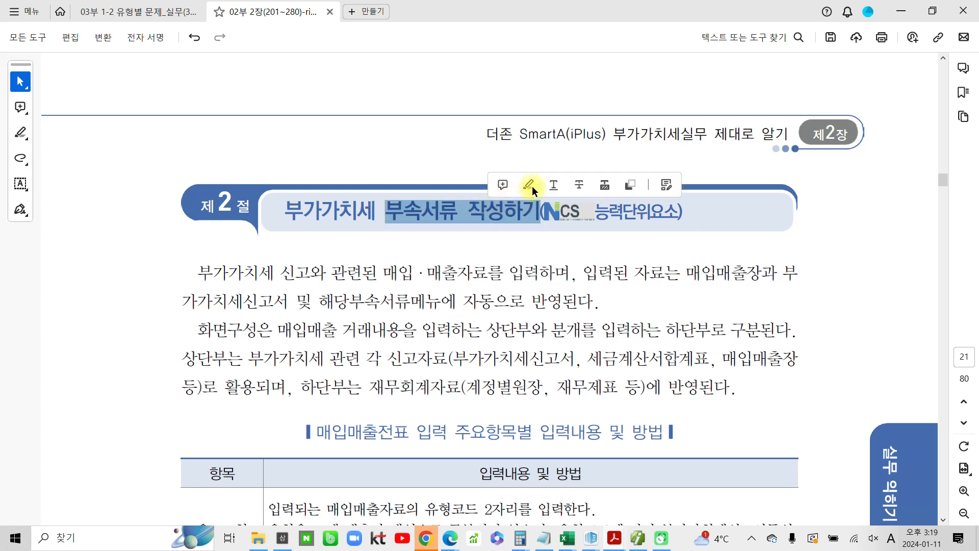
{"action": "left_click", "coordinate": [530, 185]}
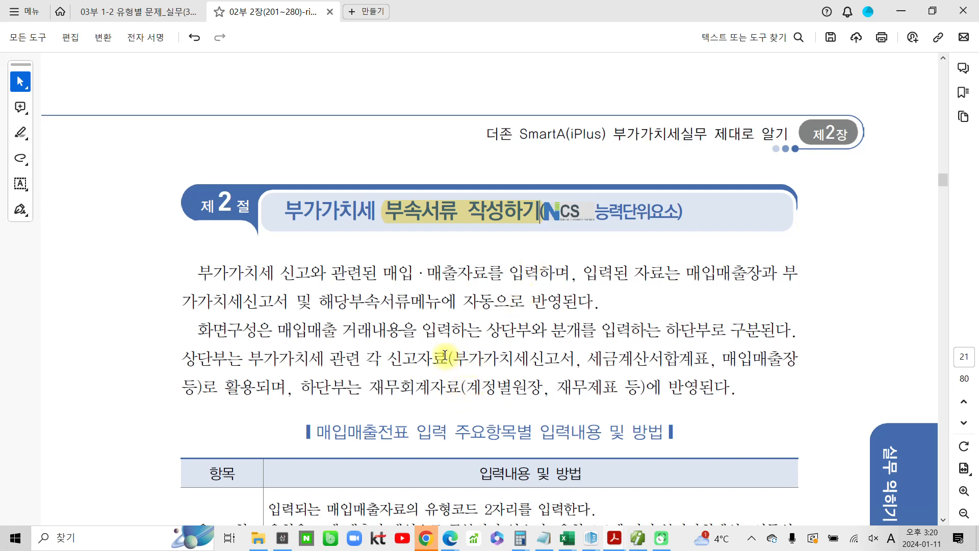
Scroll through the 매입매출전표 input item table and the sales type table
{"action": "scroll", "coordinate": [423, 385], "scroll_direction": "down", "scroll_amount": 10}
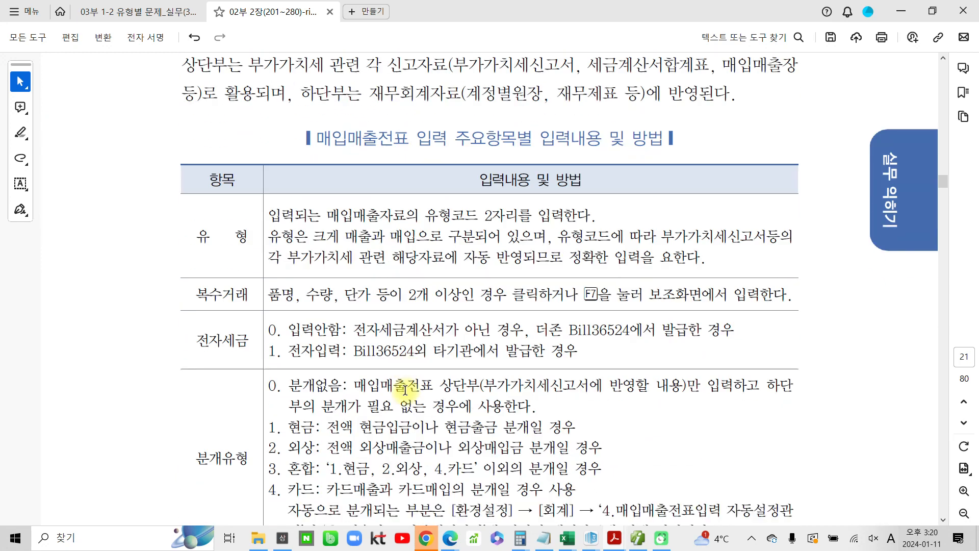
{"action": "scroll", "coordinate": [406, 390], "scroll_direction": "down", "scroll_amount": 2}
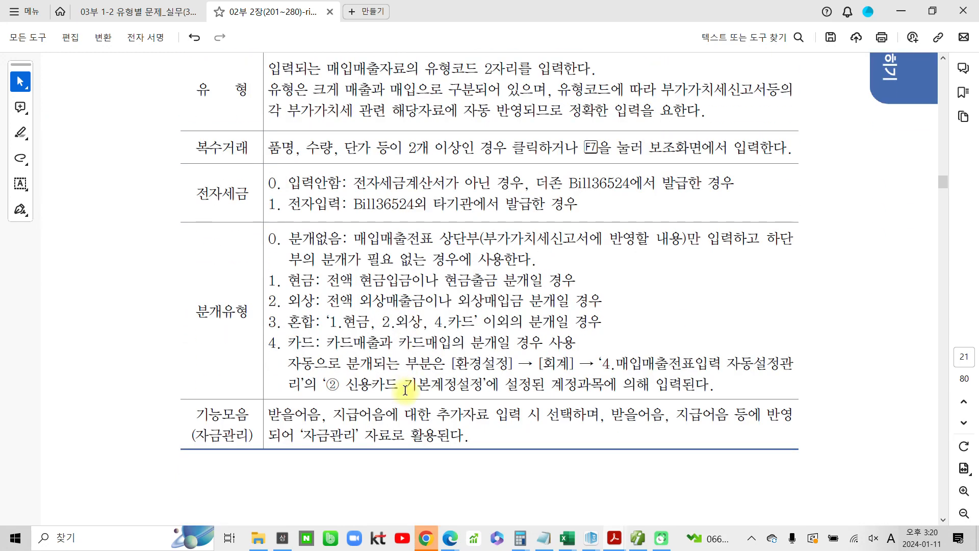
{"action": "scroll", "coordinate": [405, 390], "scroll_direction": "down", "scroll_amount": 1}
{"action": "scroll", "coordinate": [406, 390], "scroll_direction": "up", "scroll_amount": 3}
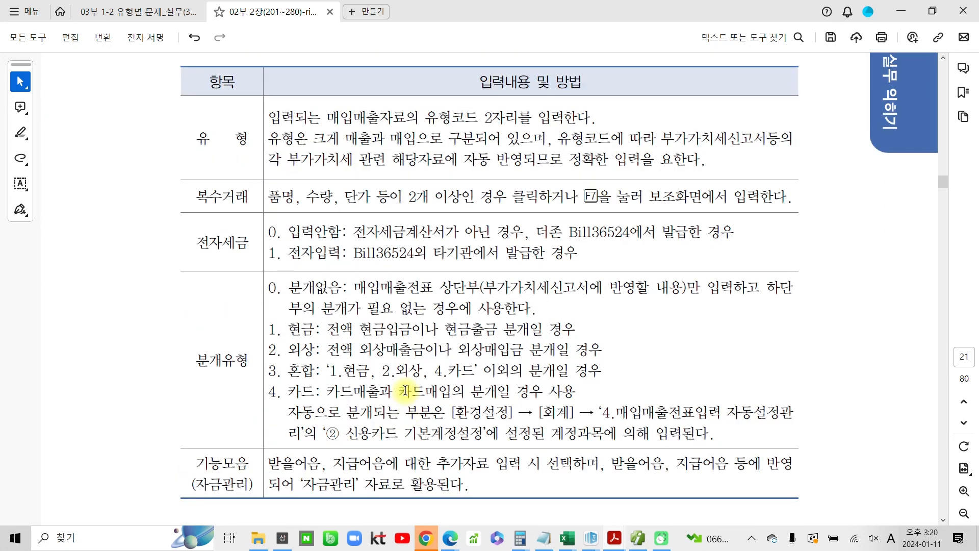
{"action": "scroll", "coordinate": [406, 390], "scroll_direction": "up", "scroll_amount": 3}
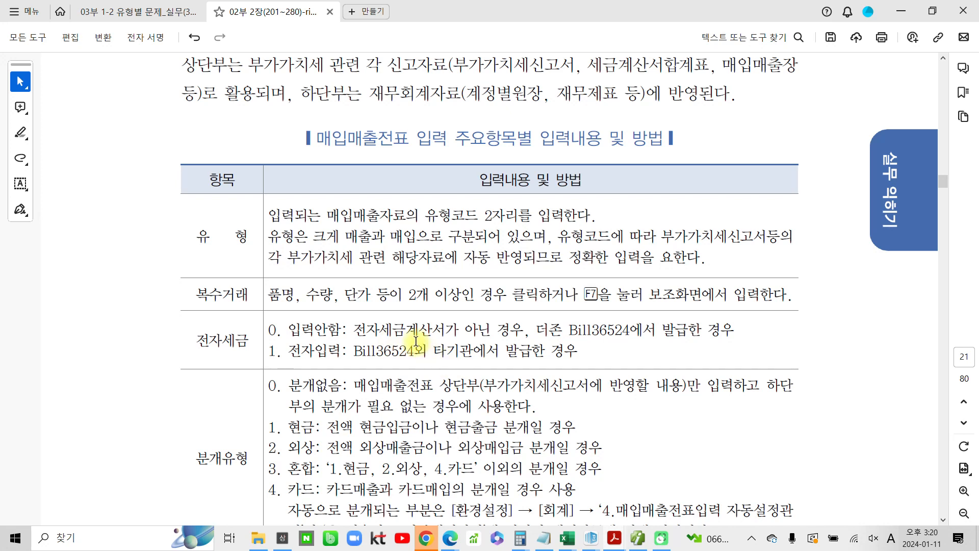
{"action": "scroll", "coordinate": [444, 303], "scroll_direction": "down", "scroll_amount": 3}
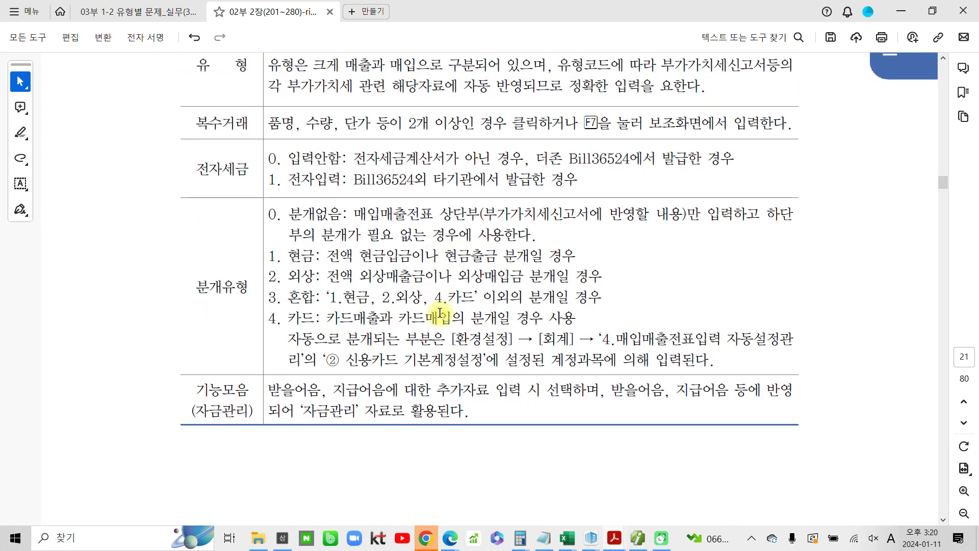
{"action": "scroll", "coordinate": [440, 312], "scroll_direction": "down", "scroll_amount": 12}
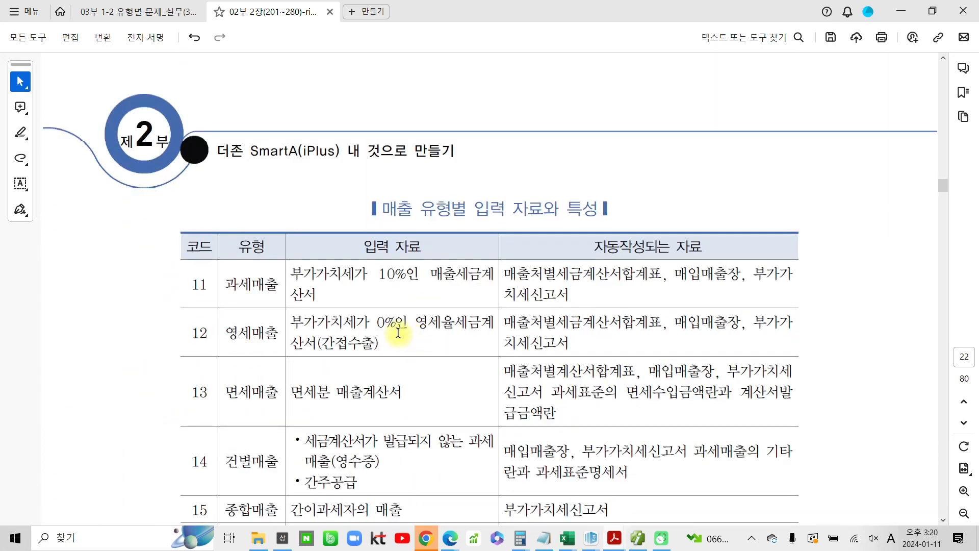
{"action": "scroll", "coordinate": [406, 334], "scroll_direction": "down", "scroll_amount": 1}
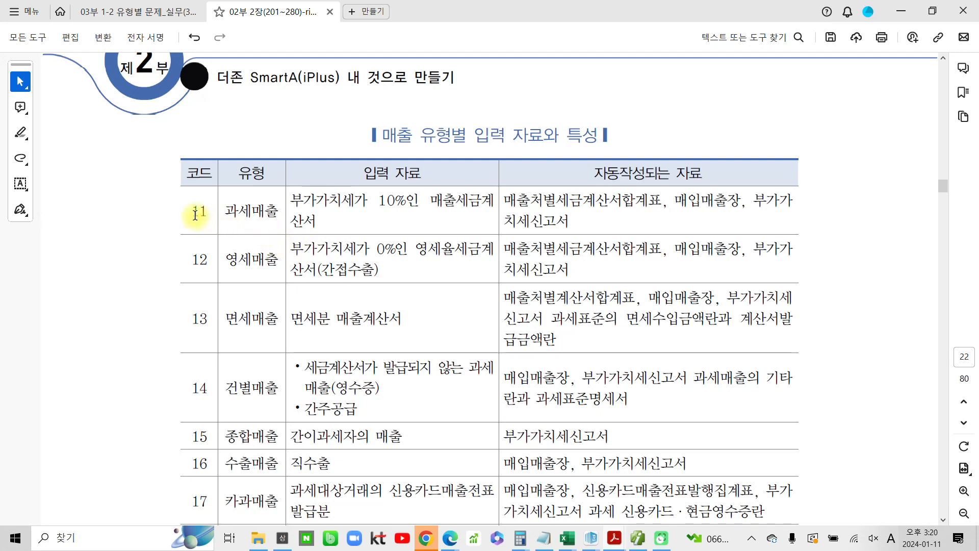
Highlight codes 11 and 13 in the sales type table
{"action": "left_click_drag", "start_coordinate": [194, 213], "coordinate": [222, 203]}
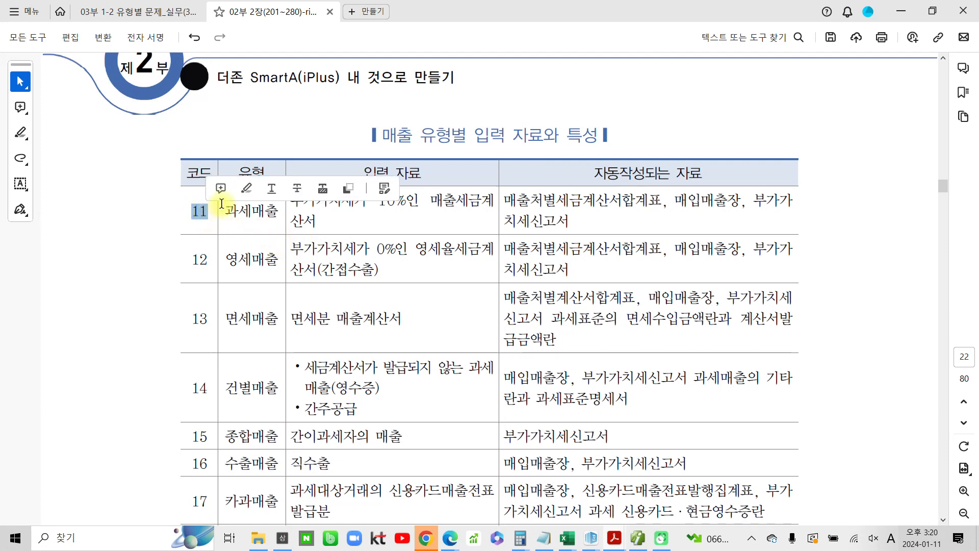
{"action": "left_click", "coordinate": [246, 188]}
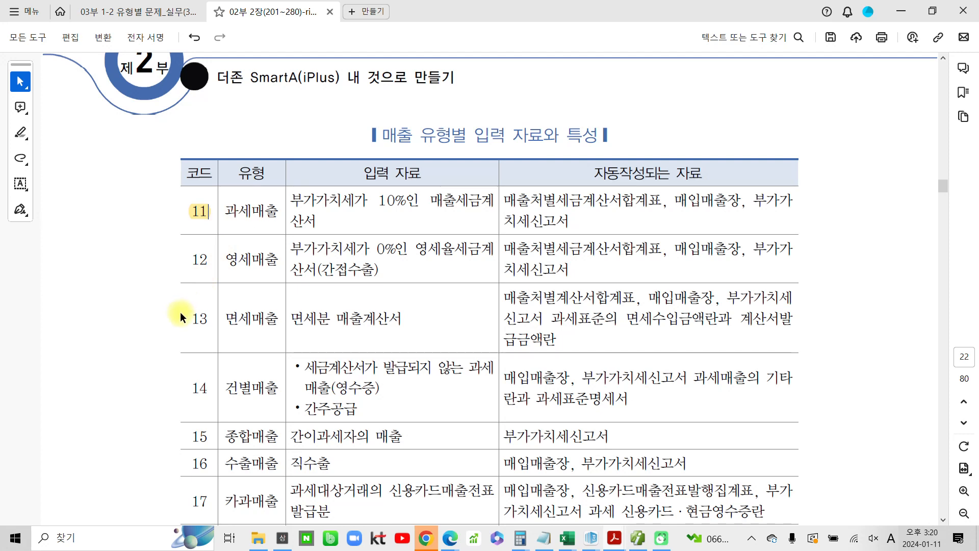
{"action": "left_click_drag", "start_coordinate": [189, 317], "coordinate": [209, 316]}
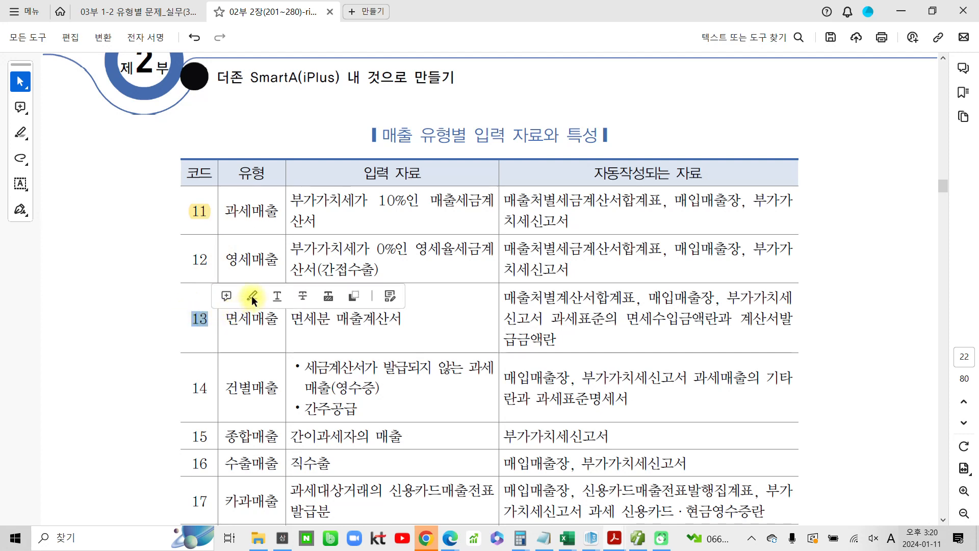
{"action": "left_click", "coordinate": [252, 296]}
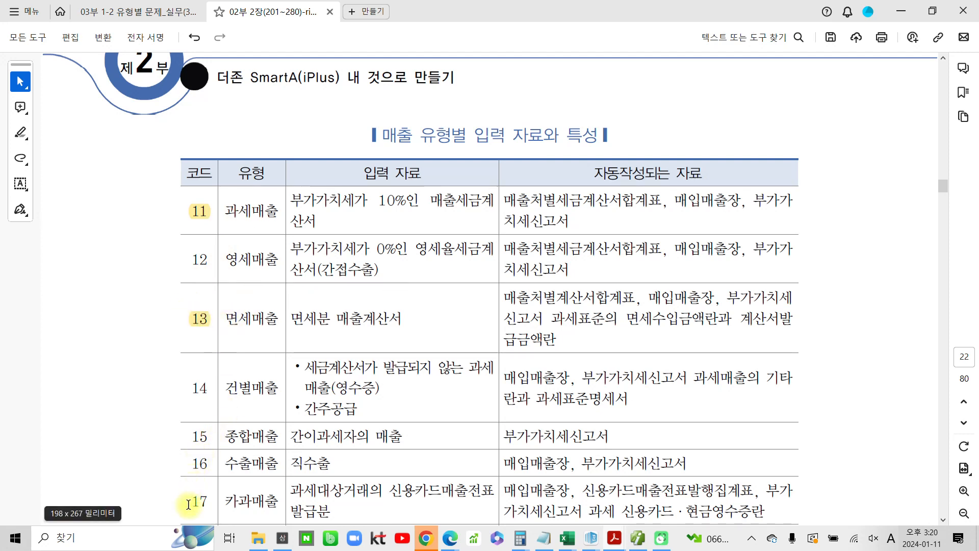
Highlight code 17 in the sales type table
{"action": "left_click_drag", "start_coordinate": [189, 502], "coordinate": [210, 501]}
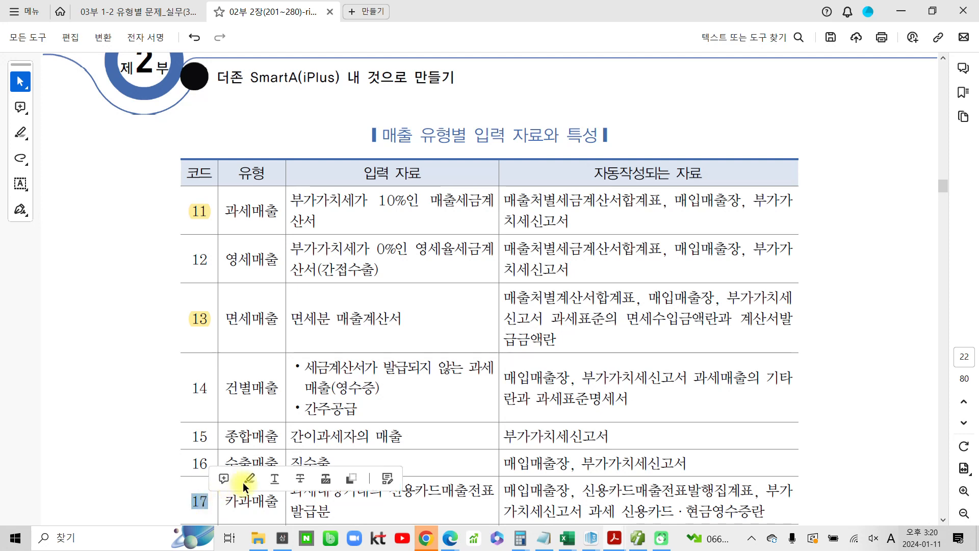
{"action": "left_click", "coordinate": [243, 479]}
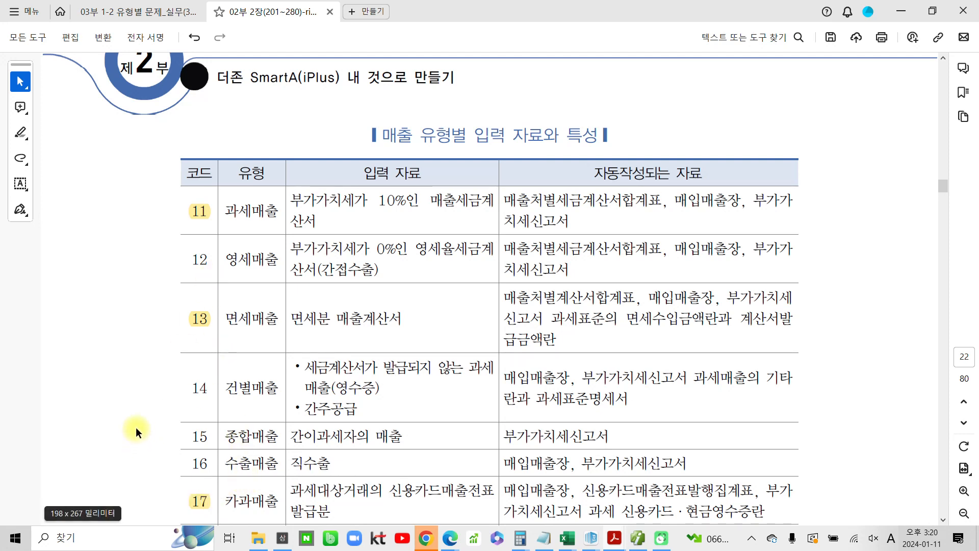
Scroll through the rest of the sales type table and into the purchase type table
{"action": "scroll", "coordinate": [173, 440], "scroll_direction": "down", "scroll_amount": 1}
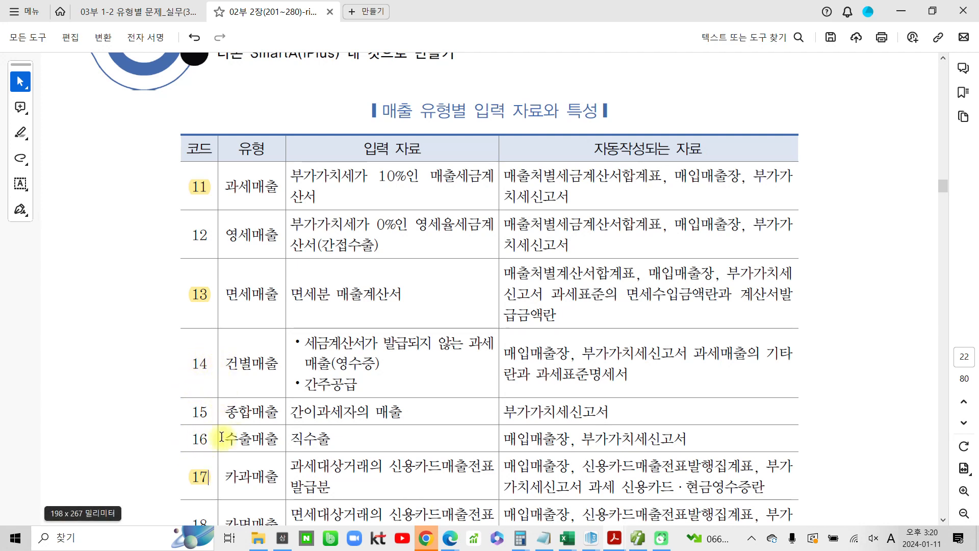
{"action": "scroll", "coordinate": [221, 437], "scroll_direction": "down", "scroll_amount": 3}
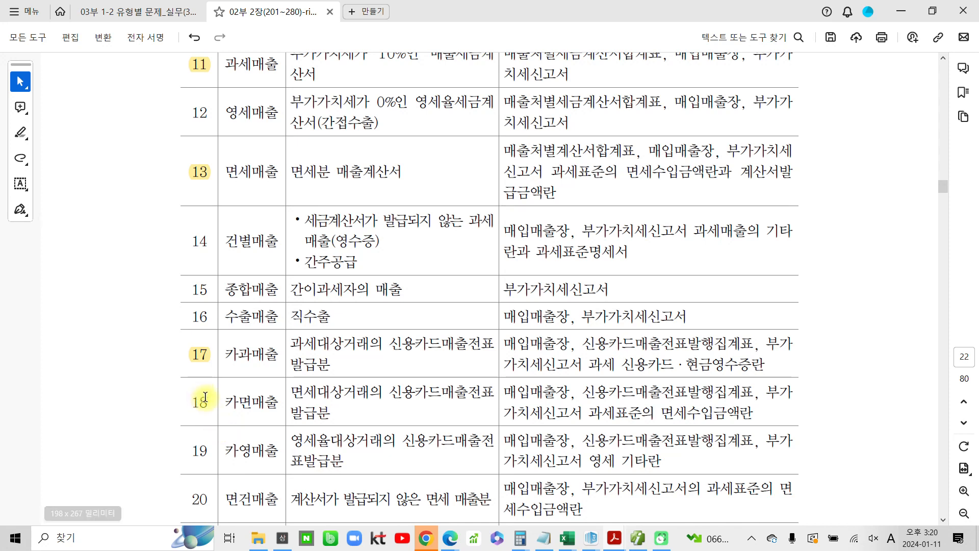
{"action": "scroll", "coordinate": [244, 414], "scroll_direction": "down", "scroll_amount": 1}
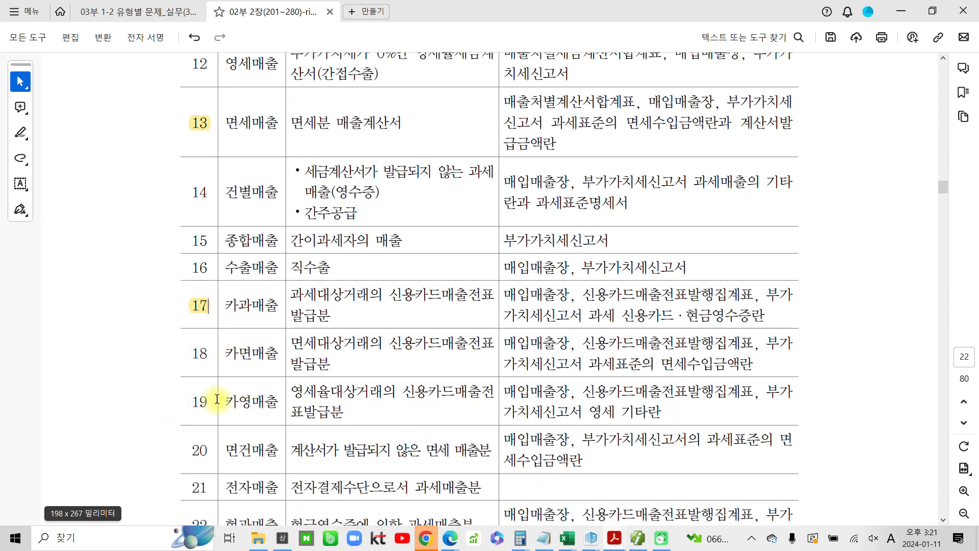
{"action": "scroll", "coordinate": [214, 411], "scroll_direction": "down", "scroll_amount": 1}
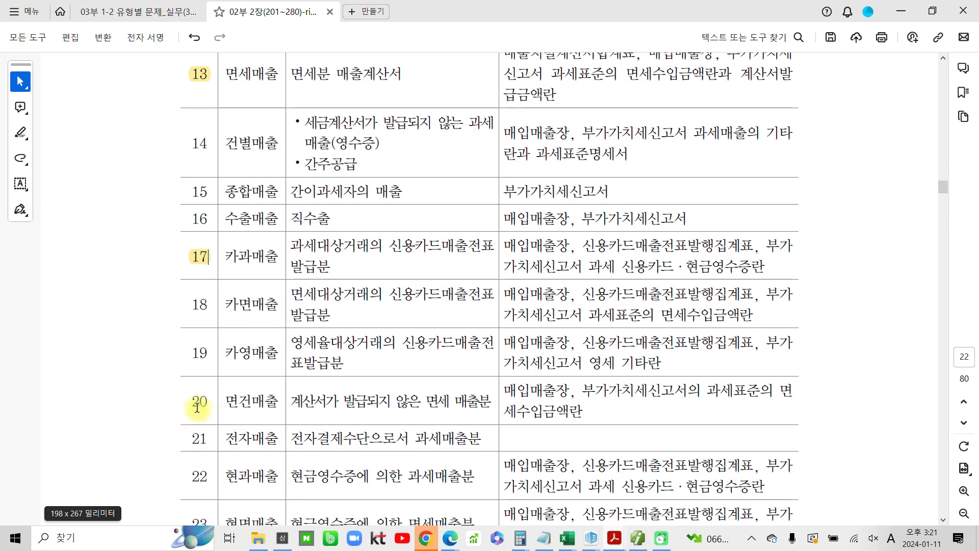
{"action": "scroll", "coordinate": [240, 403], "scroll_direction": "down", "scroll_amount": 1}
{"action": "scroll", "coordinate": [237, 419], "scroll_direction": "down", "scroll_amount": 1}
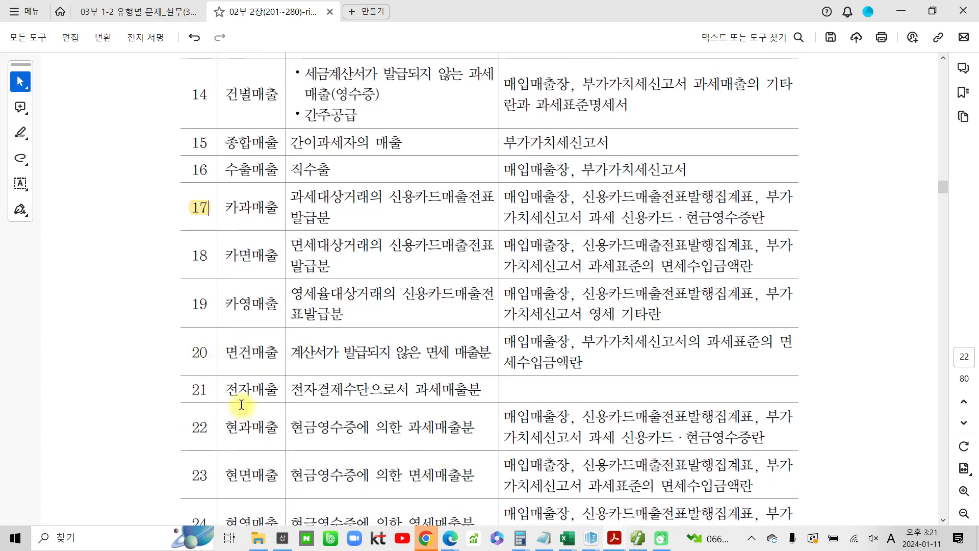
{"action": "scroll", "coordinate": [232, 449], "scroll_direction": "down", "scroll_amount": 3}
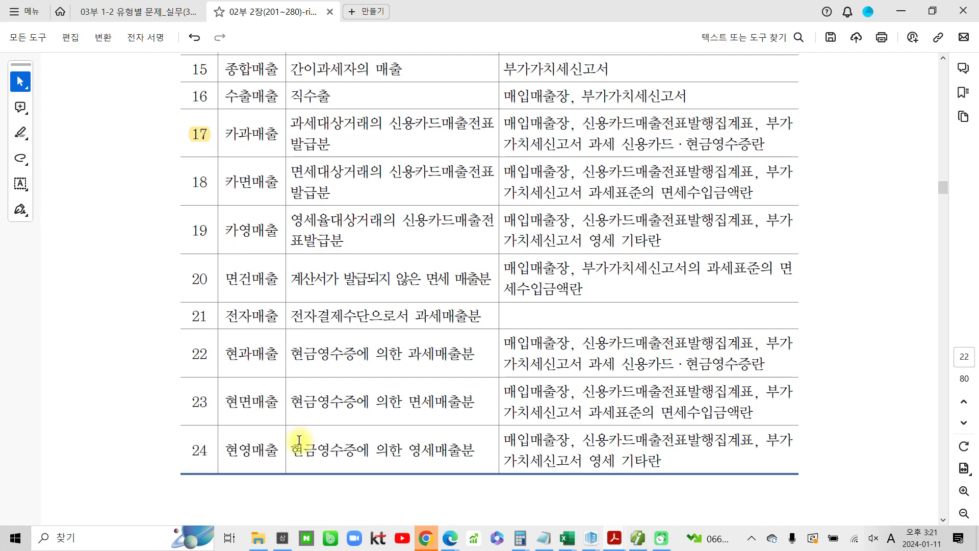
{"action": "scroll", "coordinate": [299, 439], "scroll_direction": "down", "scroll_amount": 12}
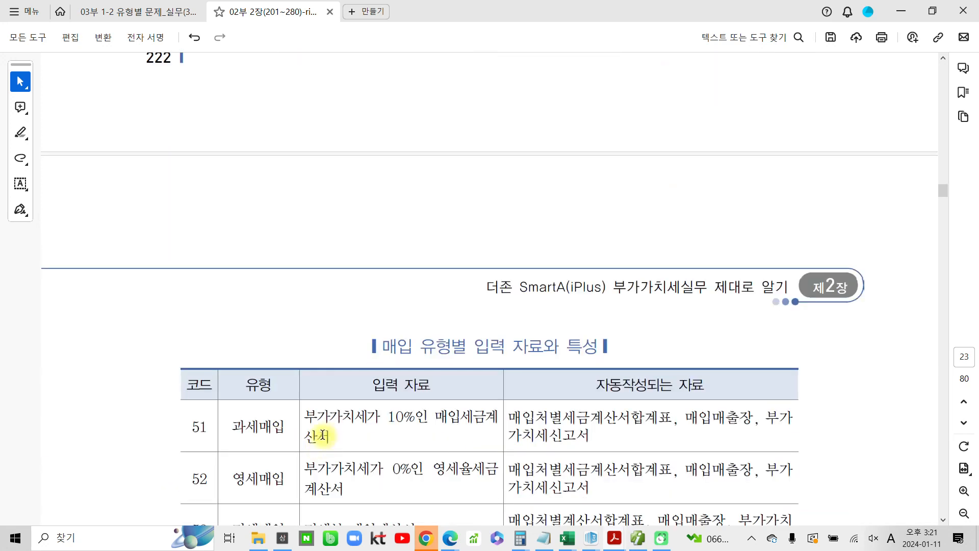
{"action": "scroll", "coordinate": [322, 436], "scroll_direction": "down", "scroll_amount": 5}
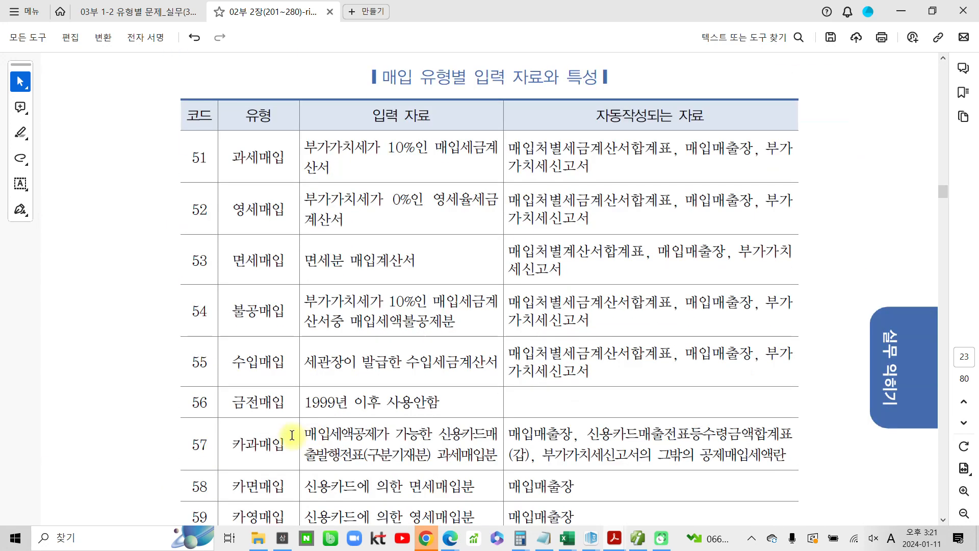
{"action": "scroll", "coordinate": [284, 431], "scroll_direction": "down", "scroll_amount": 3}
Highlight codes 51, 53, 54 and 57 in the purchase type table
{"action": "scroll", "coordinate": [284, 431], "scroll_direction": "up", "scroll_amount": 2}
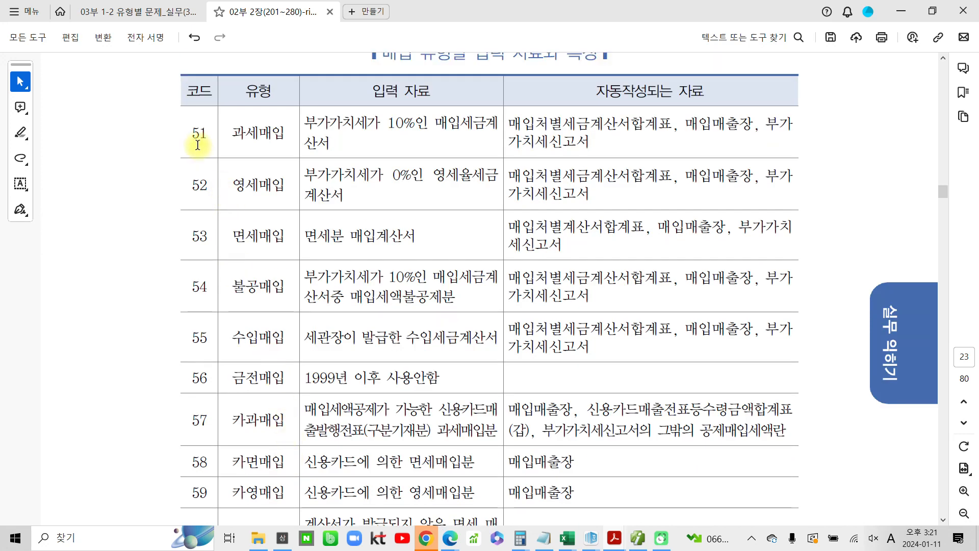
{"action": "left_click_drag", "start_coordinate": [191, 133], "coordinate": [208, 134]}
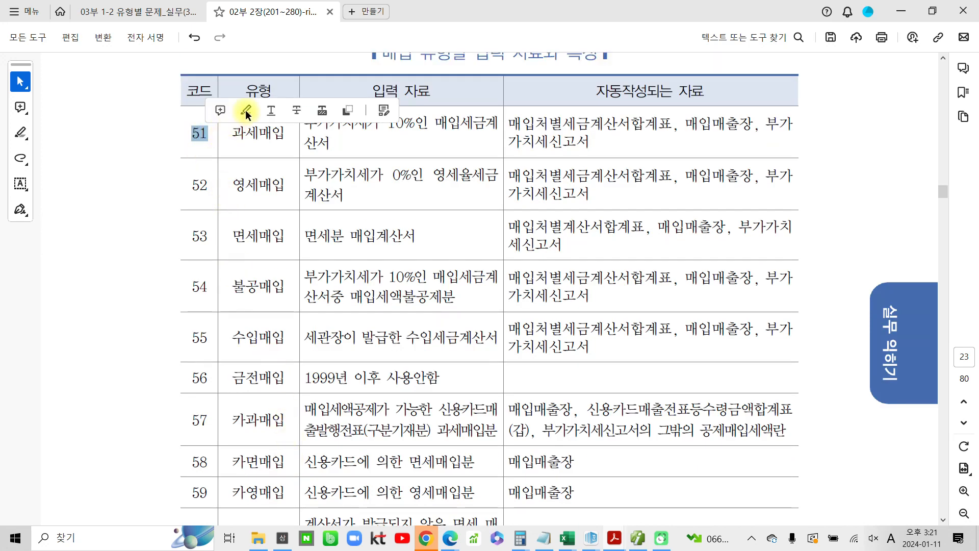
{"action": "left_click", "coordinate": [246, 110]}
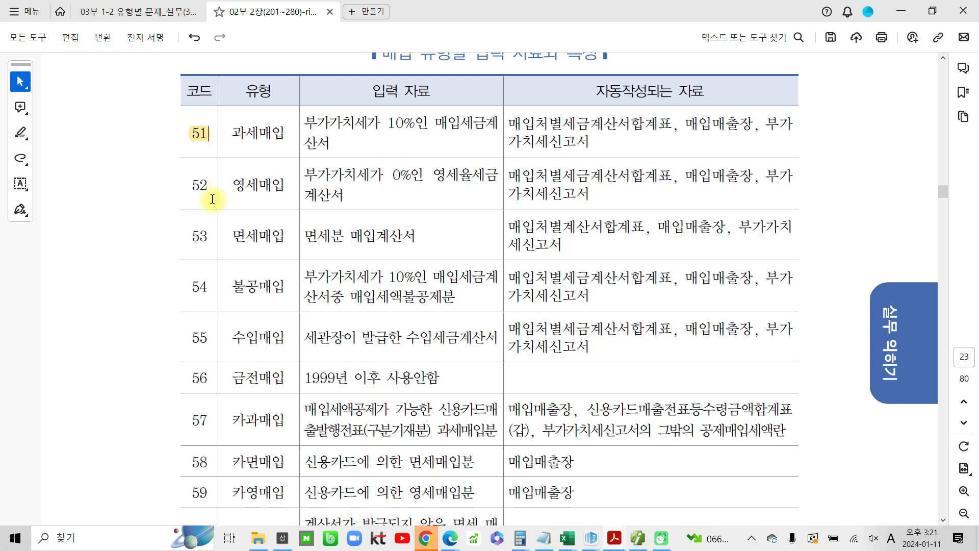
{"action": "left_click_drag", "start_coordinate": [190, 235], "coordinate": [208, 236]}
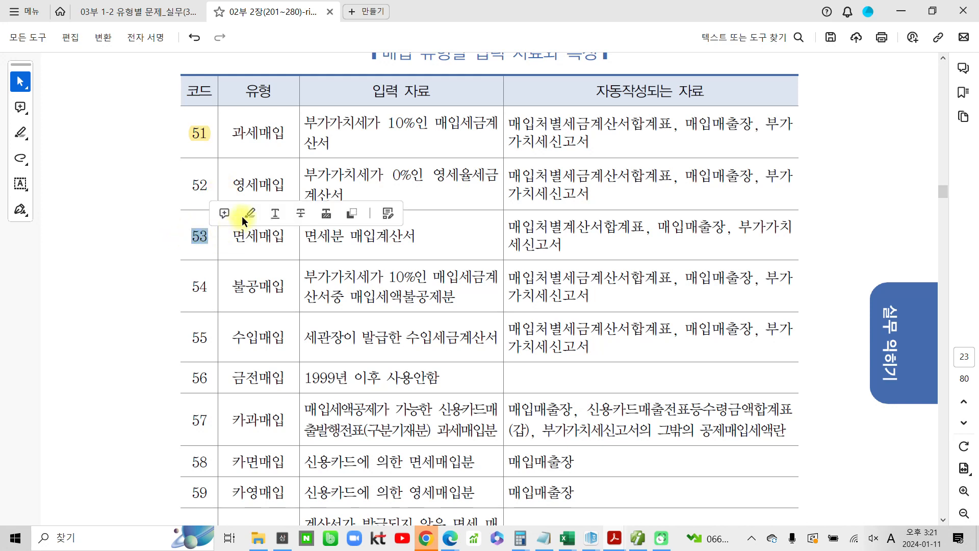
{"action": "left_click", "coordinate": [250, 213]}
{"action": "left_click_drag", "start_coordinate": [191, 286], "coordinate": [218, 279]}
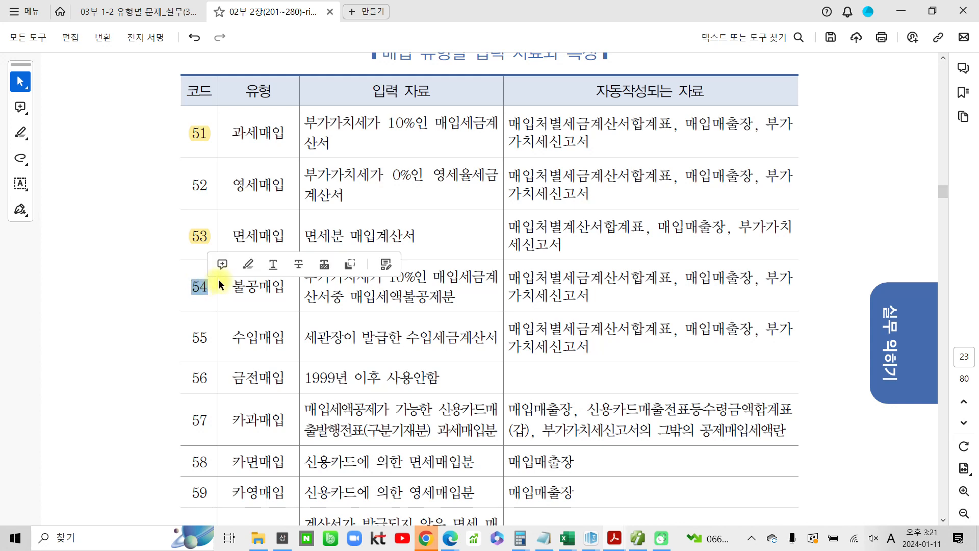
{"action": "left_click", "coordinate": [248, 265]}
{"action": "left_click_drag", "start_coordinate": [192, 420], "coordinate": [209, 415]}
{"action": "left_click", "coordinate": [248, 398]}
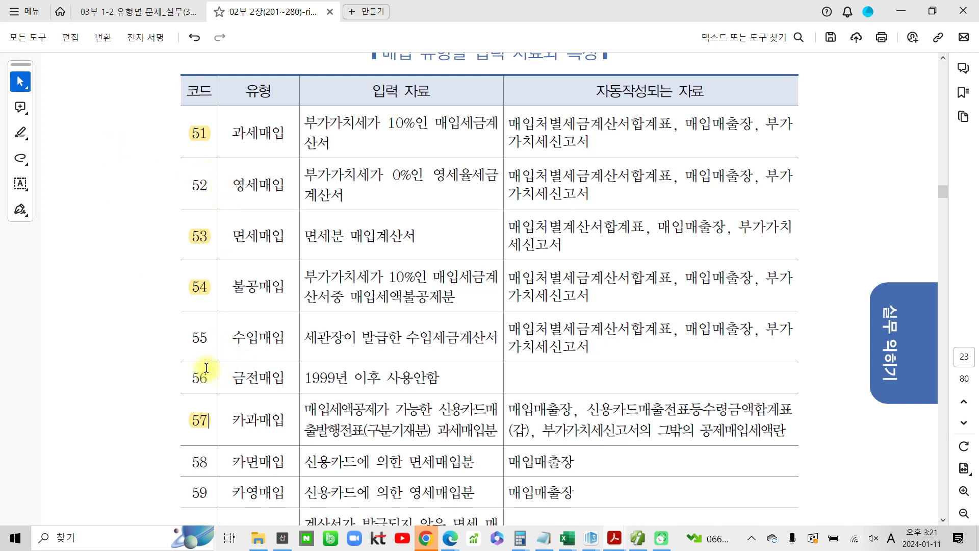
{"action": "left_click_drag", "start_coordinate": [206, 338], "coordinate": [194, 341]}
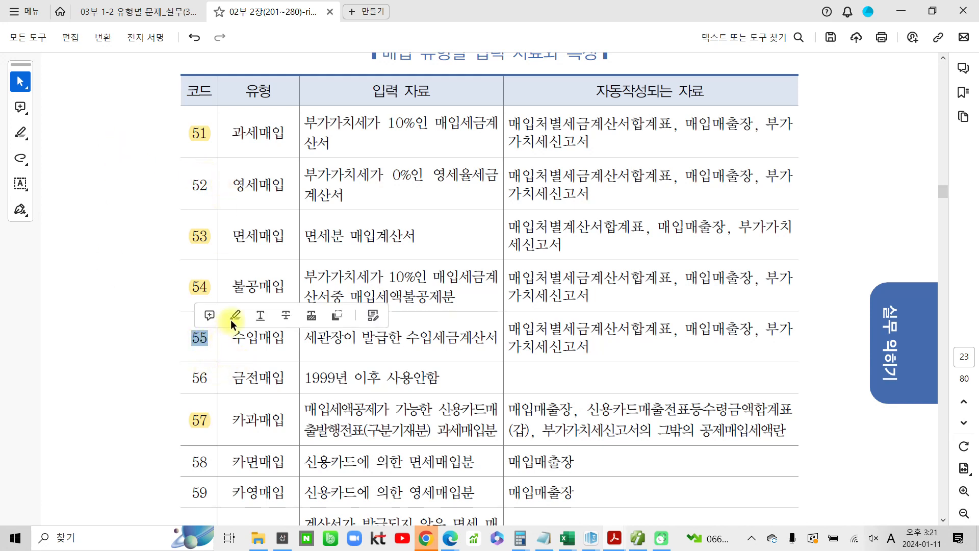
{"action": "left_click", "coordinate": [235, 317]}
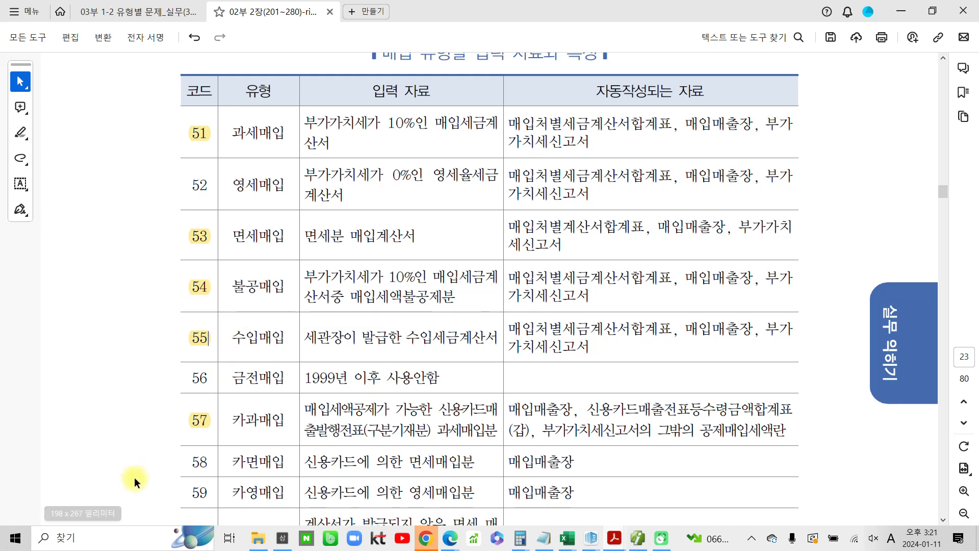
{"action": "right_click", "coordinate": [200, 338]}
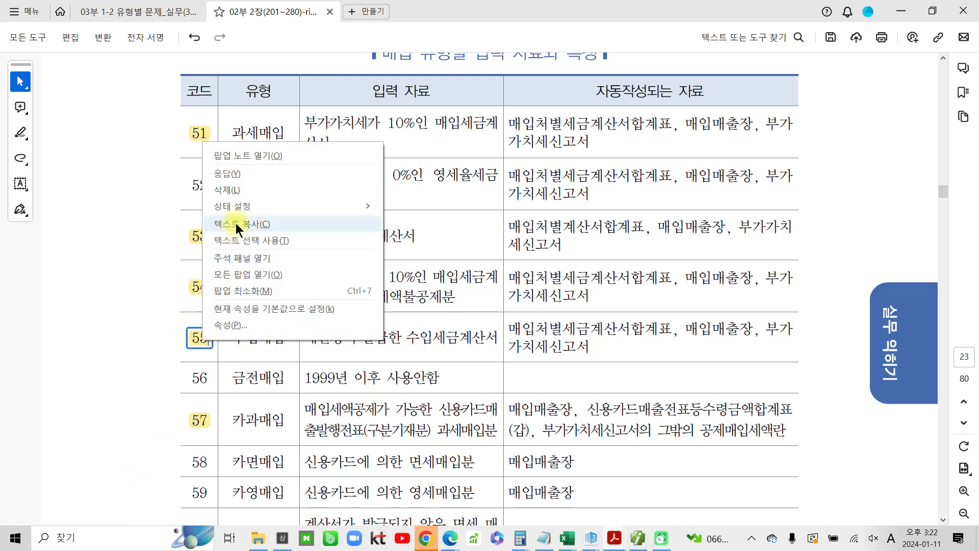
{"action": "left_click", "coordinate": [145, 298]}
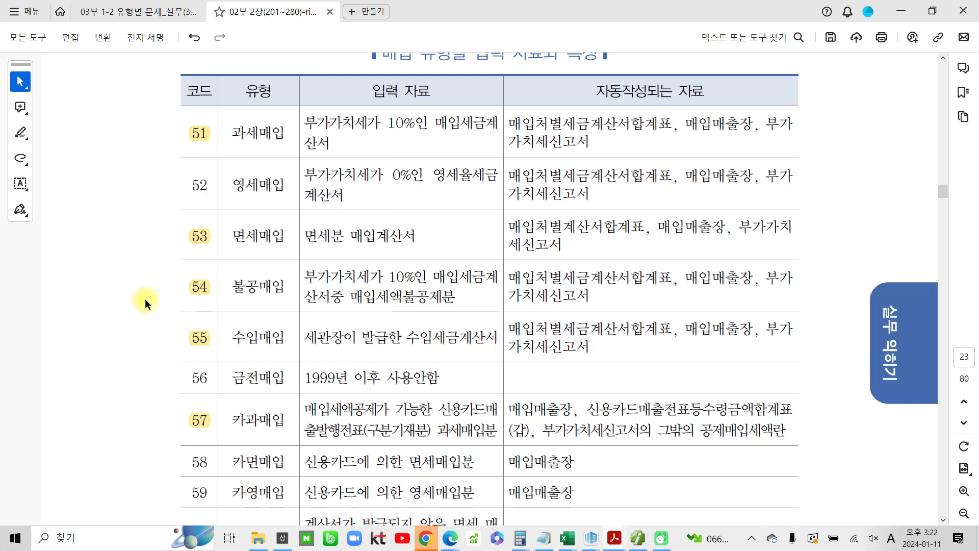
{"action": "left_click", "coordinate": [194, 336]}
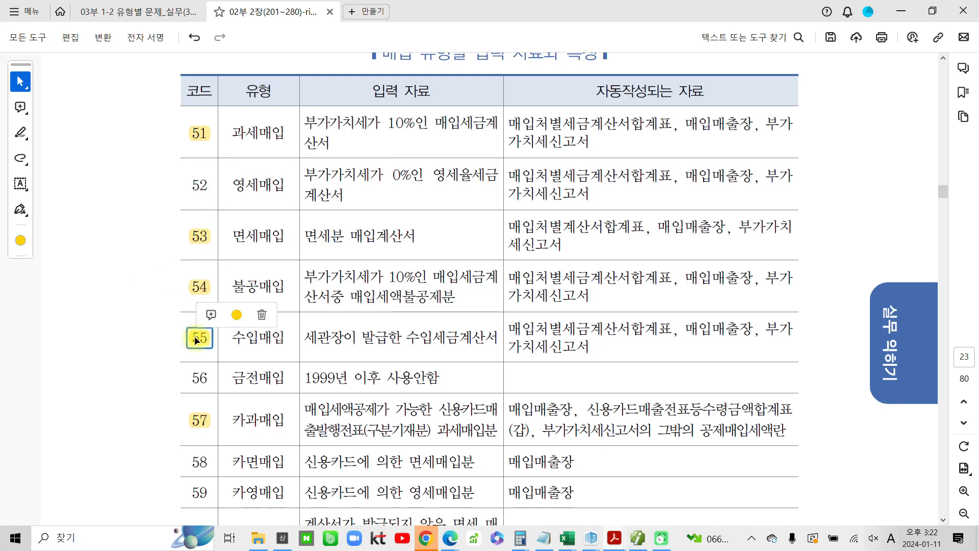
{"action": "left_click", "coordinate": [262, 314]}
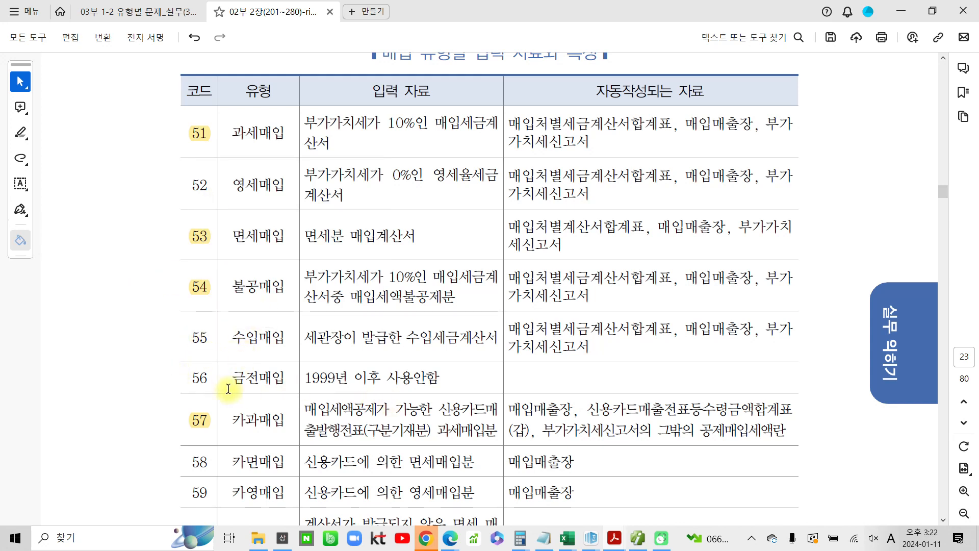
Scroll through the purchase type table and on to the 증빙종류별 유형구분 table
{"action": "scroll", "coordinate": [231, 388], "scroll_direction": "down", "scroll_amount": 3}
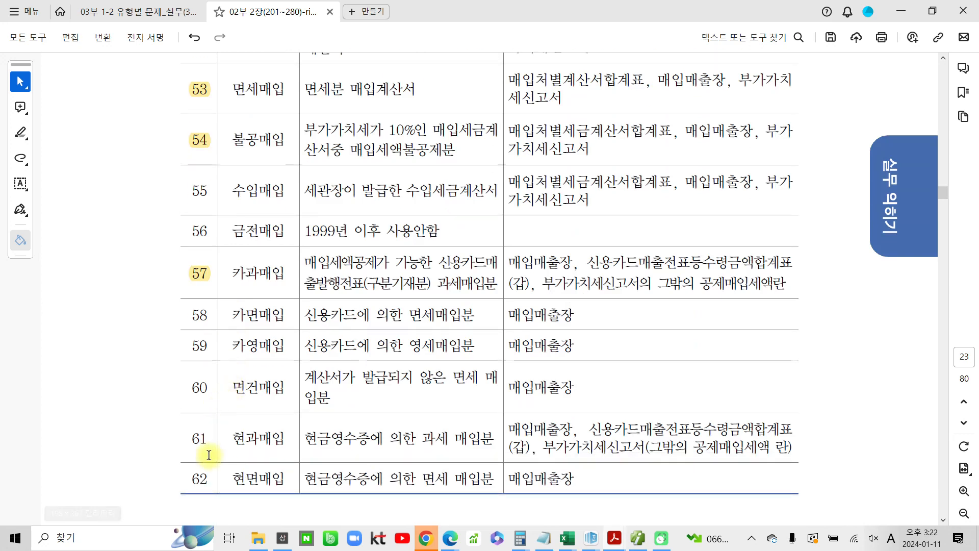
{"action": "scroll", "coordinate": [227, 385], "scroll_direction": "up", "scroll_amount": 1}
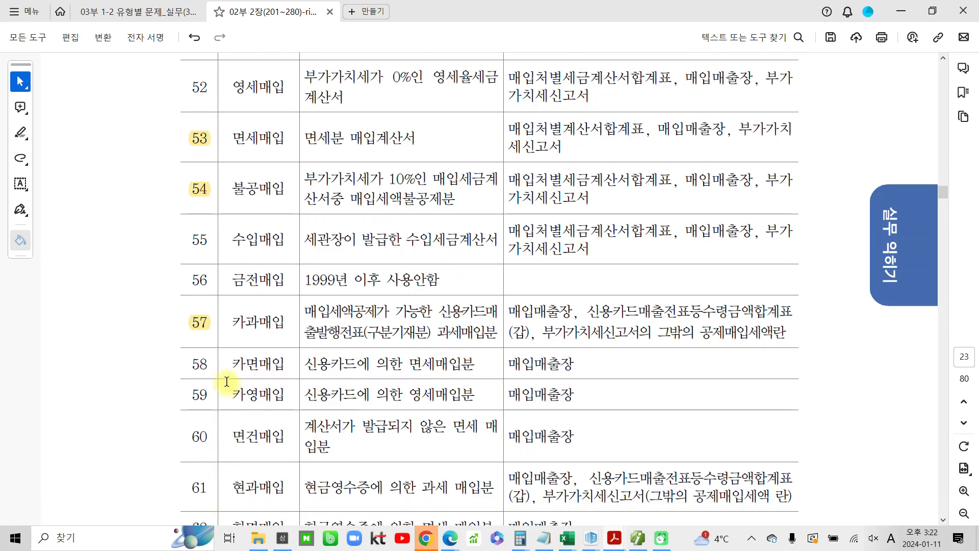
{"action": "scroll", "coordinate": [268, 371], "scroll_direction": "up", "scroll_amount": 2}
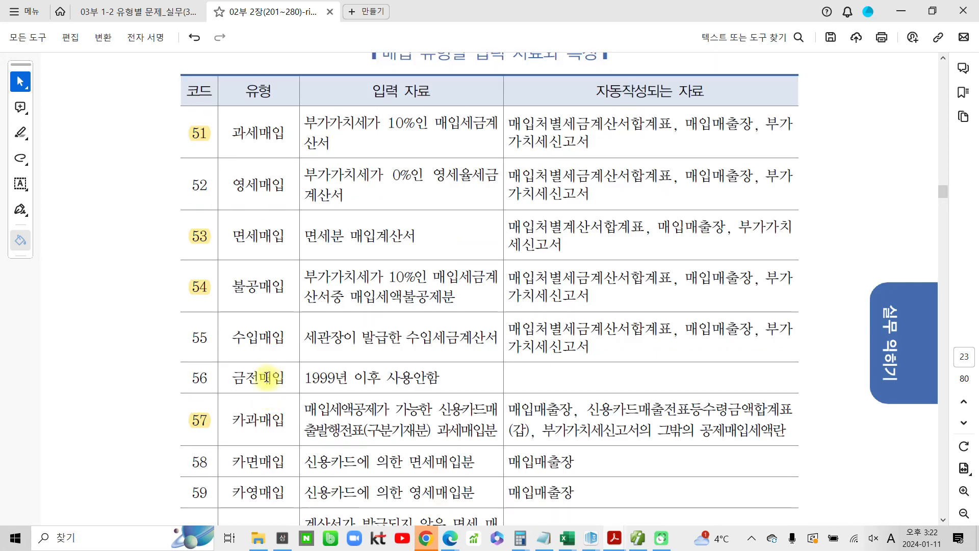
{"action": "scroll", "coordinate": [267, 373], "scroll_direction": "up", "scroll_amount": 1}
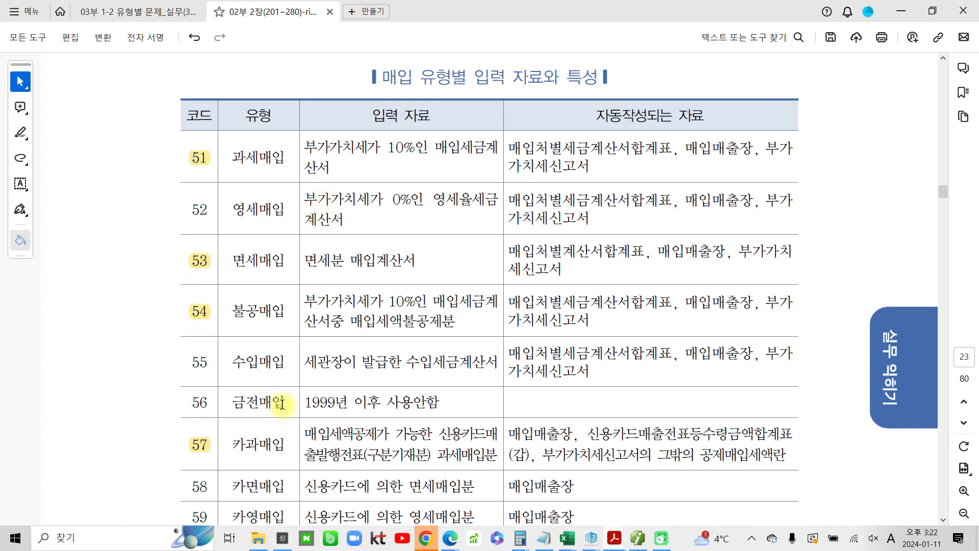
{"action": "scroll", "coordinate": [280, 403], "scroll_direction": "down", "scroll_amount": 5}
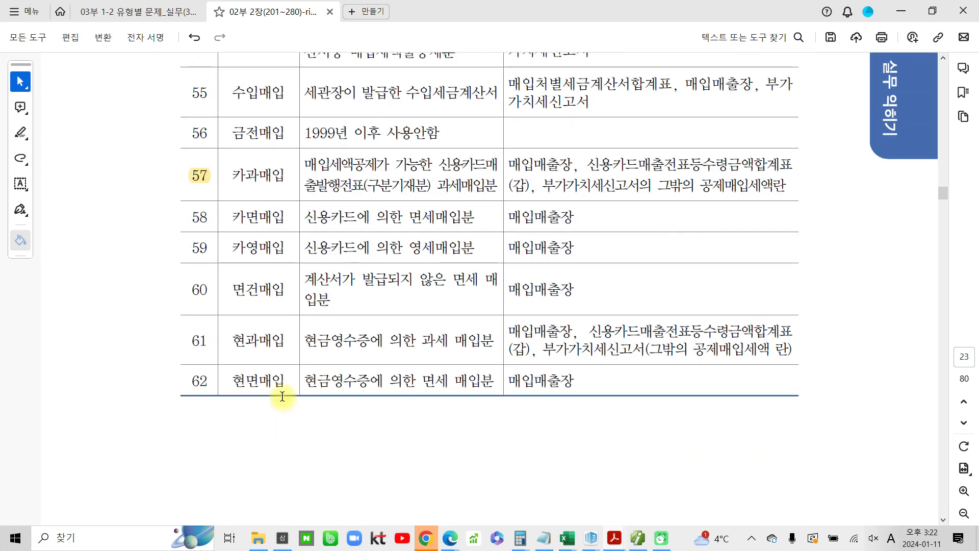
{"action": "scroll", "coordinate": [282, 396], "scroll_direction": "down", "scroll_amount": 8}
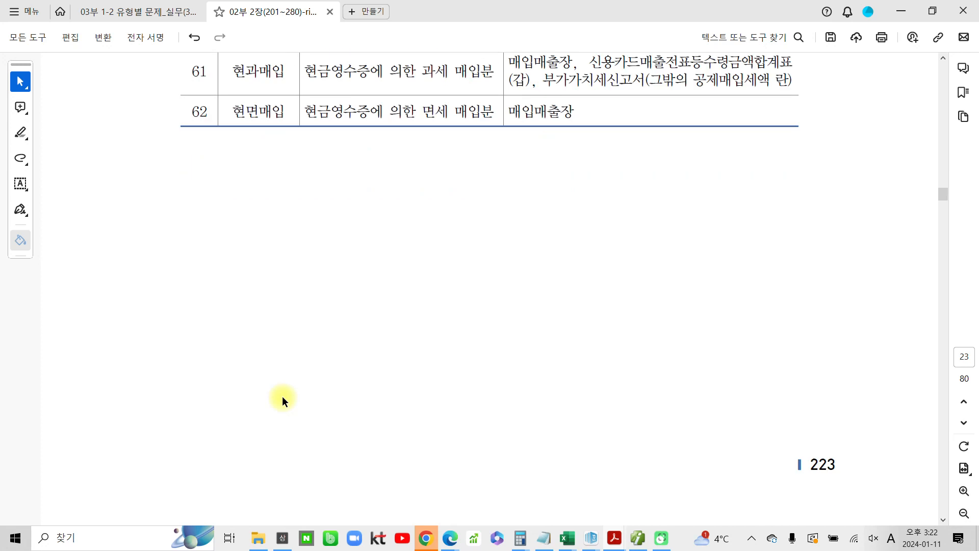
{"action": "scroll", "coordinate": [282, 396], "scroll_direction": "down", "scroll_amount": 8}
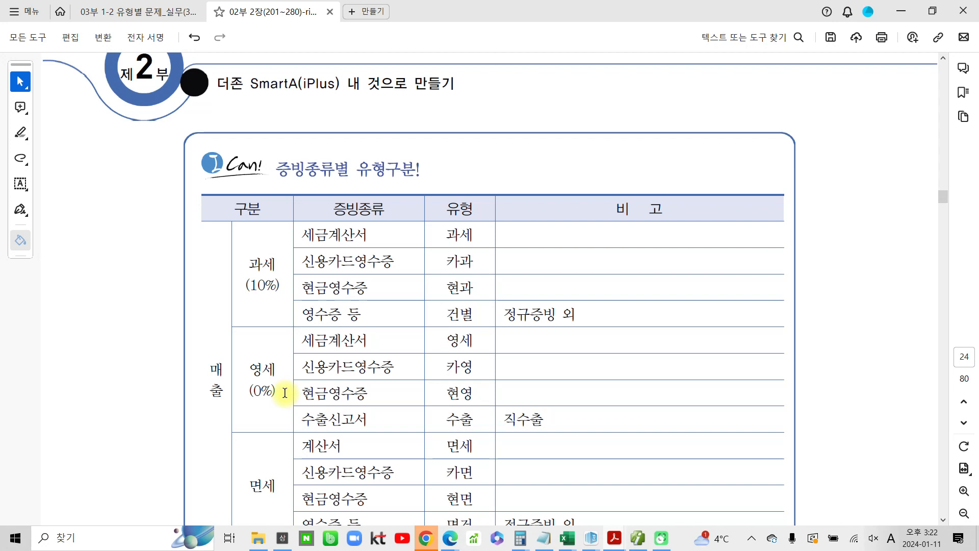
{"action": "scroll", "coordinate": [284, 393], "scroll_direction": "down", "scroll_amount": 4}
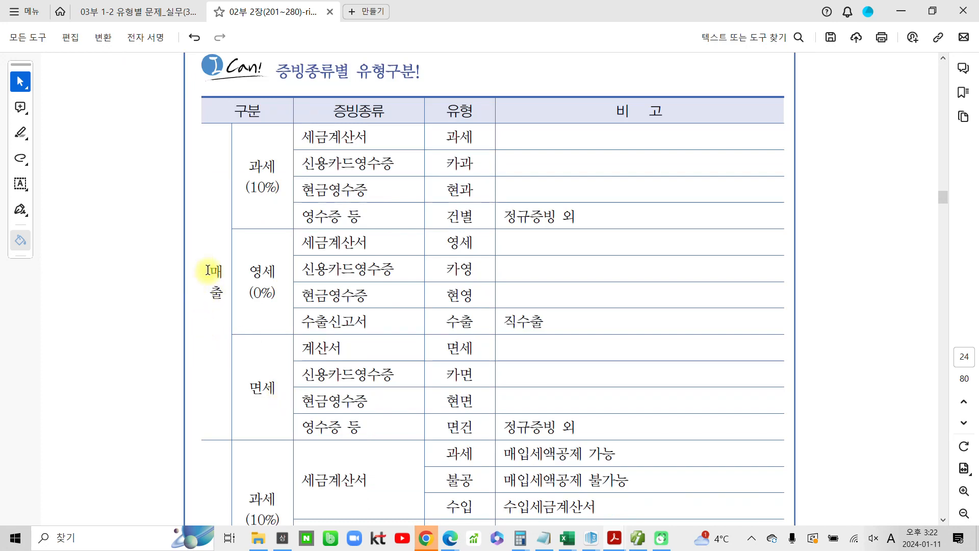
Highlight the 매출 label and the 세금계산서 entries under 과세 and 영세 in the 증빙종류별 유형구분 table
{"action": "left_click_drag", "start_coordinate": [211, 269], "coordinate": [223, 295]}
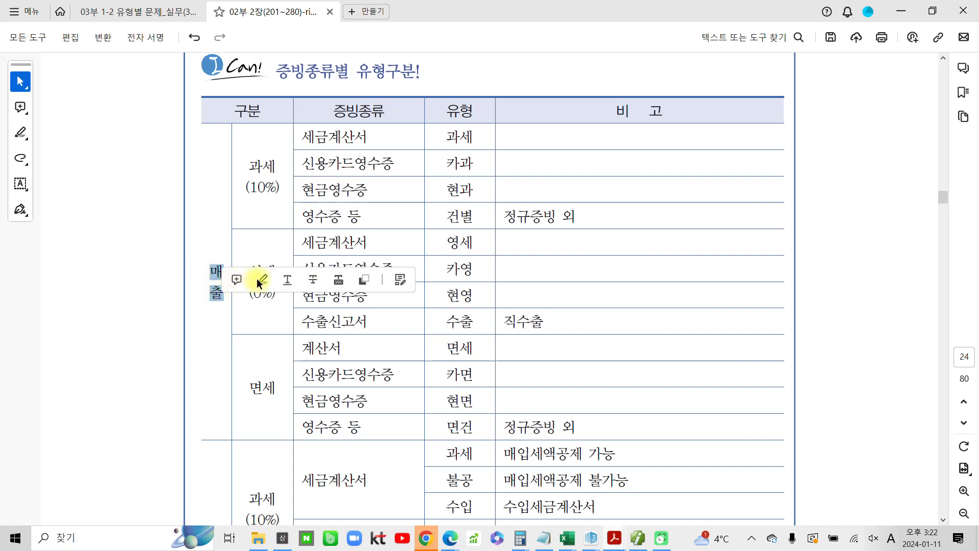
{"action": "left_click", "coordinate": [261, 280]}
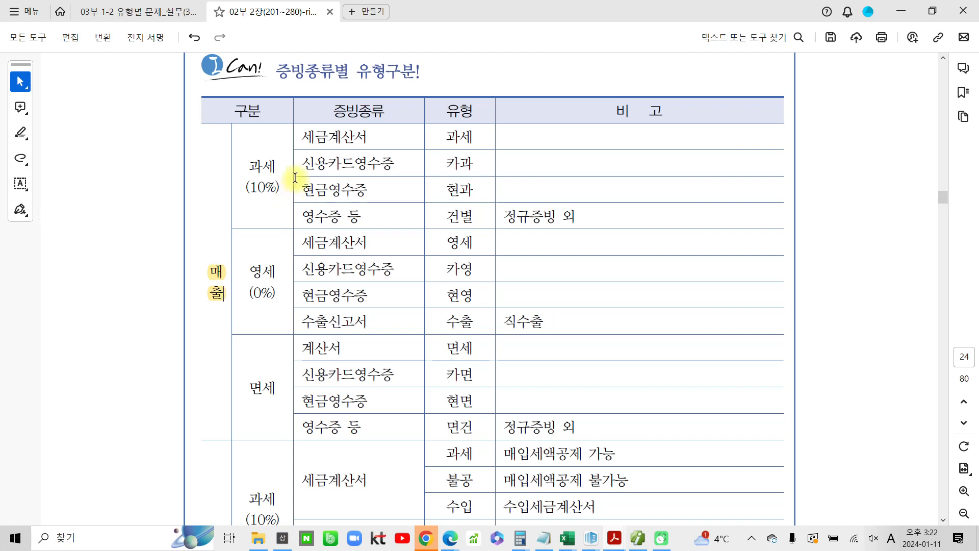
{"action": "left_click_drag", "start_coordinate": [302, 137], "coordinate": [369, 137]}
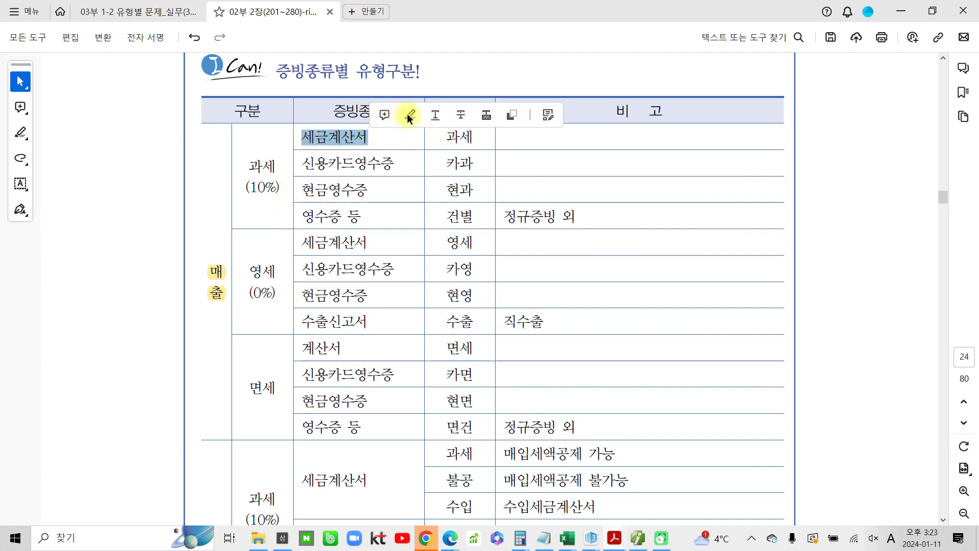
{"action": "left_click", "coordinate": [384, 116]}
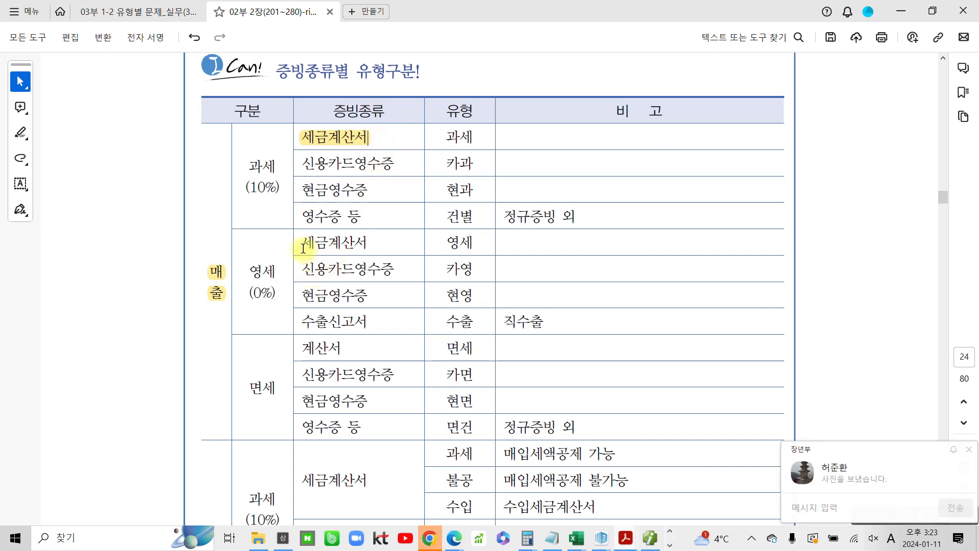
{"action": "left_click_drag", "start_coordinate": [304, 244], "coordinate": [362, 240]}
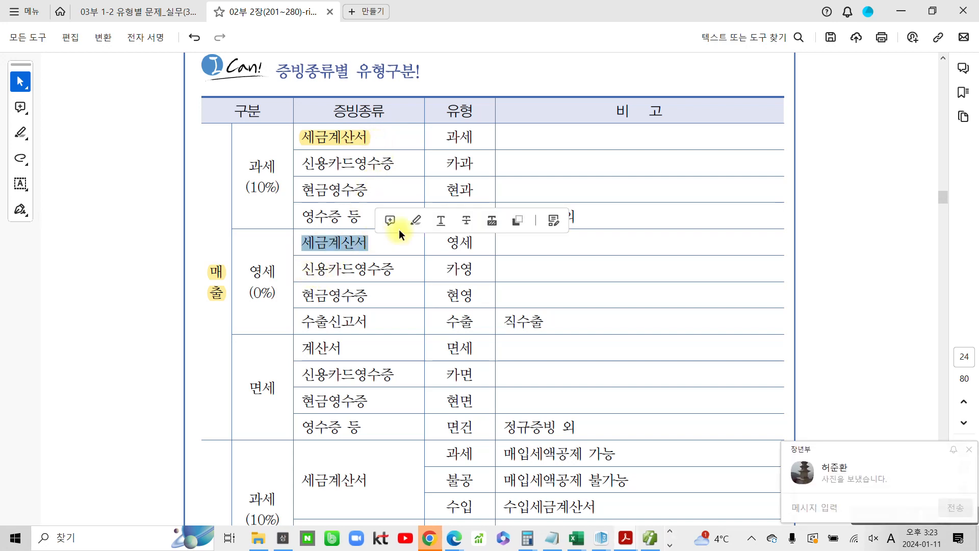
{"action": "left_click", "coordinate": [414, 223]}
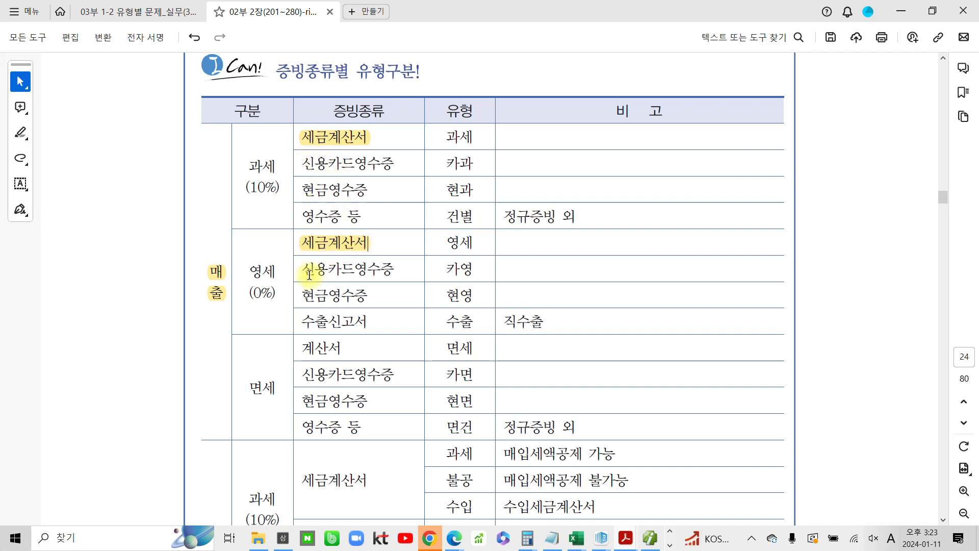
Highlight the 매입 label of the table's purchase section
{"action": "scroll", "coordinate": [309, 274], "scroll_direction": "down", "scroll_amount": 2}
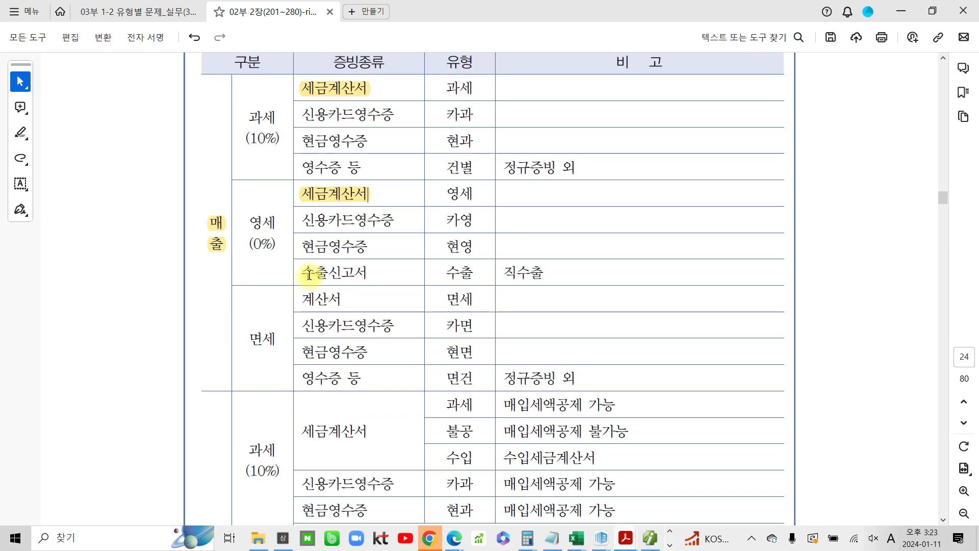
{"action": "scroll", "coordinate": [309, 274], "scroll_direction": "down", "scroll_amount": 4}
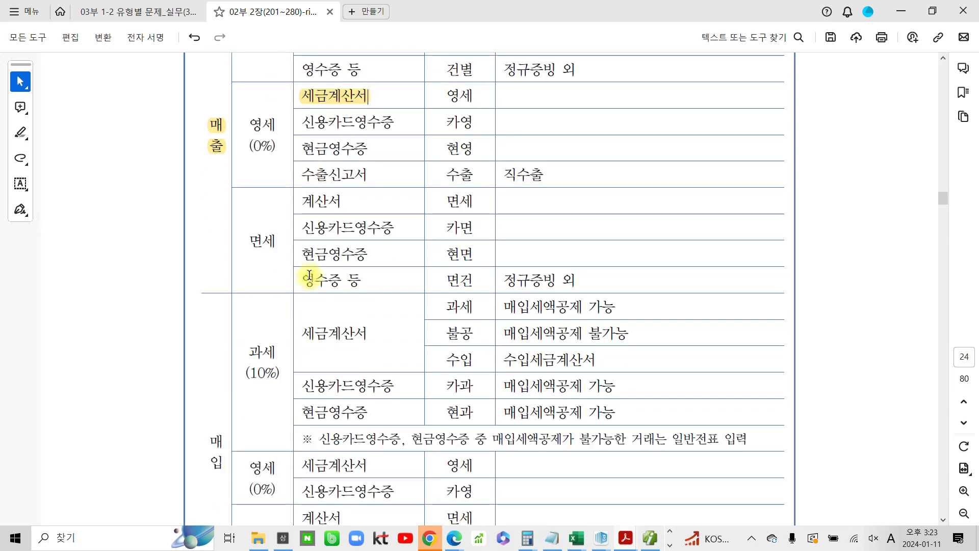
{"action": "scroll", "coordinate": [309, 274], "scroll_direction": "up", "scroll_amount": 3}
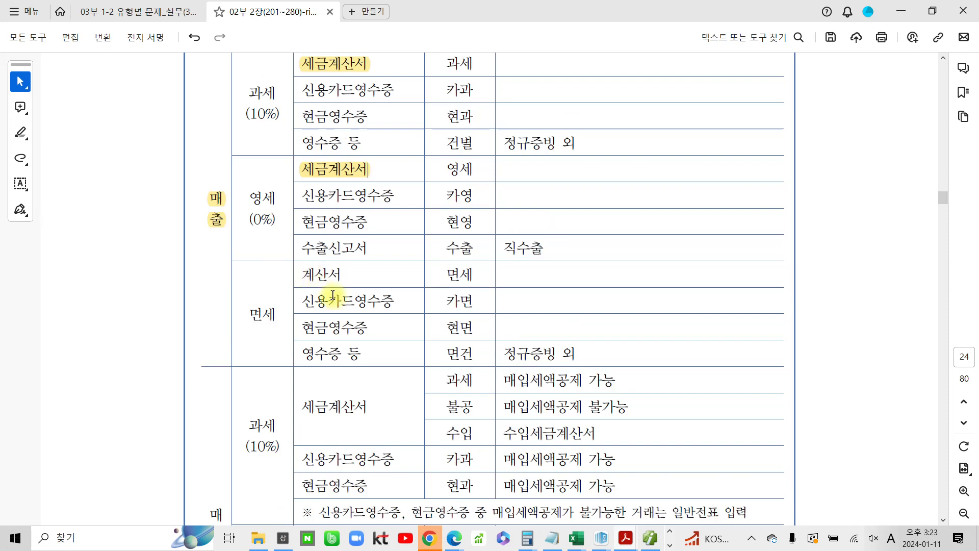
{"action": "scroll", "coordinate": [332, 297], "scroll_direction": "up", "scroll_amount": 3}
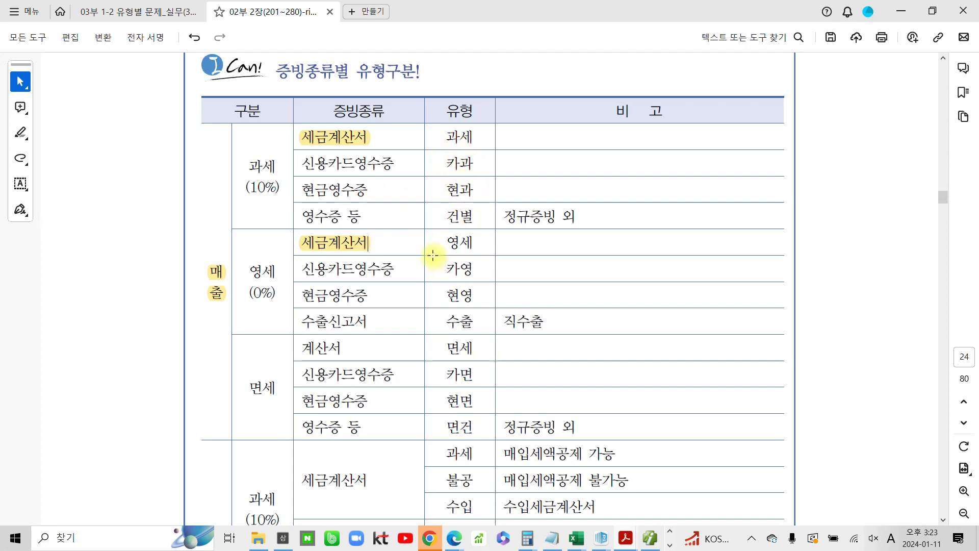
{"action": "scroll", "coordinate": [434, 256], "scroll_direction": "down", "scroll_amount": 5}
{"action": "scroll", "coordinate": [436, 255], "scroll_direction": "down", "scroll_amount": 2}
{"action": "left_click_drag", "start_coordinate": [207, 318], "coordinate": [218, 341]}
{"action": "left_click", "coordinate": [263, 323]}
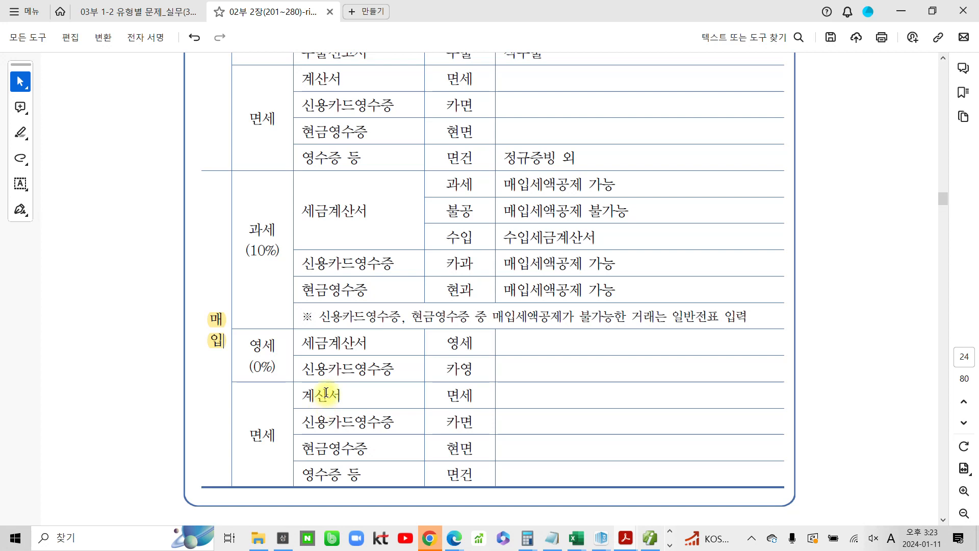
Highlight 과세매출 in the 수행과제 heading on the next page
{"action": "scroll", "coordinate": [327, 408], "scroll_direction": "down", "scroll_amount": 5}
{"action": "scroll", "coordinate": [330, 400], "scroll_direction": "down", "scroll_amount": 2}
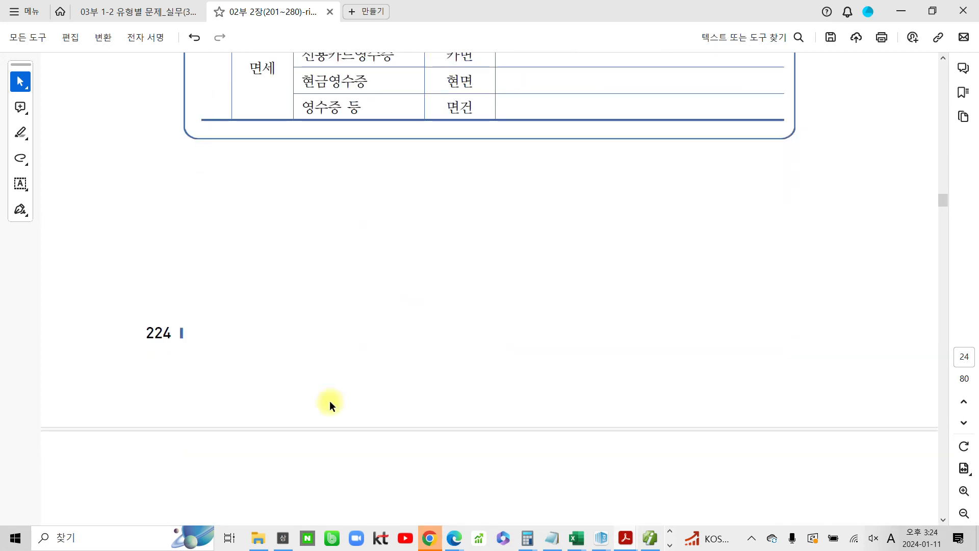
{"action": "scroll", "coordinate": [330, 400], "scroll_direction": "down", "scroll_amount": 6}
{"action": "scroll", "coordinate": [332, 403], "scroll_direction": "down", "scroll_amount": 2}
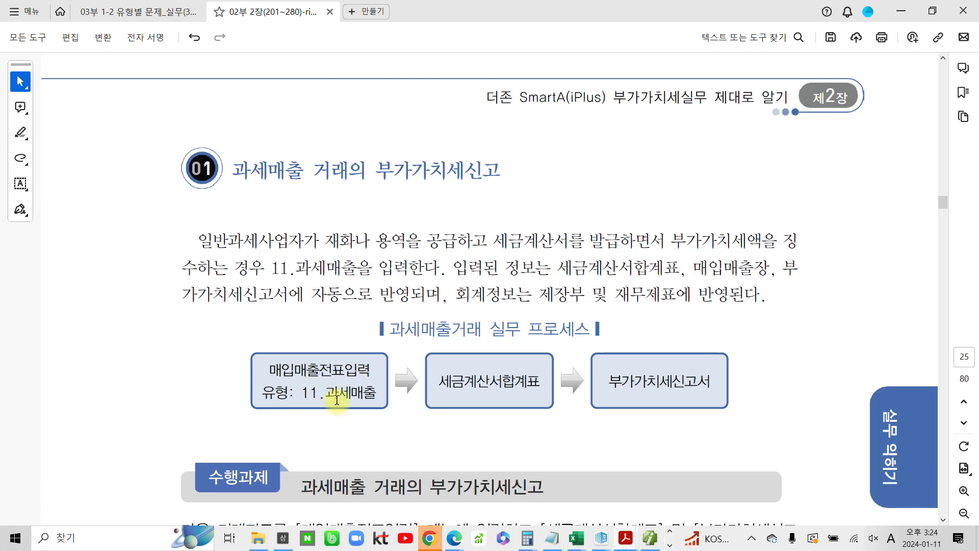
{"action": "scroll", "coordinate": [336, 399], "scroll_direction": "down", "scroll_amount": 4}
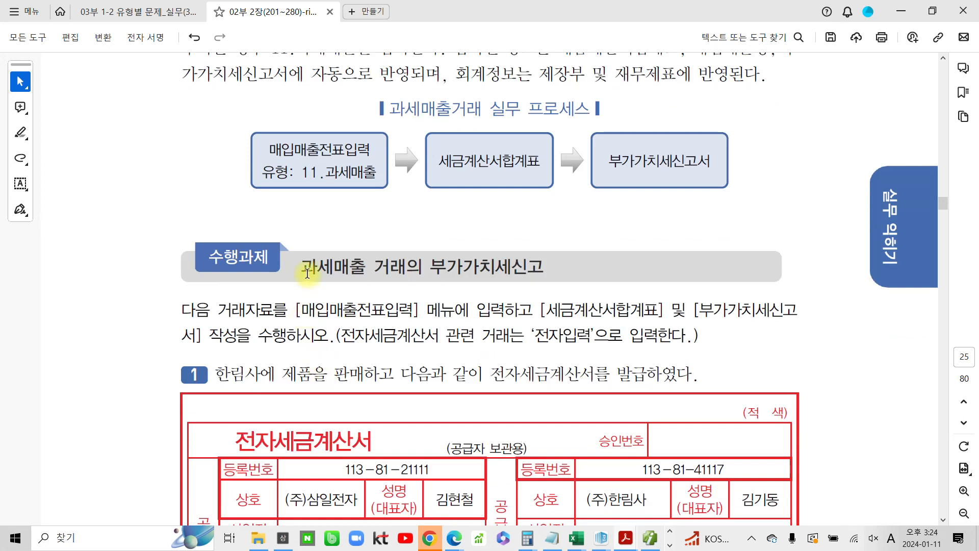
{"action": "left_click_drag", "start_coordinate": [309, 266], "coordinate": [372, 266]}
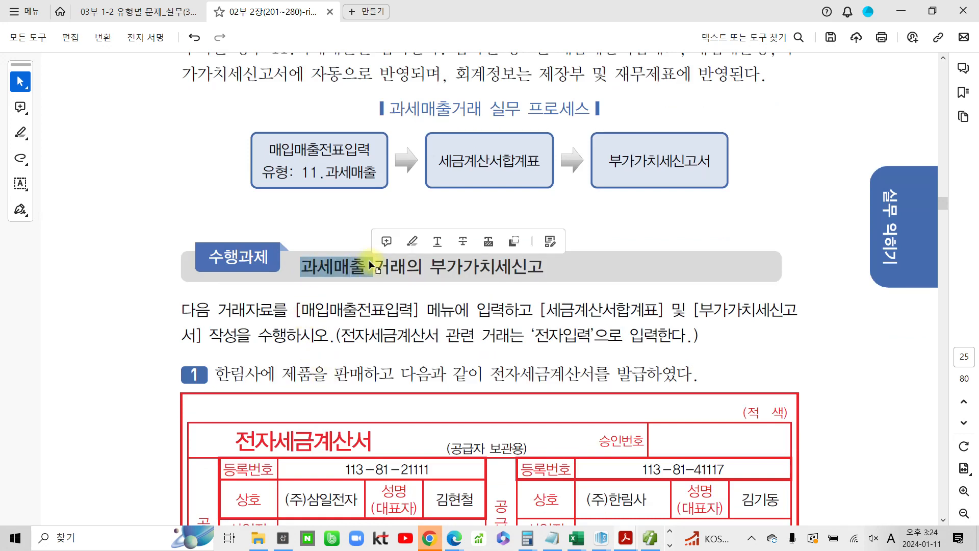
{"action": "left_click", "coordinate": [406, 240]}
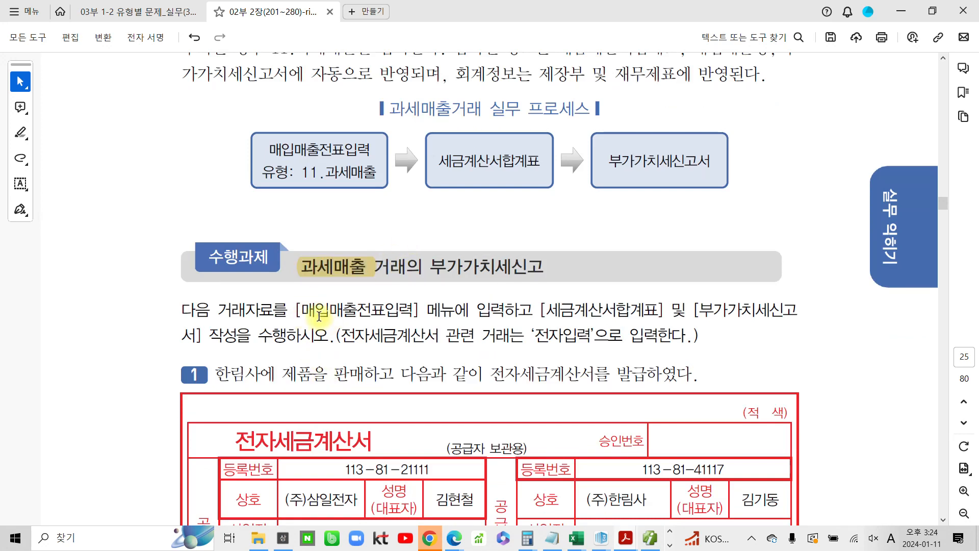
Highlight '전자입력' in the task instructions sentence
{"action": "scroll", "coordinate": [316, 319], "scroll_direction": "down", "scroll_amount": 1}
{"action": "scroll", "coordinate": [250, 335], "scroll_direction": "down", "scroll_amount": 2}
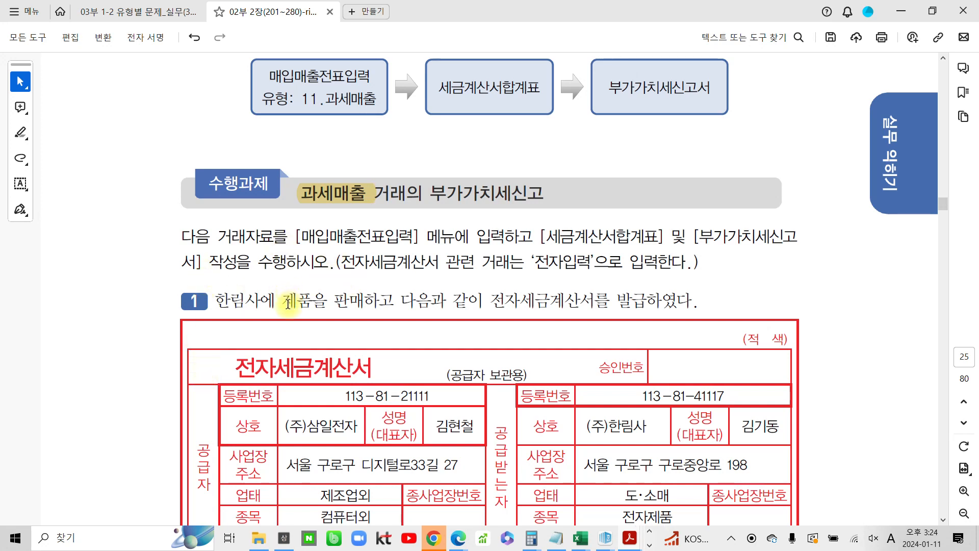
{"action": "left_click", "coordinate": [284, 301]}
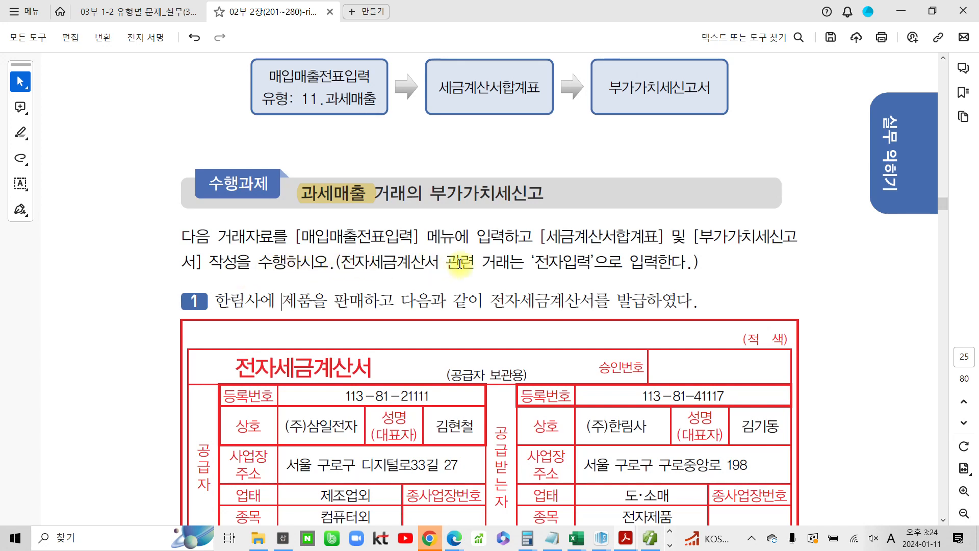
{"action": "double_click", "coordinate": [565, 259]}
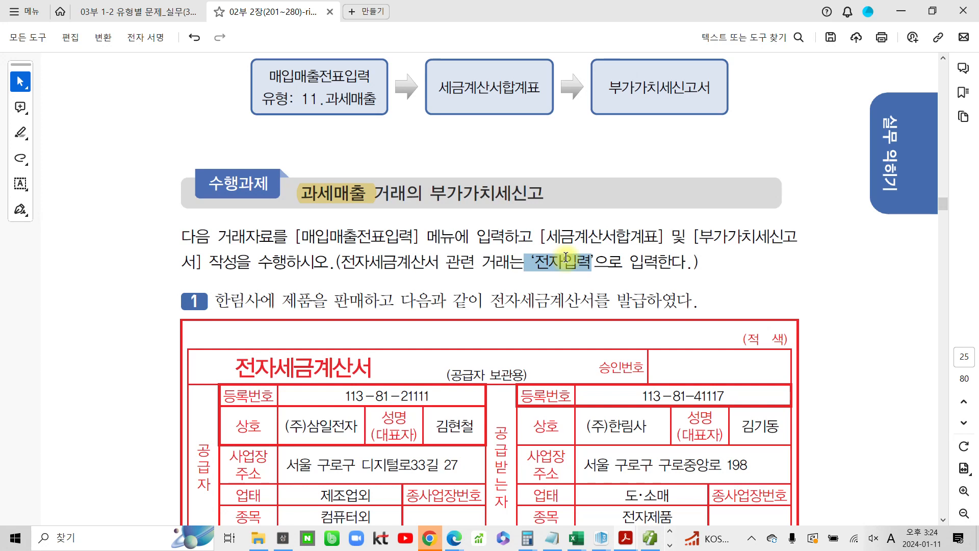
{"action": "left_click", "coordinate": [607, 239]}
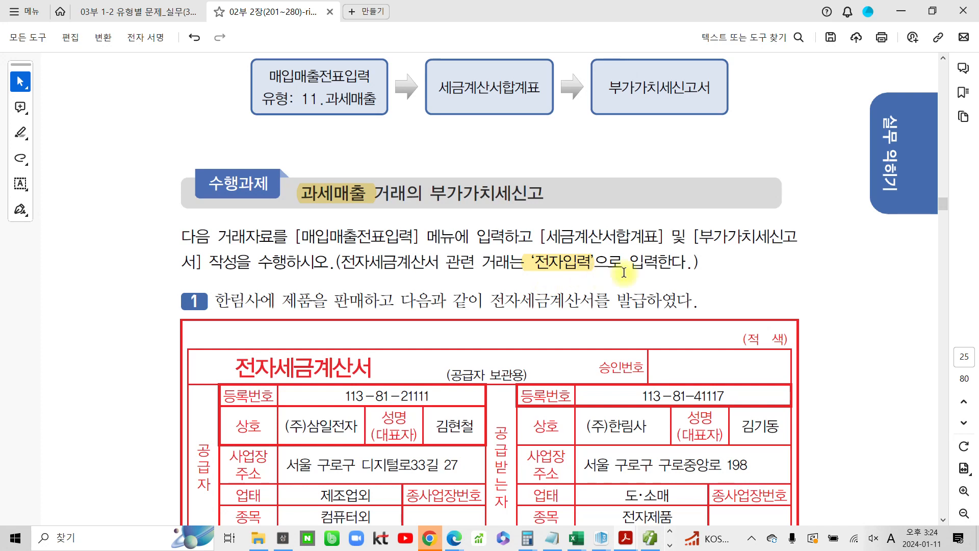
Highlight the 작성일자 2023.07.01 on the sample electronic tax invoice
{"action": "scroll", "coordinate": [241, 295], "scroll_direction": "down", "scroll_amount": 3}
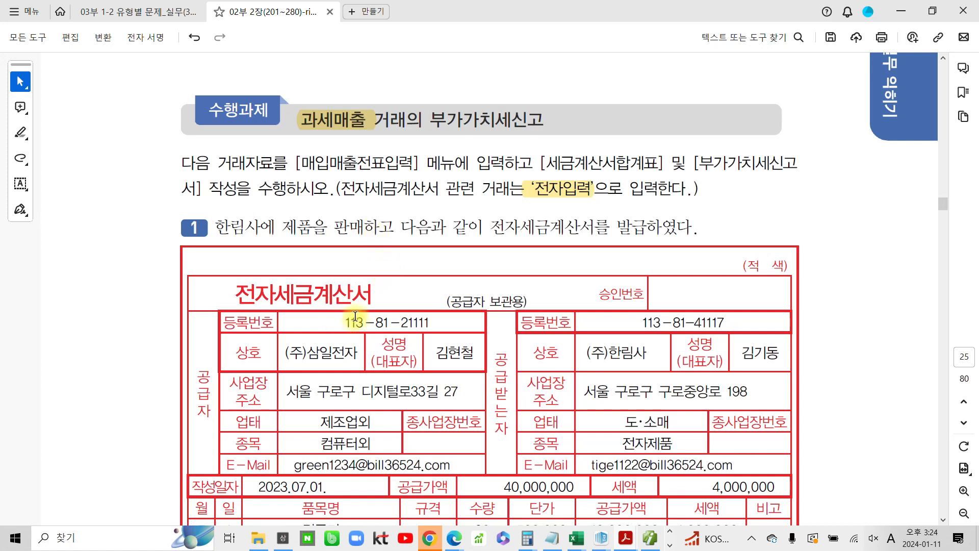
{"action": "scroll", "coordinate": [357, 314], "scroll_direction": "down", "scroll_amount": 3}
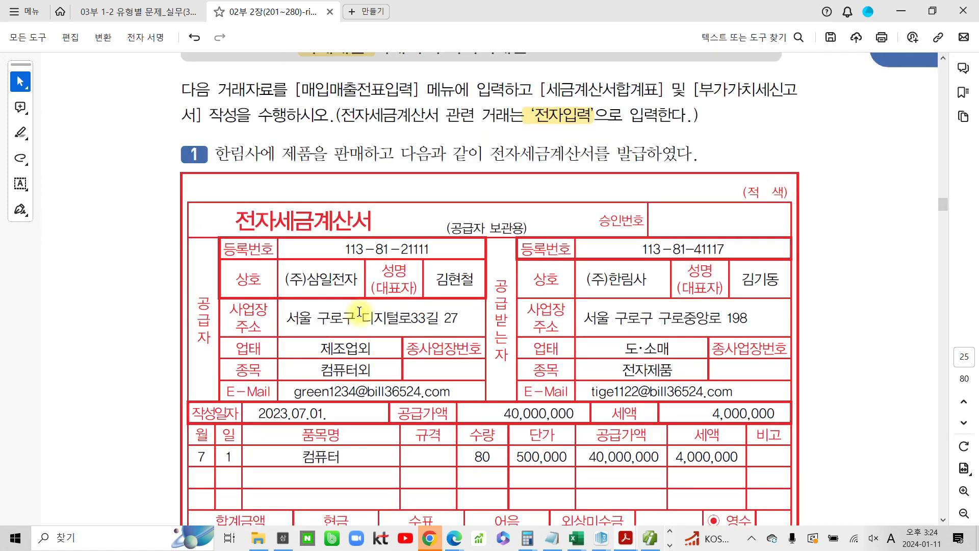
{"action": "scroll", "coordinate": [359, 312], "scroll_direction": "down", "scroll_amount": 3}
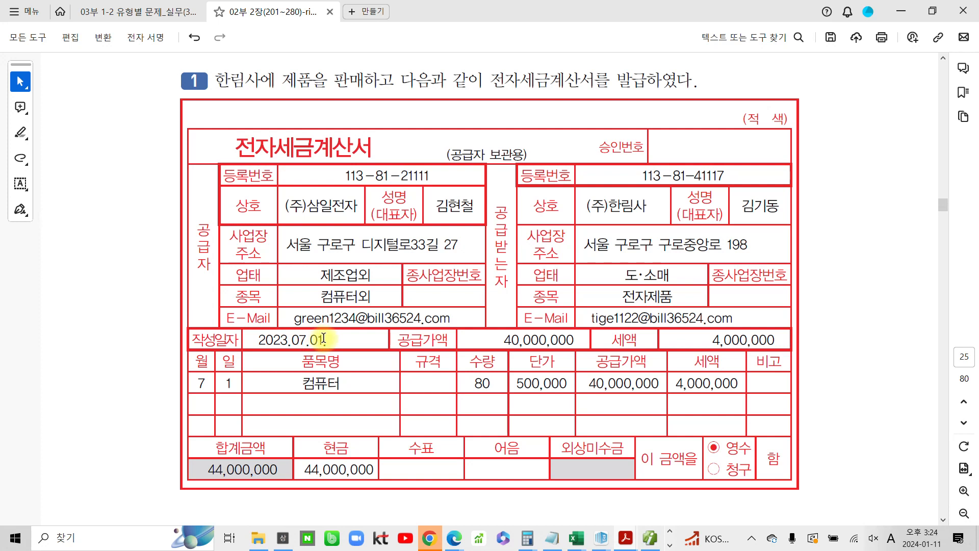
{"action": "double_click", "coordinate": [314, 337]}
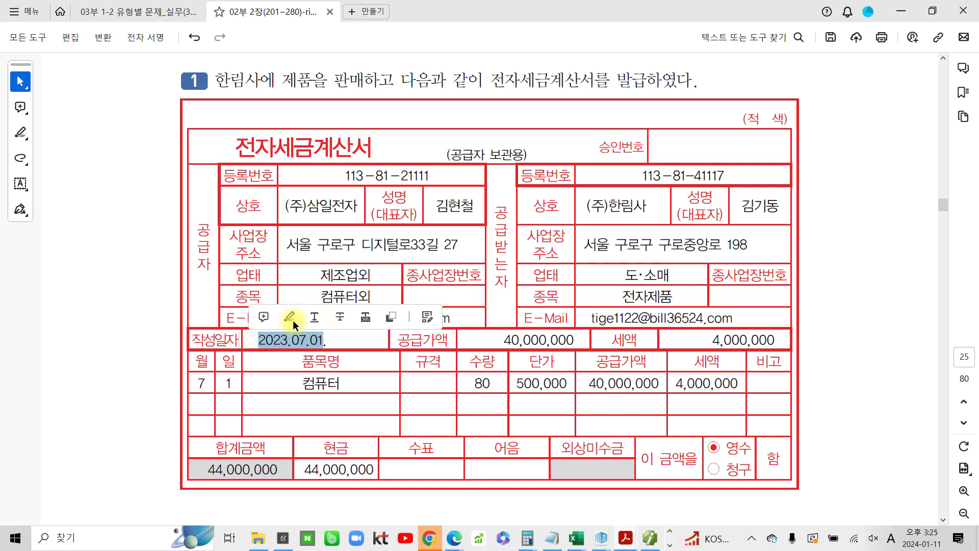
{"action": "left_click", "coordinate": [290, 318]}
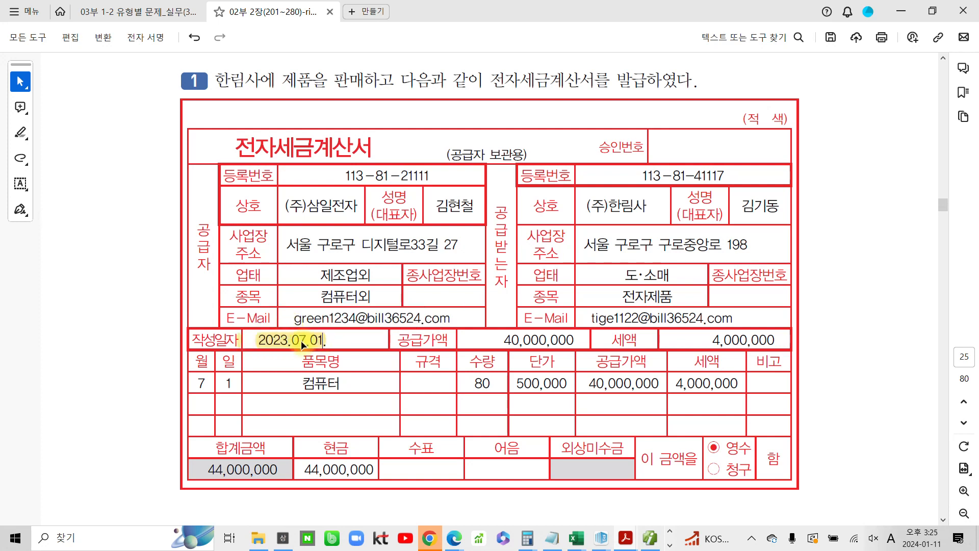
Switch to the accounting program and set the 매입매출전표입력 date to July 1 (month 07, day 01)
{"action": "left_click", "coordinate": [644, 542]}
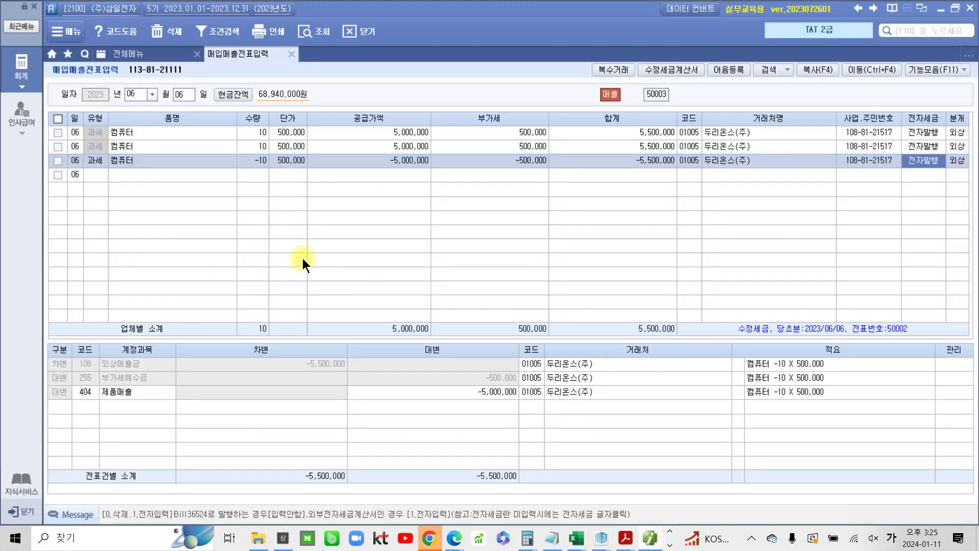
{"action": "left_click", "coordinate": [149, 94]}
{"action": "left_click", "coordinate": [447, 299]}
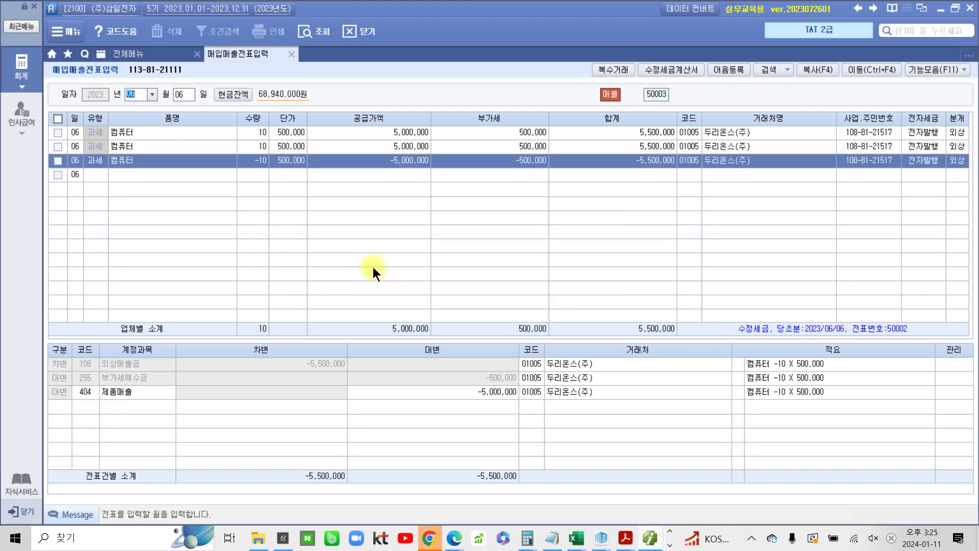
{"action": "left_click", "coordinate": [816, 158]}
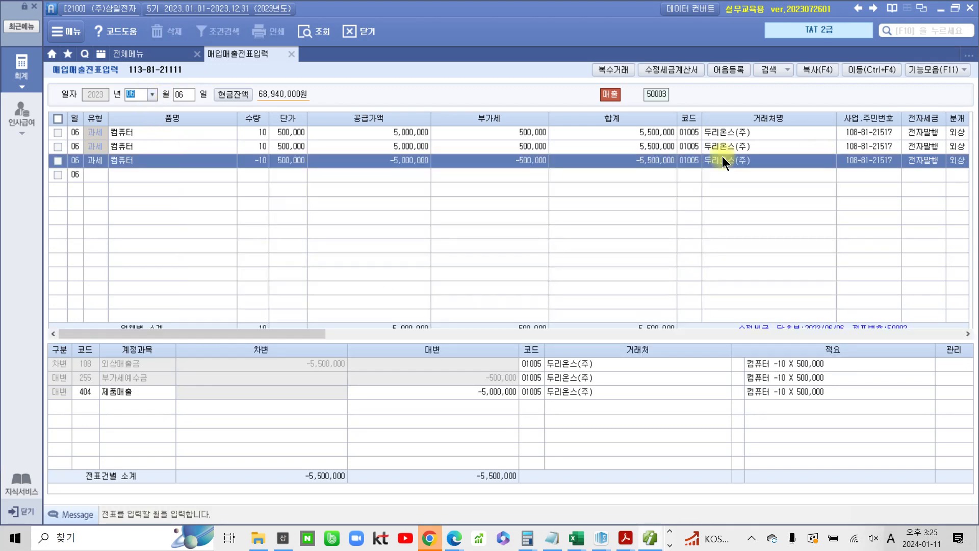
{"action": "left_click", "coordinate": [151, 94]}
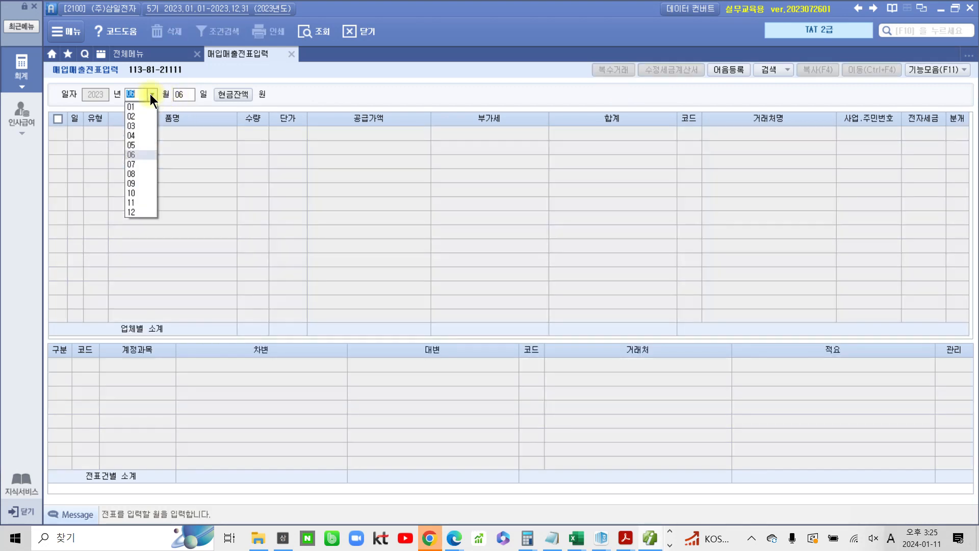
{"action": "left_click", "coordinate": [131, 163]}
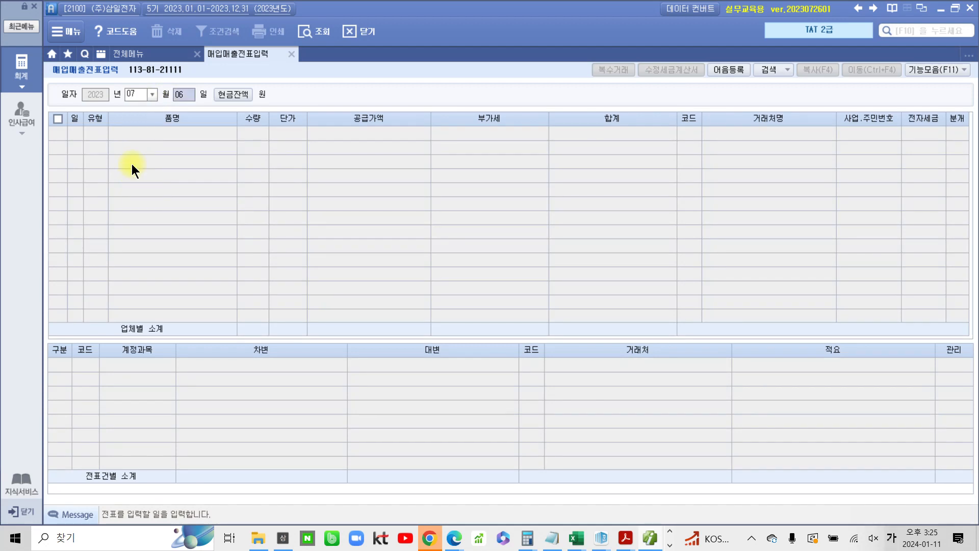
{"action": "type", "text": "01"}
{"action": "key", "text": "Return"}
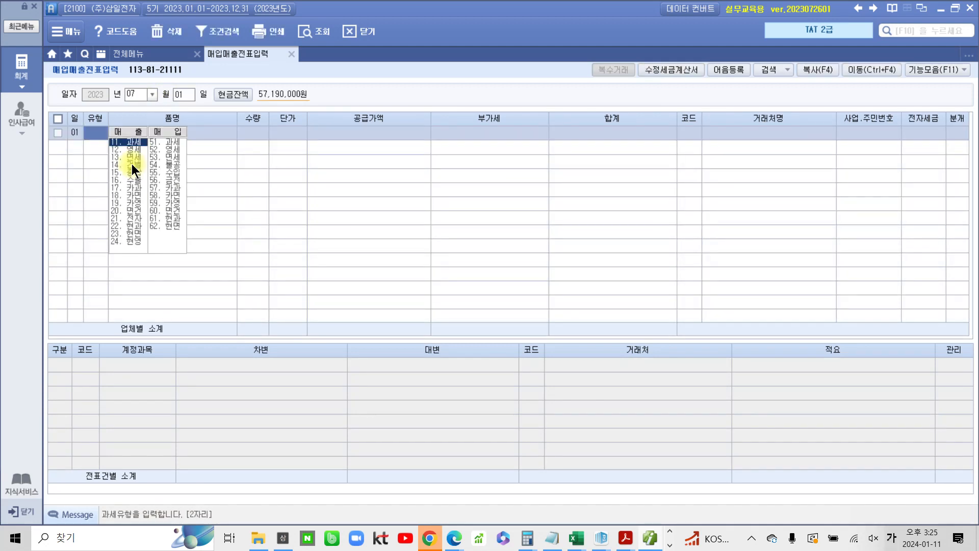
Set the line type to 11.과세 and enter item 컴퓨터, quantity 80, unit price 500,000
{"action": "key", "text": "Return"}
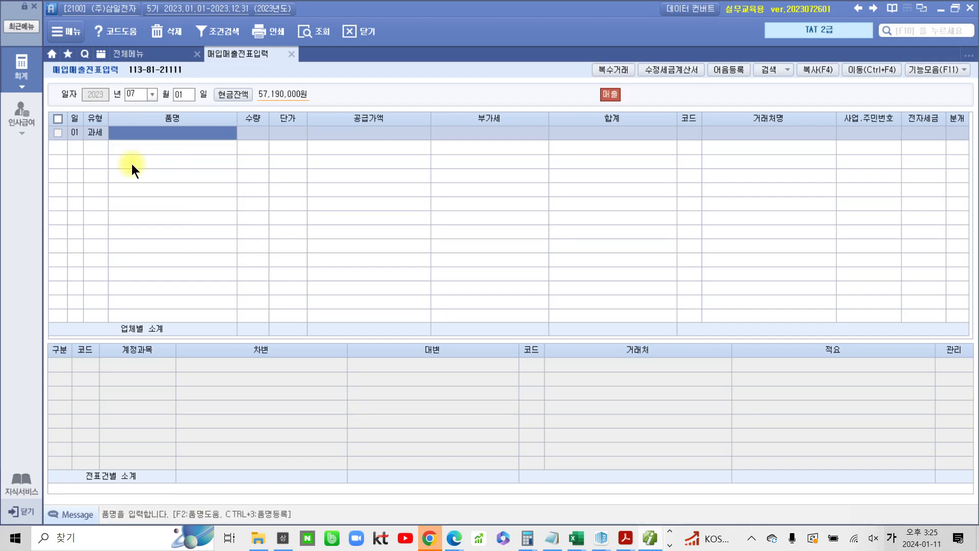
{"action": "type", "text": "컴퓨"}
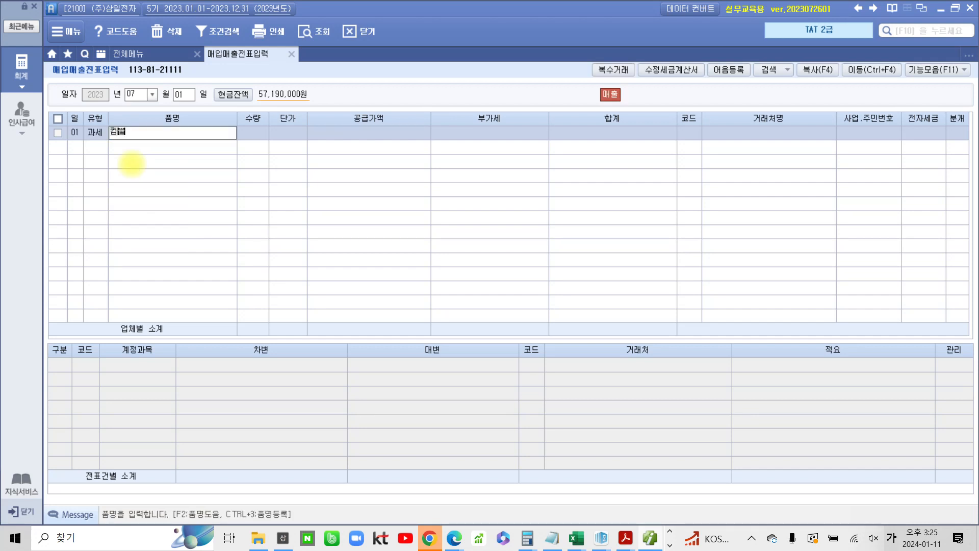
{"action": "type", "text": "터"}
{"action": "key", "text": "Return"}
{"action": "type", "text": "80"}
{"action": "key", "text": "Return"}
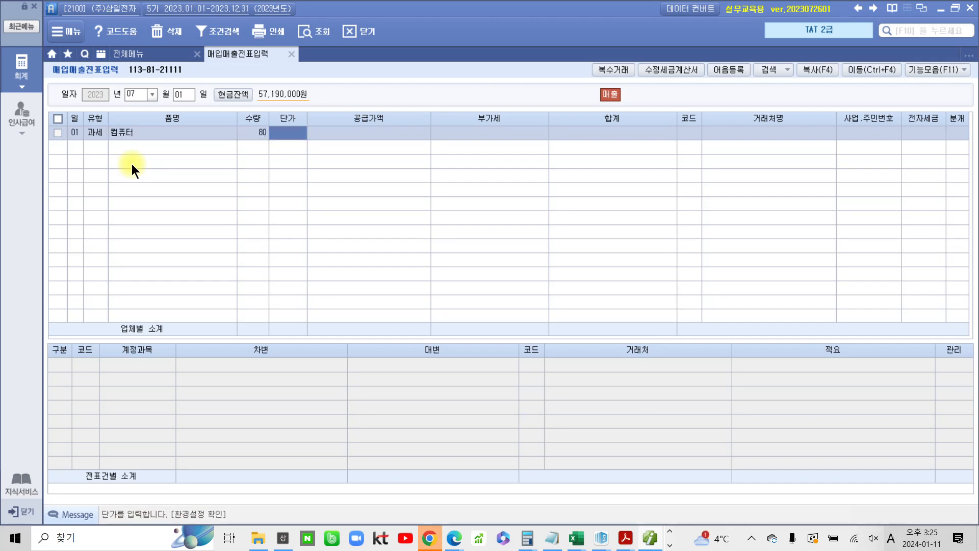
{"action": "type", "text": "500000"}
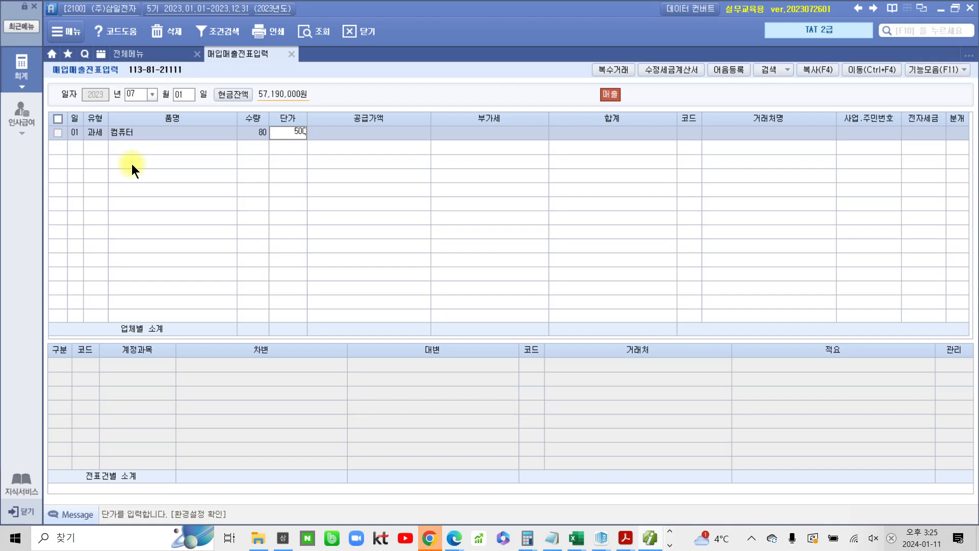
{"action": "key", "text": "Return"}
{"action": "key", "text": "Return"}
{"action": "key", "text": "Return"}
{"action": "key", "text": "Return"}
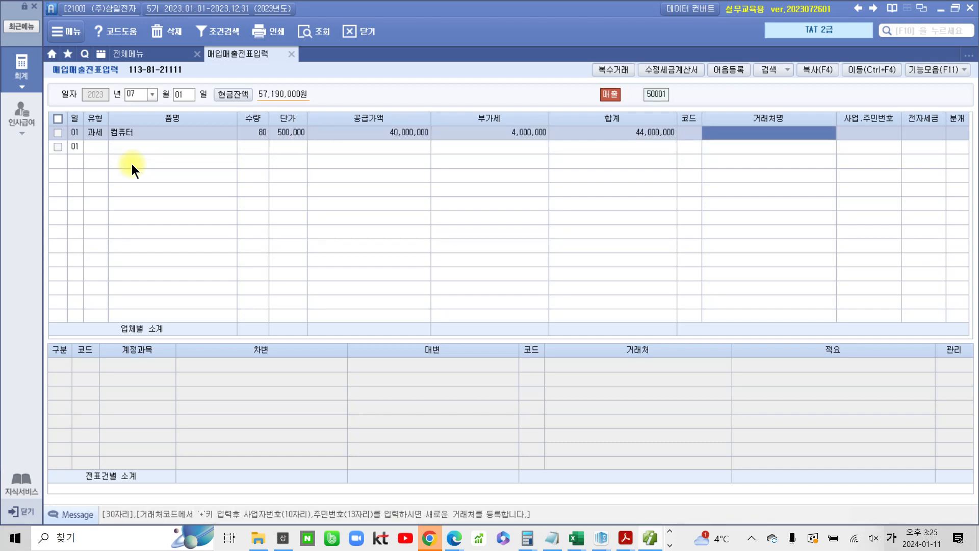
Look up and select customer (주)한림사 by its name, and set the 전자세금 field to 1 (전자입력)
{"action": "key", "text": "Left"}
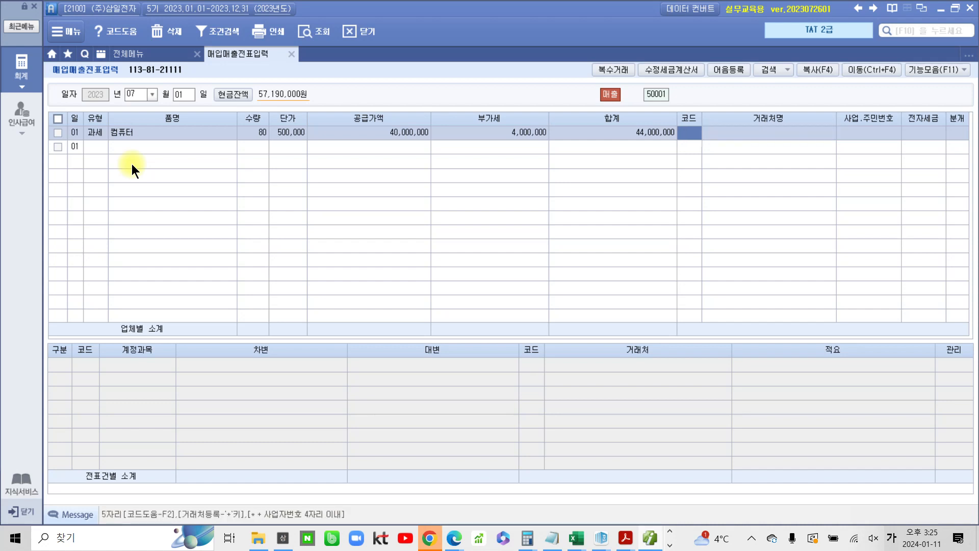
{"action": "type", "text": "한림"}
{"action": "key", "text": "Return"}
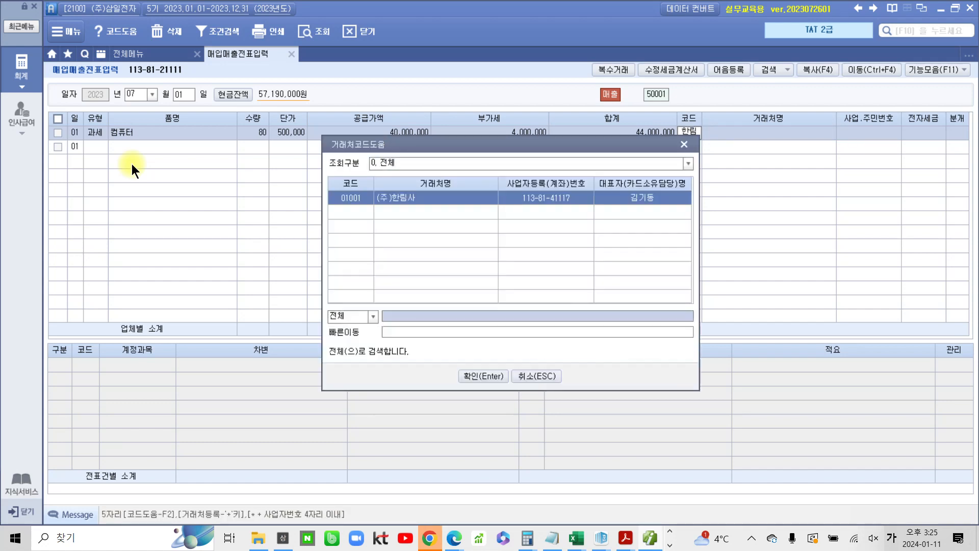
{"action": "key", "text": "Return"}
{"action": "type", "text": "1"}
{"action": "key", "text": "Return"}
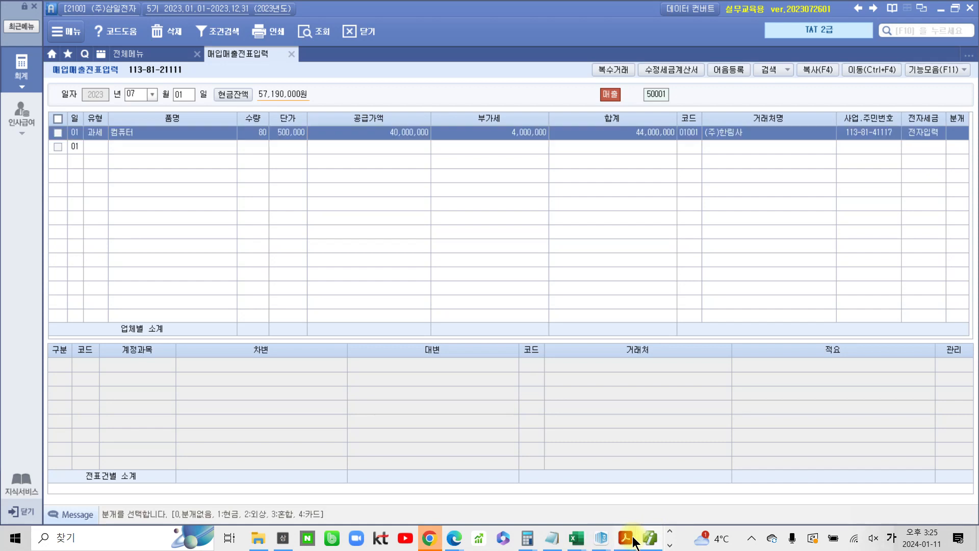
Highlight the 현금 amount 44,000,000 on the sample invoice, then return to the accounting program
{"action": "mouse_move", "coordinate": [630, 537]}
{"action": "left_click", "coordinate": [661, 505]}
{"action": "scroll", "coordinate": [415, 404], "scroll_direction": "down", "scroll_amount": 1}
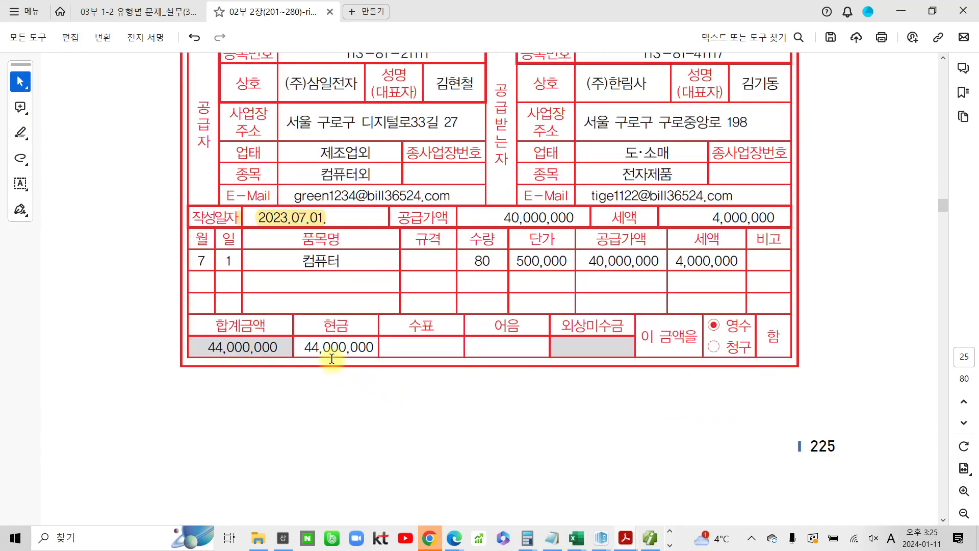
{"action": "left_click_drag", "start_coordinate": [370, 346], "coordinate": [310, 348]}
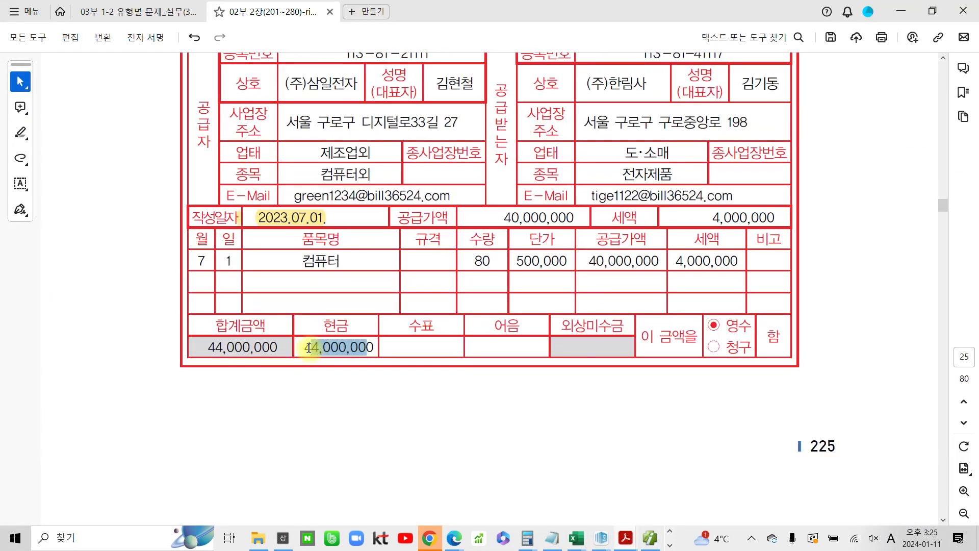
{"action": "left_click", "coordinate": [342, 329]}
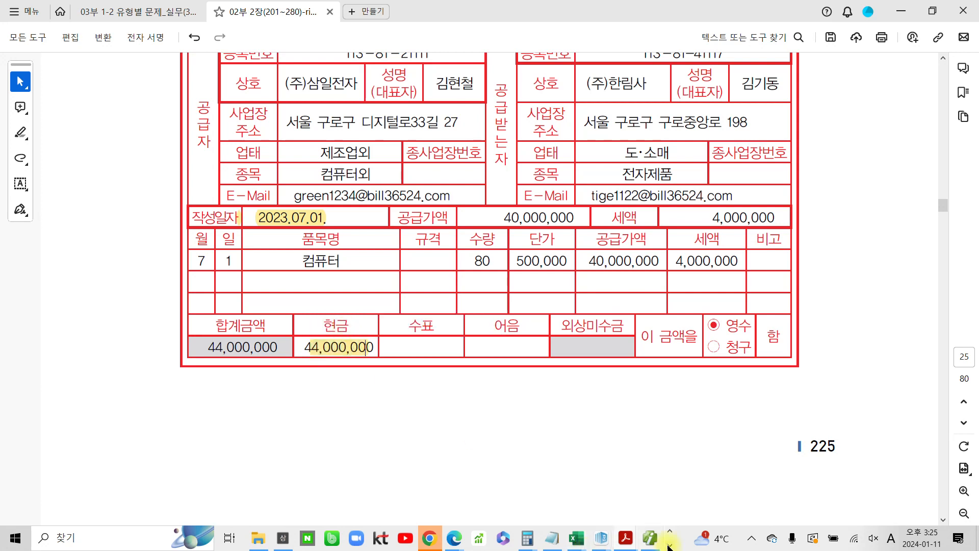
{"action": "left_click", "coordinate": [652, 540]}
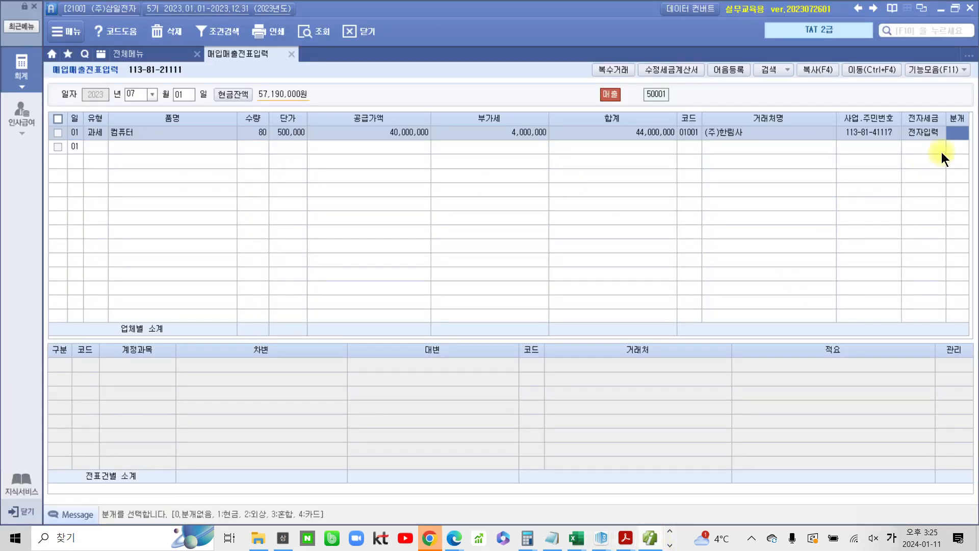
Set the journal type (분개) to 1 (현금) and review the generated journal lines
{"action": "key", "text": "1"}
{"action": "key", "text": "Return"}
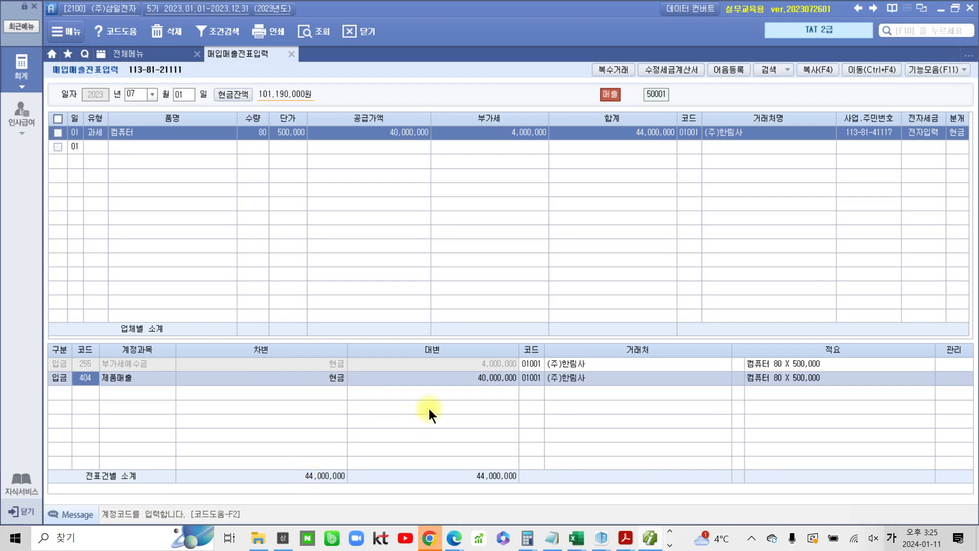
{"action": "left_click", "coordinate": [482, 366]}
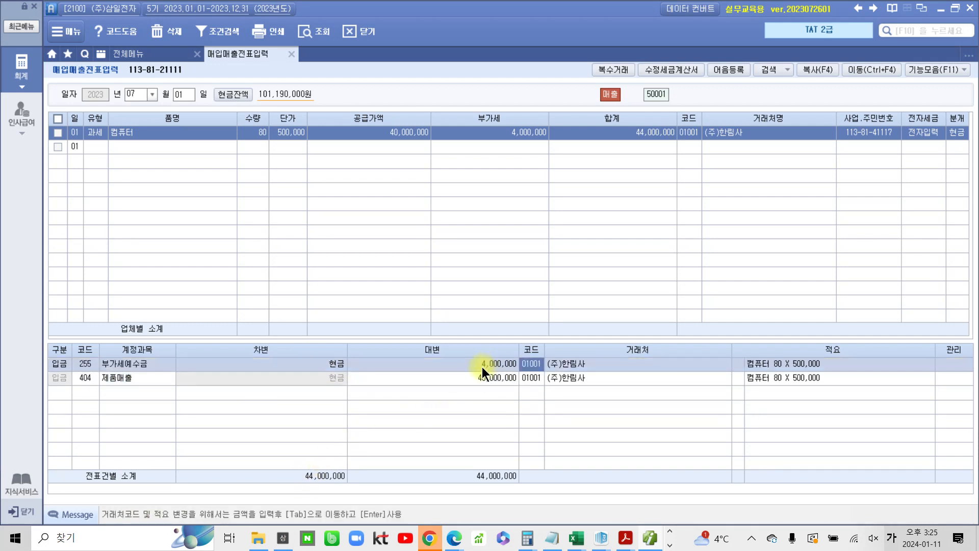
{"action": "left_click", "coordinate": [482, 377]}
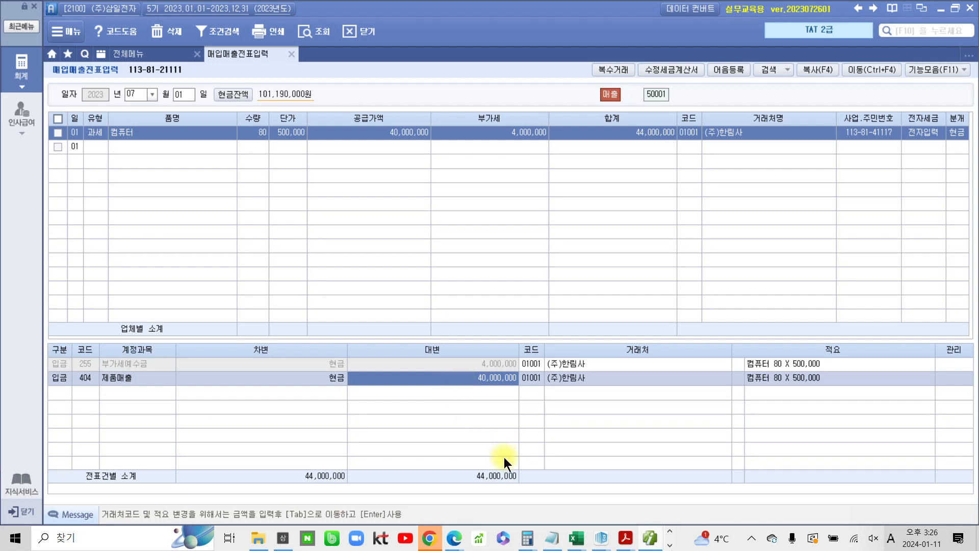
Highlight the 작성일자 2023.07.02 on the second sample invoice for (주)베스트원, then return to the accounting program
{"action": "left_click", "coordinate": [625, 538]}
{"action": "left_click", "coordinate": [645, 482]}
{"action": "scroll", "coordinate": [293, 403], "scroll_direction": "down", "scroll_amount": 10}
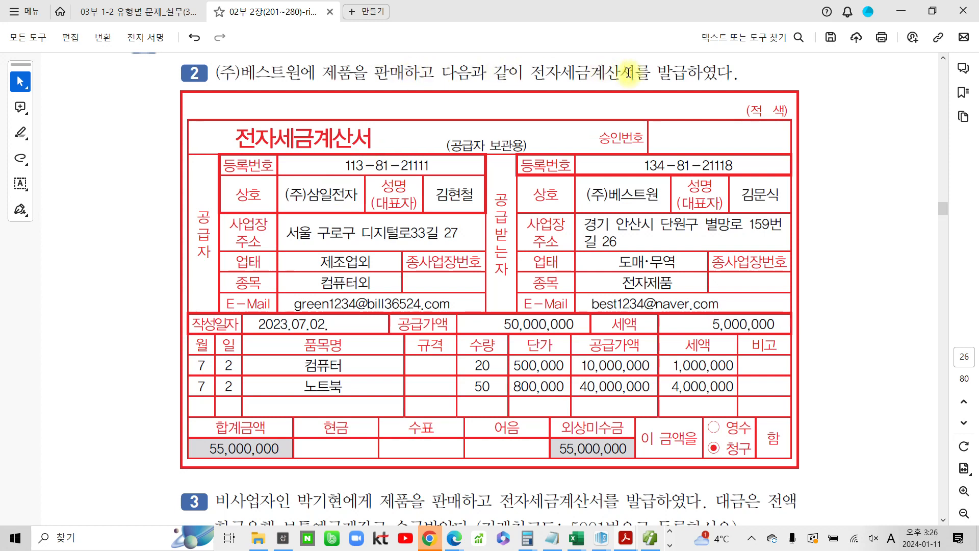
{"action": "left_click_drag", "start_coordinate": [332, 325], "coordinate": [244, 325]}
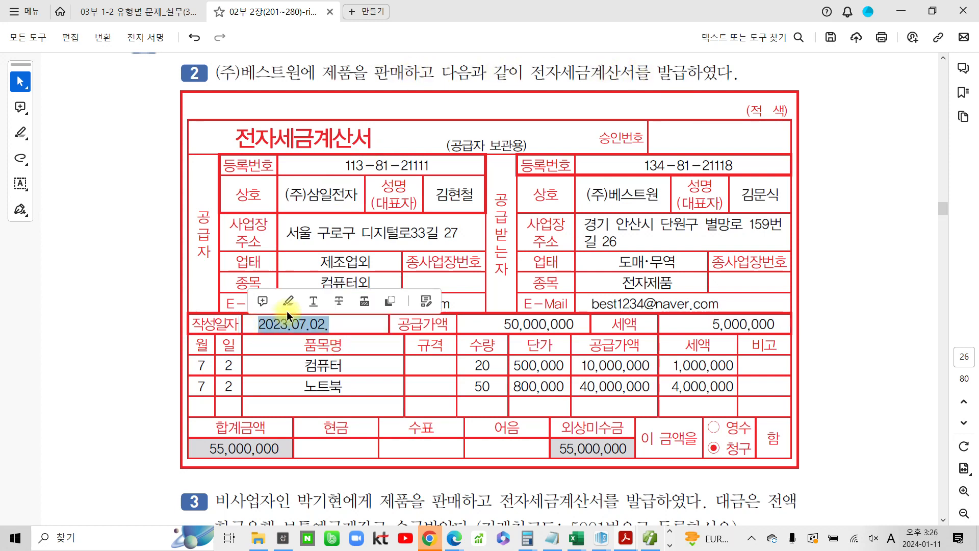
{"action": "left_click", "coordinate": [285, 302]}
{"action": "left_click", "coordinate": [650, 539]}
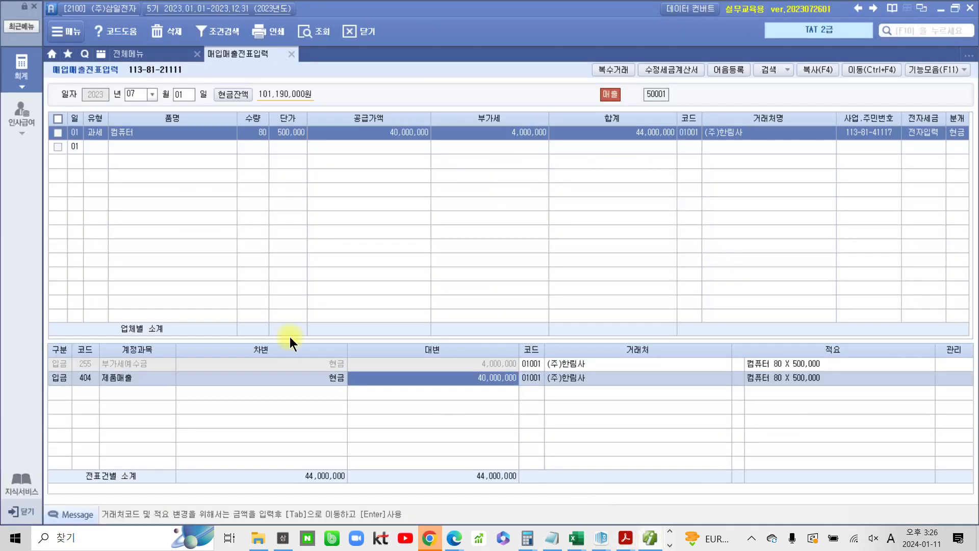
Change the entry day to 02 and start a new 과세 sales line
{"action": "left_click", "coordinate": [181, 92]}
{"action": "type", "text": "02"}
{"action": "key", "text": "Return"}
{"action": "key", "text": "Return"}
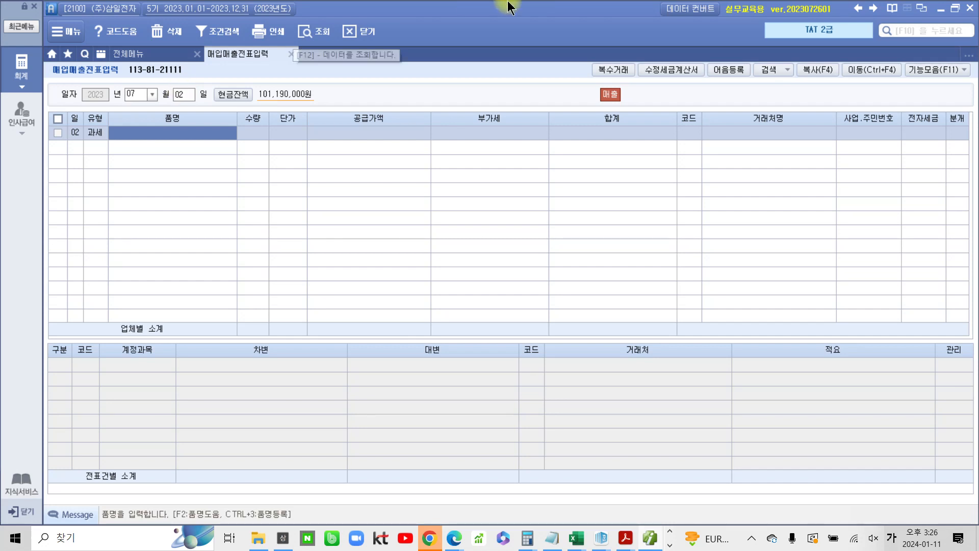
Open the 복수거래 multiple-items dialog and enter item 컴퓨터, quantity 20, unit price 500,000
{"action": "left_click", "coordinate": [611, 72]}
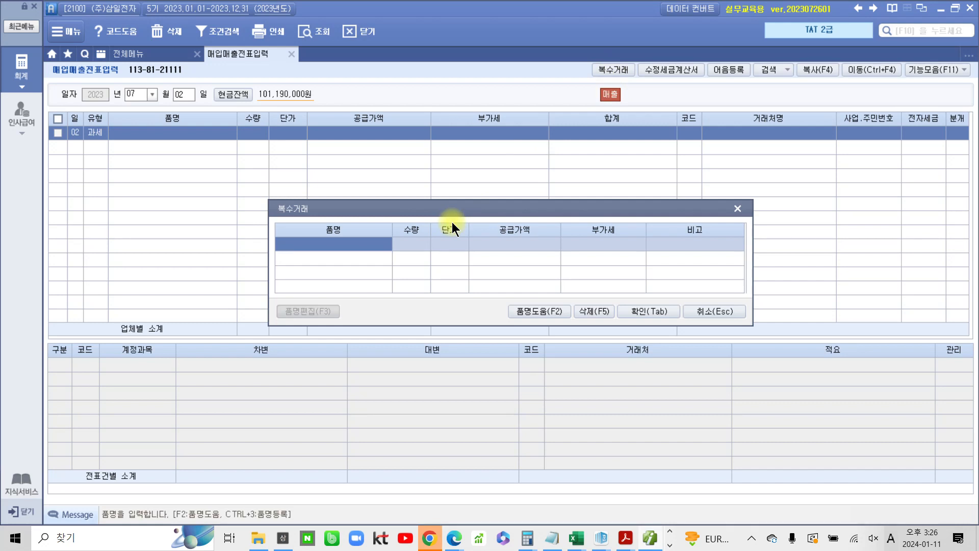
{"action": "type", "text": "ZJAYBXJ"}
{"action": "key", "text": "BackSpace"}
{"action": "key", "text": "BackSpace"}
{"action": "key", "text": "BackSpace"}
{"action": "key", "text": "BackSpace"}
{"action": "key", "text": "BackSpace"}
{"action": "key", "text": "BackSpace"}
{"action": "key", "text": "BackSpace"}
{"action": "key", "text": "Hangul"}
{"action": "type", "text": "컴퓨터"}
{"action": "key", "text": "Return"}
{"action": "type", "text": "20"}
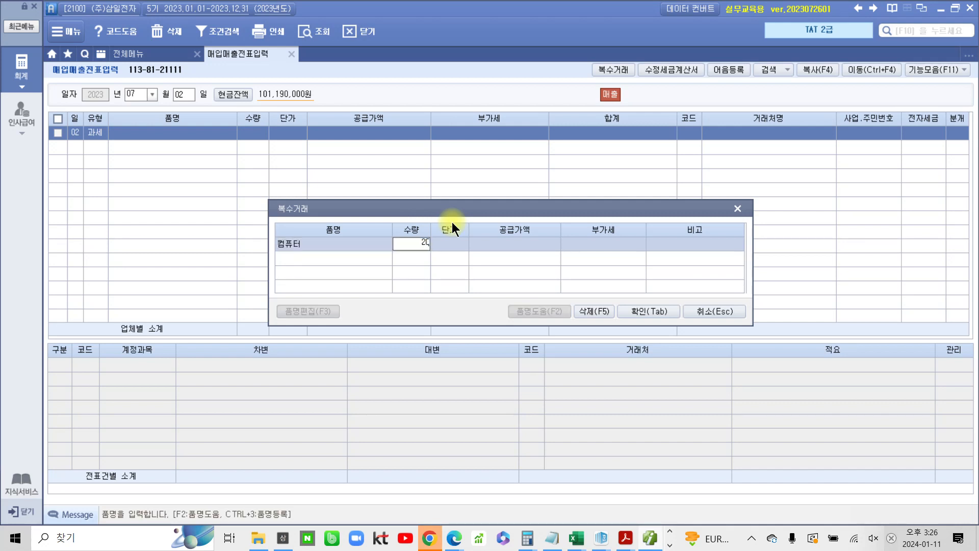
{"action": "key", "text": "Return"}
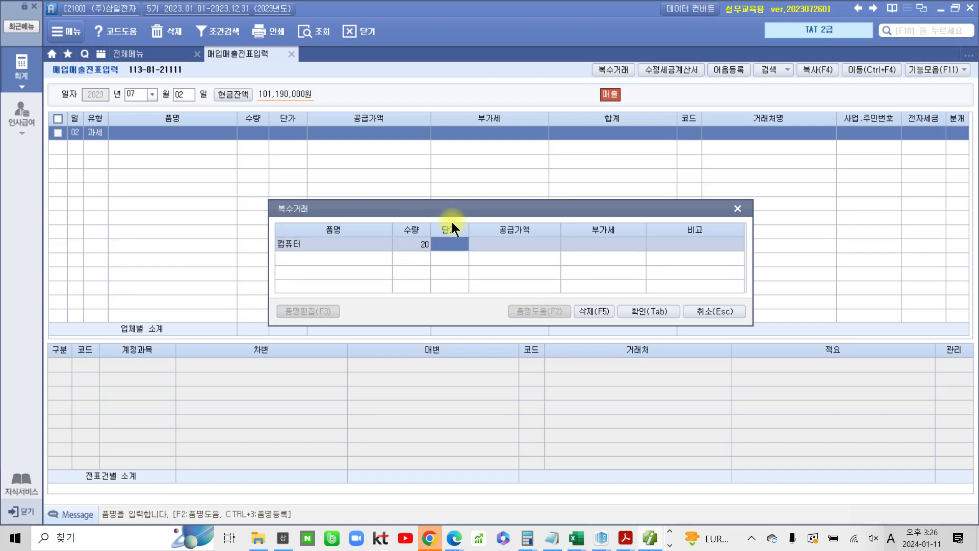
{"action": "type", "text": "500,000"}
{"action": "key", "text": "Return"}
Add item 노트북 with quantity 50 and unit price 800,000, then confirm the multiple-items dialog
{"action": "key", "text": "Return"}
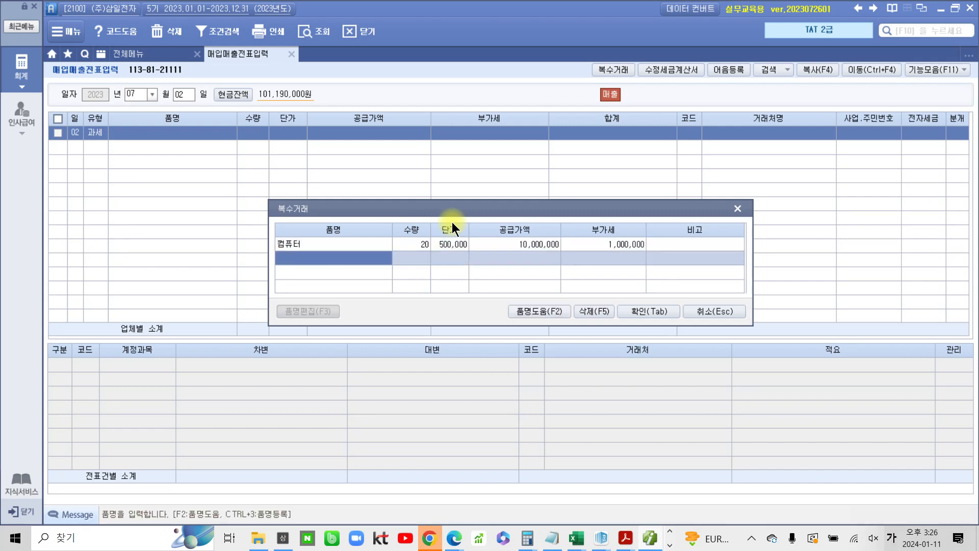
{"action": "type", "text": "노트북"}
{"action": "key", "text": "Return"}
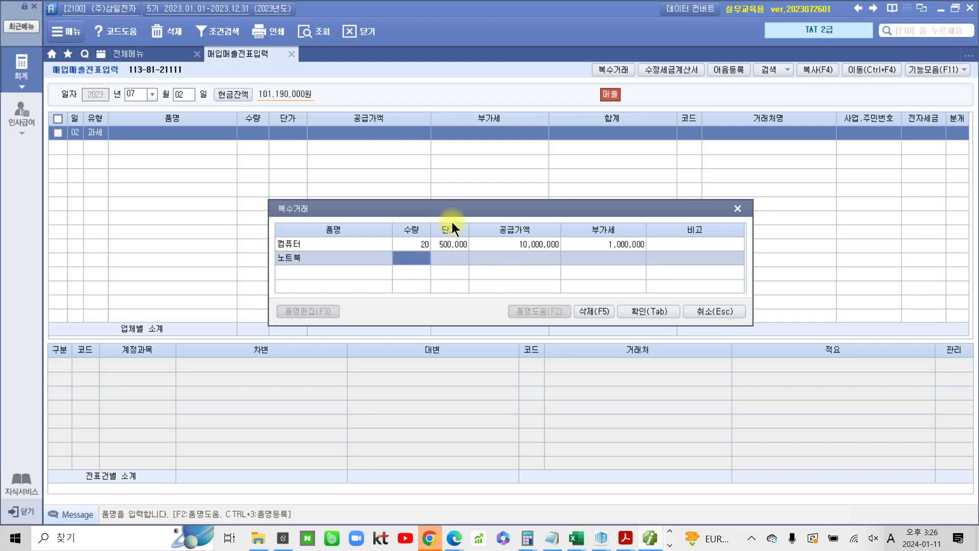
{"action": "type", "text": "50"}
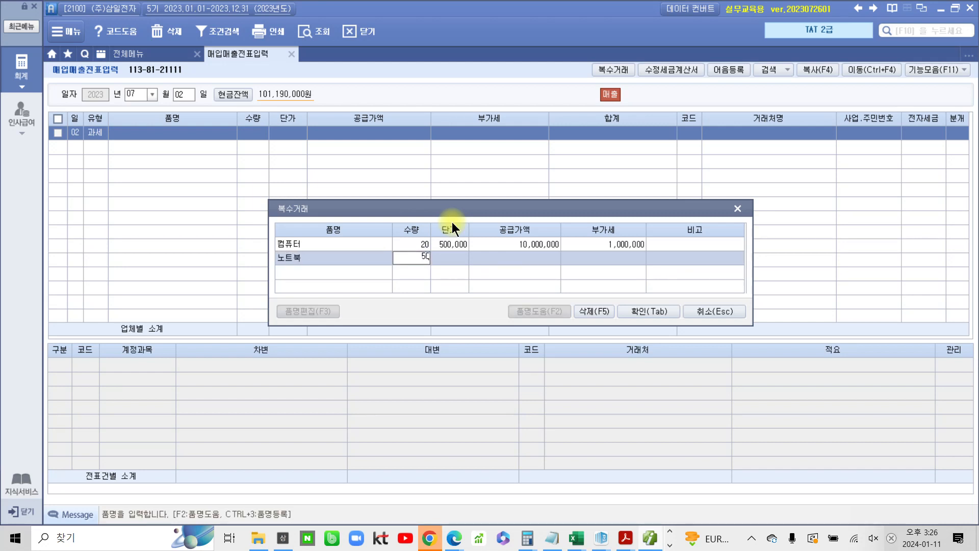
{"action": "key", "text": "Return"}
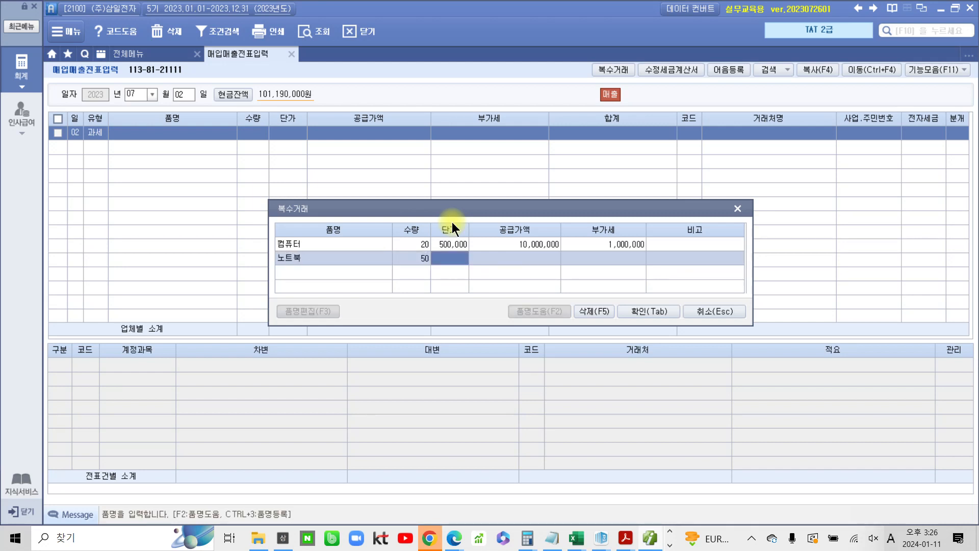
{"action": "type", "text": "800000"}
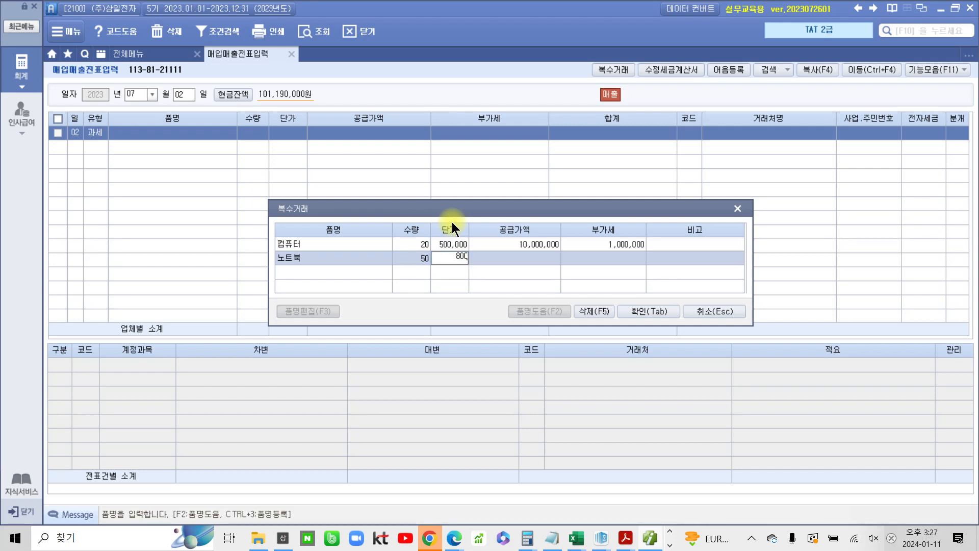
{"action": "key", "text": "Return"}
{"action": "key", "text": "Return"}
{"action": "key", "text": "Return"}
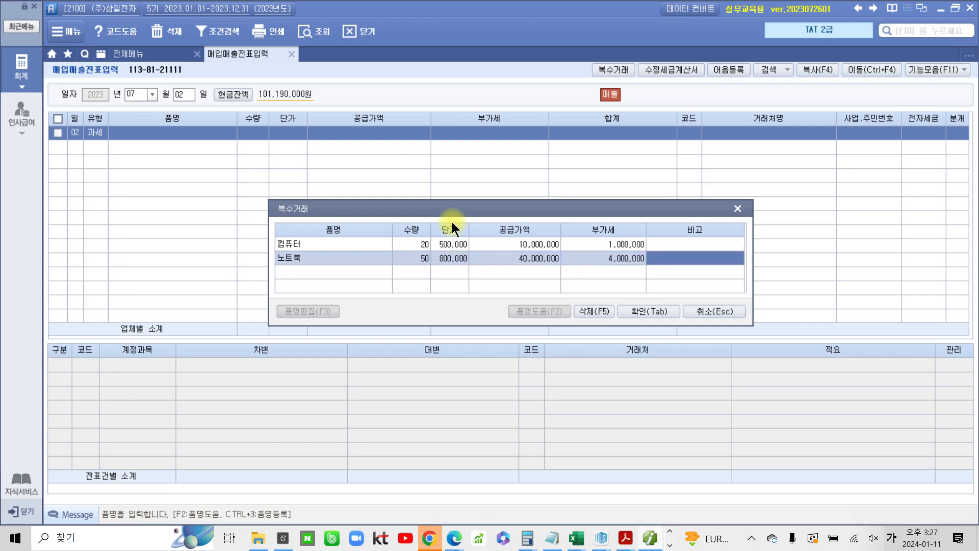
{"action": "left_click", "coordinate": [660, 315]}
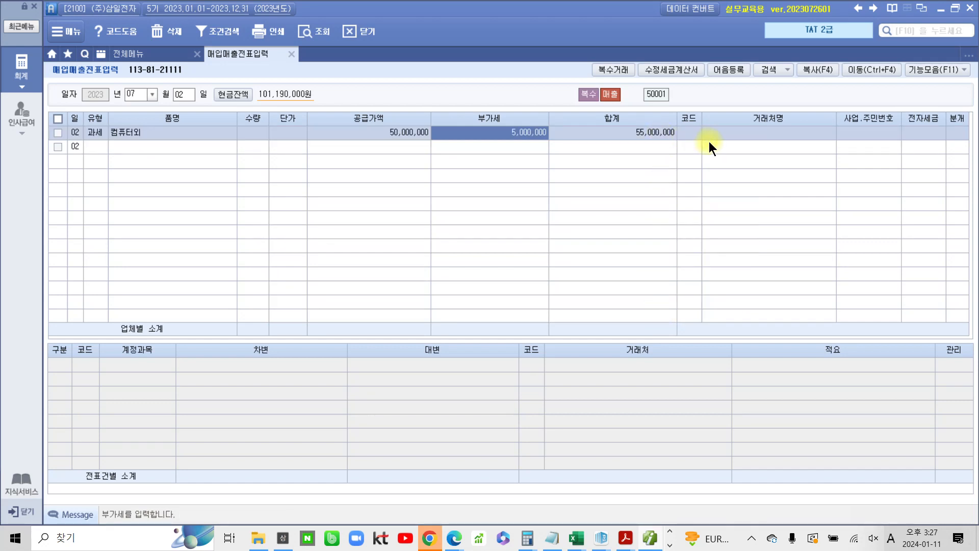
Select customer (주)베스트원, set 전자세금 to 1 (전자입력) and the journal type to 2 (외상)
{"action": "left_click", "coordinate": [687, 133]}
{"action": "type", "text": "베스"}
{"action": "key", "text": "Return"}
{"action": "key", "text": "Return"}
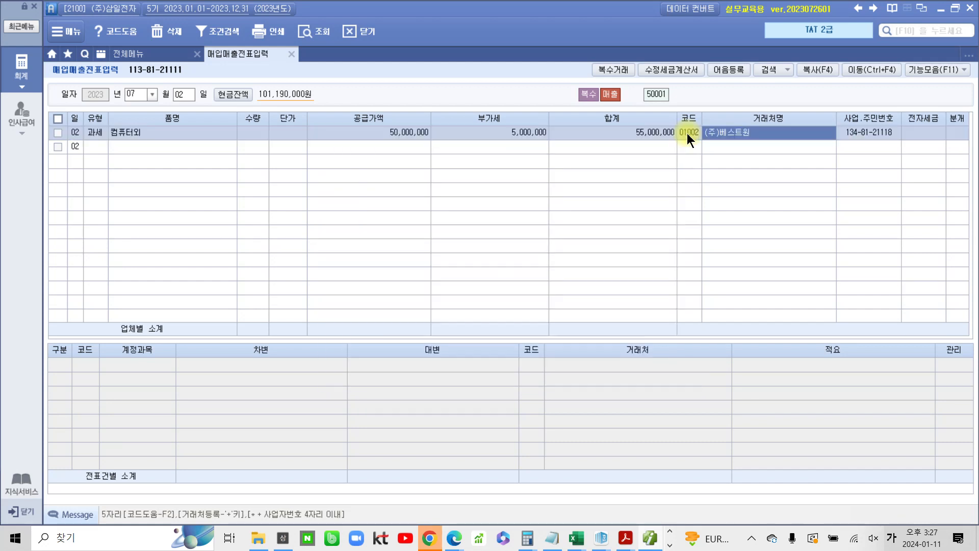
{"action": "key", "text": "1"}
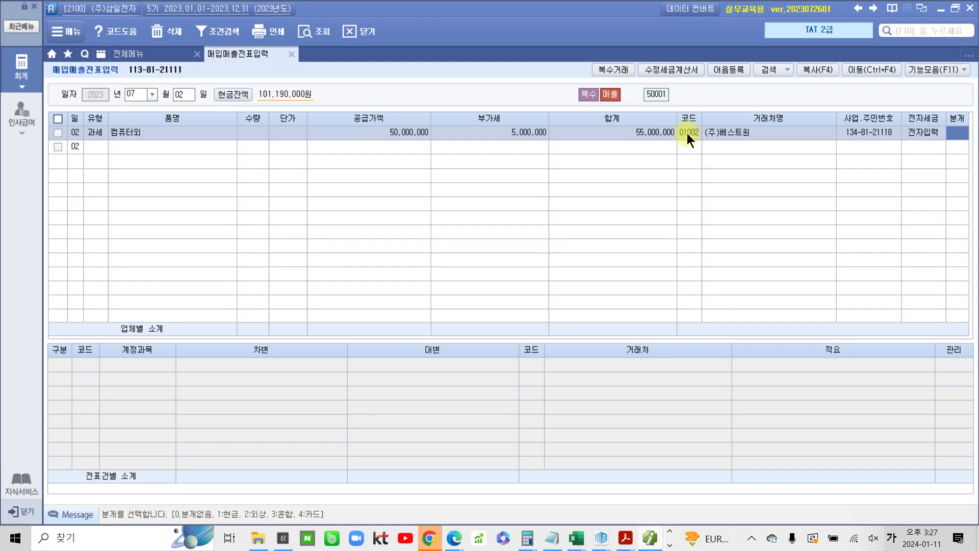
{"action": "key", "text": "2"}
{"action": "key", "text": "Return"}
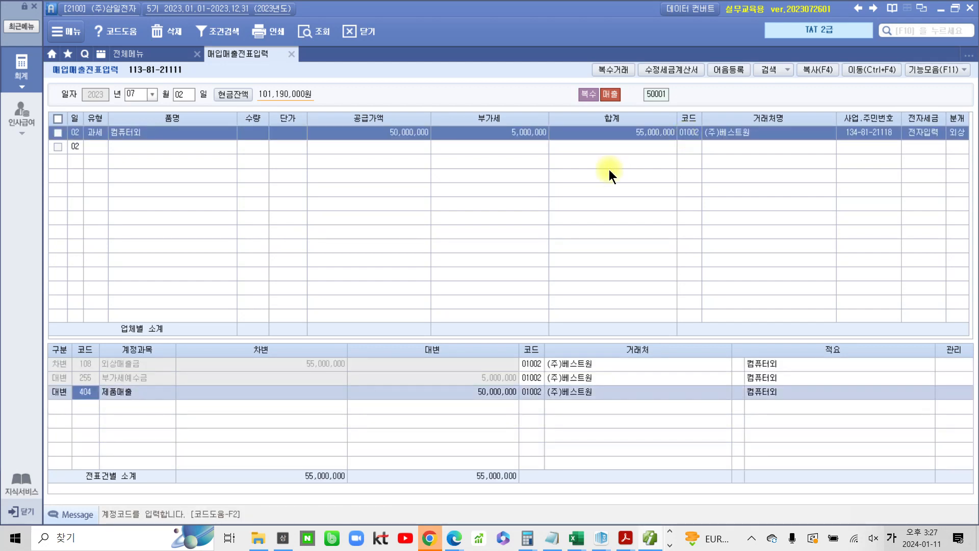
Review the generated journal lines for the July 2 sale
{"action": "left_click", "coordinate": [260, 364]}
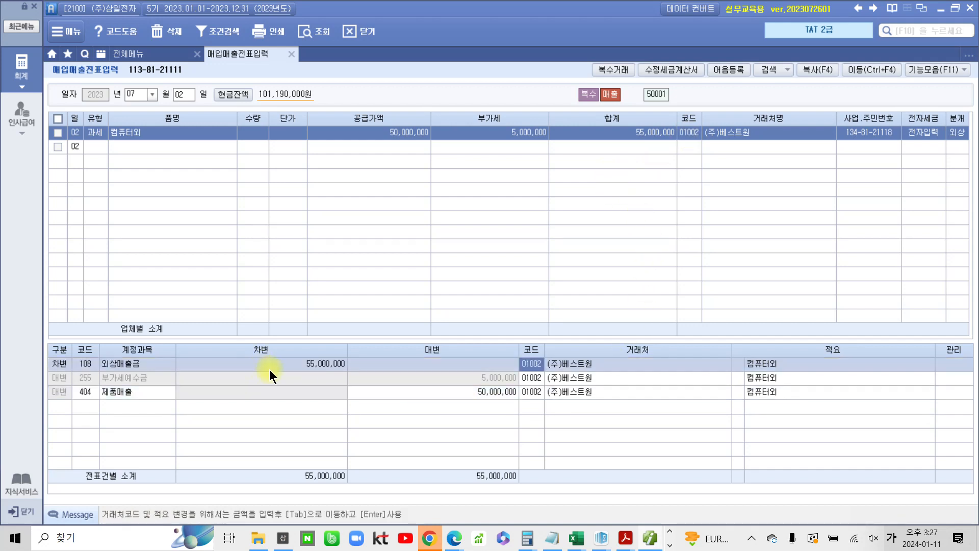
{"action": "left_click", "coordinate": [450, 378]}
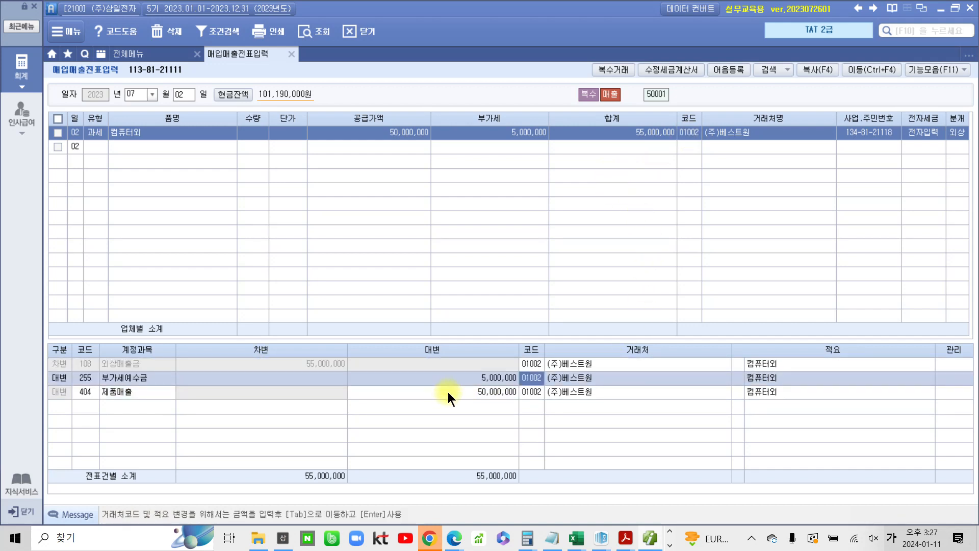
{"action": "left_click", "coordinate": [448, 392]}
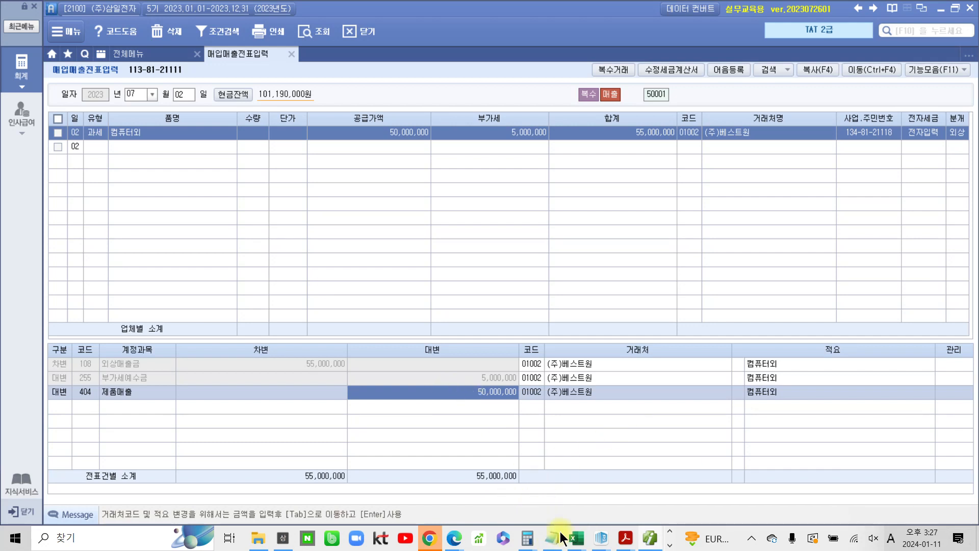
Switch to the textbook PDF and highlight the customer code 5001 instruction in problem 3
{"action": "mouse_move", "coordinate": [626, 536]}
{"action": "left_click", "coordinate": [694, 500]}
{"action": "scroll", "coordinate": [693, 500], "scroll_direction": "down", "scroll_amount": 8}
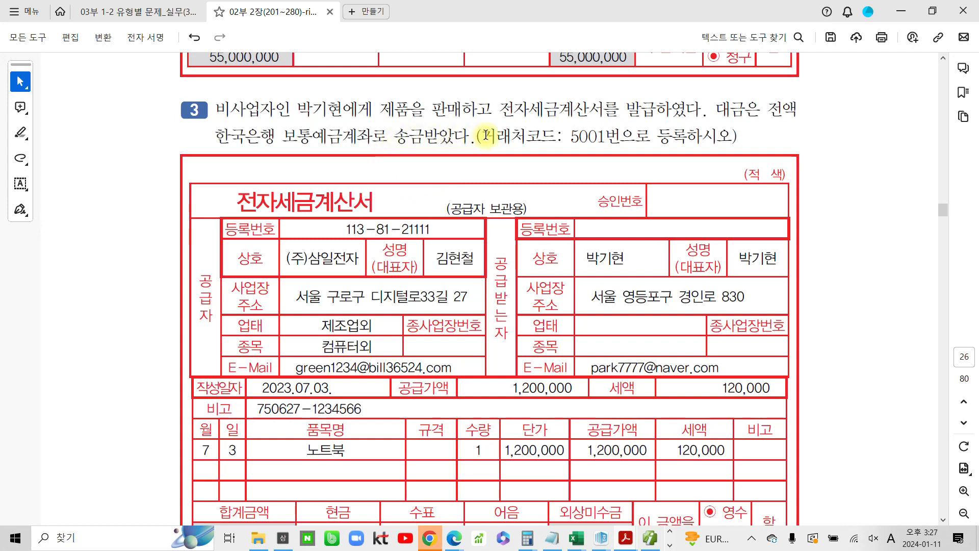
{"action": "left_click_drag", "start_coordinate": [571, 136], "coordinate": [636, 135]}
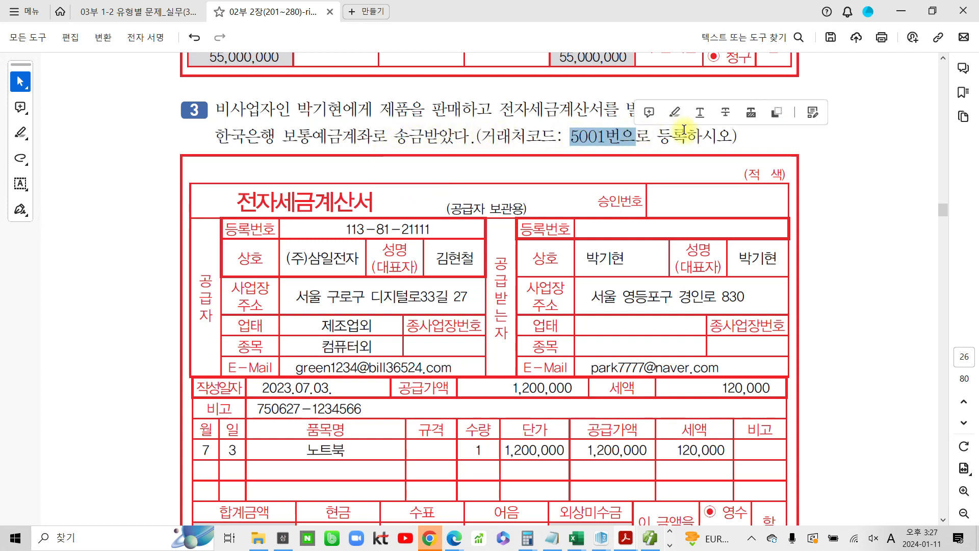
{"action": "left_click", "coordinate": [671, 112]}
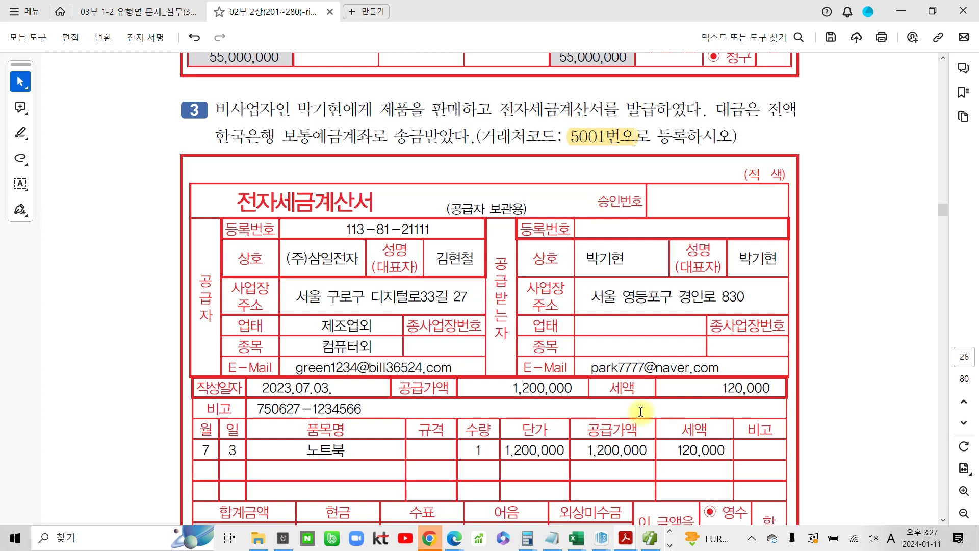
Return to the accounting program, open 거래처등록, and add customer code 5001 with the individual customer's name, choosing resident registration number as the ID type
{"action": "left_click", "coordinate": [657, 541]}
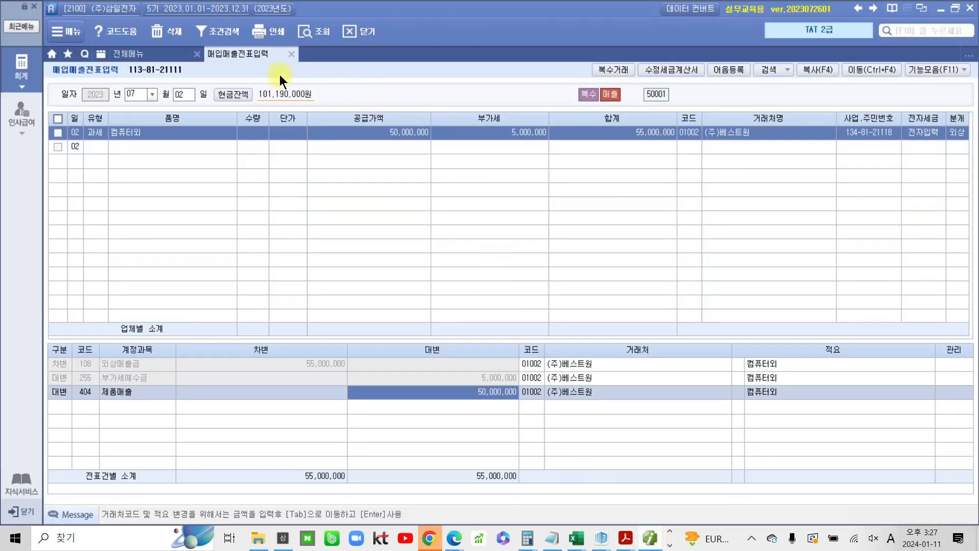
{"action": "left_click", "coordinate": [129, 53]}
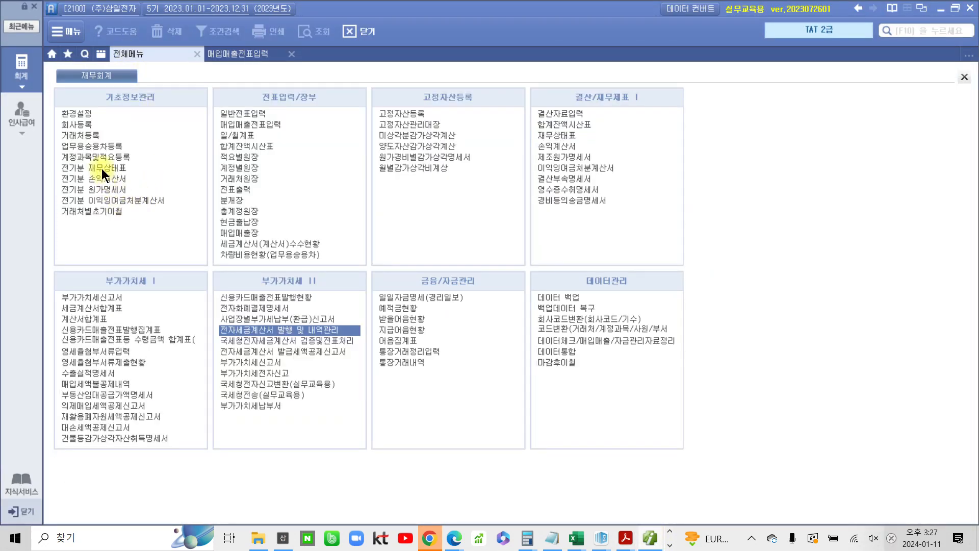
{"action": "left_click", "coordinate": [91, 135]}
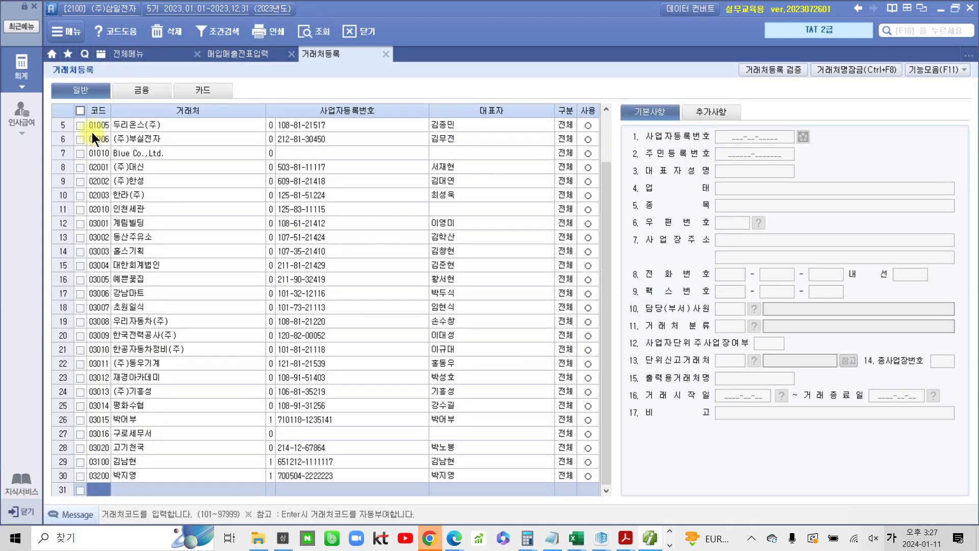
{"action": "type", "text": "5001"}
{"action": "key", "text": "Return"}
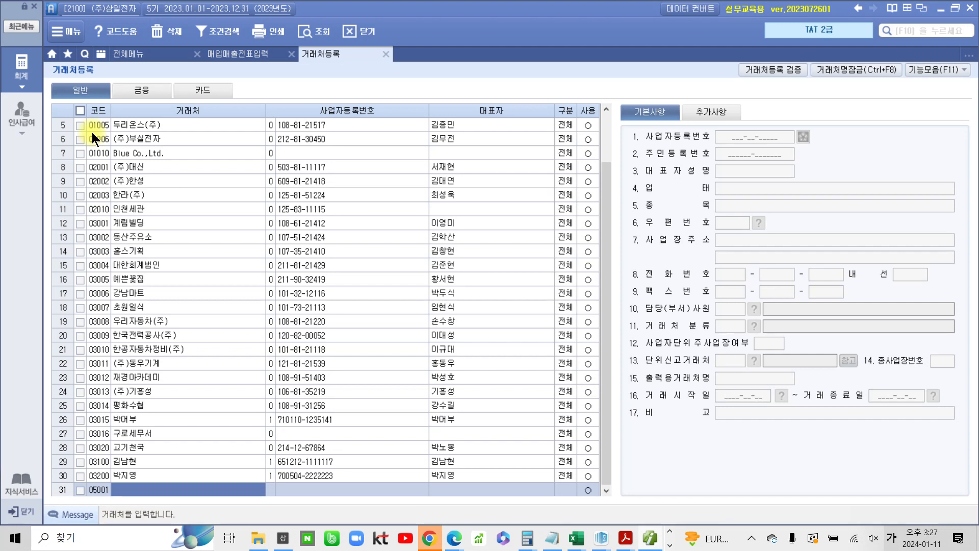
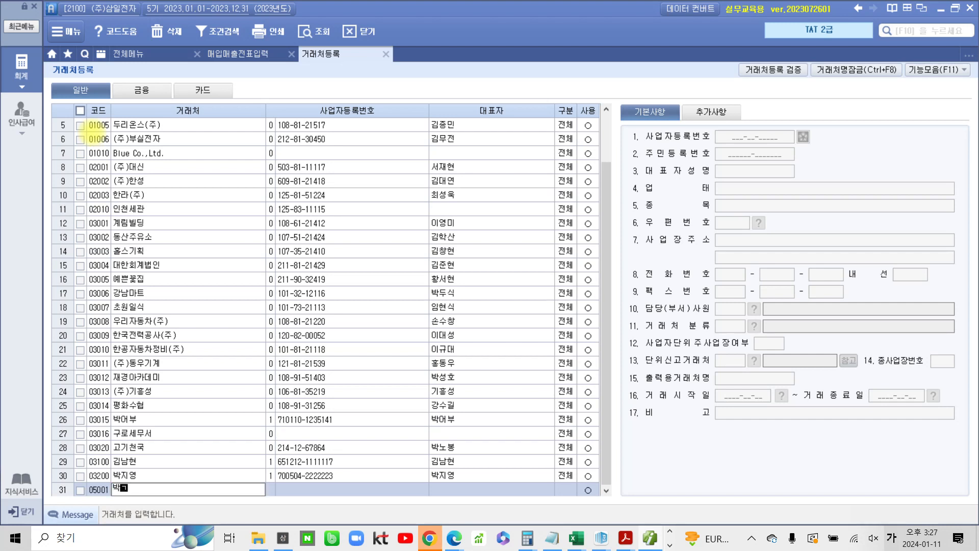
{"action": "key", "text": "Return"}
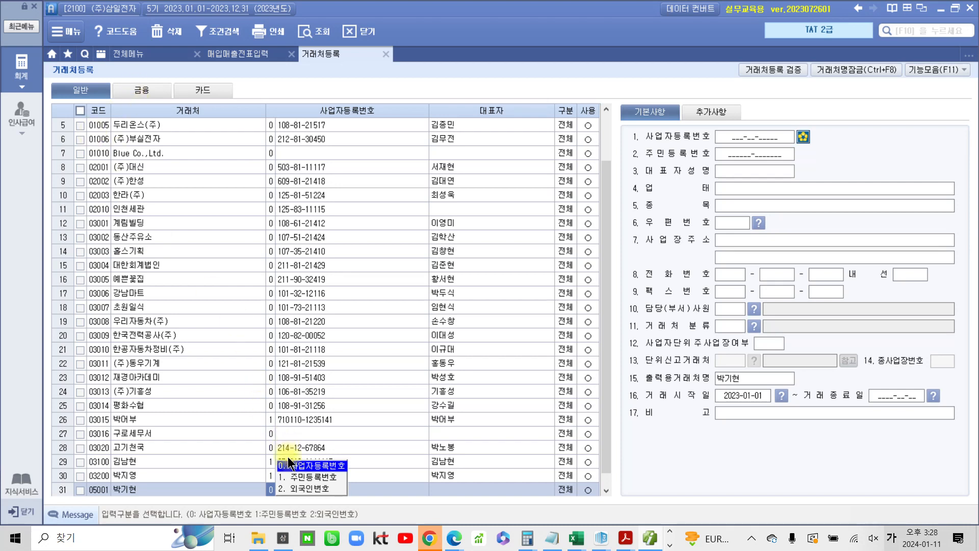
{"action": "left_click", "coordinate": [293, 475]}
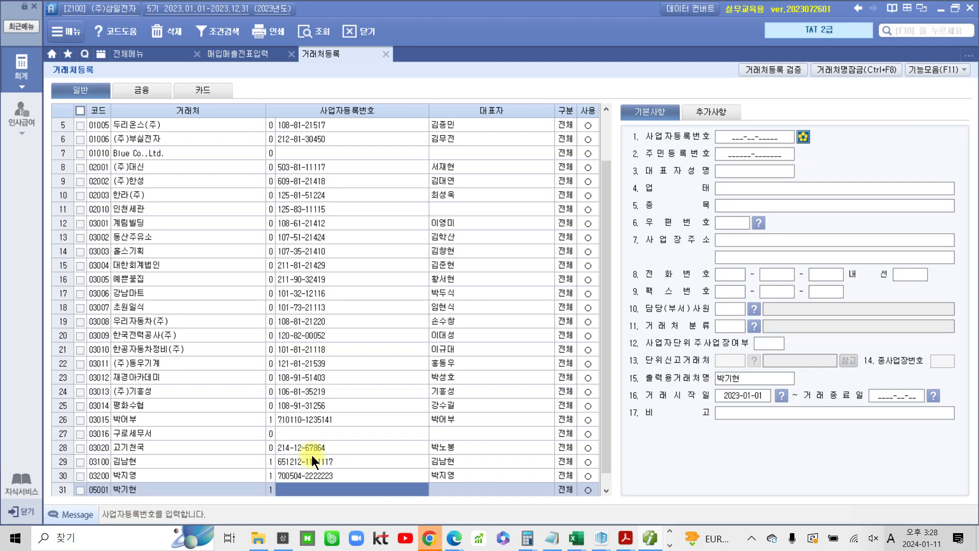
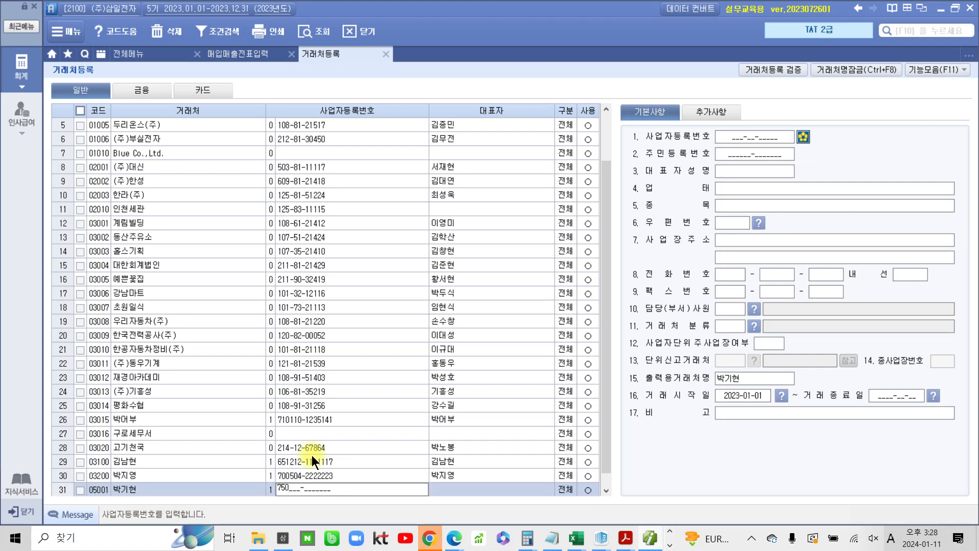
Enter the customer's resident registration number and representative name, keeping the 구분 as 전체 and usage enabled
{"action": "key", "text": "Return"}
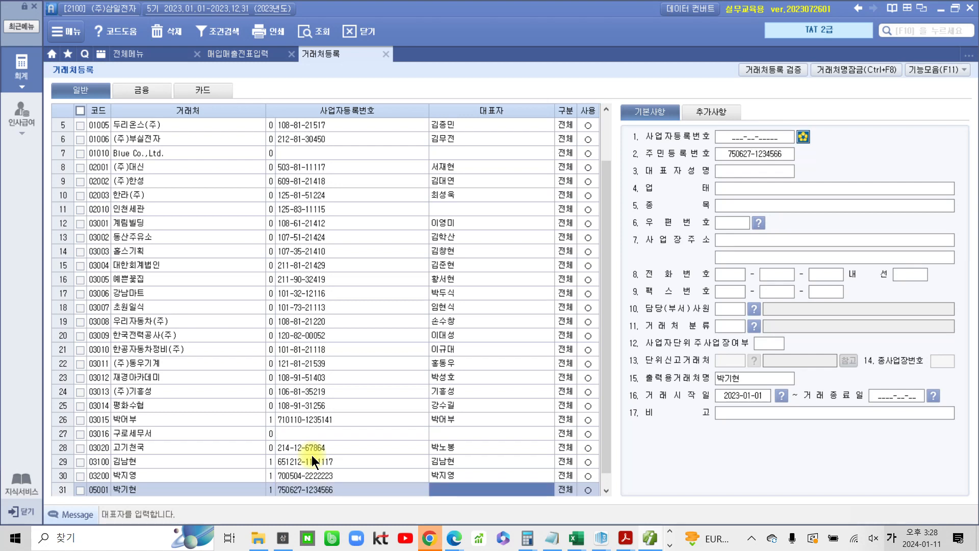
{"action": "key", "text": "Return"}
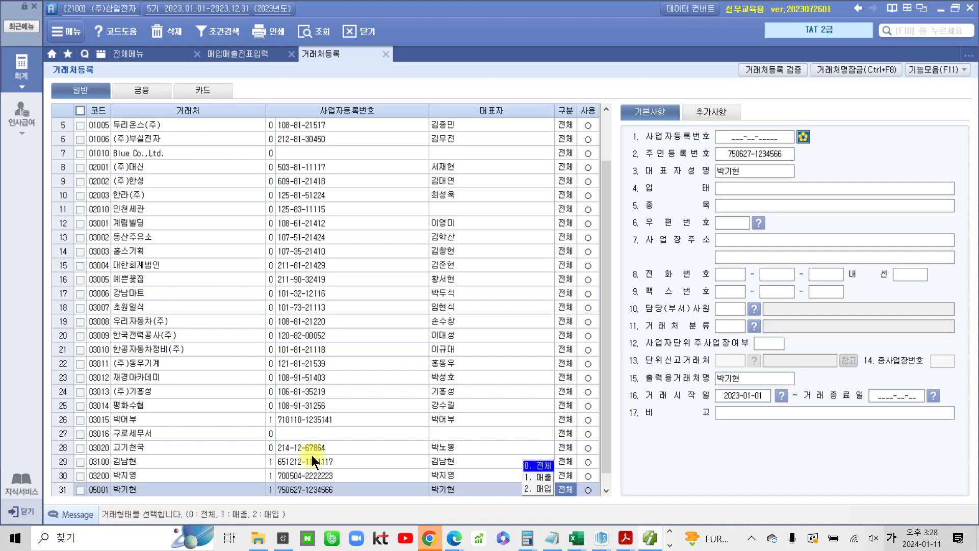
{"action": "key", "text": "Return"}
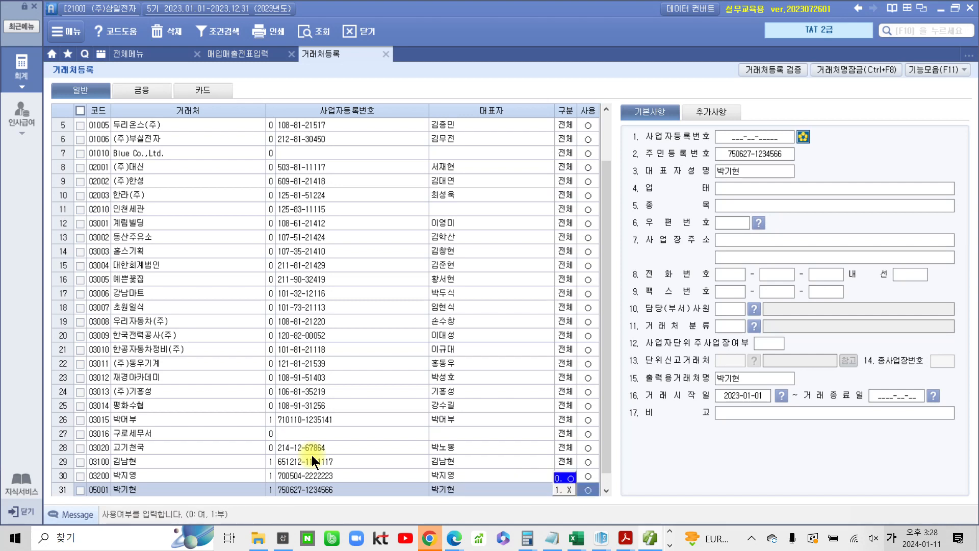
In the customer's additional details, fill in the contact's e-mail address with the naver.com domain
{"action": "left_click", "coordinate": [735, 185]}
{"action": "left_click", "coordinate": [733, 205]}
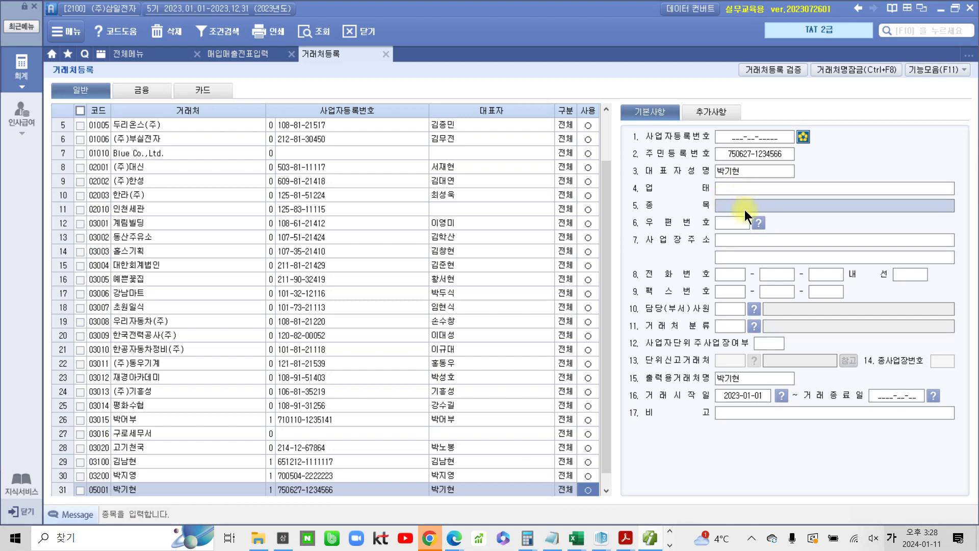
{"action": "left_click", "coordinate": [724, 112]}
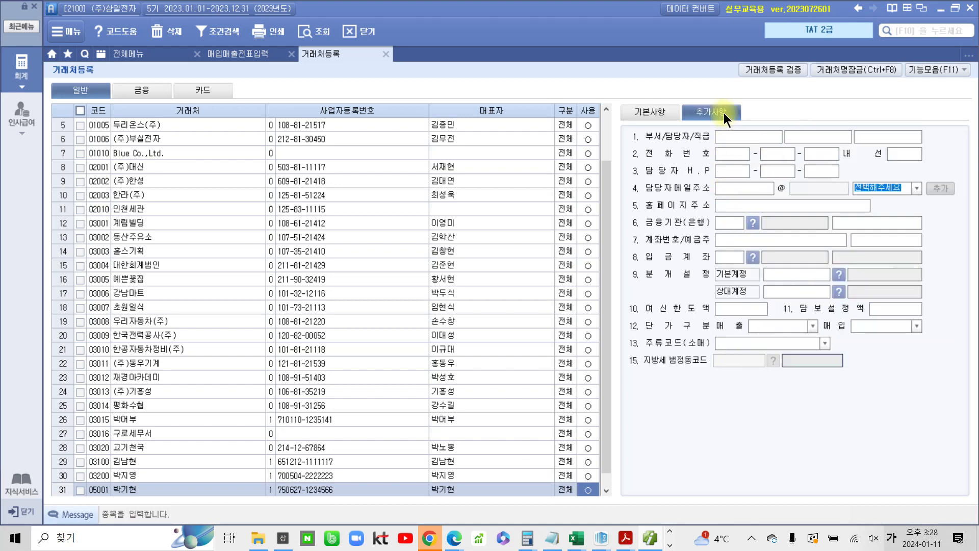
{"action": "left_click", "coordinate": [735, 189]}
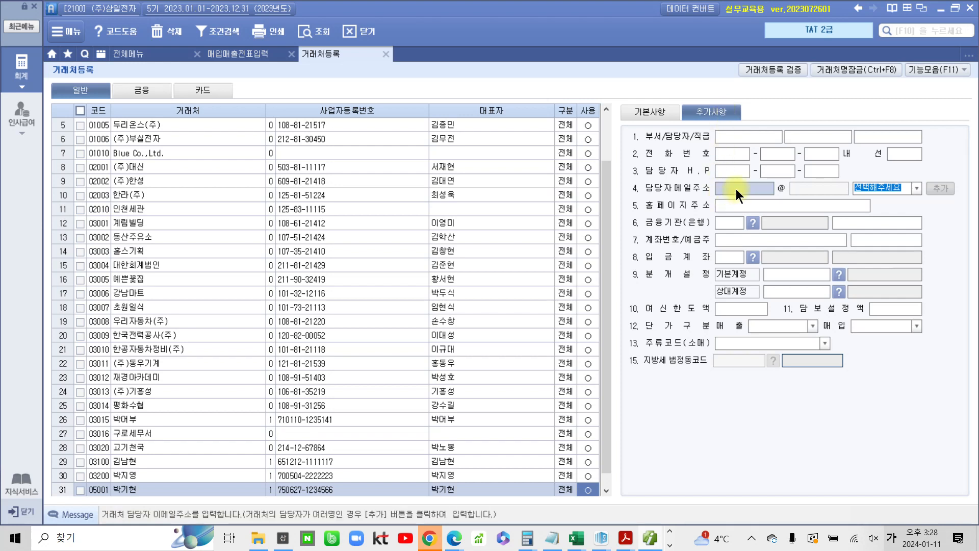
{"action": "type", "text": "ㅔ"}
{"action": "key", "text": "BackSpace"}
{"action": "key", "text": "Hangul"}
{"action": "type", "text": "PAR"}
{"action": "key", "text": "BackSpace"}
{"action": "key", "text": "BackSpace"}
{"action": "key", "text": "BackSpace"}
{"action": "key", "text": "BackSpace"}
{"action": "left_click", "coordinate": [918, 188]}
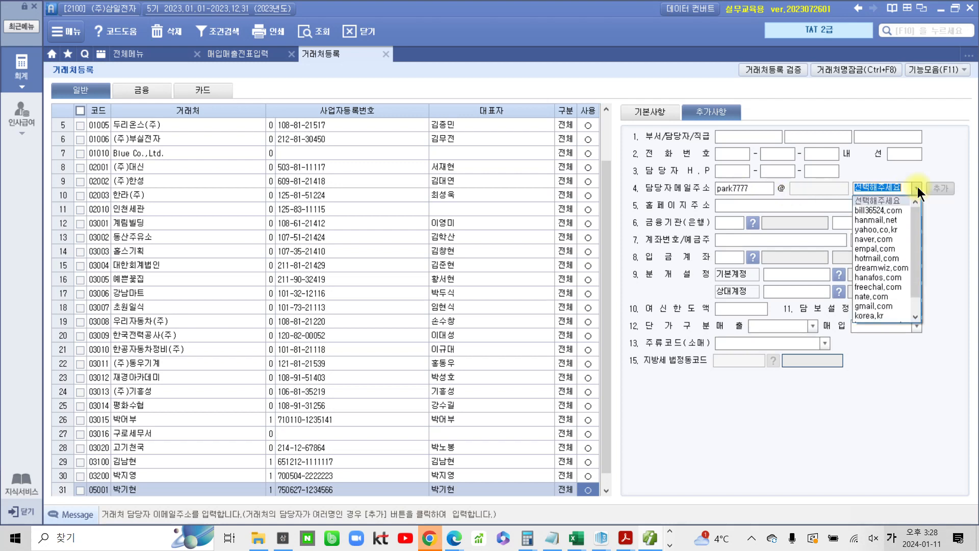
{"action": "left_click", "coordinate": [879, 240]}
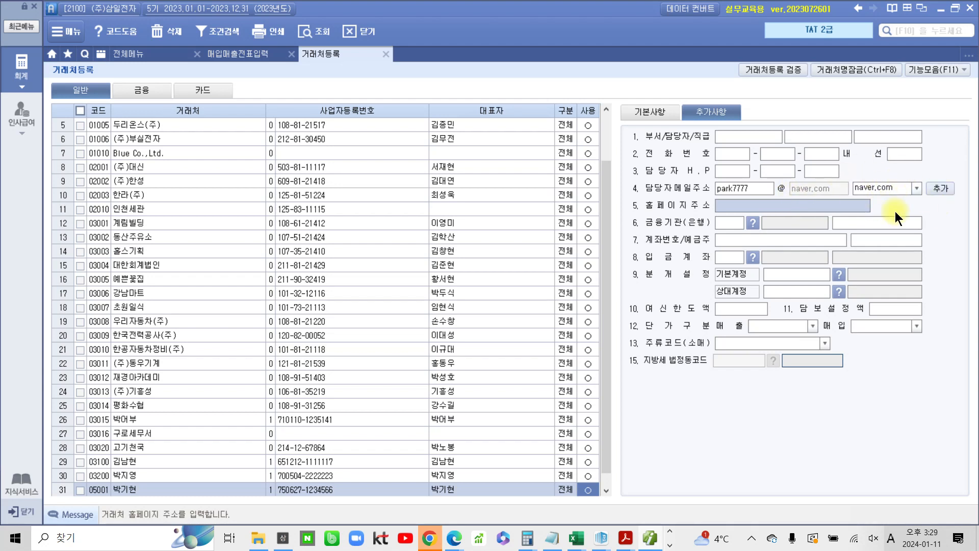
{"action": "left_click", "coordinate": [918, 190]}
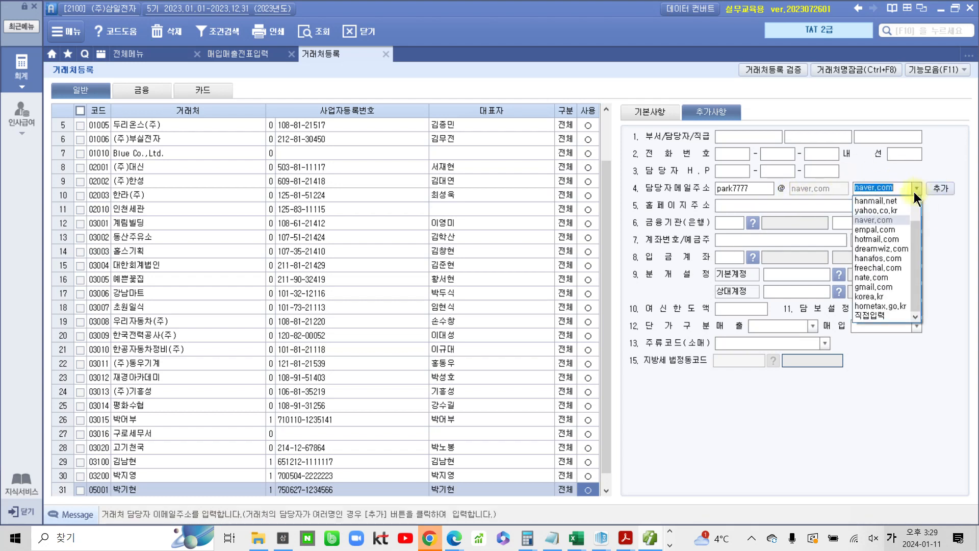
{"action": "left_click", "coordinate": [890, 221]}
{"action": "left_click", "coordinate": [818, 200]}
{"action": "left_click", "coordinate": [649, 113]}
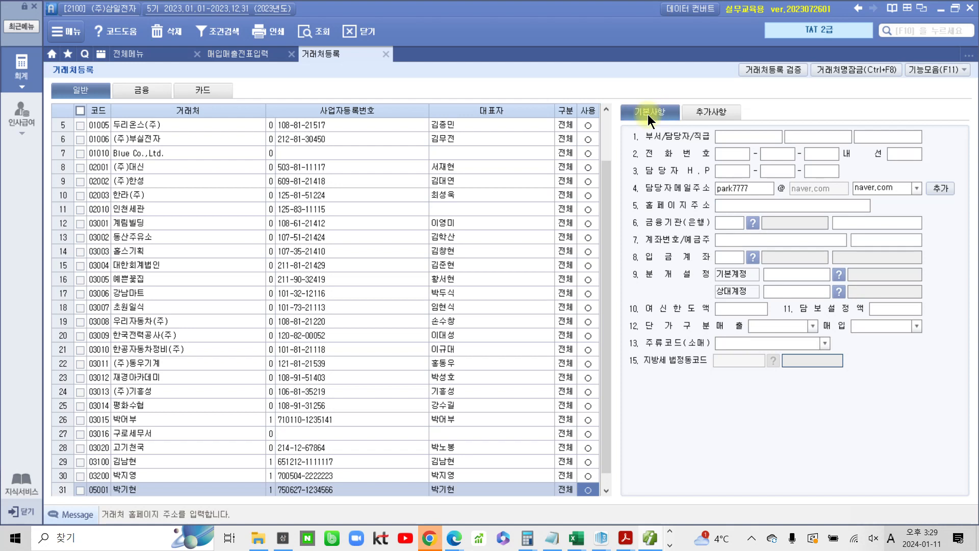
Start a July 3 과세 sales entry for item 노트북 with quantity 1 and unit price 1,200,000
{"action": "left_click", "coordinate": [243, 52]}
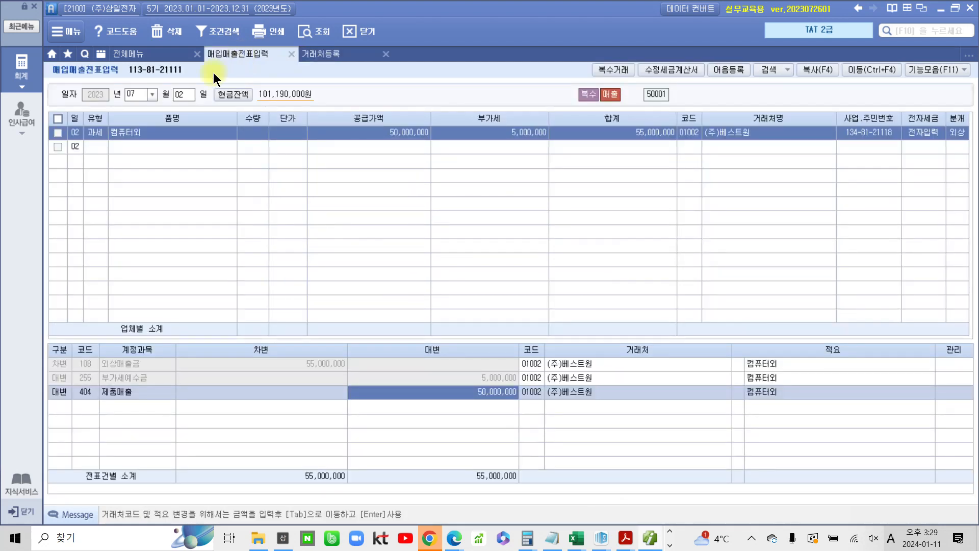
{"action": "left_click", "coordinate": [177, 94]}
{"action": "type", "text": "3"}
{"action": "key", "text": "Return"}
{"action": "key", "text": "Return"}
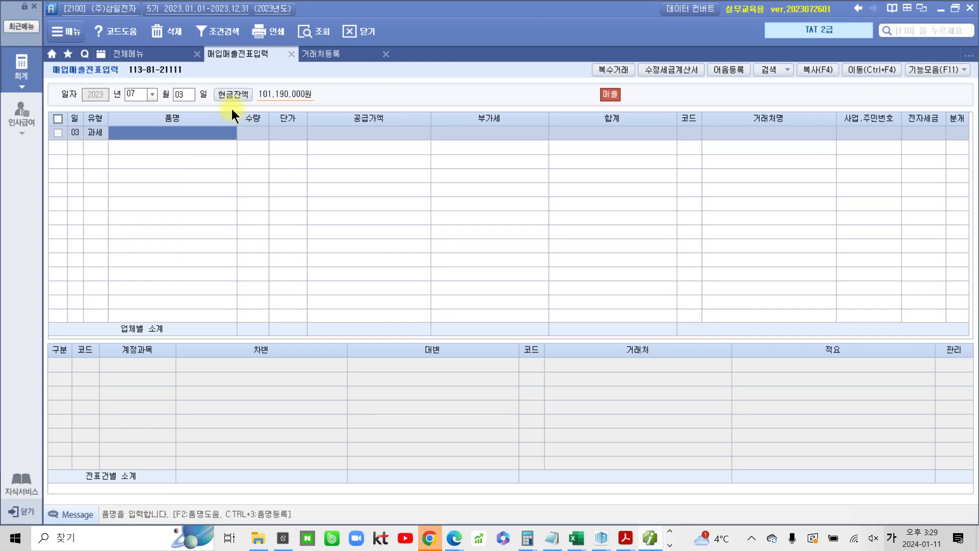
{"action": "type", "text": "블"}
{"action": "type", "text": "트북"}
{"action": "key", "text": "Return"}
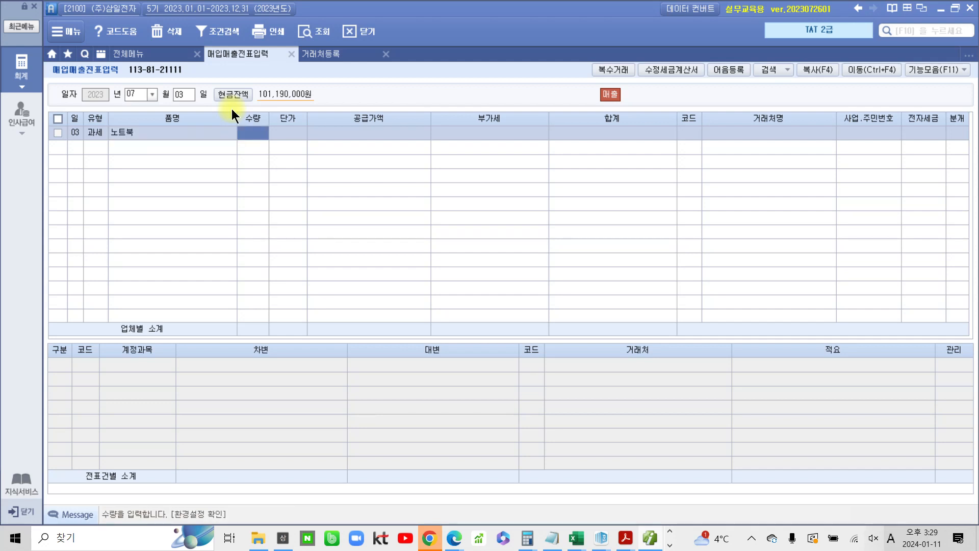
{"action": "type", "text": "1"}
{"action": "key", "text": "Return"}
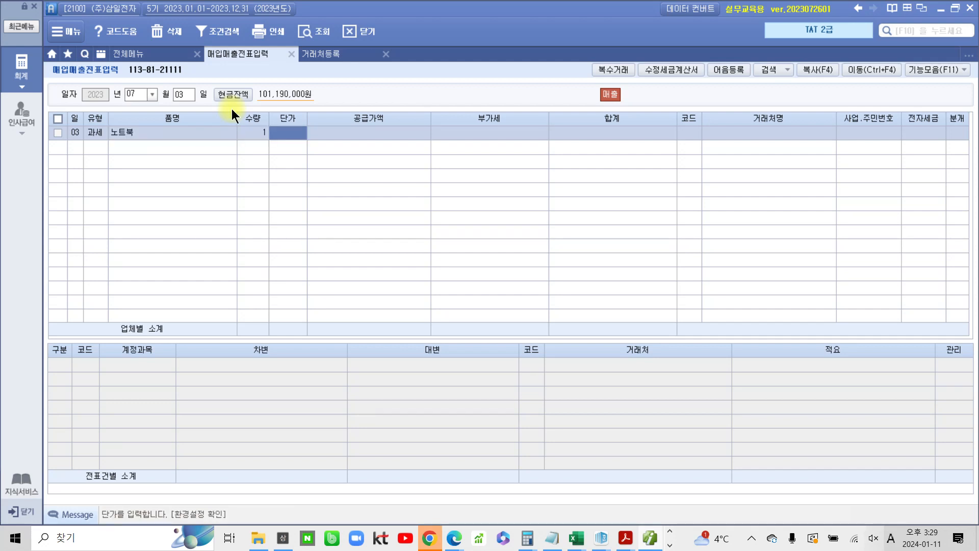
{"action": "type", "text": "1200000"}
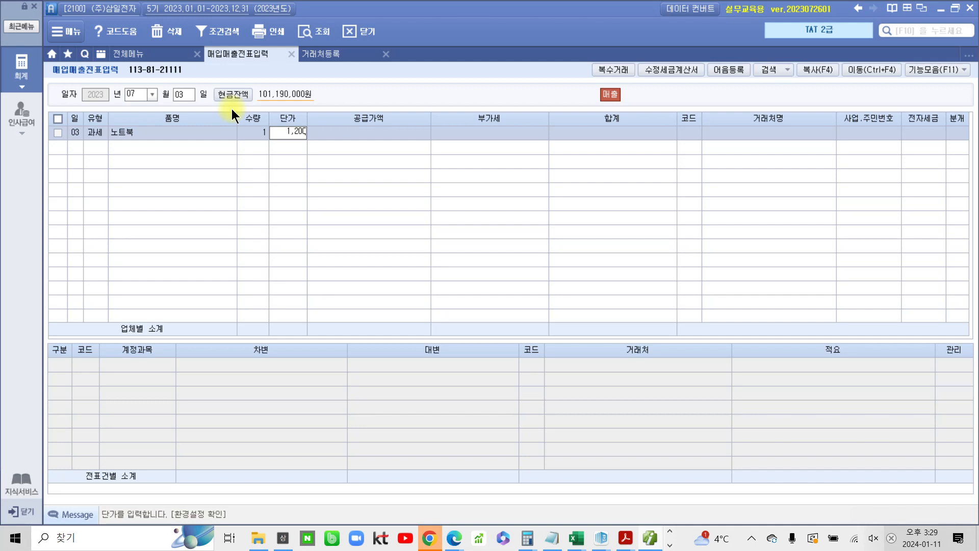
{"action": "key", "text": "Return"}
{"action": "key", "text": "Return"}
{"action": "key", "text": "Return"}
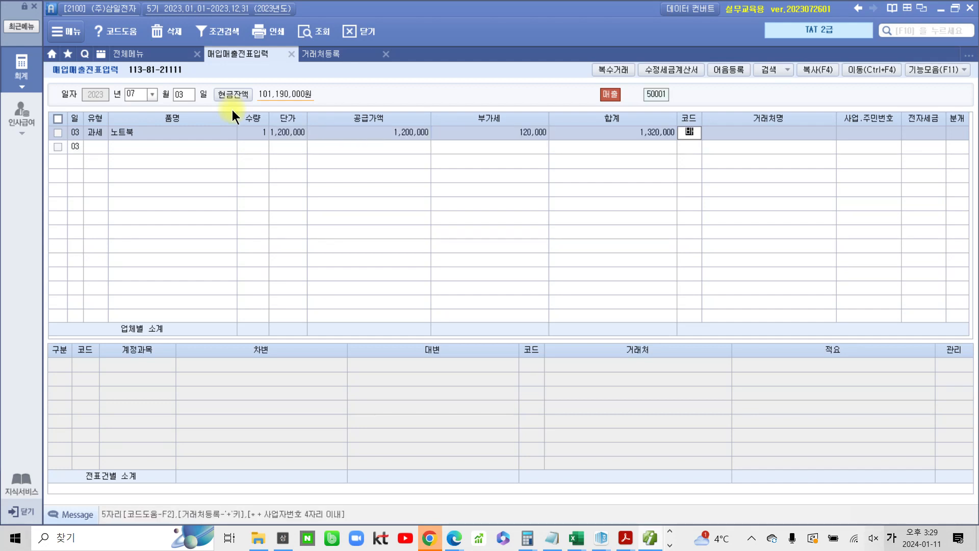
Select the newly registered individual customer, set 전자세금 to 1 (전자입력) and the journal type to 3 (혼합)
{"action": "key", "text": "Return"}
{"action": "key", "text": "Left"}
{"action": "type", "text": "박기"}
{"action": "key", "text": "Return"}
{"action": "key", "text": "Return"}
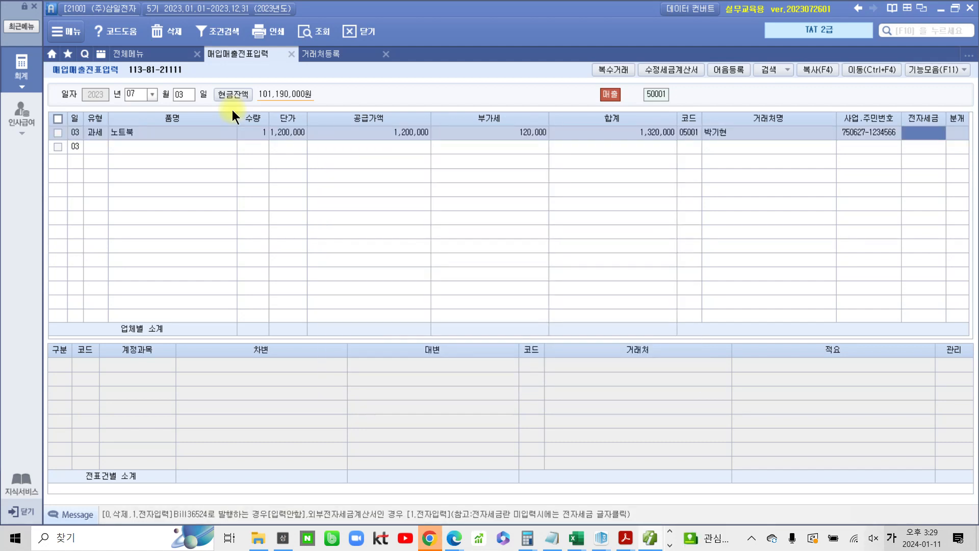
{"action": "type", "text": "1"}
{"action": "key", "text": "Return"}
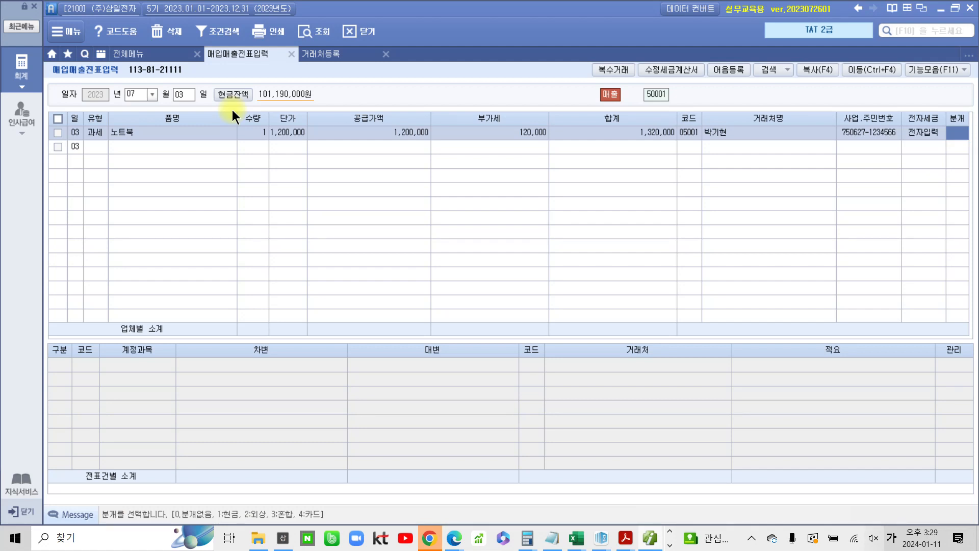
{"action": "type", "text": "3"}
{"action": "key", "text": "Return"}
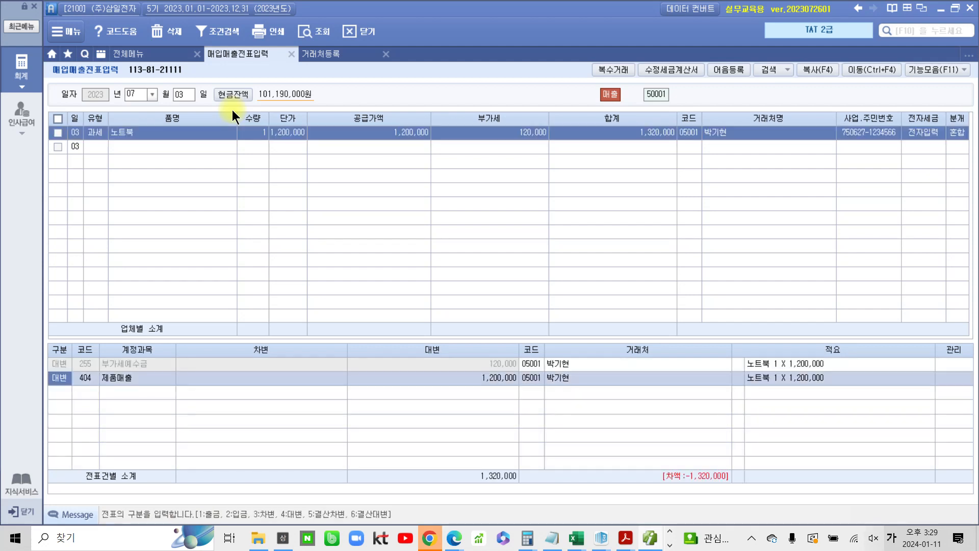
Add a debit line to account 103 보통예금 for 1,320,000 to balance the journal
{"action": "key", "text": "Down"}
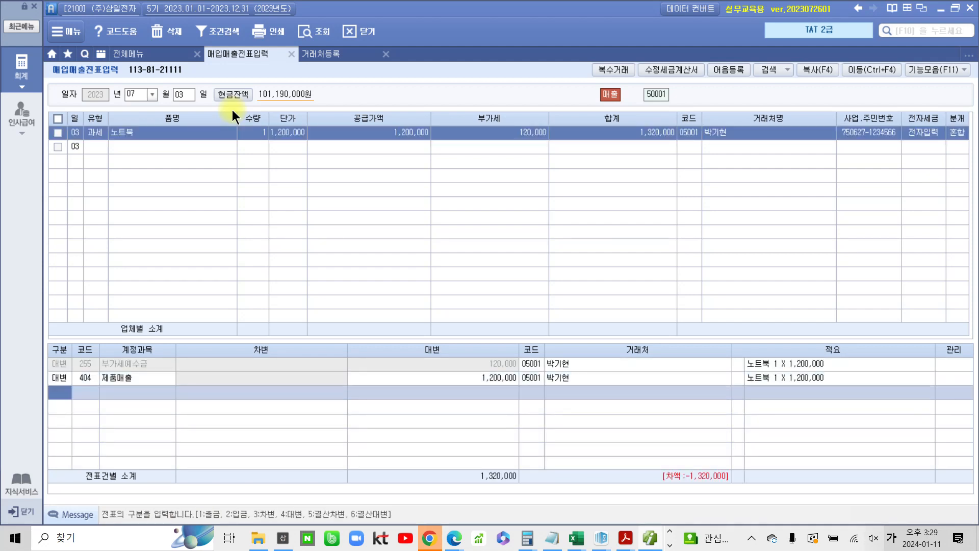
{"action": "type", "text": "103"}
{"action": "key", "text": "Return"}
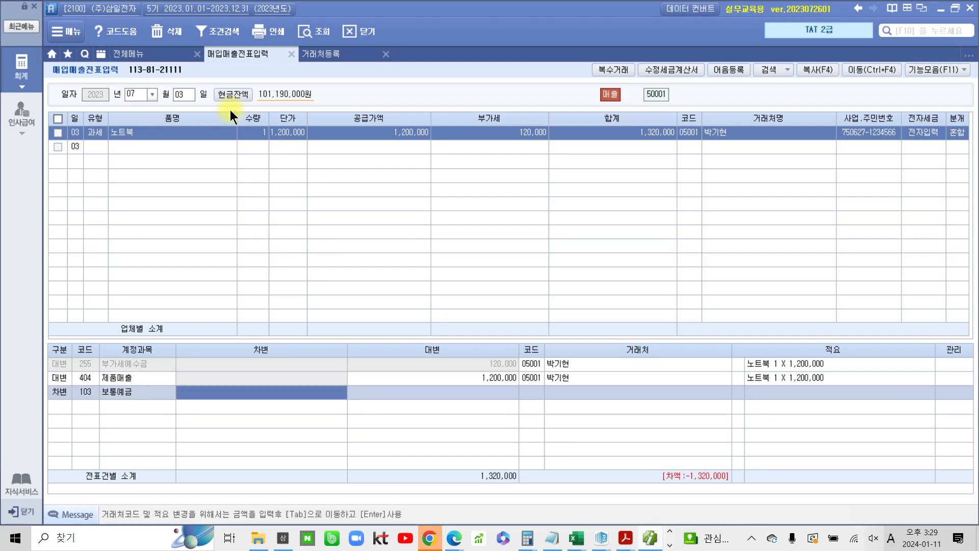
{"action": "type", "text": "1"}
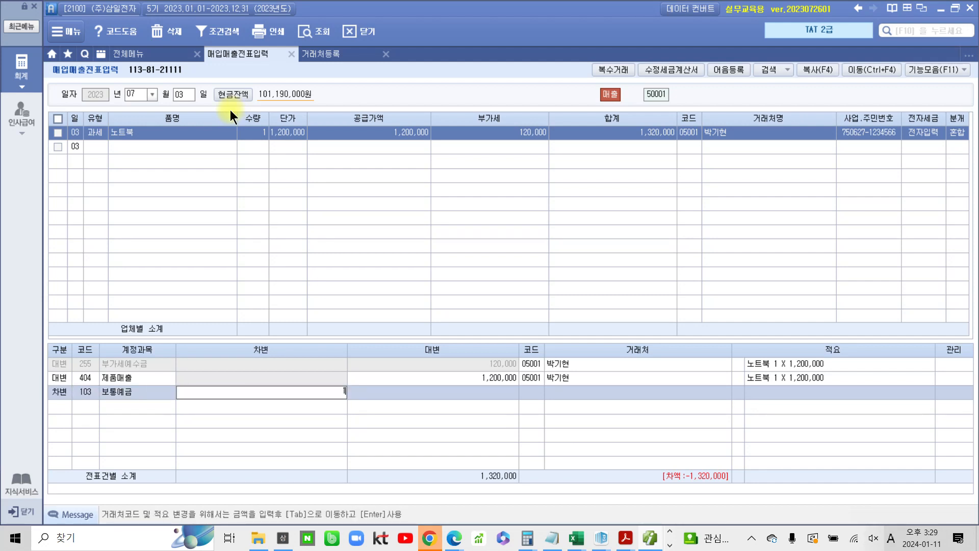
{"action": "type", "text": ",320,000"}
{"action": "key", "text": "Tab"}
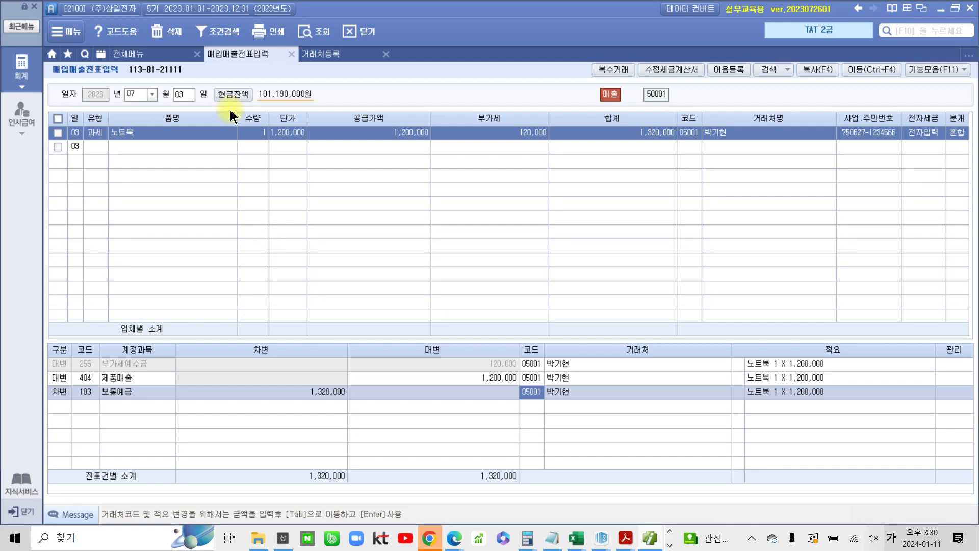
Set the customer of the 보통예금 debit line to 98000 한국은행(보통)
{"action": "type", "text": "한국"}
{"action": "key", "text": "Return"}
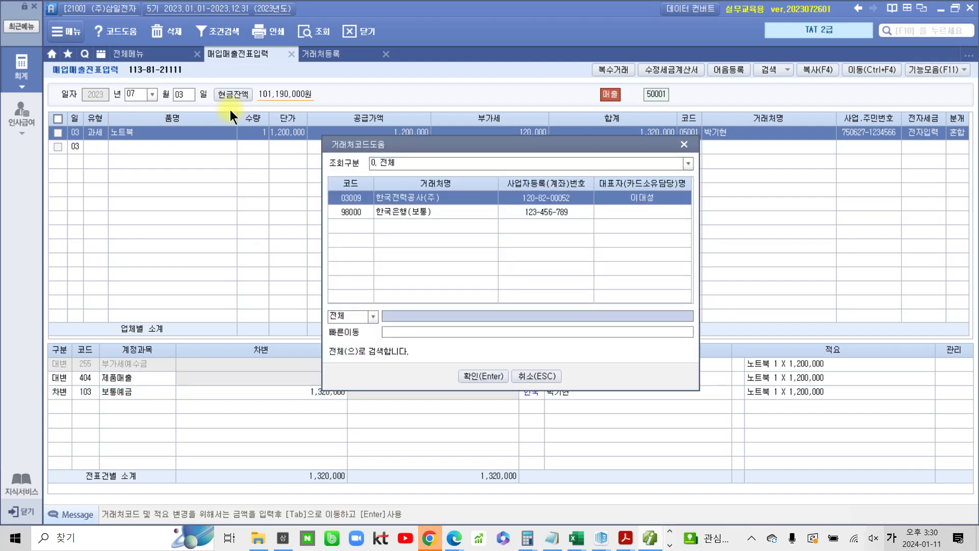
{"action": "left_click", "coordinate": [445, 220]}
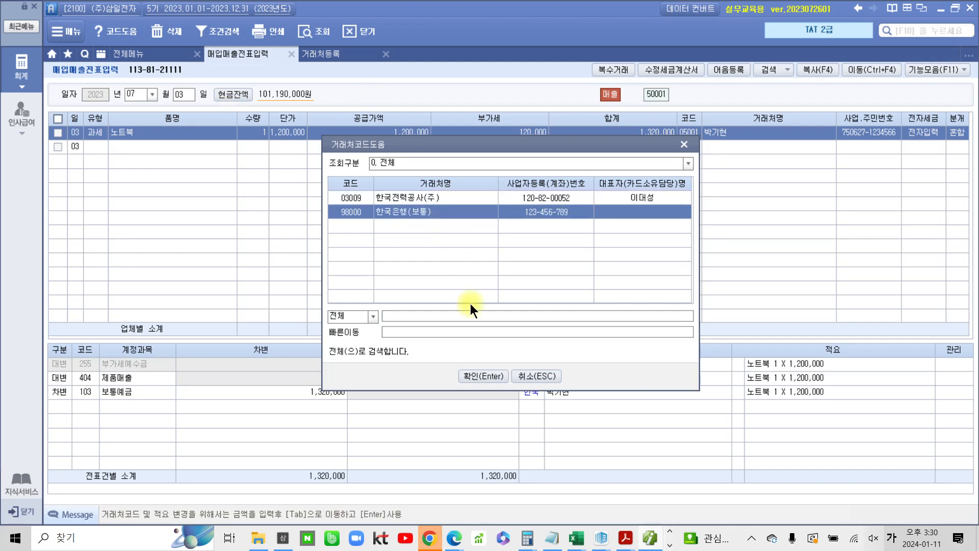
{"action": "left_click", "coordinate": [477, 372]}
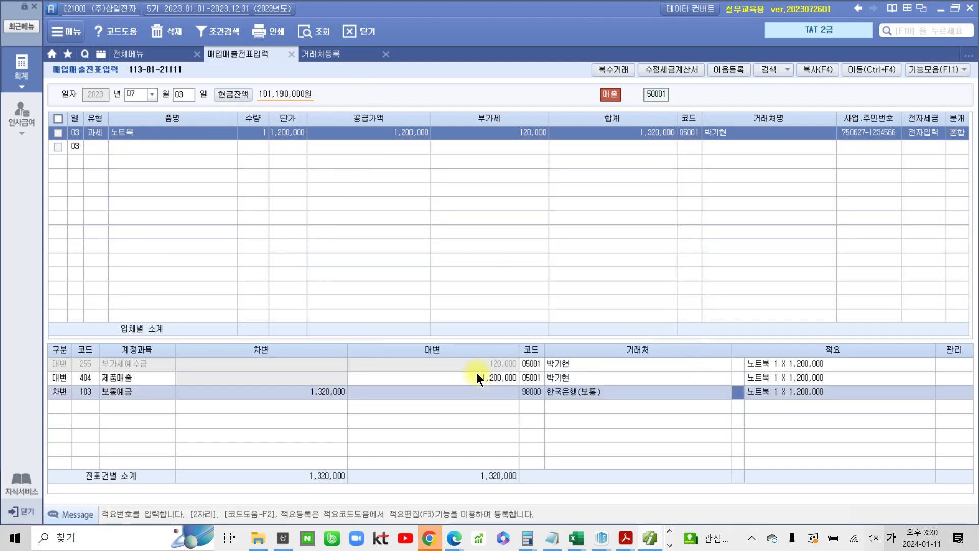
{"action": "left_click", "coordinate": [575, 378]}
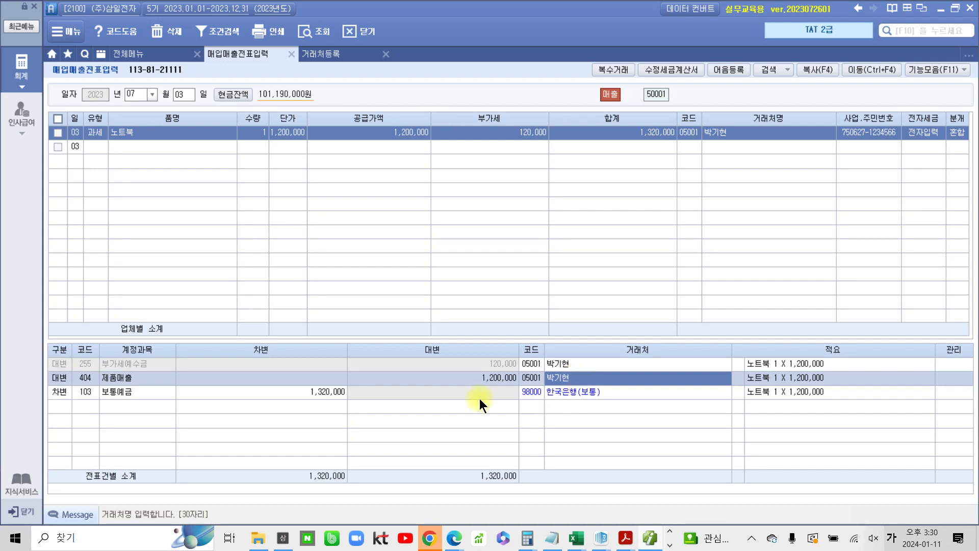
{"action": "mouse_move", "coordinate": [31, 339]}
{"action": "left_mouse_down"}
{"action": "mouse_move", "coordinate": [564, 433]}
{"action": "mouse_move", "coordinate": [721, 442]}
{"action": "left_mouse_up"}
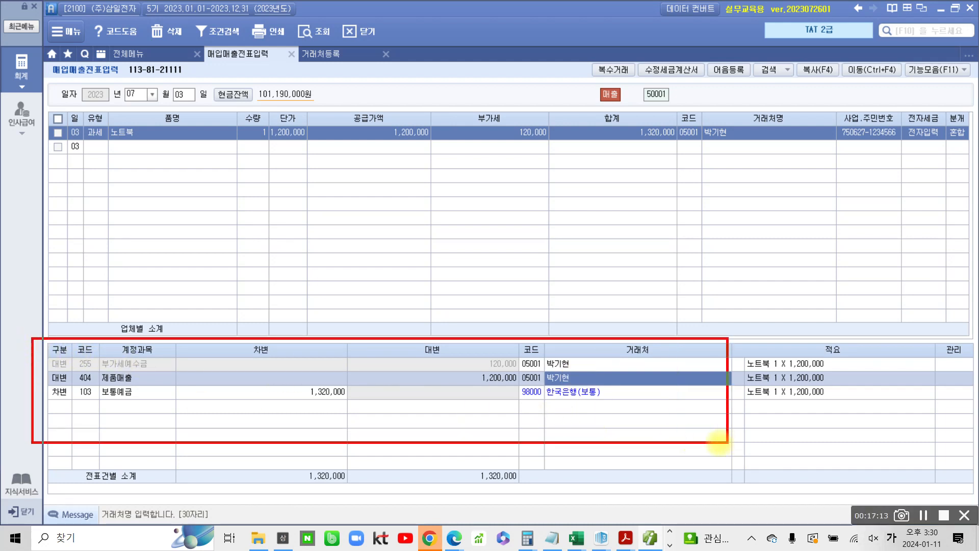
{"action": "left_click_drag", "start_coordinate": [33, 383], "coordinate": [618, 425]}
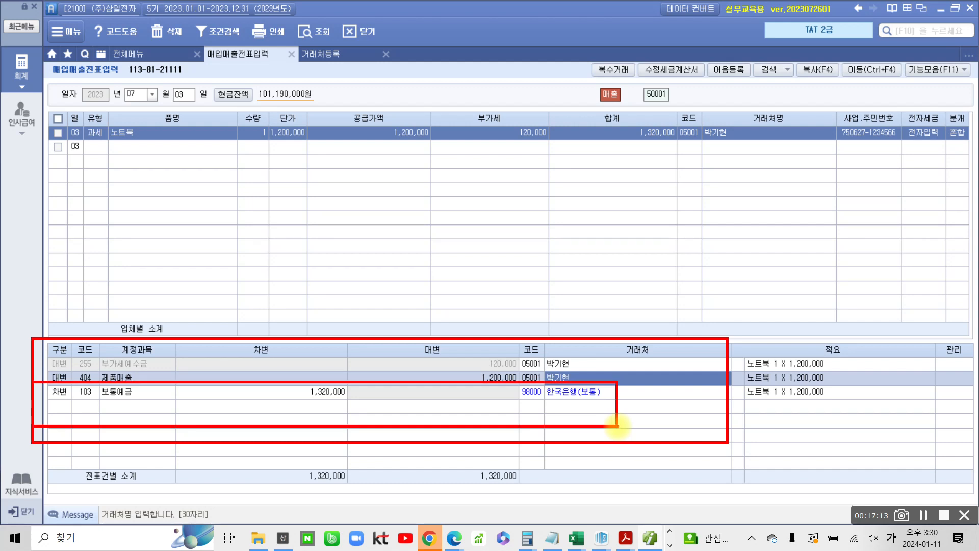
{"action": "key", "text": "Escape"}
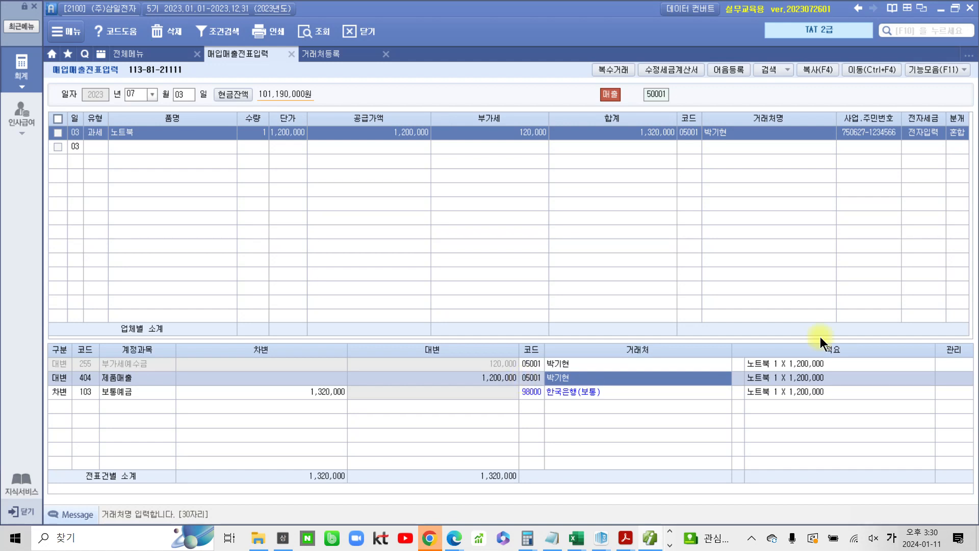
Switch to the textbook PDF and highlight the phrase 당기상각비 계상 안함 in problem 4
{"action": "mouse_move", "coordinate": [626, 545]}
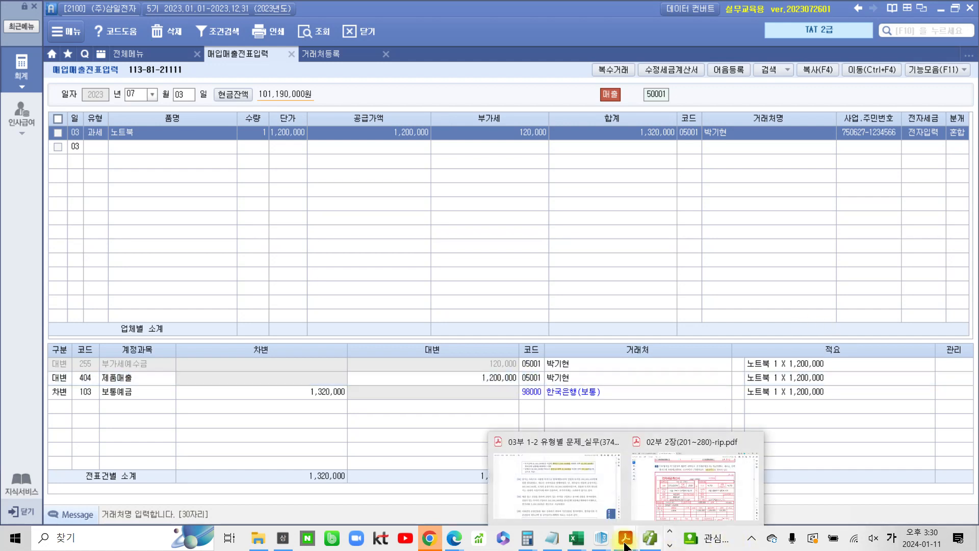
{"action": "left_click", "coordinate": [669, 506]}
{"action": "scroll", "coordinate": [569, 454], "scroll_direction": "down", "scroll_amount": 7}
{"action": "scroll", "coordinate": [568, 455], "scroll_direction": "down", "scroll_amount": 8}
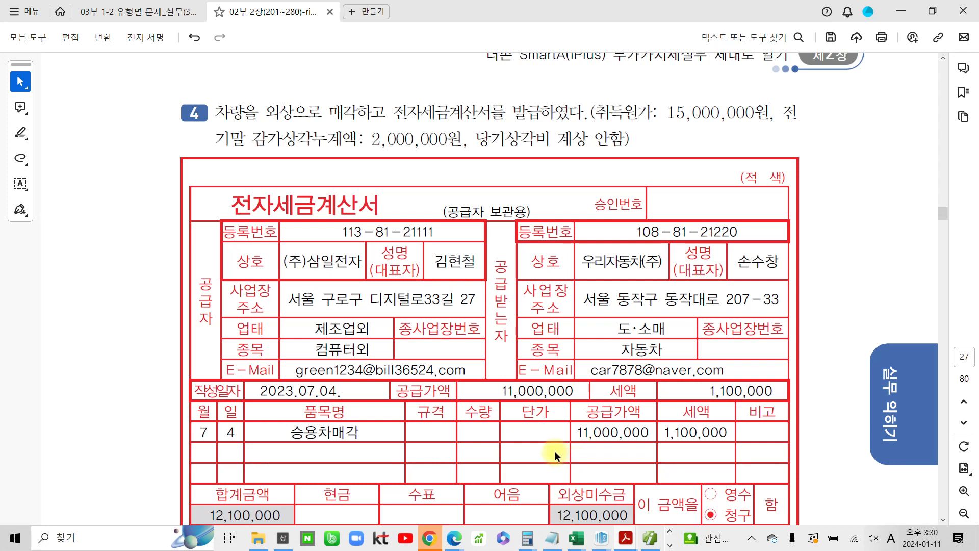
{"action": "left_click_drag", "start_coordinate": [482, 142], "coordinate": [628, 139]}
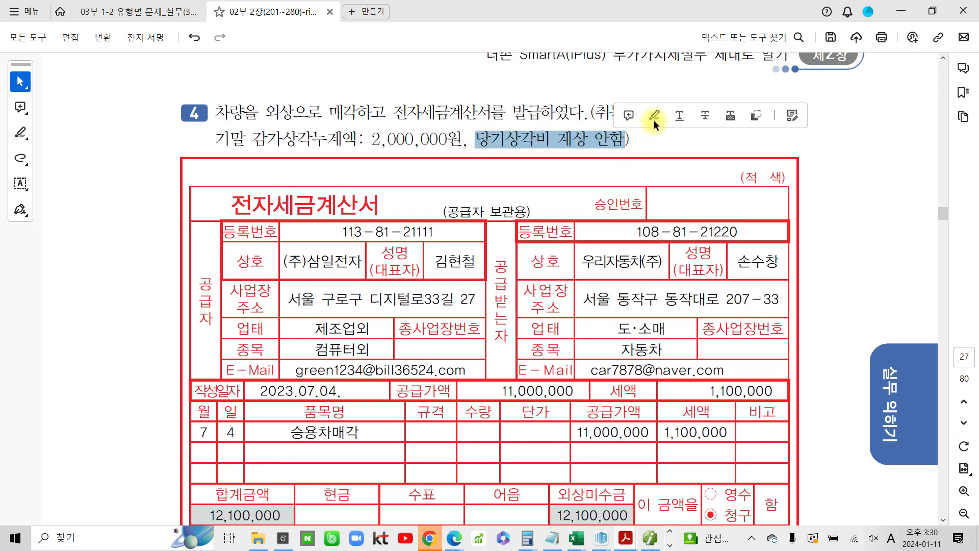
{"action": "left_click", "coordinate": [654, 118]}
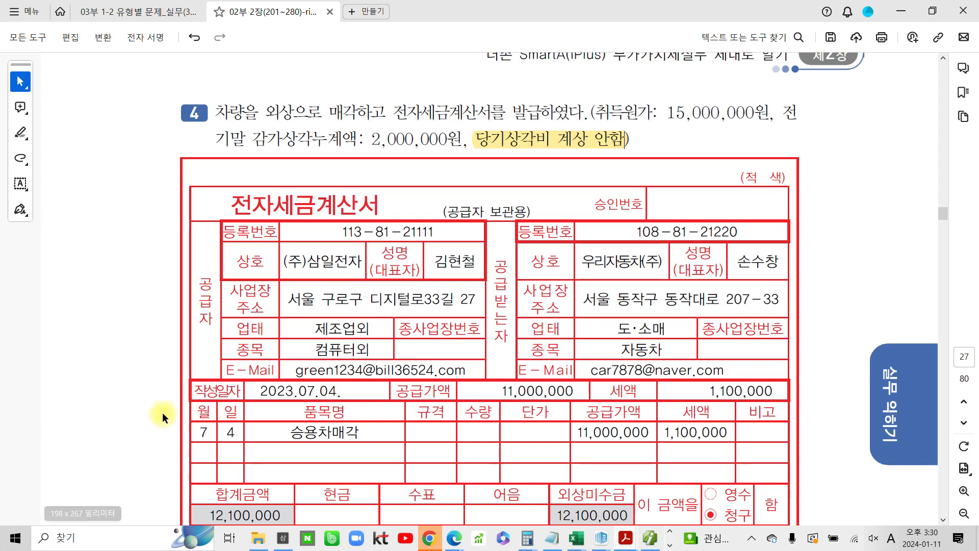
Return to the voucher screen and start a July 4 과세 sales entry
{"action": "scroll", "coordinate": [171, 429], "scroll_direction": "down", "scroll_amount": 3}
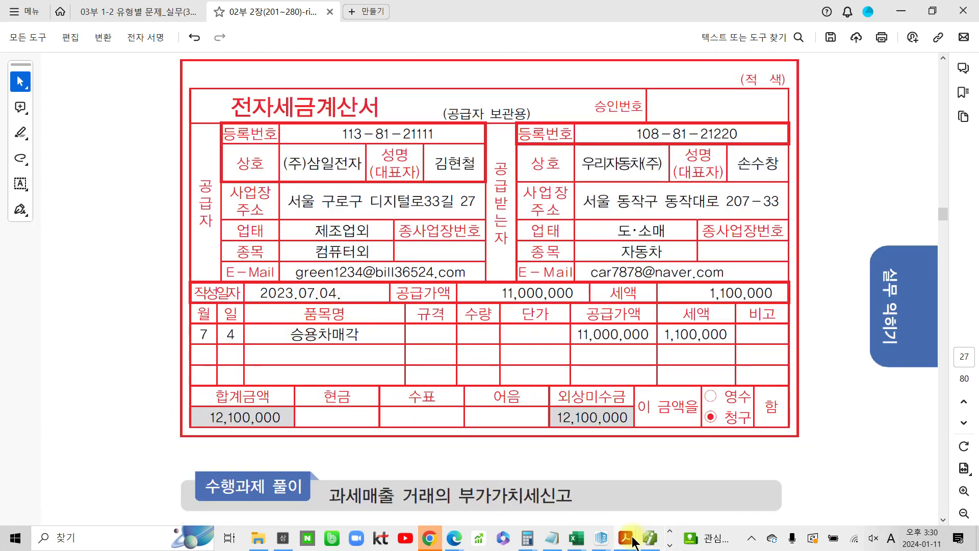
{"action": "mouse_move", "coordinate": [649, 540]}
{"action": "left_click", "coordinate": [541, 459]}
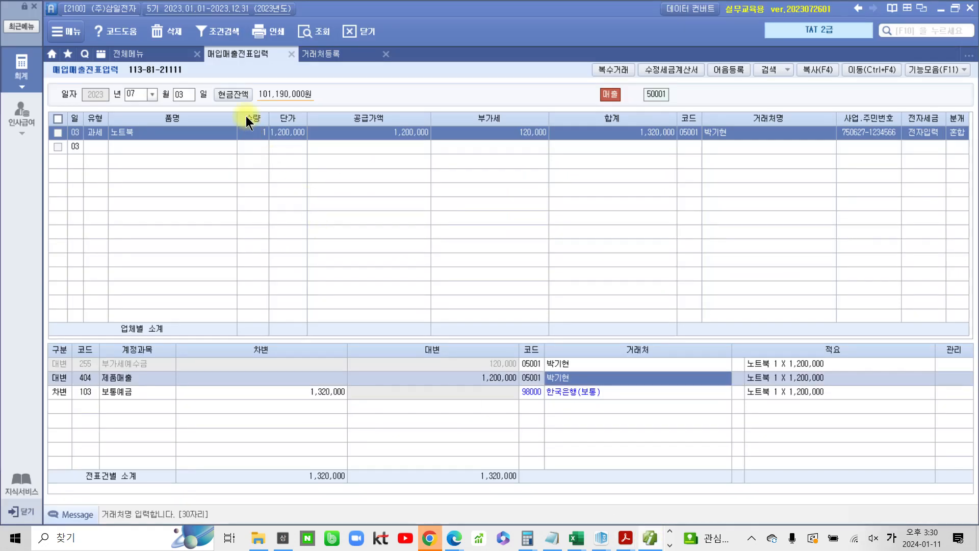
{"action": "left_click", "coordinate": [182, 94]}
{"action": "type", "text": "04"}
{"action": "key", "text": "Return"}
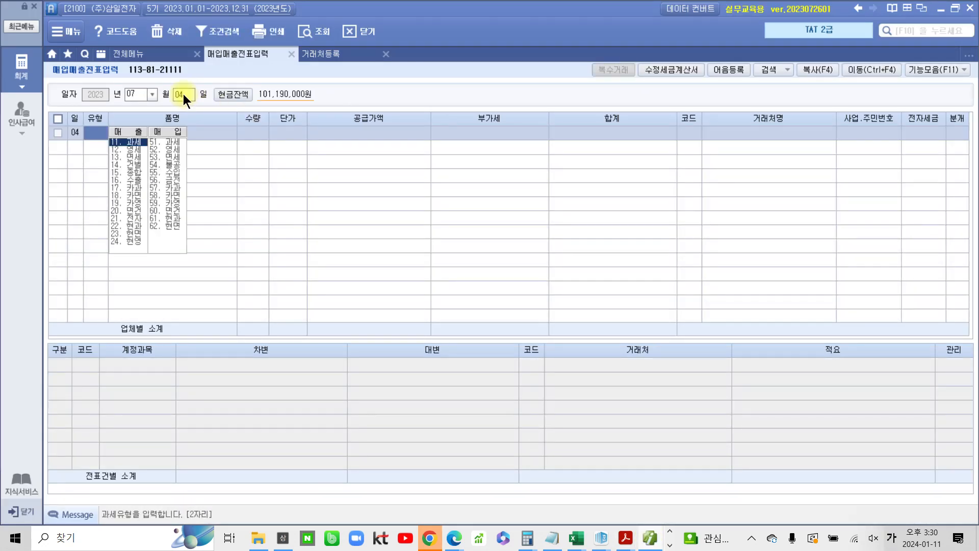
{"action": "type", "text": "11"}
{"action": "key", "text": "Return"}
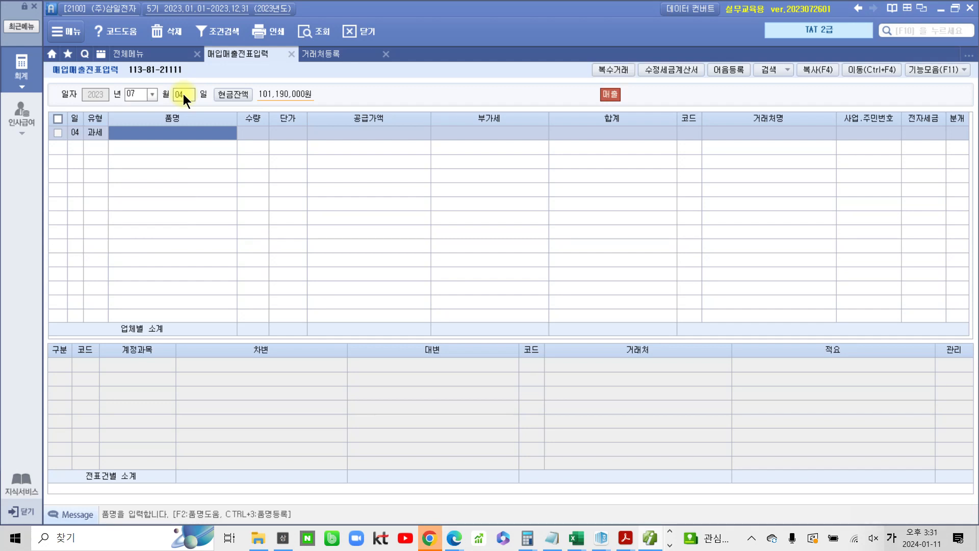
Enter item 승용차 with a supply amount of 11,000,000
{"action": "type", "text": "노트북"}
{"action": "key", "text": "BackSpace"}
{"action": "key", "text": "BackSpace"}
{"action": "key", "text": "BackSpace"}
{"action": "type", "text": "승용"}
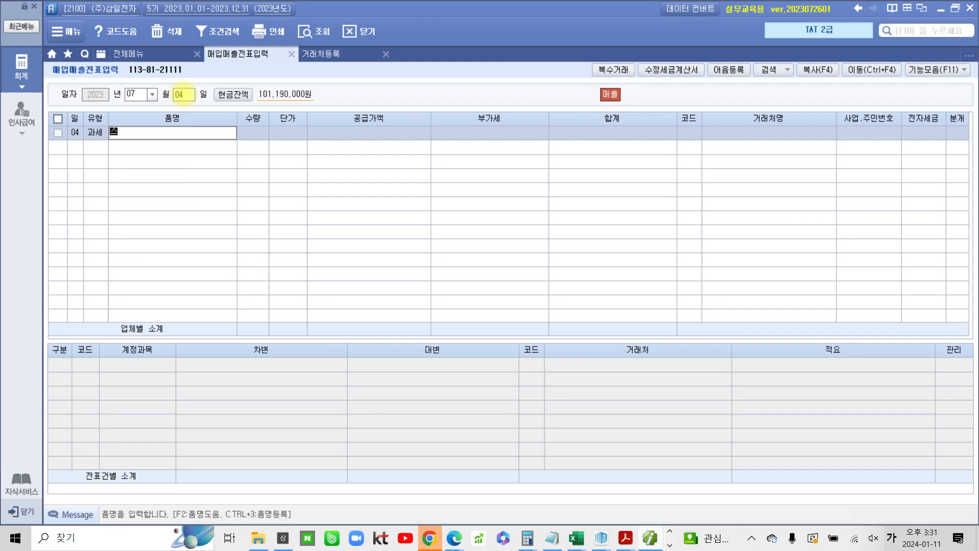
{"action": "type", "text": "차"}
{"action": "key", "text": "Return"}
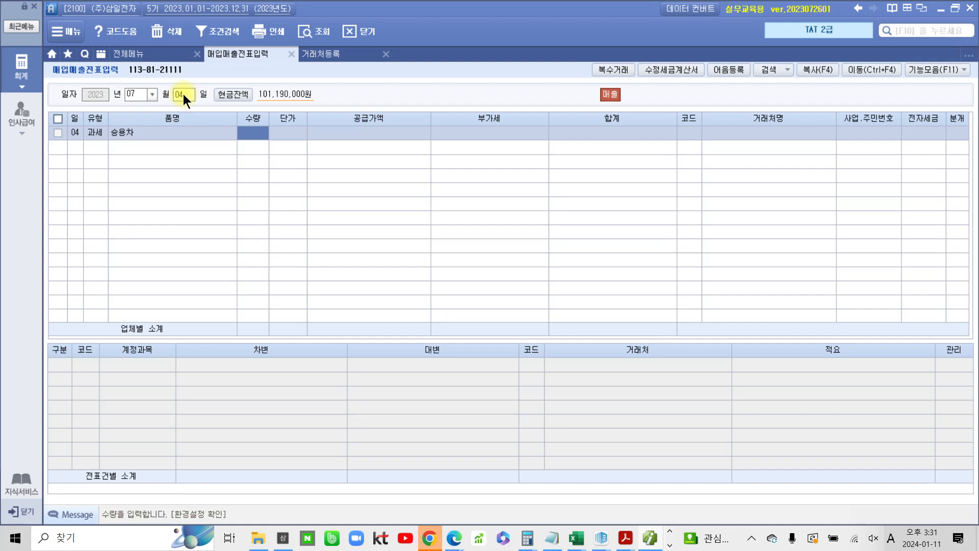
{"action": "key", "text": "Return"}
{"action": "key", "text": "Return"}
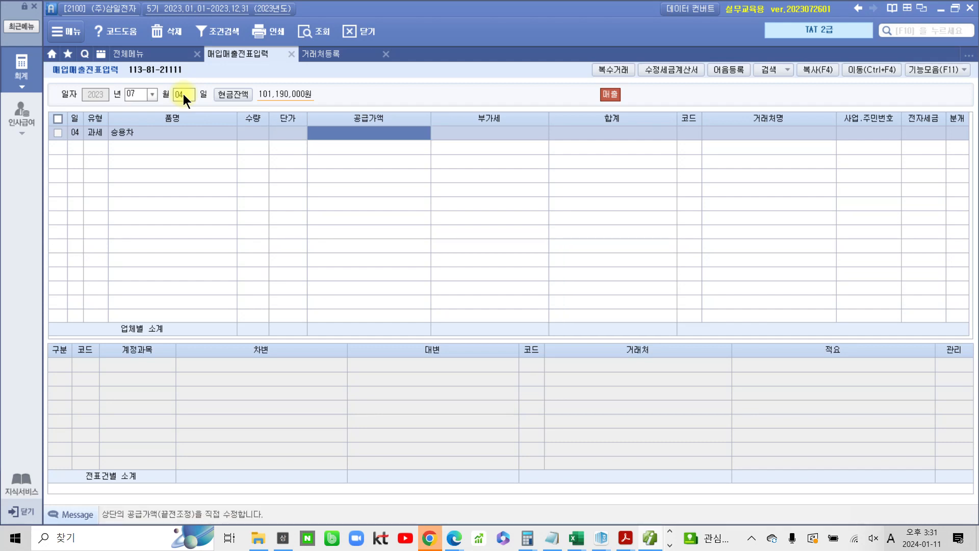
{"action": "type", "text": "11,000,000"}
{"action": "key", "text": "Return"}
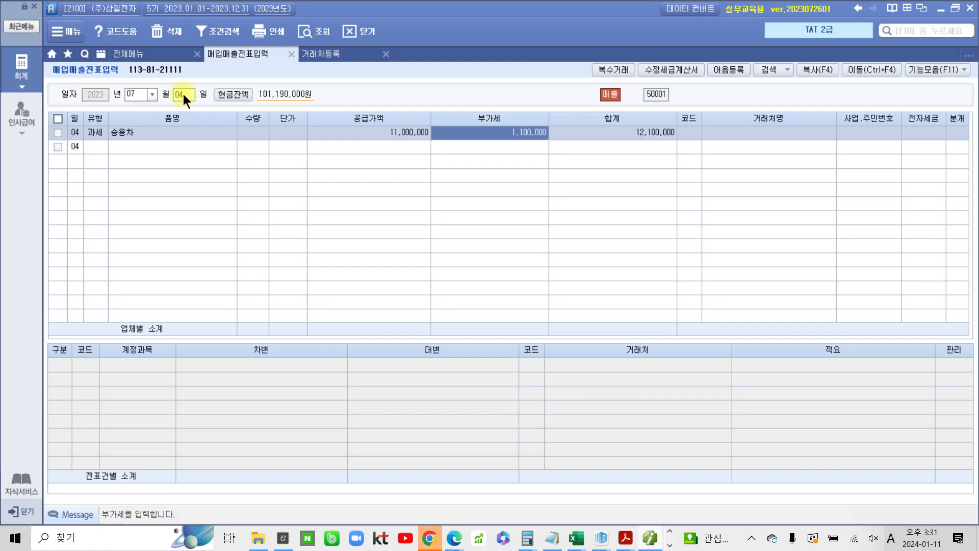
Select customer 우리자동차(주), set 전자세금 to 1 (전자입력) and the journal type to 3 (혼합)
{"action": "key", "text": "Return"}
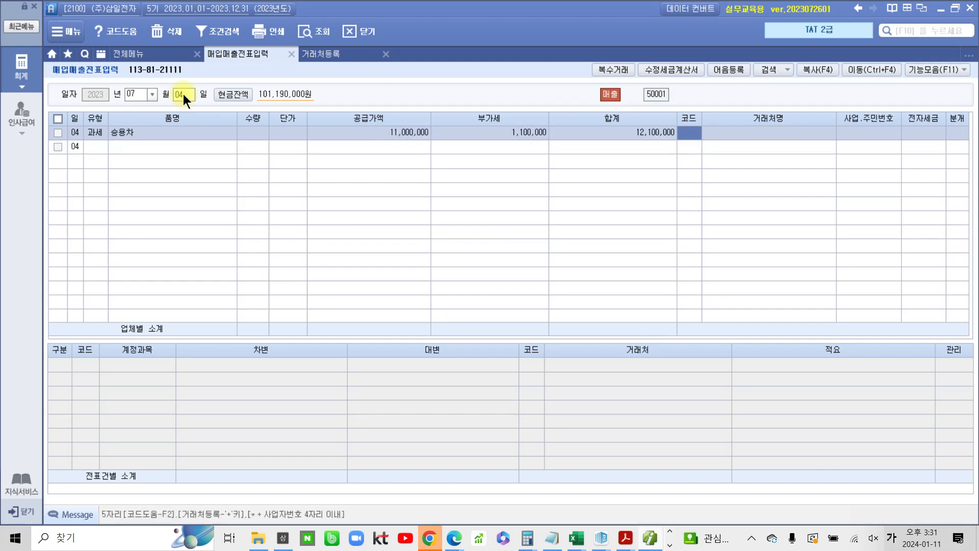
{"action": "type", "text": "우리"}
{"action": "key", "text": "Return"}
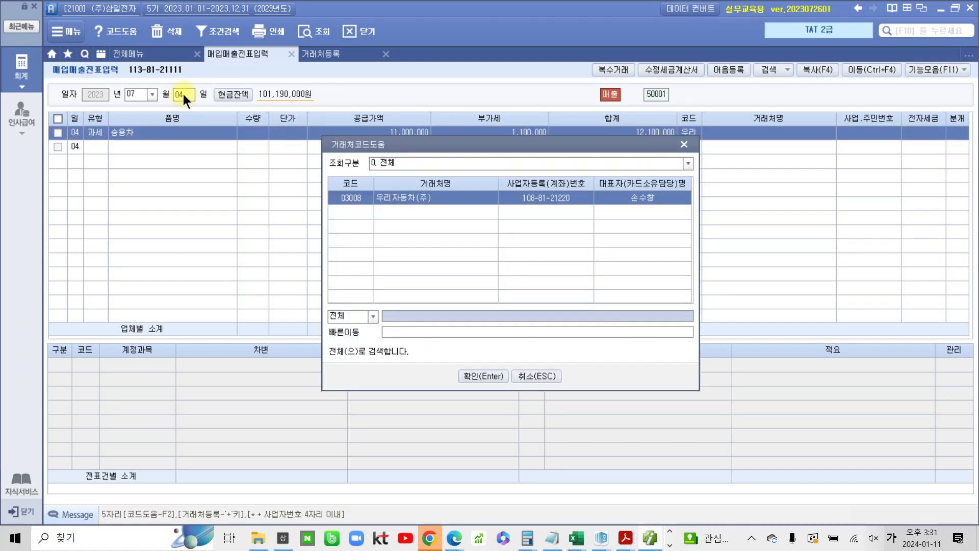
{"action": "key", "text": "Return"}
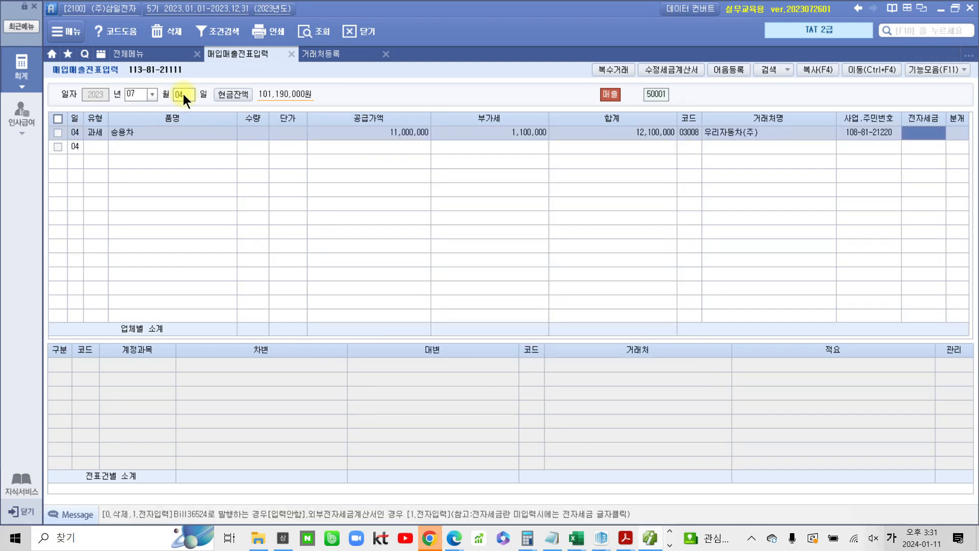
{"action": "type", "text": "1"}
{"action": "key", "text": "Return"}
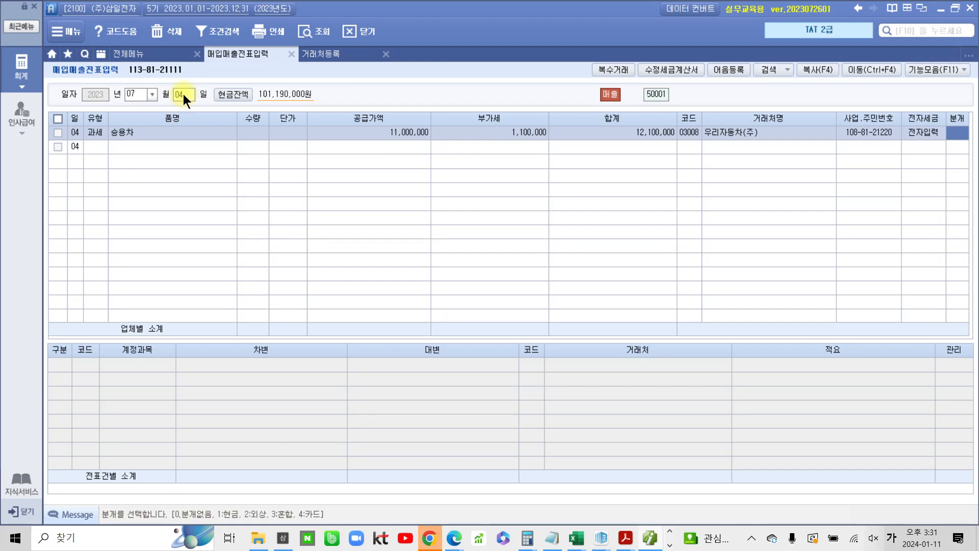
{"action": "type", "text": "3"}
{"action": "key", "text": "Return"}
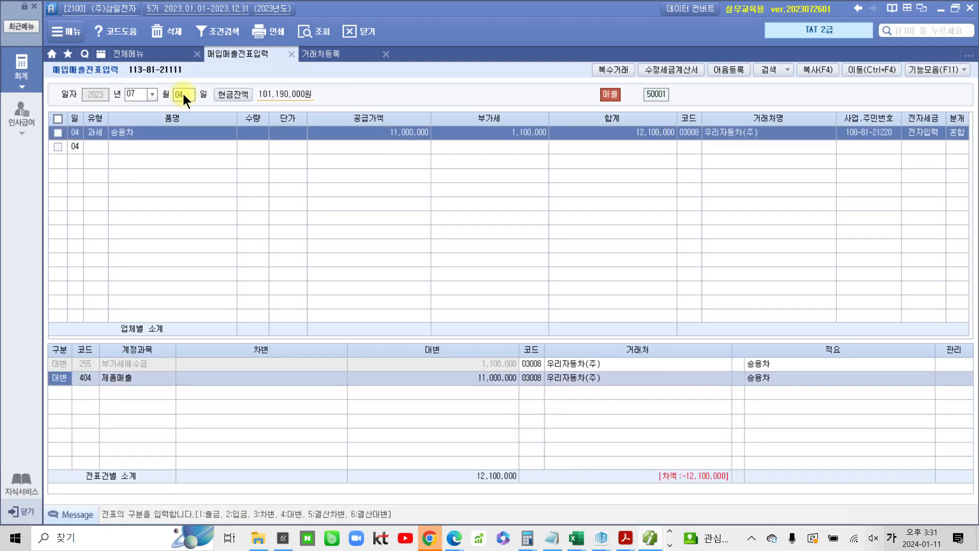
Change the sales credit line to account 208 차량운반구 with a credit of 15,000,000
{"action": "left_click", "coordinate": [79, 376]}
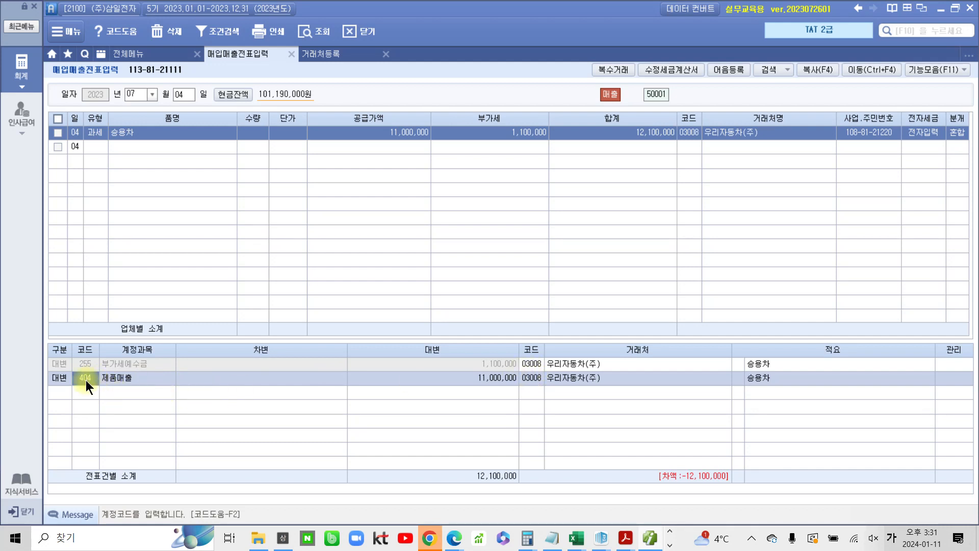
{"action": "type", "text": "차량"}
{"action": "key", "text": "Return"}
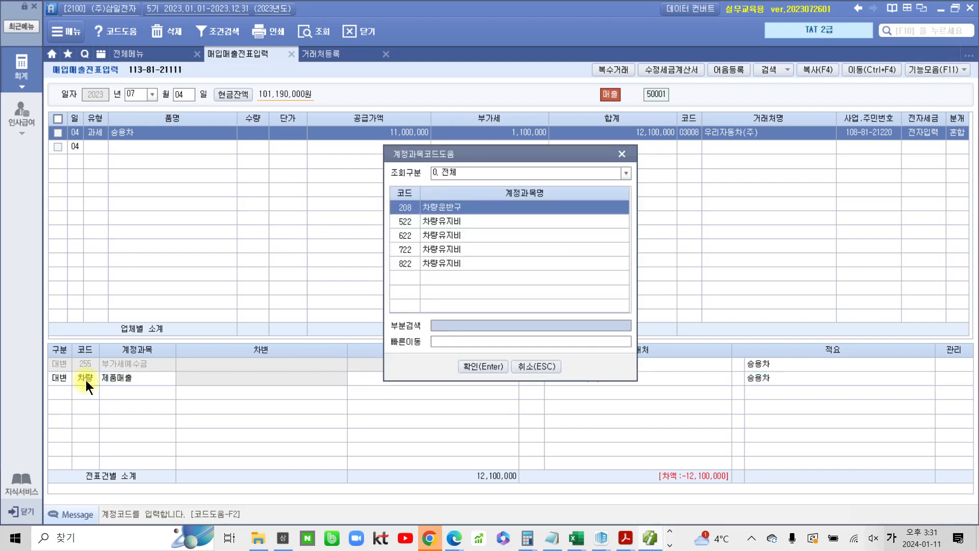
{"action": "key", "text": "Return"}
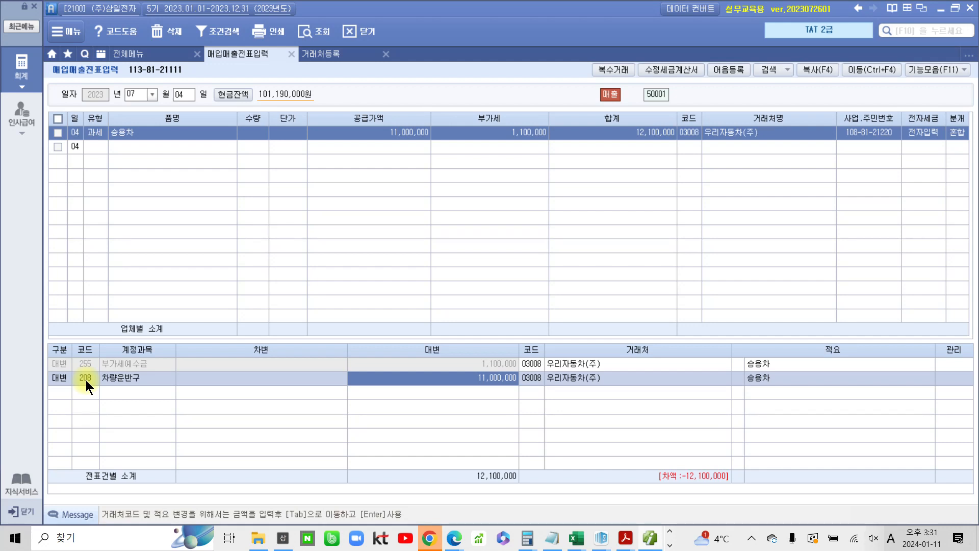
{"action": "type", "text": "15,000,000"}
{"action": "key", "text": "Return"}
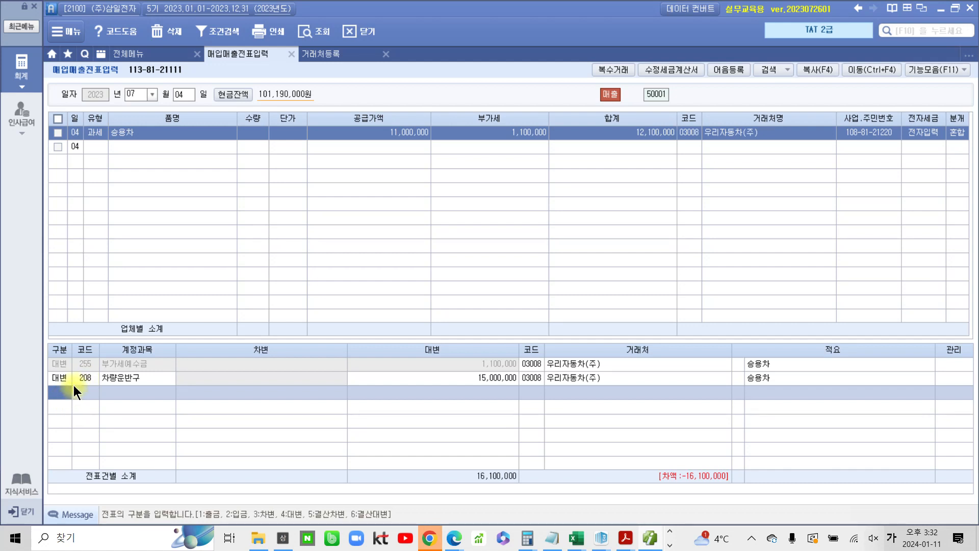
Add a debit line to account 209 감가상각누계액 for 2,000,000
{"action": "key", "text": "3"}
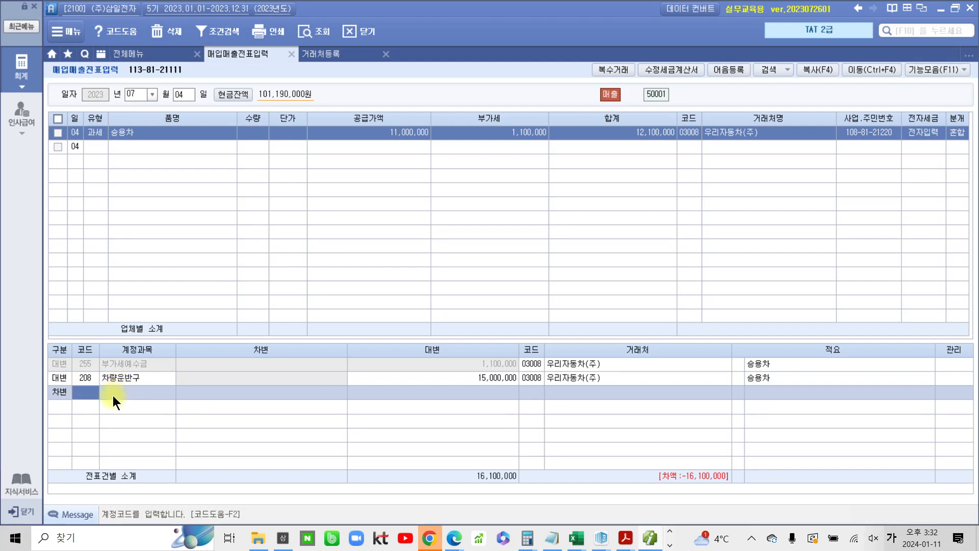
{"action": "type", "text": "209"}
{"action": "key", "text": "Return"}
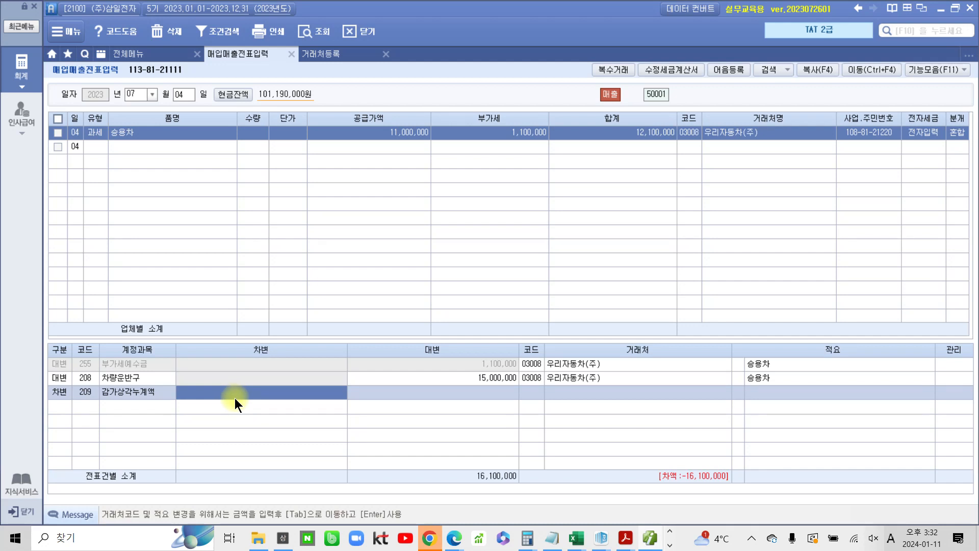
{"action": "type", "text": "2"}
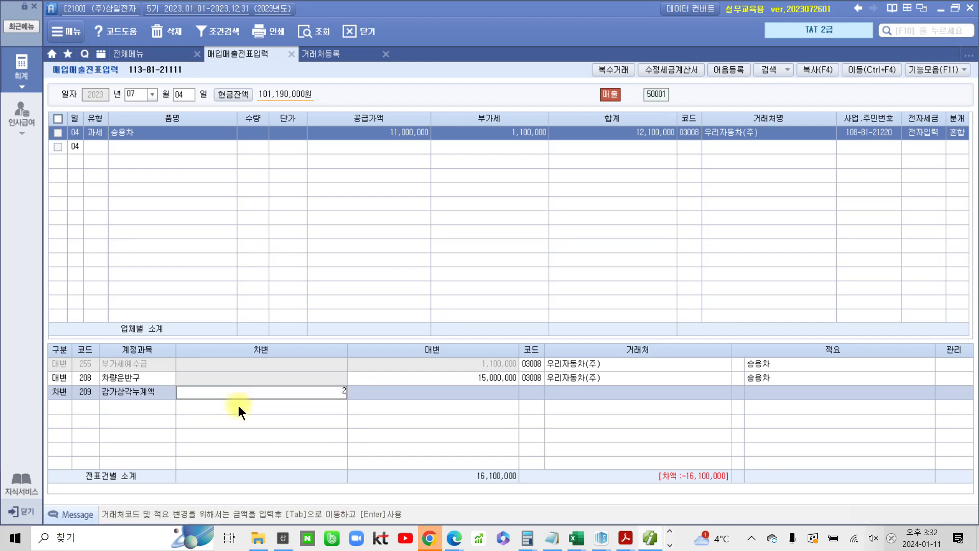
{"action": "type", "text": ",000,000"}
{"action": "key", "text": "Return"}
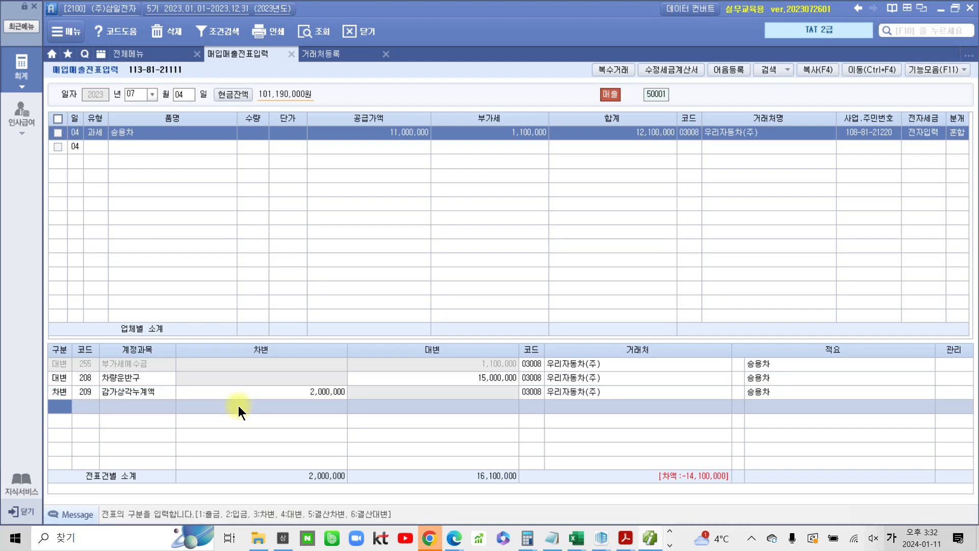
{"action": "key", "text": "ctrl+2"}
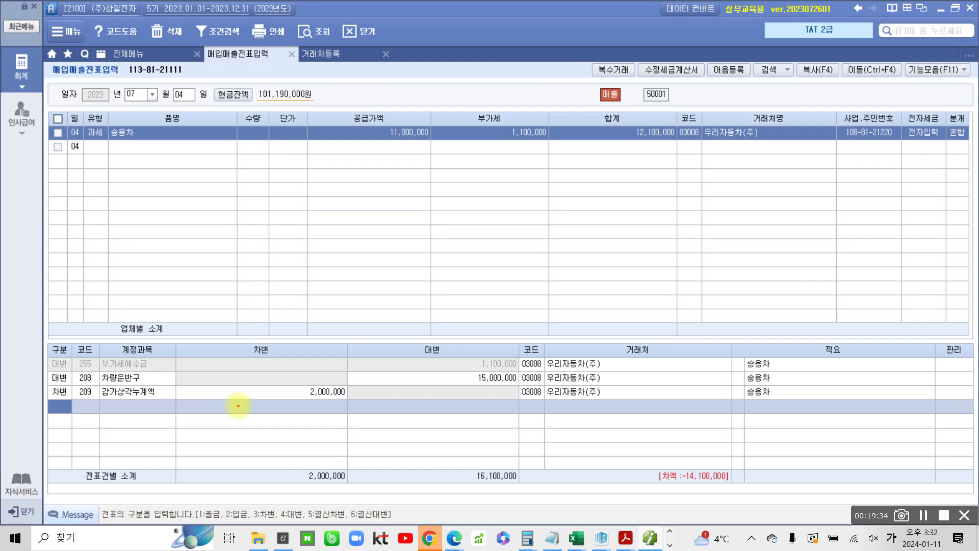
{"action": "mouse_move", "coordinate": [658, 149]}
{"action": "left_mouse_down"}
{"action": "mouse_move", "coordinate": [617, 104]}
{"action": "mouse_move", "coordinate": [668, 170]}
{"action": "left_mouse_up"}
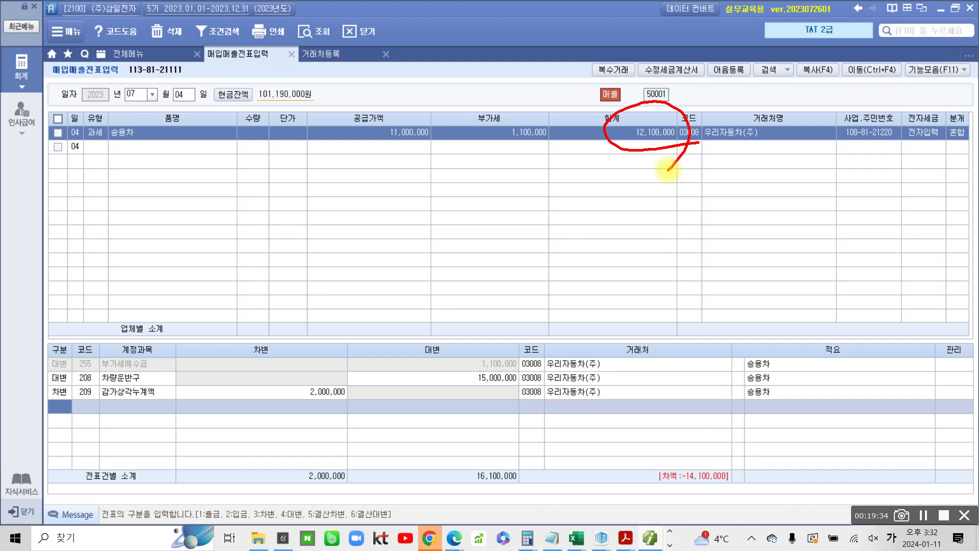
{"action": "key", "text": "Escape"}
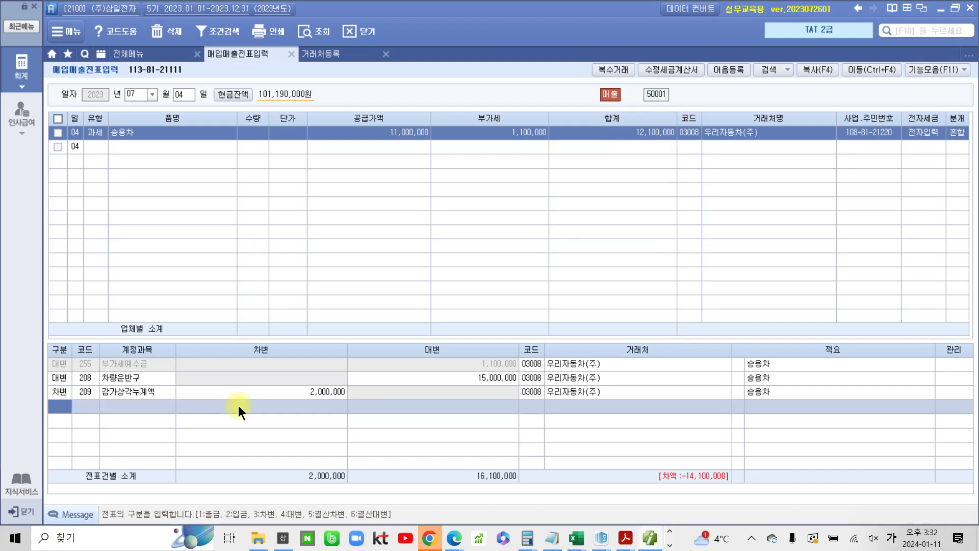
Add a debit line to account 120 미수금 for 12,100,000
{"action": "type", "text": "3"}
{"action": "key", "text": "Return"}
{"action": "type", "text": "미수"}
{"action": "key", "text": "Return"}
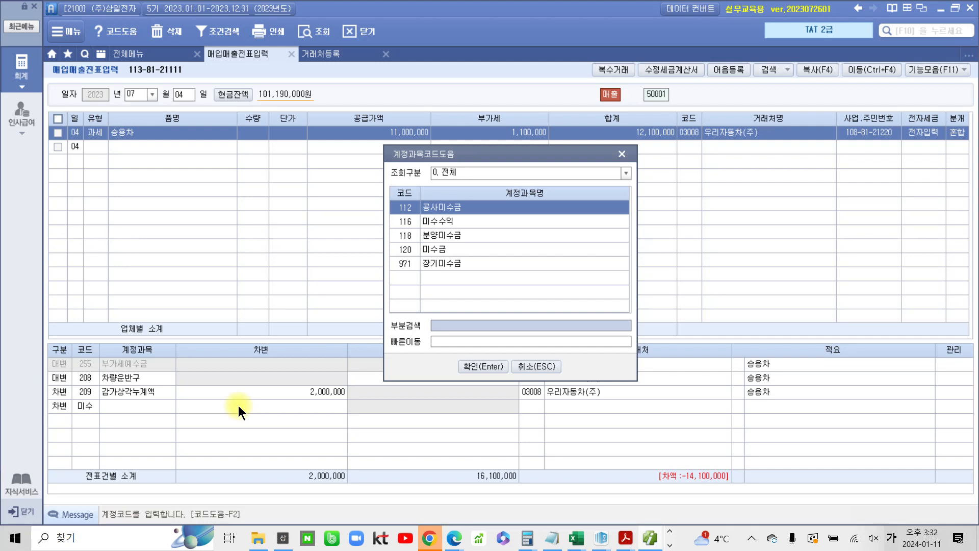
{"action": "key", "text": "Down"}
{"action": "key", "text": "Down"}
{"action": "key", "text": "Down"}
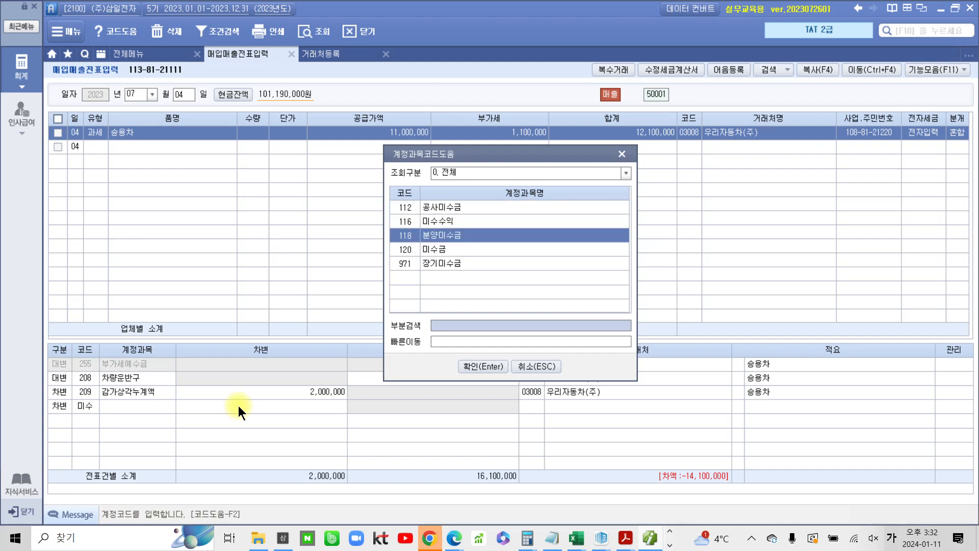
{"action": "key", "text": "Return"}
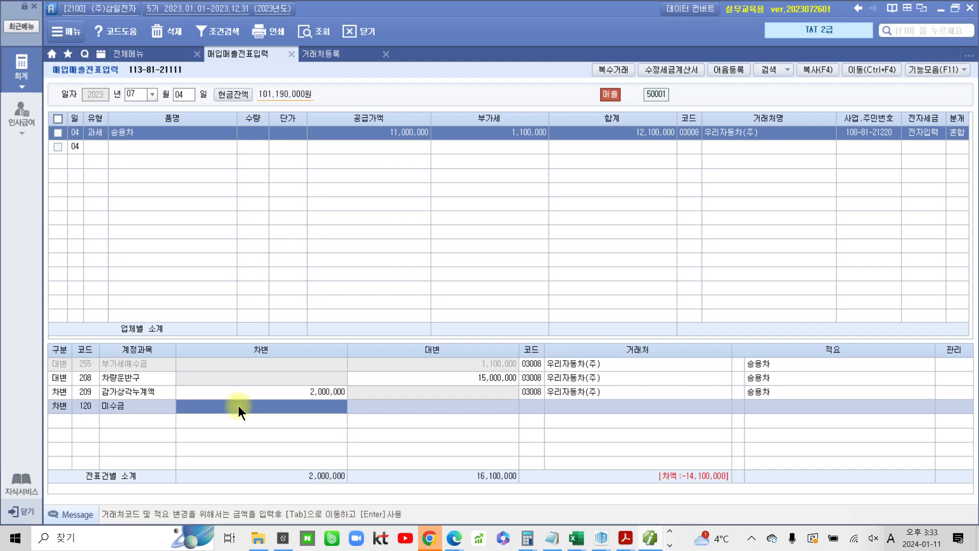
{"action": "type", "text": "12,100,000"}
{"action": "key", "text": "Return"}
{"action": "key", "text": "Return"}
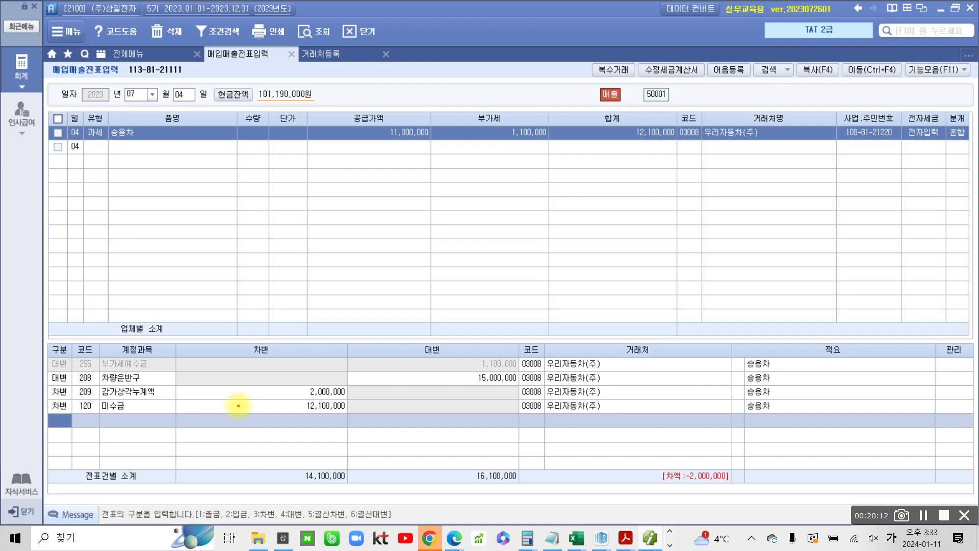
{"action": "mouse_move", "coordinate": [632, 458]}
{"action": "left_mouse_down"}
{"action": "mouse_move", "coordinate": [753, 499]}
{"action": "mouse_move", "coordinate": [683, 440]}
{"action": "mouse_move", "coordinate": [618, 468]}
{"action": "left_mouse_up"}
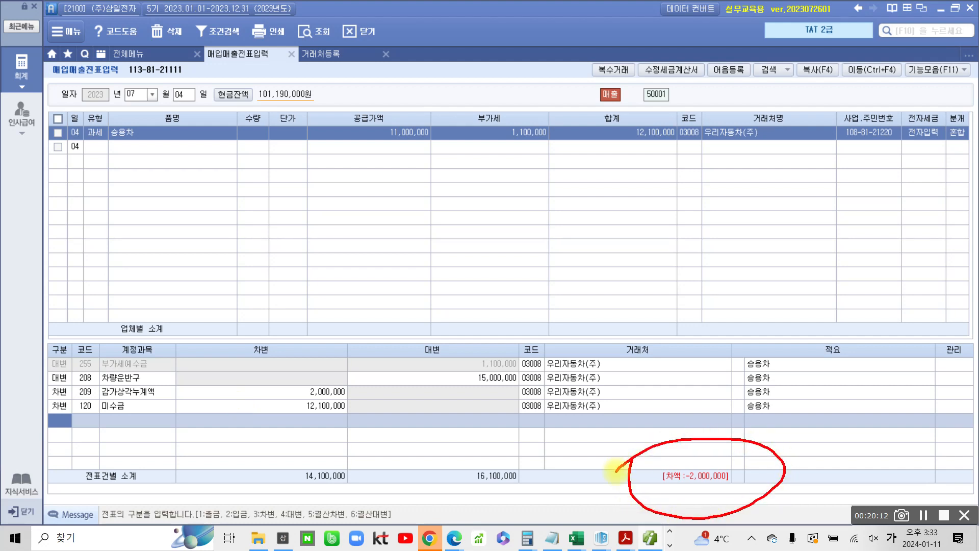
{"action": "mouse_move", "coordinate": [836, 416]}
{"action": "left_mouse_down"}
{"action": "mouse_move", "coordinate": [809, 459]}
{"action": "mouse_move", "coordinate": [857, 438]}
{"action": "mouse_move", "coordinate": [843, 456]}
{"action": "left_mouse_up"}
{"action": "mouse_move", "coordinate": [811, 468]}
{"action": "left_mouse_down"}
{"action": "mouse_move", "coordinate": [862, 459]}
{"action": "mouse_move", "coordinate": [857, 487]}
{"action": "left_mouse_up"}
{"action": "left_click_drag", "start_coordinate": [876, 427], "coordinate": [860, 454]}
{"action": "left_click_drag", "start_coordinate": [868, 439], "coordinate": [878, 457]}
{"action": "mouse_move", "coordinate": [898, 421]}
{"action": "left_mouse_down"}
{"action": "mouse_move", "coordinate": [900, 462]}
{"action": "mouse_move", "coordinate": [878, 492]}
{"action": "mouse_move", "coordinate": [916, 485]}
{"action": "left_mouse_up"}
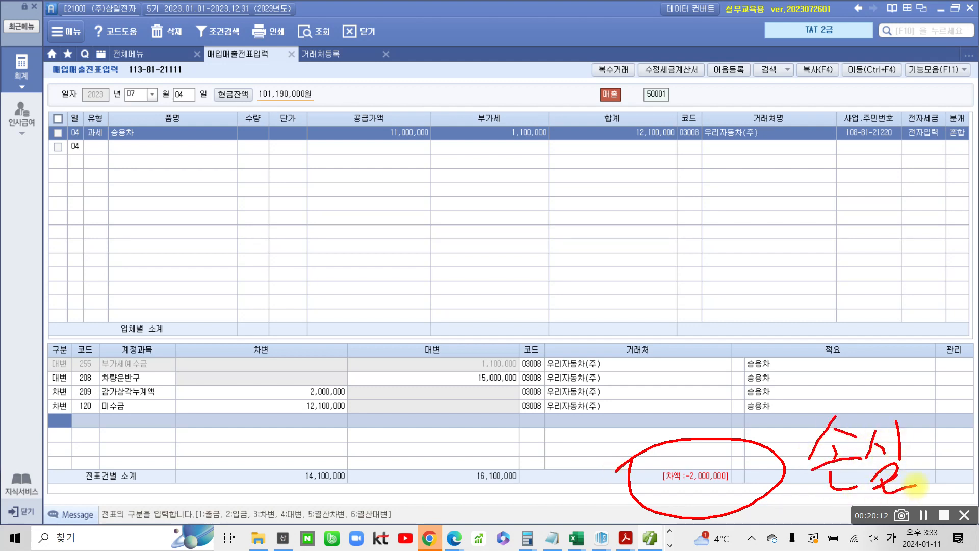
{"action": "mouse_move", "coordinate": [453, 151]}
{"action": "left_mouse_down"}
{"action": "mouse_move", "coordinate": [367, 157]}
{"action": "mouse_move", "coordinate": [445, 149]}
{"action": "left_mouse_up"}
{"action": "left_click_drag", "start_coordinate": [347, 188], "coordinate": [380, 196]}
{"action": "mouse_move", "coordinate": [356, 224]}
{"action": "left_mouse_down"}
{"action": "mouse_move", "coordinate": [368, 213]}
{"action": "mouse_move", "coordinate": [364, 256]}
{"action": "left_mouse_up"}
{"action": "mouse_move", "coordinate": [376, 237]}
{"action": "left_mouse_down"}
{"action": "mouse_move", "coordinate": [411, 255]}
{"action": "mouse_move", "coordinate": [443, 177]}
{"action": "mouse_move", "coordinate": [448, 229]}
{"action": "mouse_move", "coordinate": [468, 238]}
{"action": "mouse_move", "coordinate": [528, 209]}
{"action": "mouse_move", "coordinate": [559, 226]}
{"action": "mouse_move", "coordinate": [597, 218]}
{"action": "left_mouse_up"}
{"action": "mouse_move", "coordinate": [609, 161]}
{"action": "left_mouse_down"}
{"action": "mouse_move", "coordinate": [611, 203]}
{"action": "mouse_move", "coordinate": [643, 175]}
{"action": "left_mouse_up"}
{"action": "mouse_move", "coordinate": [624, 232]}
{"action": "left_mouse_down"}
{"action": "mouse_move", "coordinate": [605, 248]}
{"action": "mouse_move", "coordinate": [623, 234]}
{"action": "left_mouse_up"}
{"action": "mouse_move", "coordinate": [645, 170]}
{"action": "left_mouse_down"}
{"action": "mouse_move", "coordinate": [647, 204]}
{"action": "mouse_move", "coordinate": [662, 155]}
{"action": "mouse_move", "coordinate": [663, 192]}
{"action": "left_mouse_up"}
{"action": "mouse_move", "coordinate": [638, 220]}
{"action": "left_mouse_down"}
{"action": "mouse_move", "coordinate": [679, 199]}
{"action": "mouse_move", "coordinate": [664, 243]}
{"action": "left_mouse_up"}
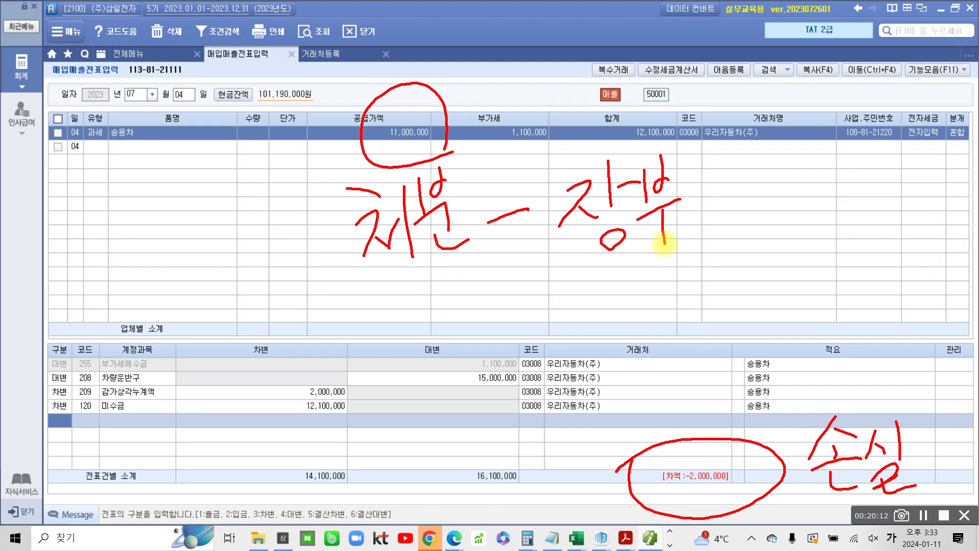
{"action": "mouse_move", "coordinate": [468, 379]}
{"action": "left_mouse_down"}
{"action": "mouse_move", "coordinate": [543, 380]}
{"action": "mouse_move", "coordinate": [465, 380]}
{"action": "left_mouse_up"}
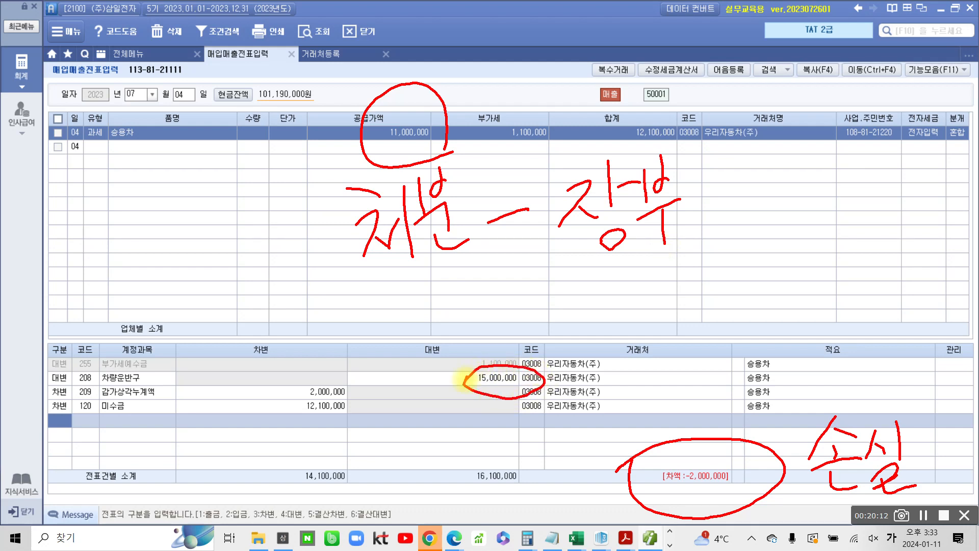
{"action": "mouse_move", "coordinate": [306, 381]}
{"action": "left_mouse_down"}
{"action": "mouse_move", "coordinate": [291, 390]}
{"action": "mouse_move", "coordinate": [366, 389]}
{"action": "mouse_move", "coordinate": [312, 375]}
{"action": "left_mouse_up"}
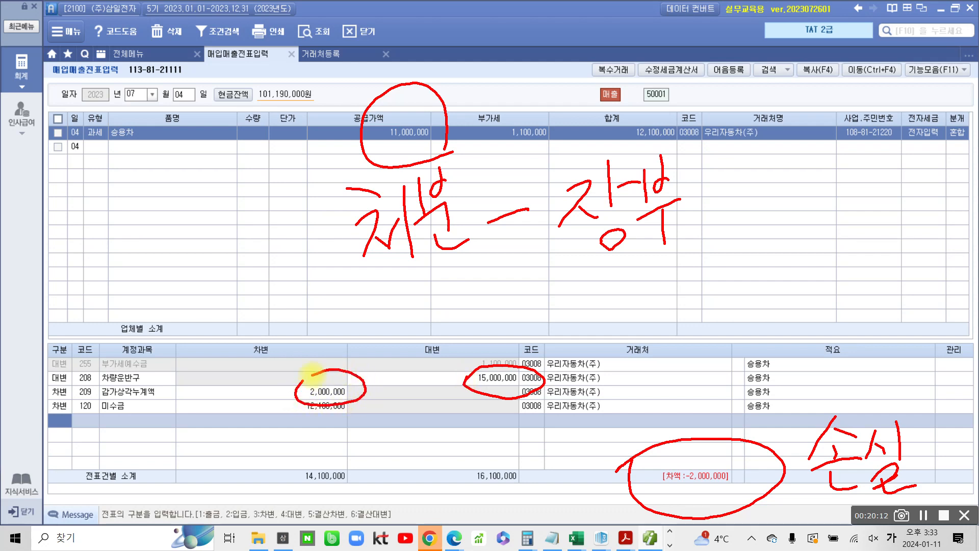
{"action": "left_click_drag", "start_coordinate": [592, 273], "coordinate": [582, 316]}
{"action": "mouse_move", "coordinate": [603, 278]}
{"action": "left_mouse_down"}
{"action": "mouse_move", "coordinate": [619, 268]}
{"action": "mouse_move", "coordinate": [606, 316]}
{"action": "mouse_move", "coordinate": [640, 326]}
{"action": "left_mouse_up"}
{"action": "mouse_move", "coordinate": [665, 278]}
{"action": "left_mouse_down"}
{"action": "mouse_move", "coordinate": [709, 257]}
{"action": "mouse_move", "coordinate": [713, 305]}
{"action": "left_mouse_up"}
{"action": "mouse_move", "coordinate": [737, 258]}
{"action": "left_mouse_down"}
{"action": "mouse_move", "coordinate": [732, 278]}
{"action": "mouse_move", "coordinate": [777, 237]}
{"action": "left_mouse_up"}
{"action": "mouse_move", "coordinate": [451, 152]}
{"action": "left_mouse_down"}
{"action": "mouse_move", "coordinate": [425, 84]}
{"action": "mouse_move", "coordinate": [446, 173]}
{"action": "left_mouse_up"}
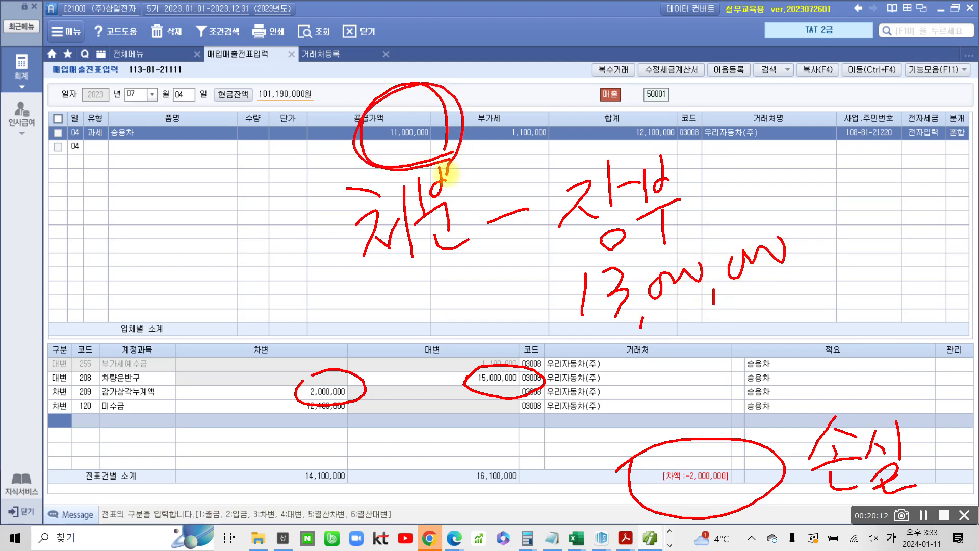
{"action": "key", "text": "Escape"}
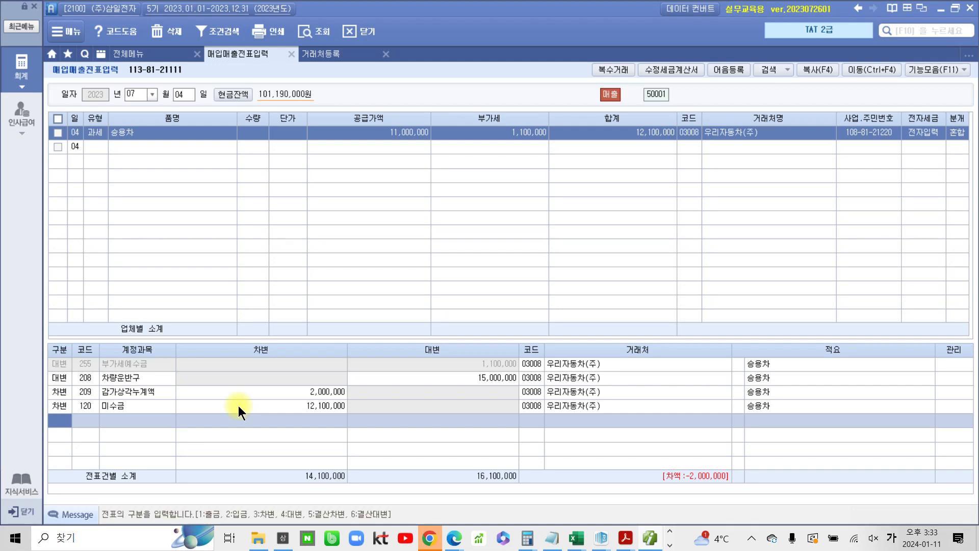
Add a debit line to account 950 유형자산처분손실 for 2,000,000 to balance the entry
{"action": "type", "text": "3"}
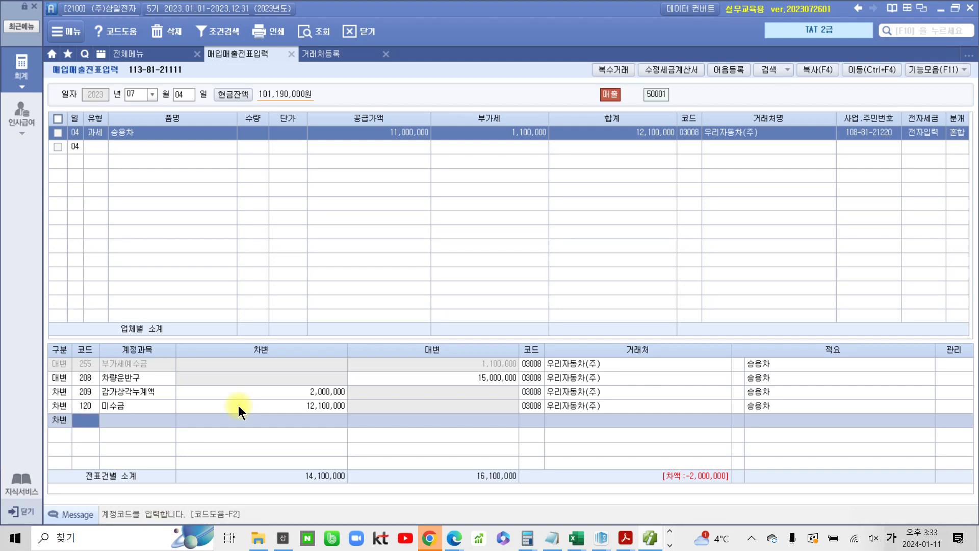
{"action": "type", "text": "유형"}
{"action": "key", "text": "Return"}
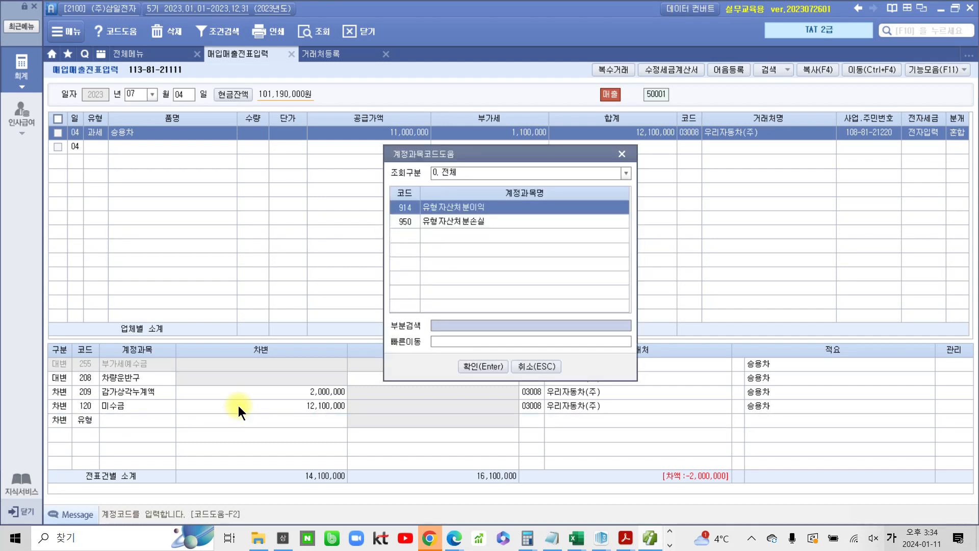
{"action": "key", "text": "Down"}
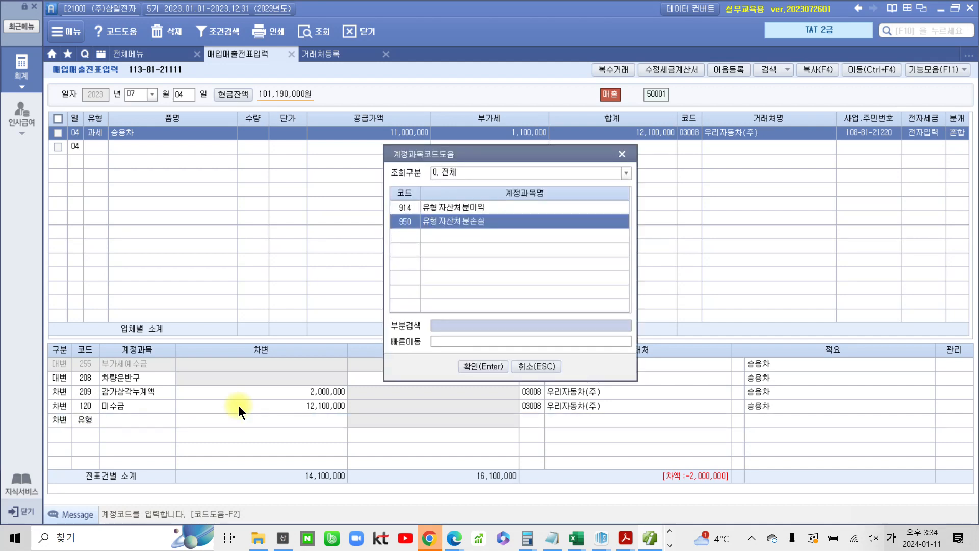
{"action": "key", "text": "Return"}
{"action": "type", "text": "2000000"}
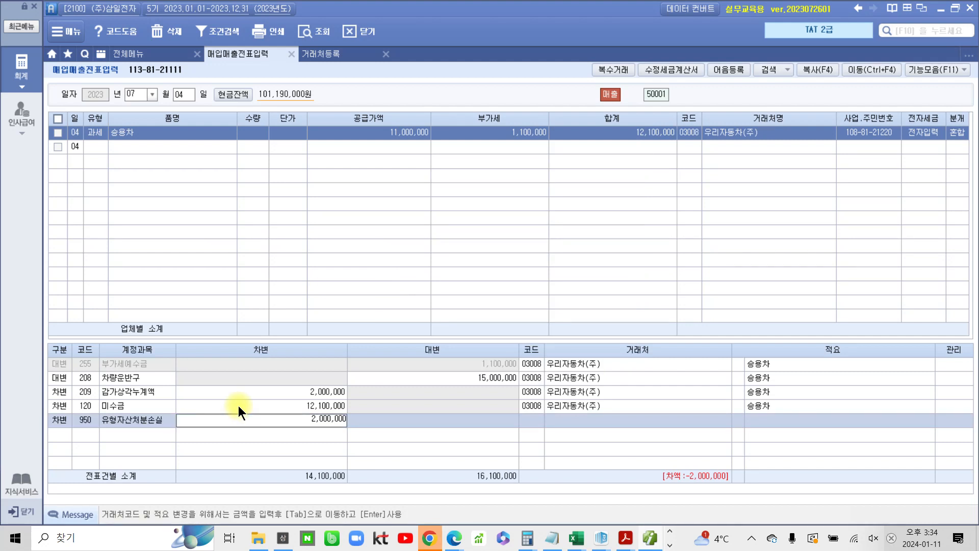
{"action": "key", "text": "Return"}
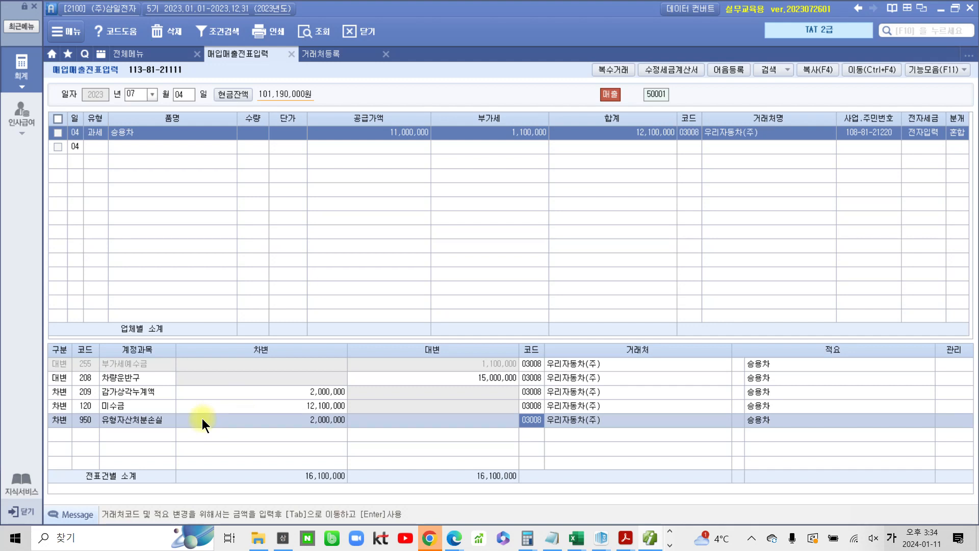
{"action": "key", "text": "ctrl+2"}
{"action": "mouse_move", "coordinate": [45, 341]}
{"action": "left_mouse_down"}
{"action": "mouse_move", "coordinate": [165, 406]}
{"action": "mouse_move", "coordinate": [803, 473]}
{"action": "mouse_move", "coordinate": [815, 442]}
{"action": "left_mouse_up"}
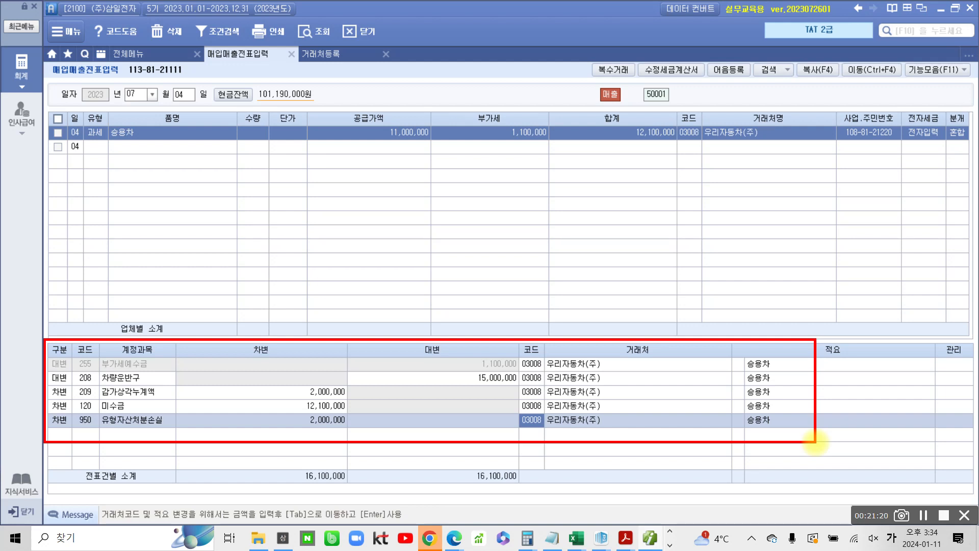
{"action": "left_click_drag", "start_coordinate": [513, 248], "coordinate": [493, 345]}
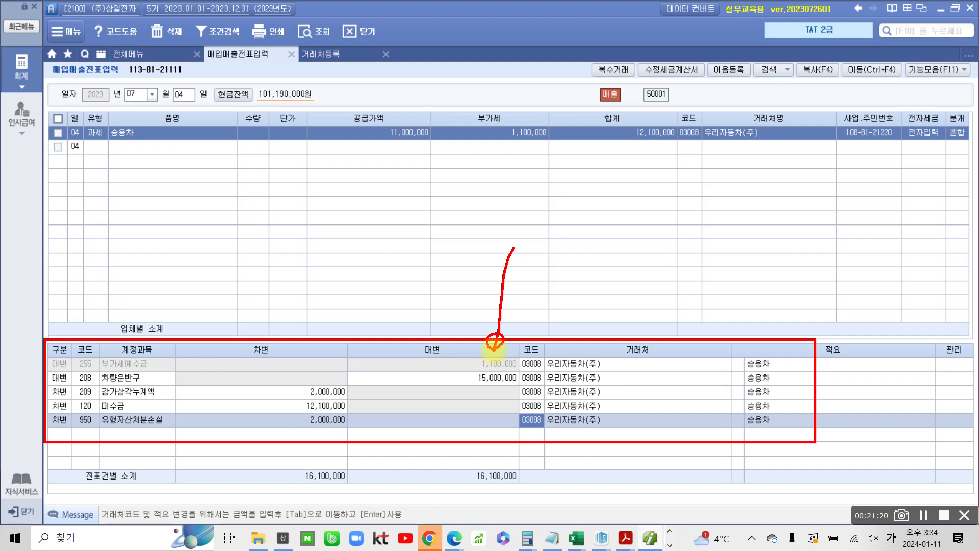
Switch to the textbook PDF and review the 7월 4일 invoice, the solution entries and the following VAT return pages
{"action": "key", "text": "Escape"}
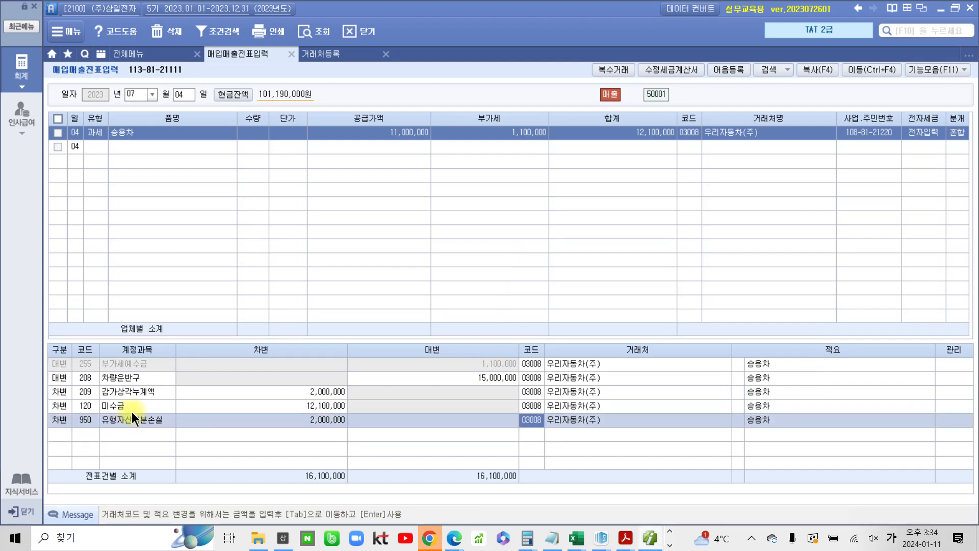
{"action": "left_click", "coordinate": [620, 535]}
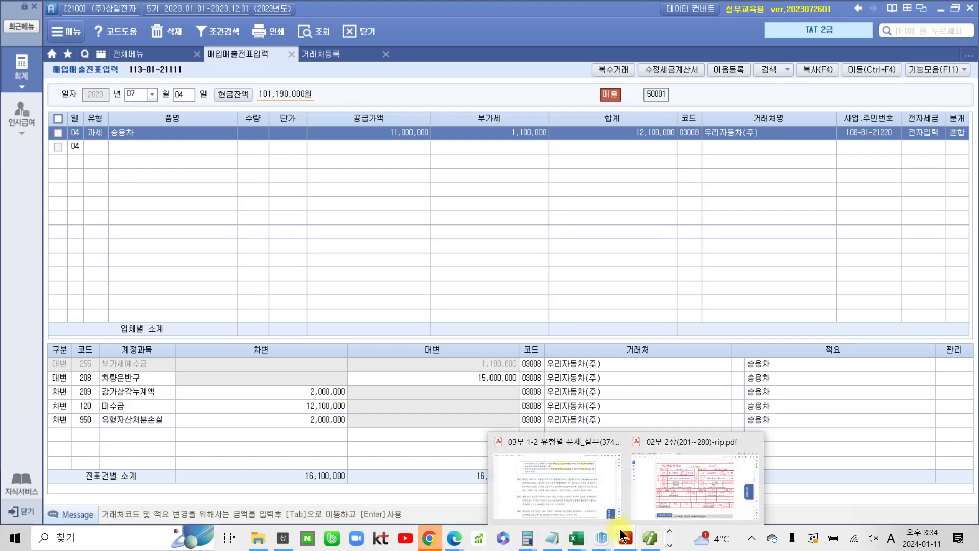
{"action": "left_click", "coordinate": [775, 454]}
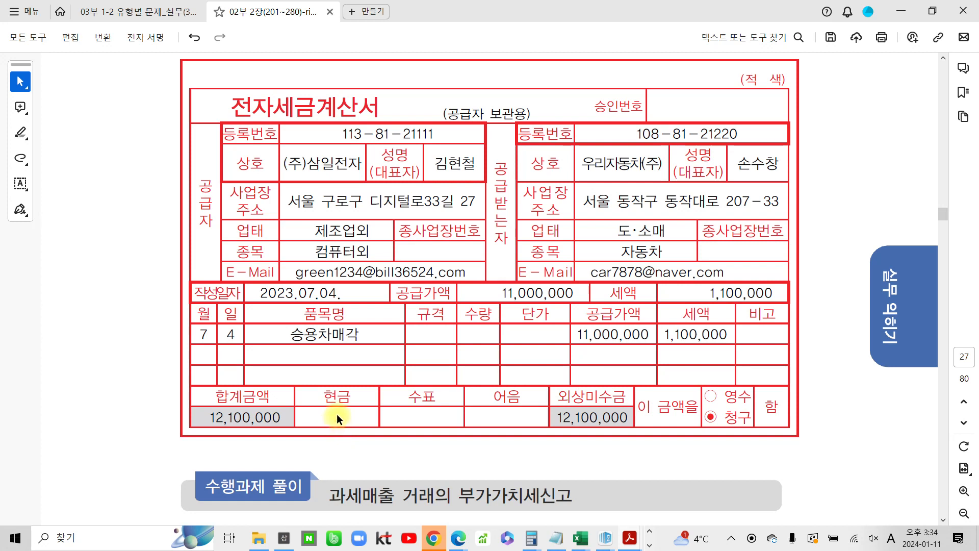
{"action": "scroll", "coordinate": [326, 415], "scroll_direction": "down", "scroll_amount": 5}
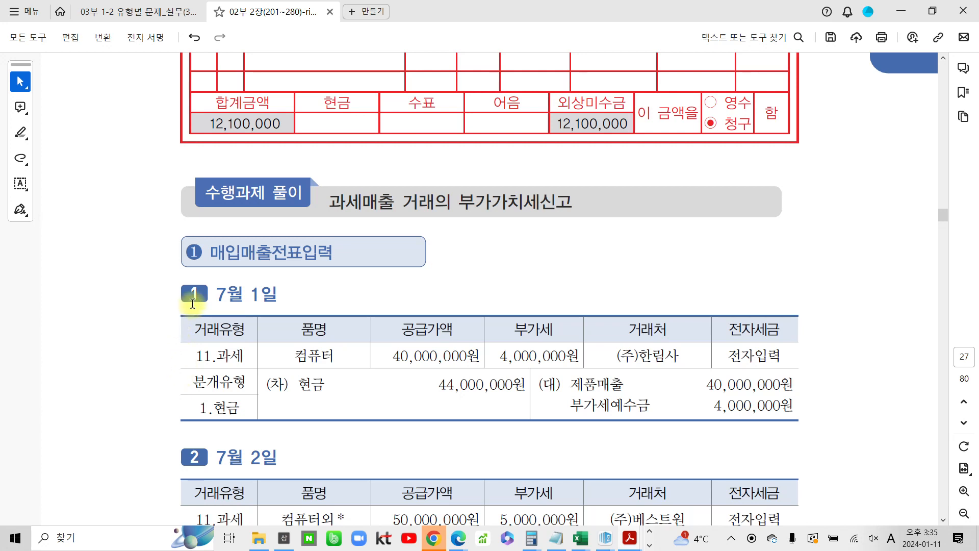
{"action": "scroll", "coordinate": [240, 351], "scroll_direction": "down", "scroll_amount": 2}
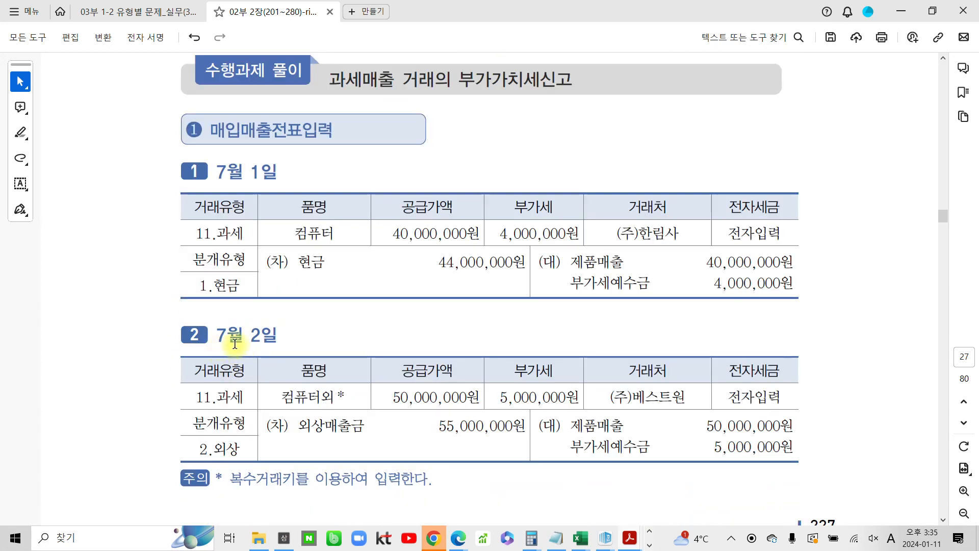
{"action": "scroll", "coordinate": [369, 419], "scroll_direction": "down", "scroll_amount": 2}
{"action": "scroll", "coordinate": [370, 416], "scroll_direction": "down", "scroll_amount": 6}
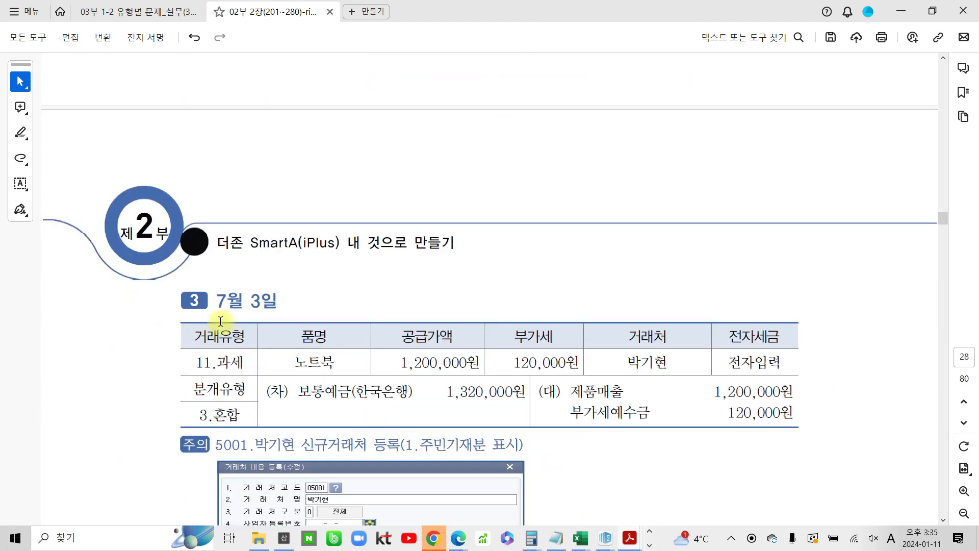
{"action": "scroll", "coordinate": [253, 357], "scroll_direction": "down", "scroll_amount": 5}
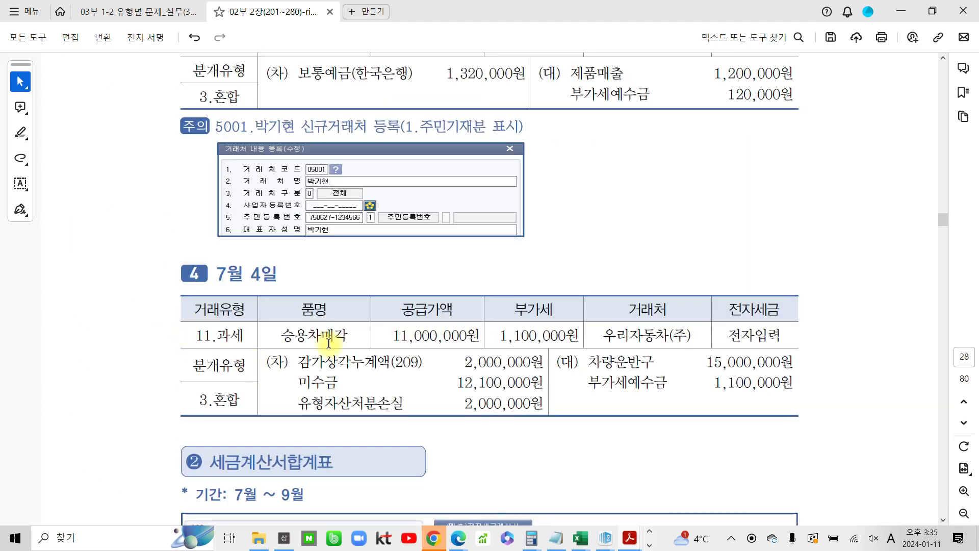
{"action": "scroll", "coordinate": [242, 368], "scroll_direction": "down", "scroll_amount": 3}
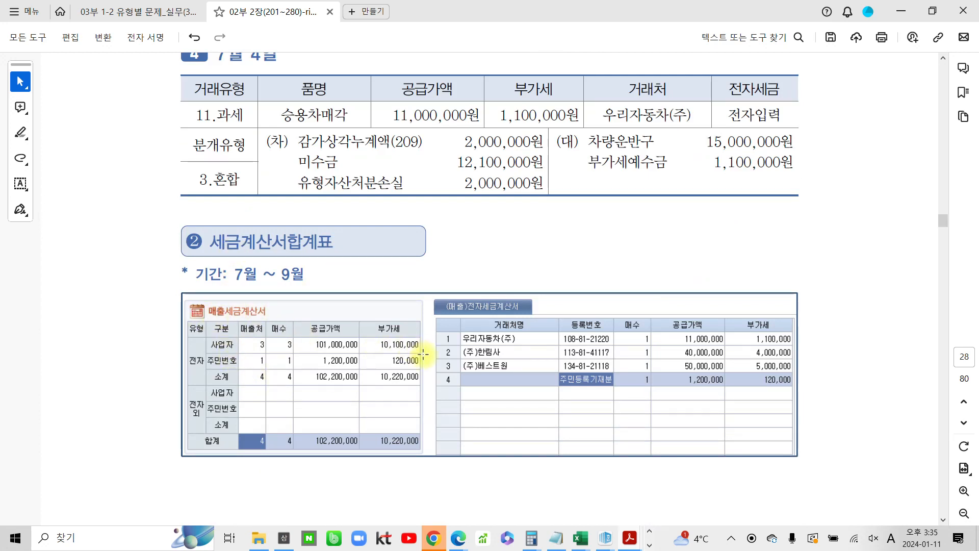
{"action": "scroll", "coordinate": [417, 357], "scroll_direction": "down", "scroll_amount": 3}
{"action": "scroll", "coordinate": [420, 361], "scroll_direction": "down", "scroll_amount": 6}
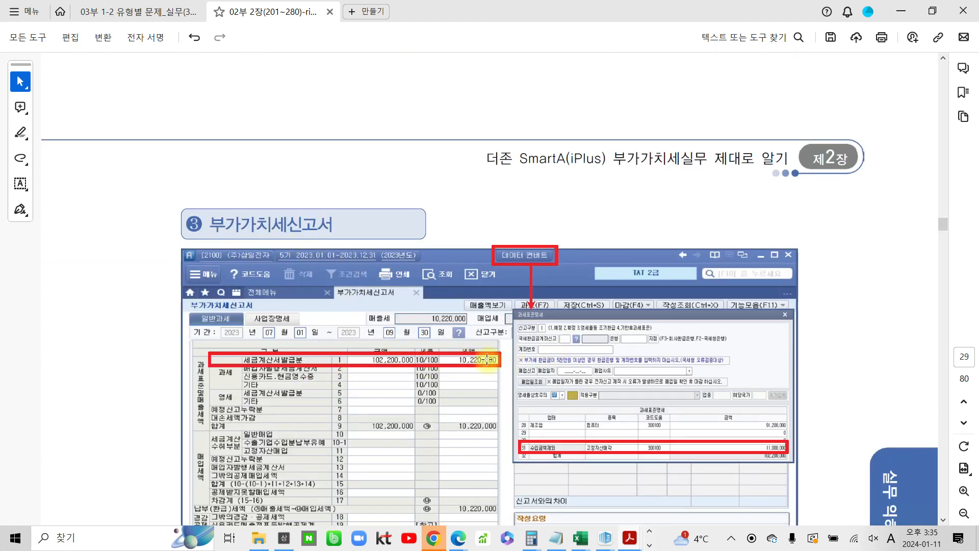
{"action": "scroll", "coordinate": [472, 361], "scroll_direction": "down", "scroll_amount": 2}
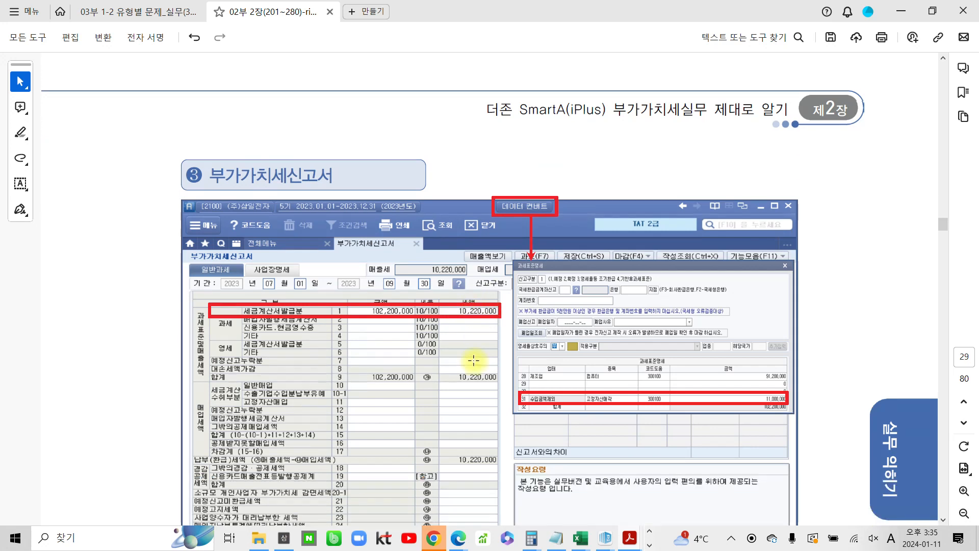
{"action": "scroll", "coordinate": [473, 361], "scroll_direction": "down", "scroll_amount": 3}
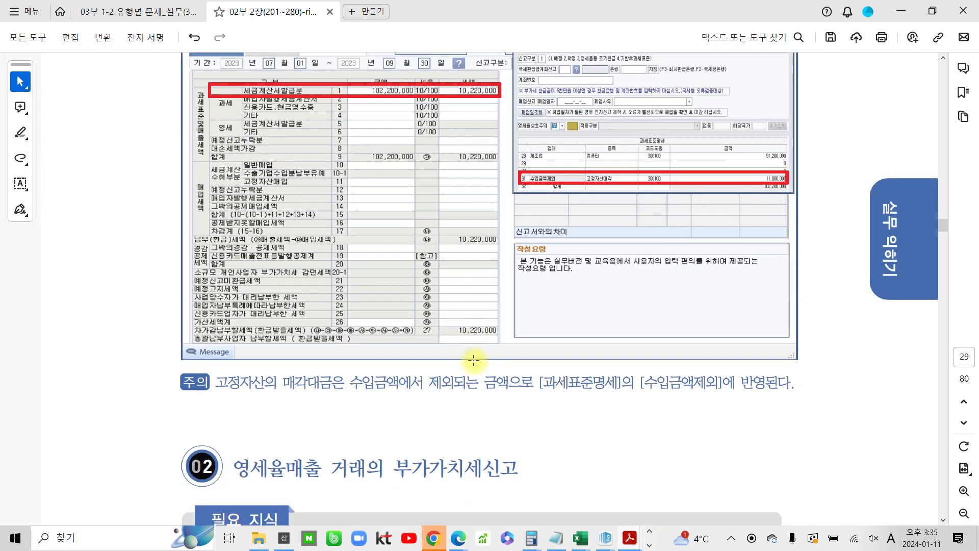
{"action": "scroll", "coordinate": [468, 361], "scroll_direction": "down", "scroll_amount": 1}
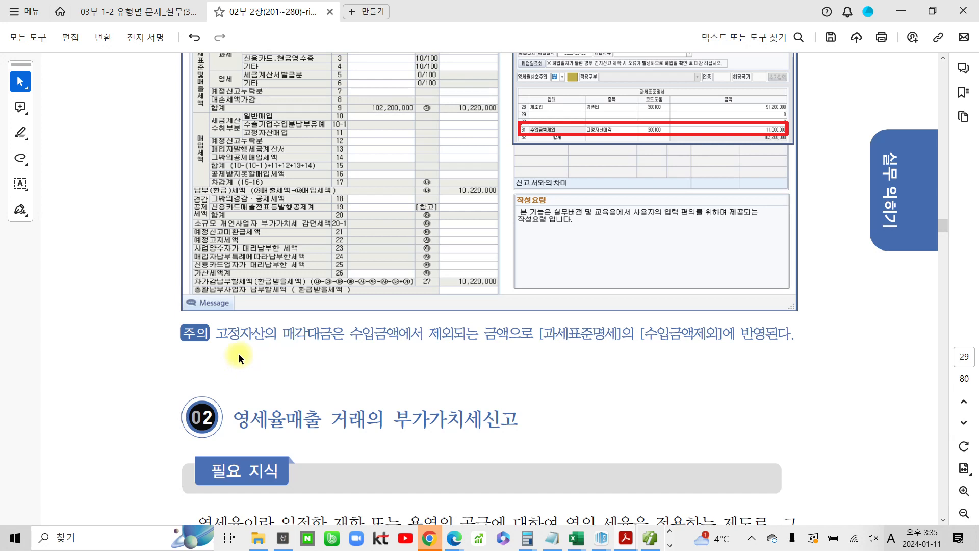
Highlight the note phrase "고정자산의 매각대금은 수입금액에서 제외되는" in the textbook PDF
{"action": "scroll", "coordinate": [238, 353], "scroll_direction": "up", "scroll_amount": 1}
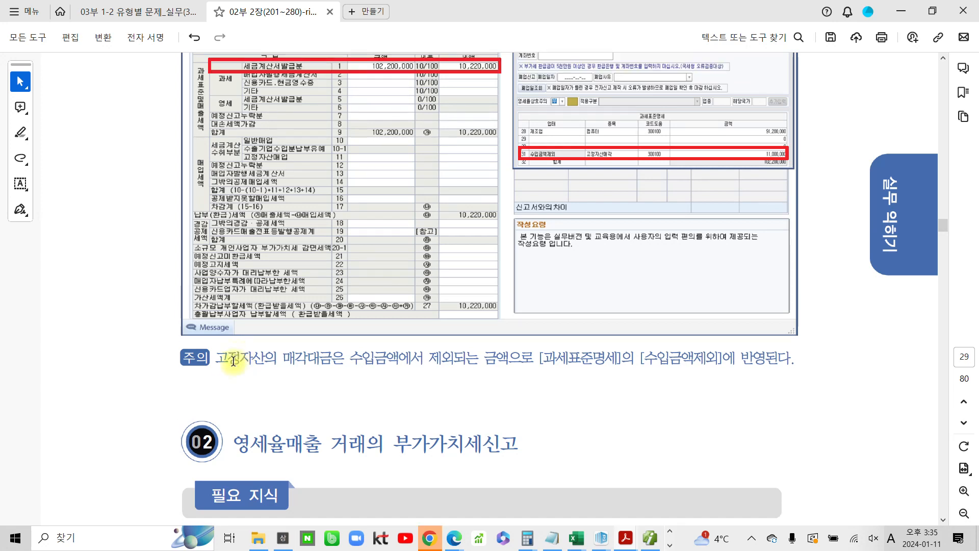
{"action": "left_click_drag", "start_coordinate": [222, 360], "coordinate": [357, 354]}
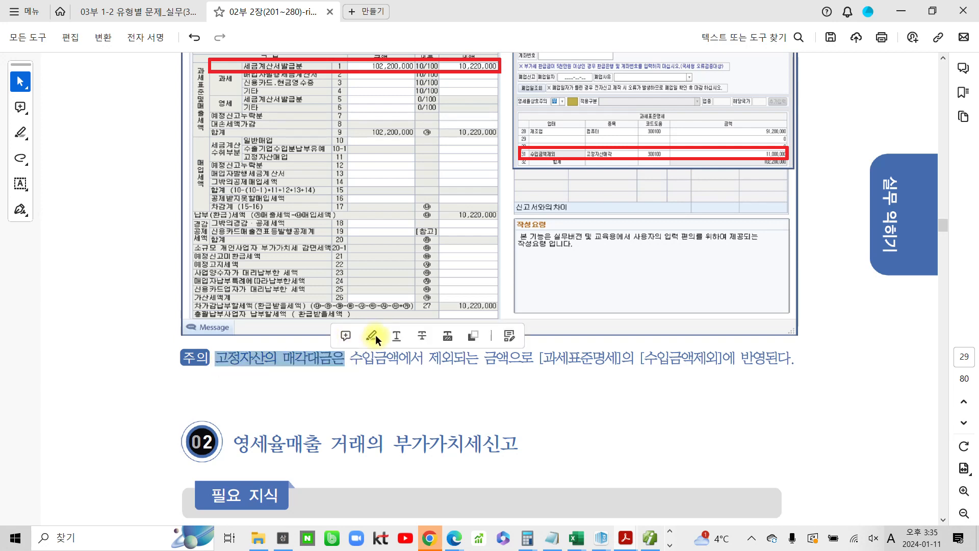
{"action": "left_click", "coordinate": [374, 335]}
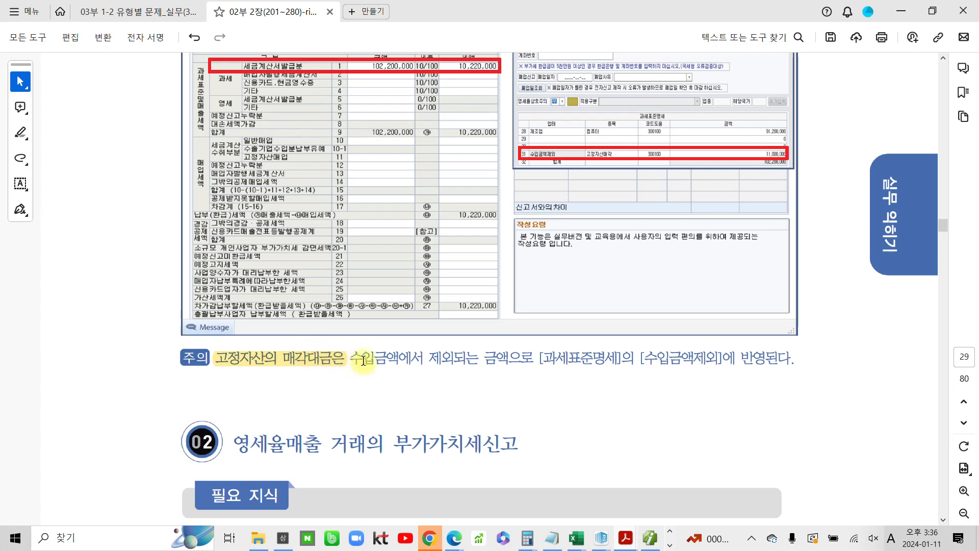
{"action": "left_click_drag", "start_coordinate": [351, 360], "coordinate": [479, 364]}
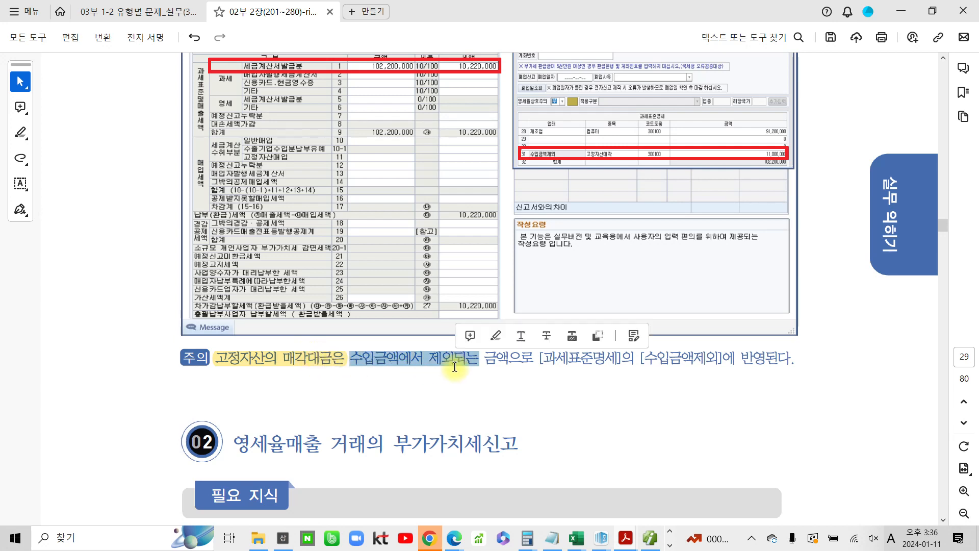
{"action": "left_click", "coordinate": [495, 337]}
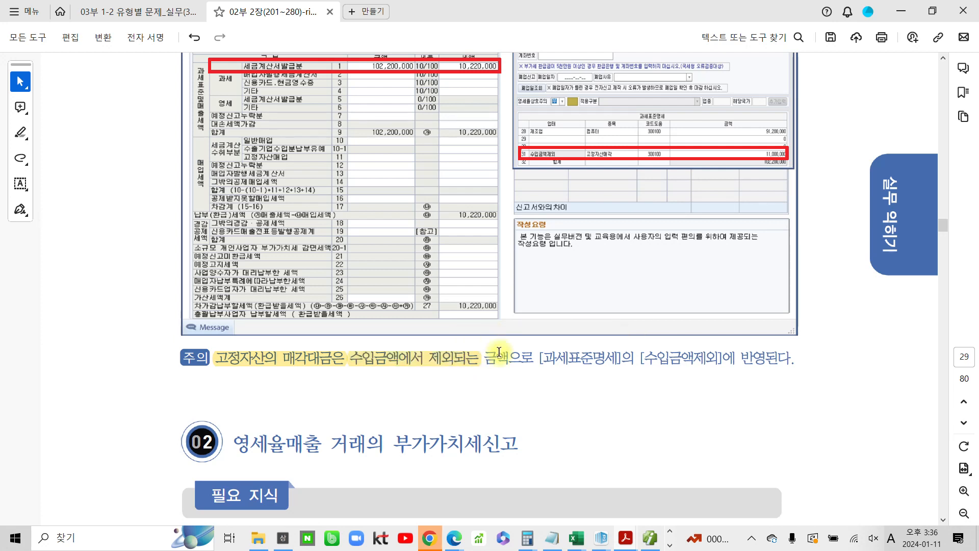
Examine the textbook's 부가가치세신고서 illustration and its 과세표준명세 popup with the 수입금액제외 line
{"action": "scroll", "coordinate": [485, 372], "scroll_direction": "up", "scroll_amount": 1}
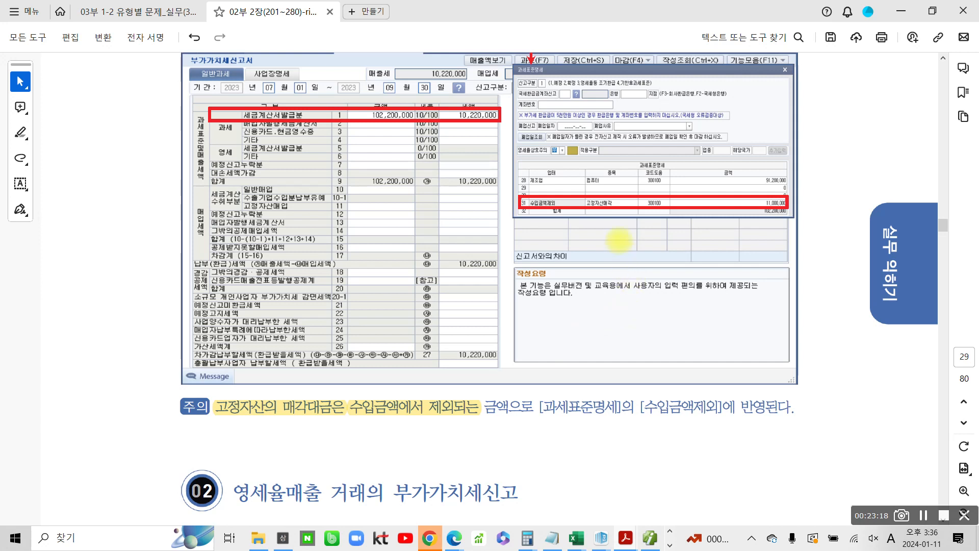
{"action": "mouse_move", "coordinate": [517, 165]}
{"action": "left_mouse_down"}
{"action": "mouse_move", "coordinate": [648, 187]}
{"action": "mouse_move", "coordinate": [803, 186]}
{"action": "left_mouse_up"}
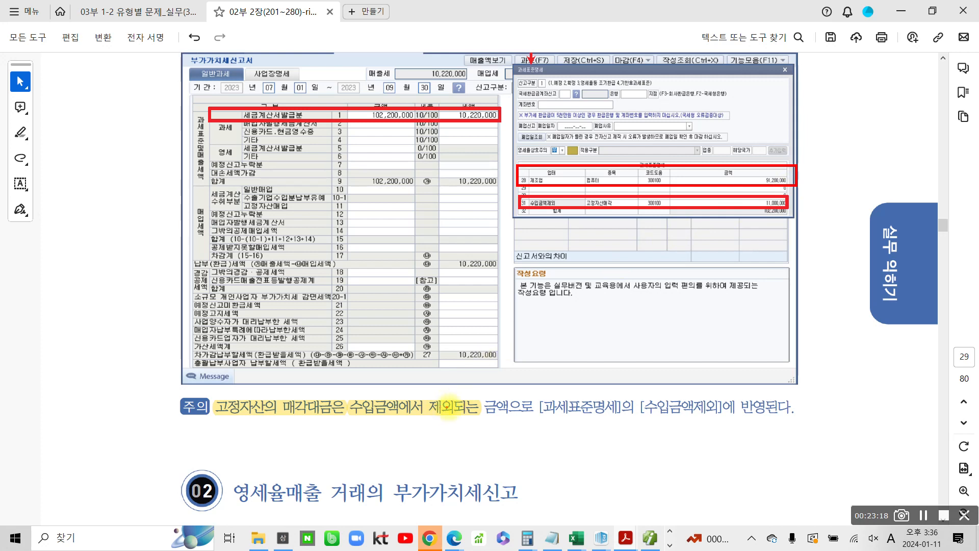
{"action": "left_click_drag", "start_coordinate": [535, 420], "coordinate": [618, 416]}
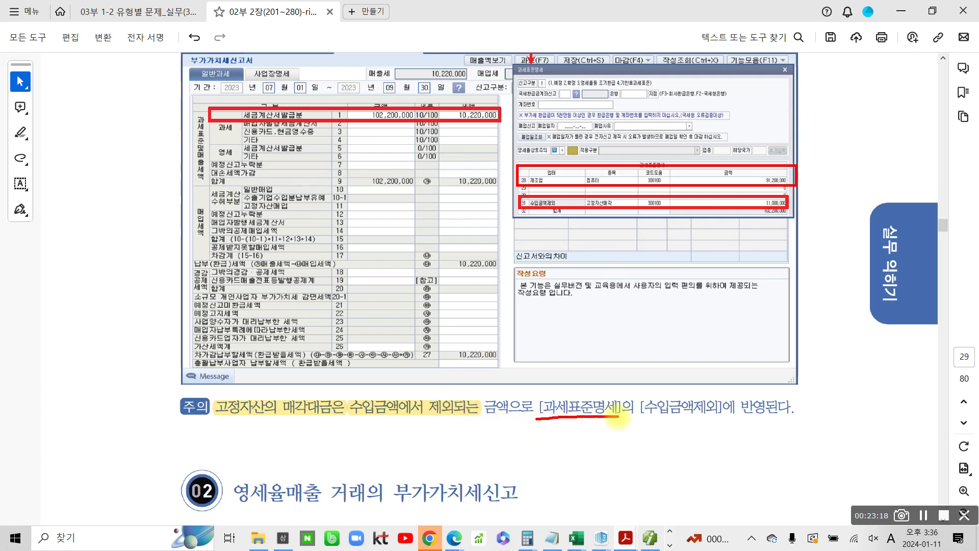
{"action": "mouse_move", "coordinate": [521, 48]}
{"action": "left_mouse_down"}
{"action": "mouse_move", "coordinate": [563, 58]}
{"action": "mouse_move", "coordinate": [530, 36]}
{"action": "left_mouse_up"}
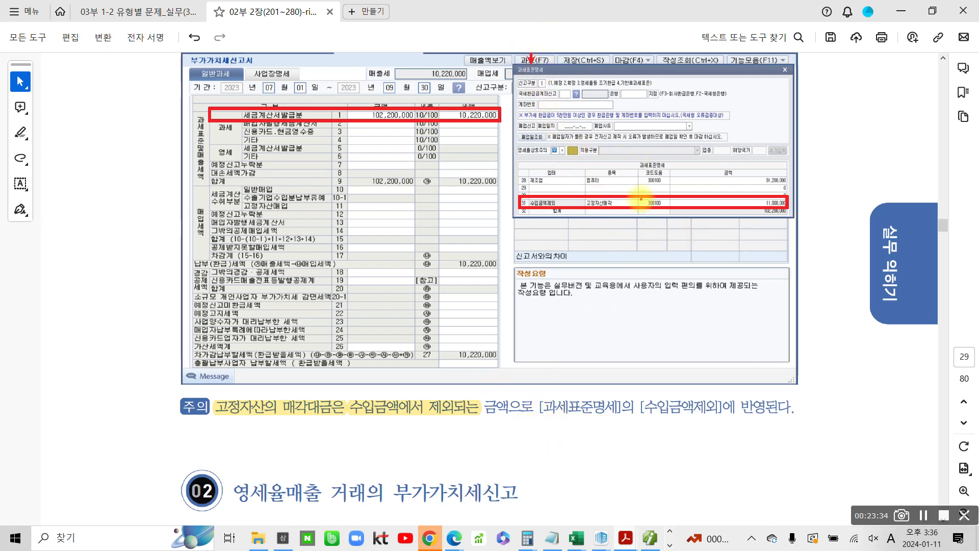
{"action": "mouse_move", "coordinate": [623, 148]}
{"action": "left_mouse_down"}
{"action": "mouse_move", "coordinate": [642, 166]}
{"action": "mouse_move", "coordinate": [685, 171]}
{"action": "left_mouse_up"}
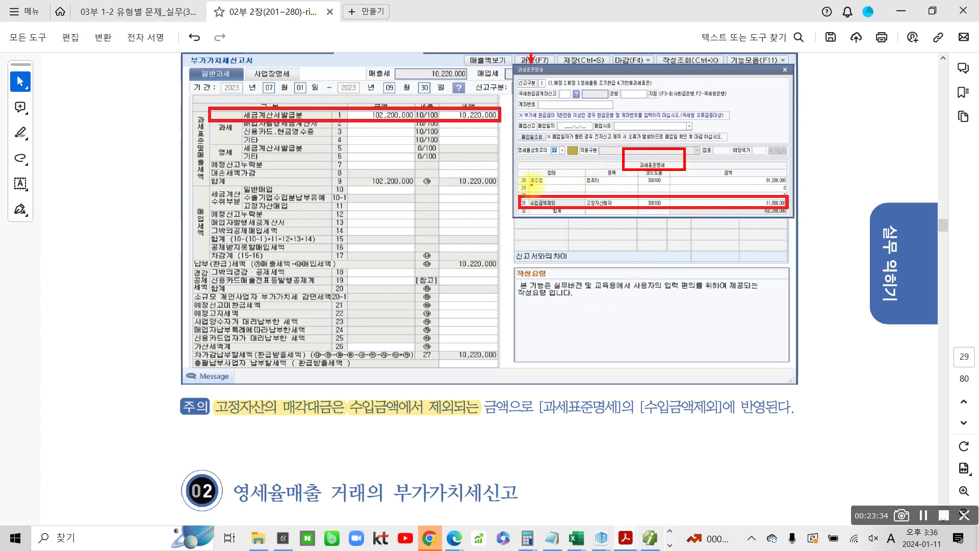
{"action": "left_click_drag", "start_coordinate": [528, 183], "coordinate": [582, 183]}
{"action": "left_click_drag", "start_coordinate": [752, 185], "coordinate": [804, 185]}
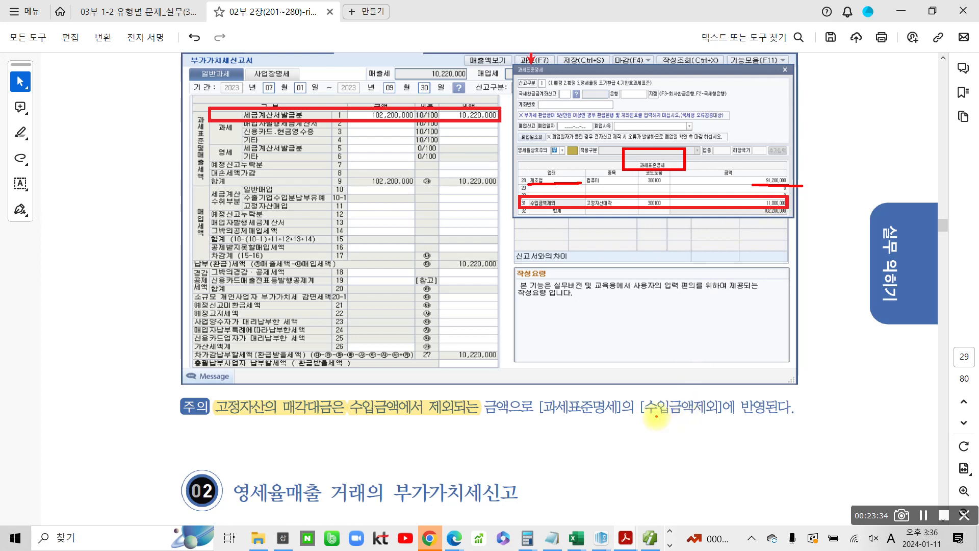
{"action": "left_click_drag", "start_coordinate": [645, 418], "coordinate": [790, 420]}
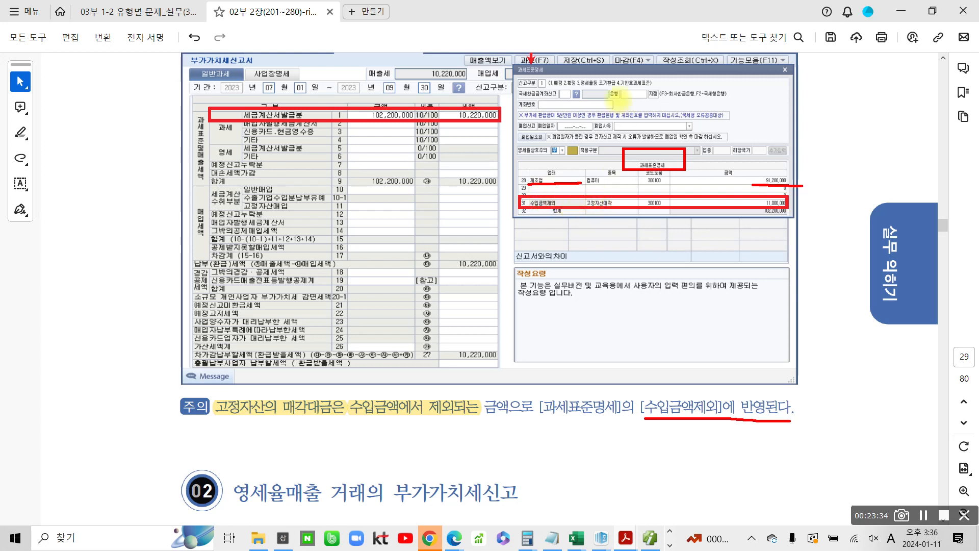
{"action": "mouse_move", "coordinate": [510, 76]}
{"action": "left_mouse_down"}
{"action": "mouse_move", "coordinate": [530, 28]}
{"action": "mouse_move", "coordinate": [541, 136]}
{"action": "left_mouse_up"}
{"action": "key", "text": "Escape"}
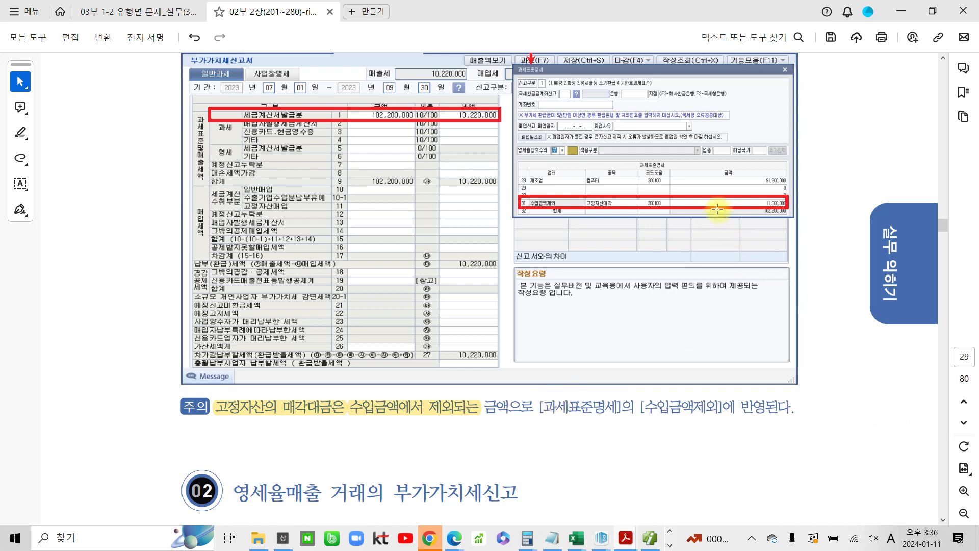
Return to the accounting program, open the 부가가치세신고서 and load it for 2023-07-01 to 2023-09-30 as 정기신고
{"action": "left_click", "coordinate": [649, 538]}
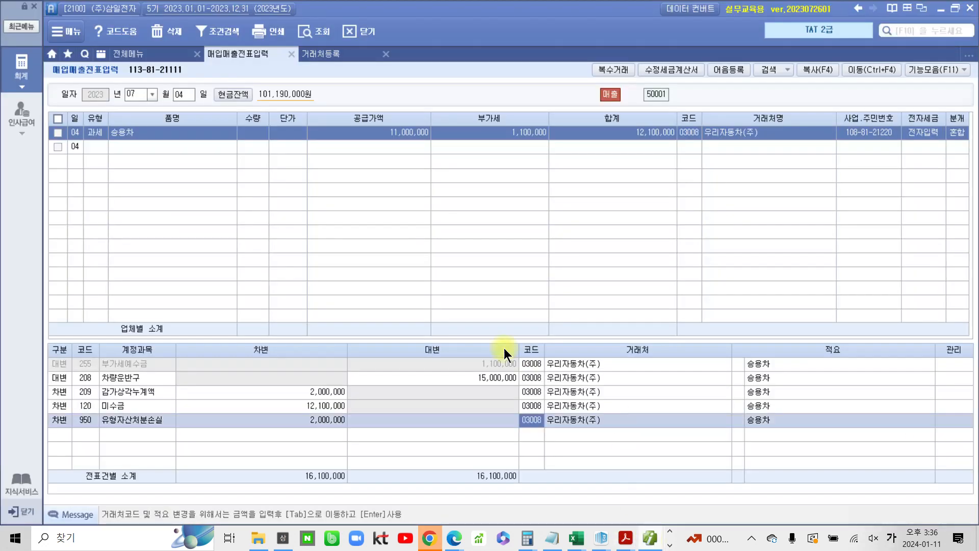
{"action": "left_click", "coordinate": [24, 67]}
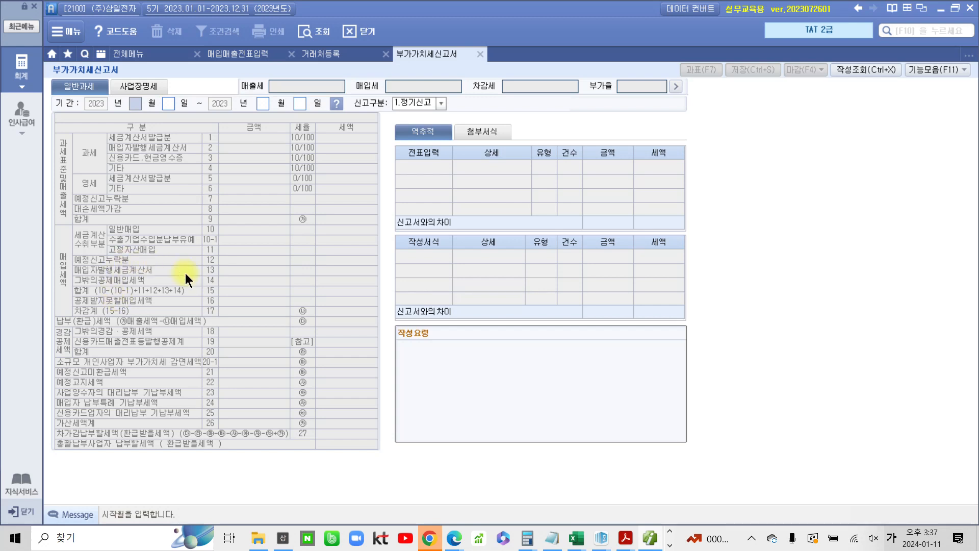
{"action": "type", "text": "07"}
{"action": "key", "text": "Return"}
{"action": "type", "text": "01"}
{"action": "key", "text": "Return"}
{"action": "type", "text": "09"}
{"action": "key", "text": "Return"}
{"action": "type", "text": "30"}
{"action": "key", "text": "Return"}
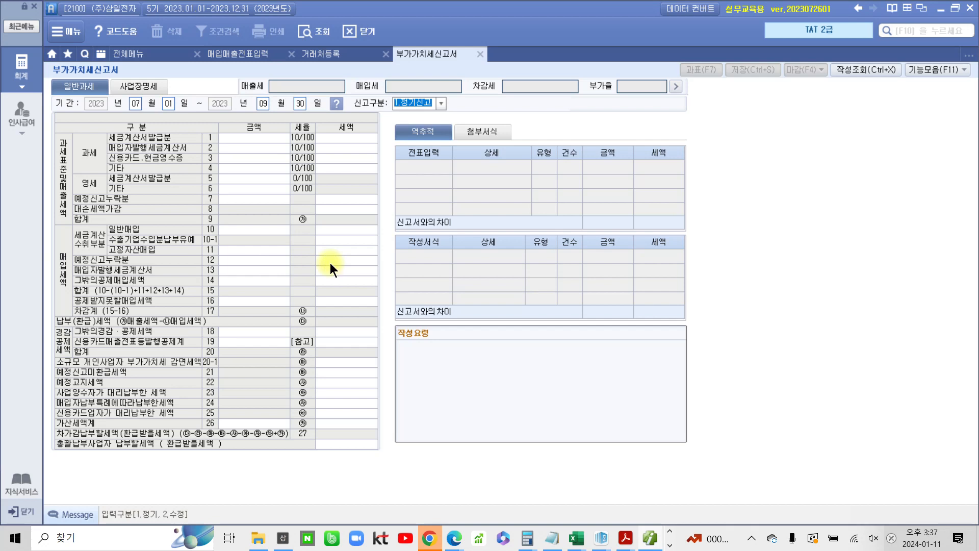
{"action": "key", "text": "Return"}
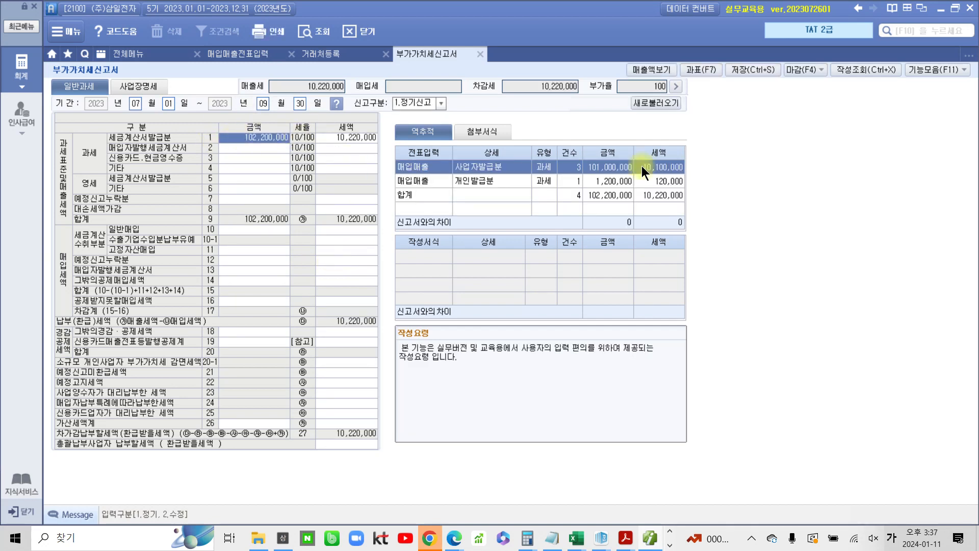
Open the 과세표준명세 popup and enter 고정자산매각 as the 종목 of the 수입금액제외 row
{"action": "left_click", "coordinate": [696, 67]}
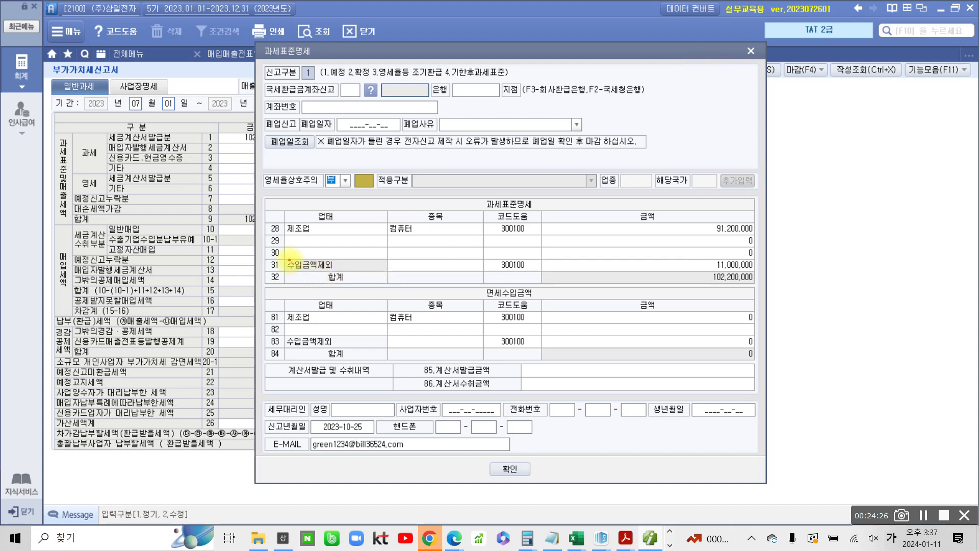
{"action": "mouse_move", "coordinate": [281, 258]}
{"action": "left_mouse_down"}
{"action": "mouse_move", "coordinate": [584, 279]}
{"action": "mouse_move", "coordinate": [767, 274]}
{"action": "left_mouse_up"}
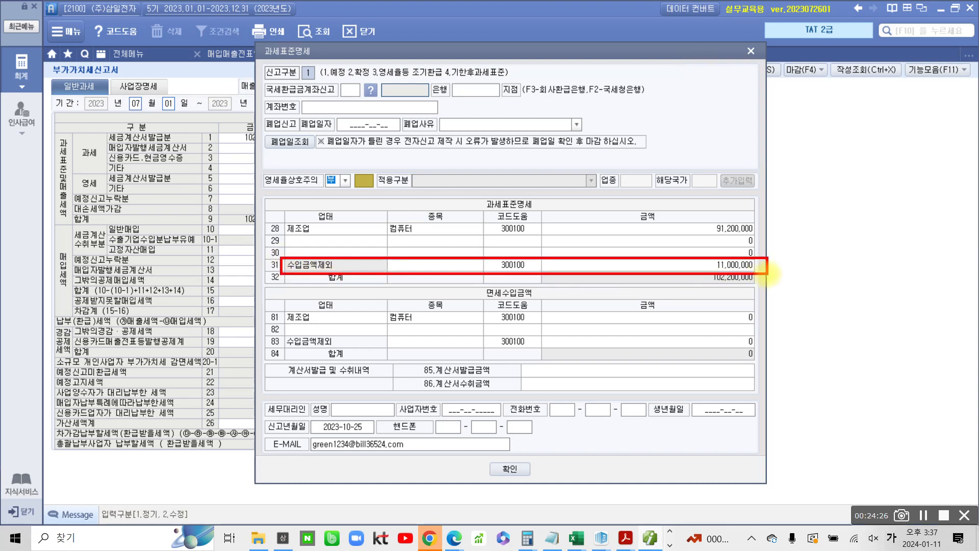
{"action": "left_click", "coordinate": [408, 267]}
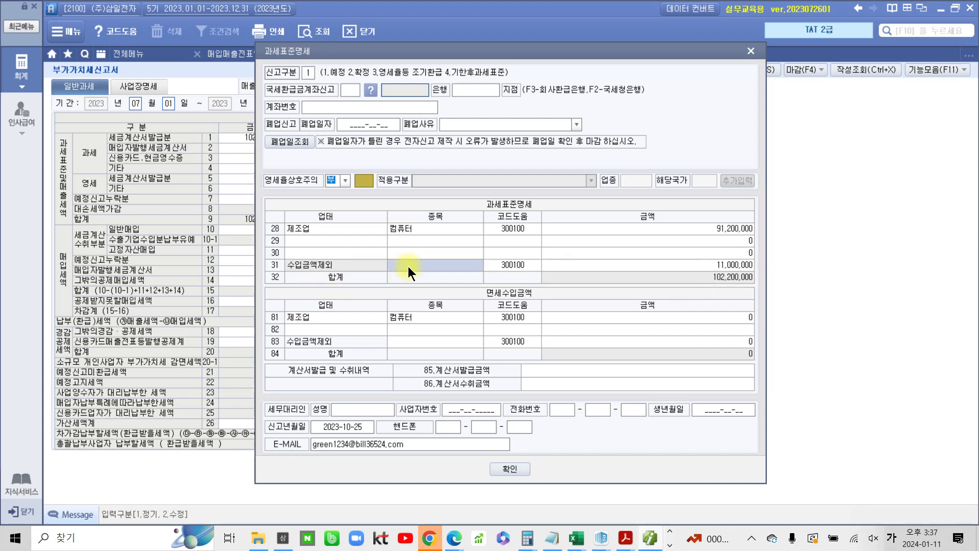
{"action": "type", "text": "55"}
{"action": "left_click_drag", "start_coordinate": [405, 266], "coordinate": [355, 264]}
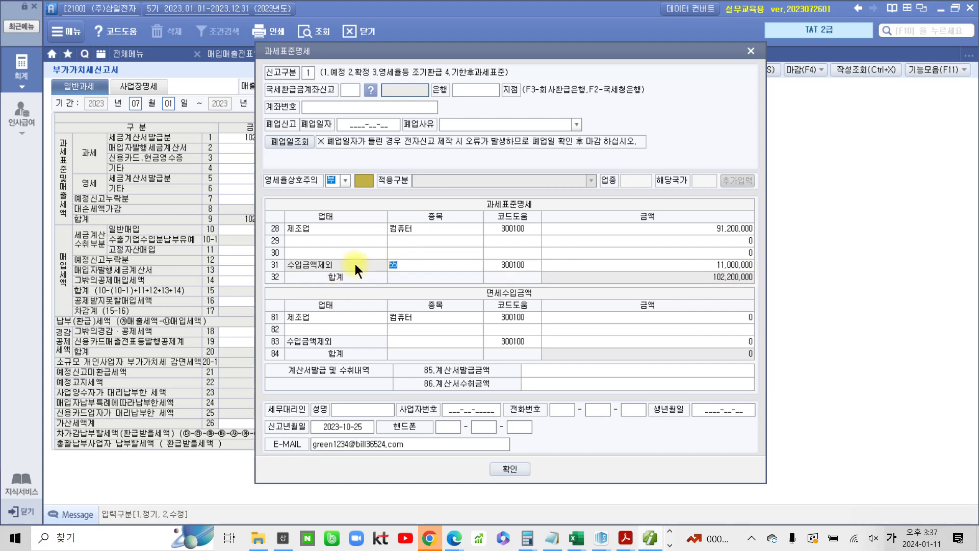
{"action": "key", "text": "Delete"}
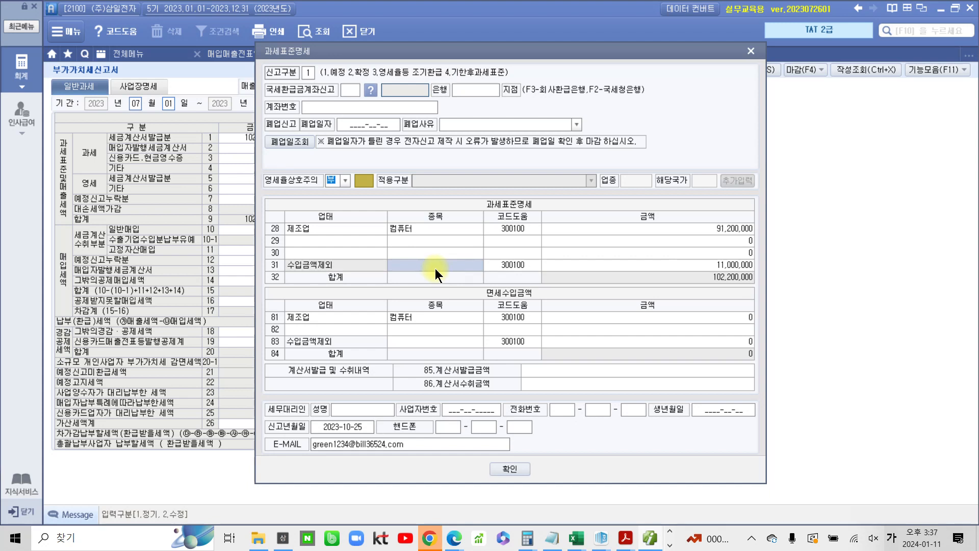
{"action": "type", "text": "고정"}
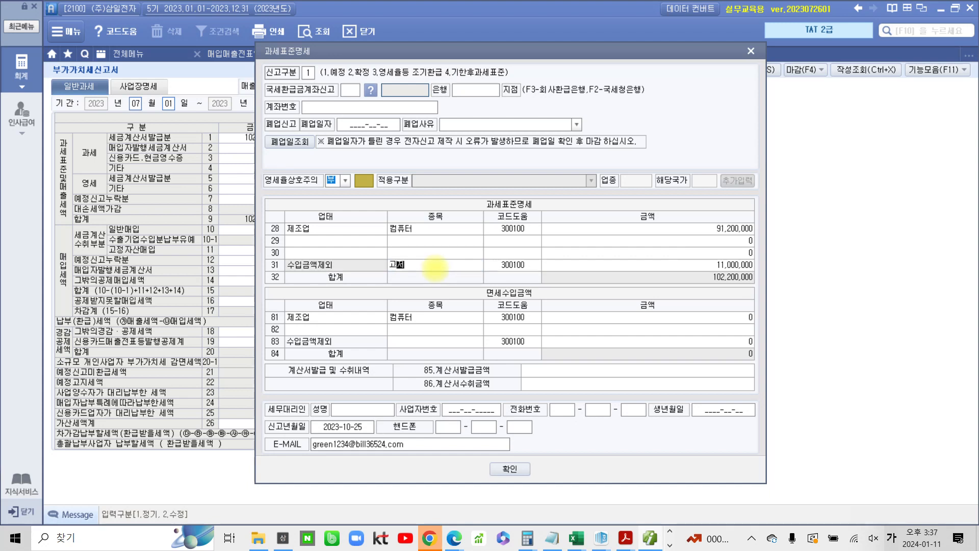
{"action": "type", "text": "자사매각"}
{"action": "key", "text": "Return"}
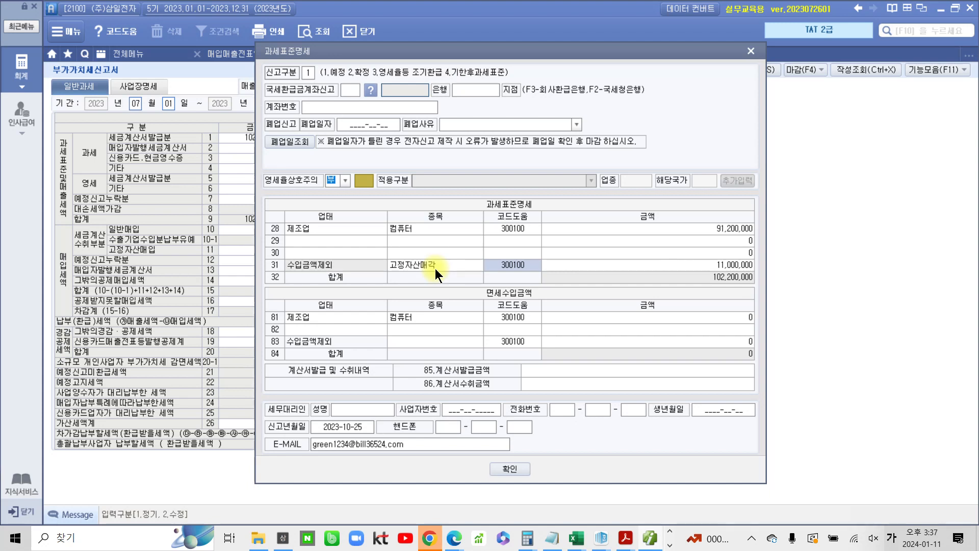
{"action": "left_click", "coordinate": [436, 268]}
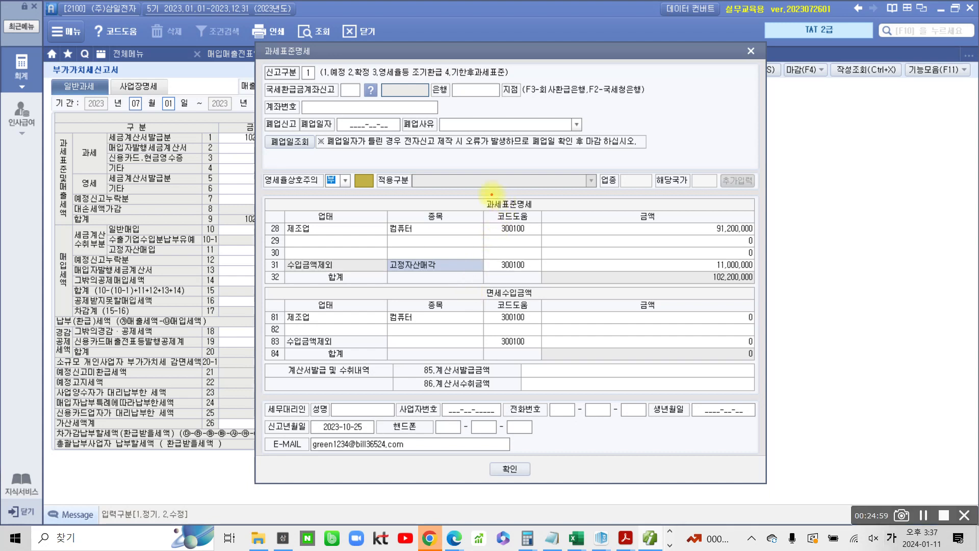
Compare the 과세표준명세 rows and total with the return's lines 1 and 9, then confirm the popup
{"action": "left_click_drag", "start_coordinate": [483, 195], "coordinate": [551, 210]}
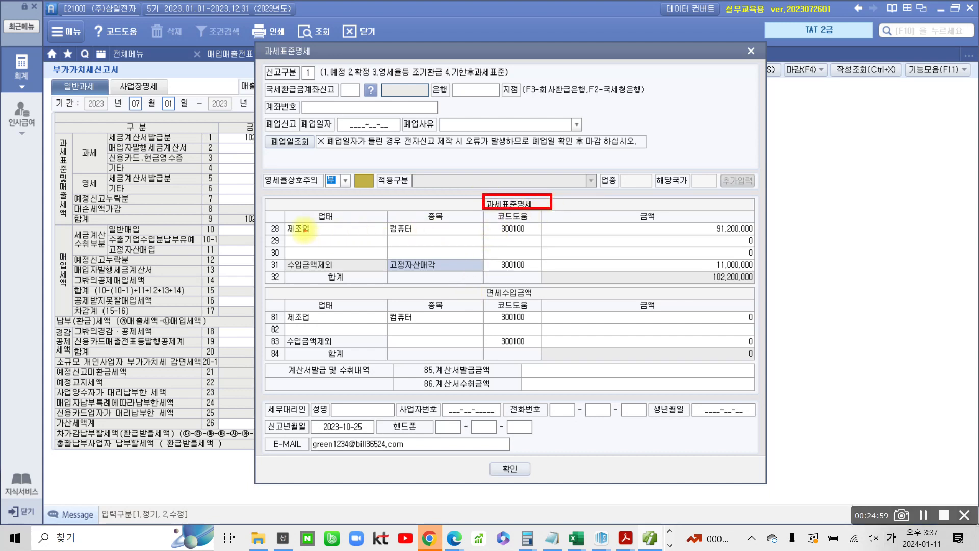
{"action": "left_click_drag", "start_coordinate": [263, 232], "coordinate": [436, 237]}
{"action": "left_click_drag", "start_coordinate": [709, 235], "coordinate": [749, 234]}
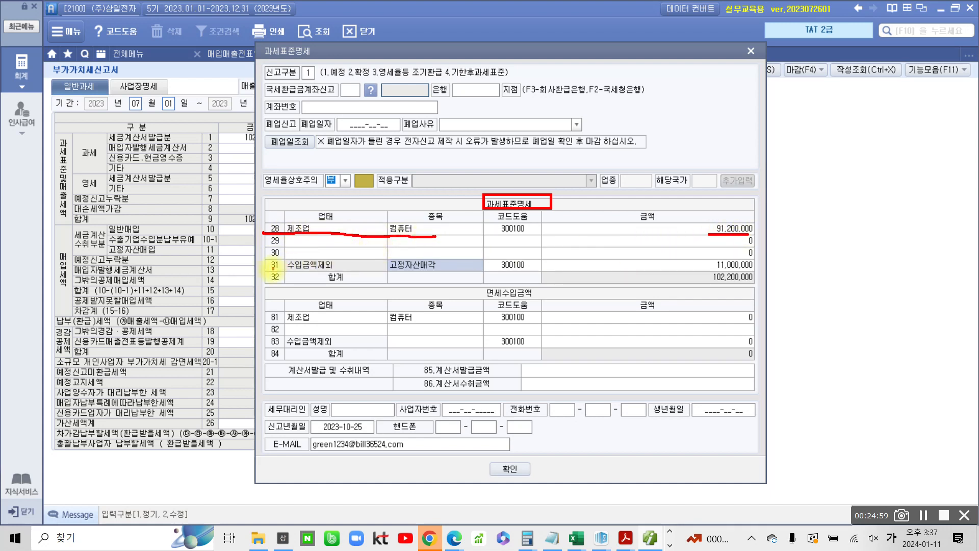
{"action": "left_click_drag", "start_coordinate": [271, 267], "coordinate": [343, 268]}
{"action": "left_click_drag", "start_coordinate": [706, 271], "coordinate": [759, 270]}
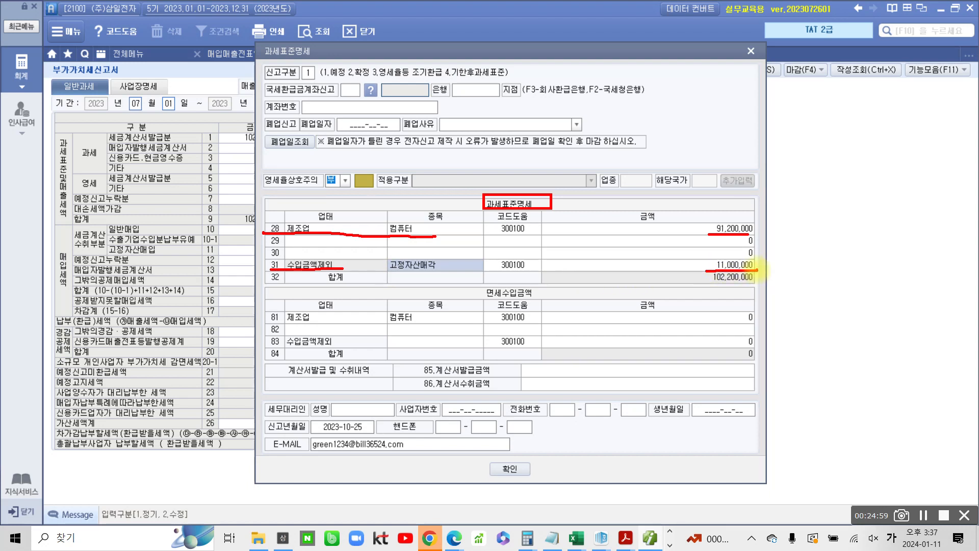
{"action": "key", "text": "Escape"}
{"action": "left_click_drag", "start_coordinate": [476, 56], "coordinate": [682, 70]}
{"action": "key", "text": "ctrl+2"}
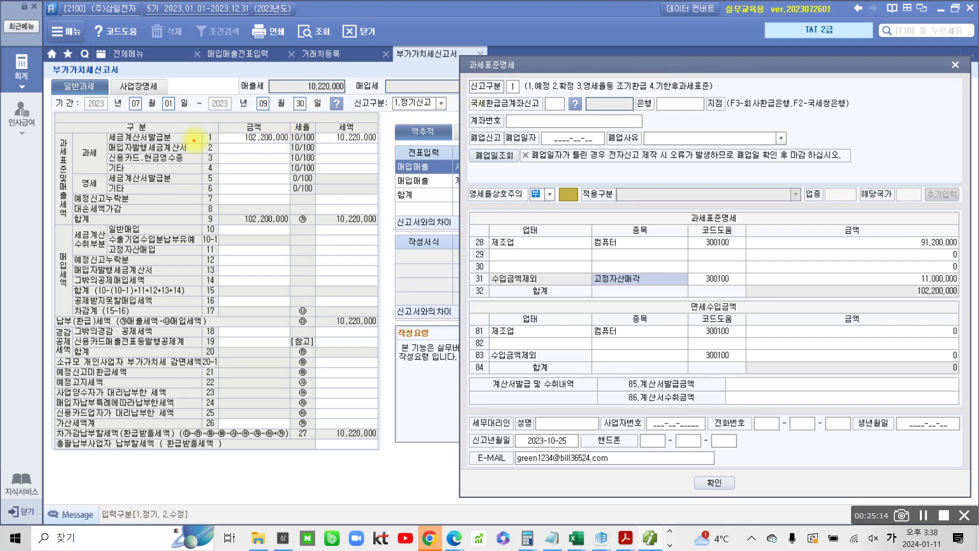
{"action": "mouse_move", "coordinate": [199, 127]}
{"action": "left_mouse_down"}
{"action": "mouse_move", "coordinate": [309, 156]}
{"action": "mouse_move", "coordinate": [295, 147]}
{"action": "left_mouse_up"}
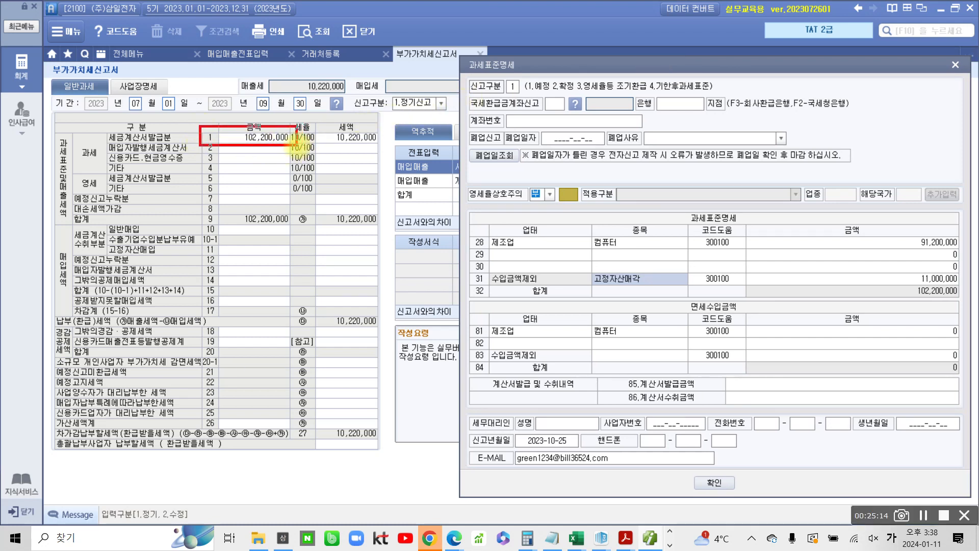
{"action": "left_click_drag", "start_coordinate": [236, 113], "coordinate": [240, 124]}
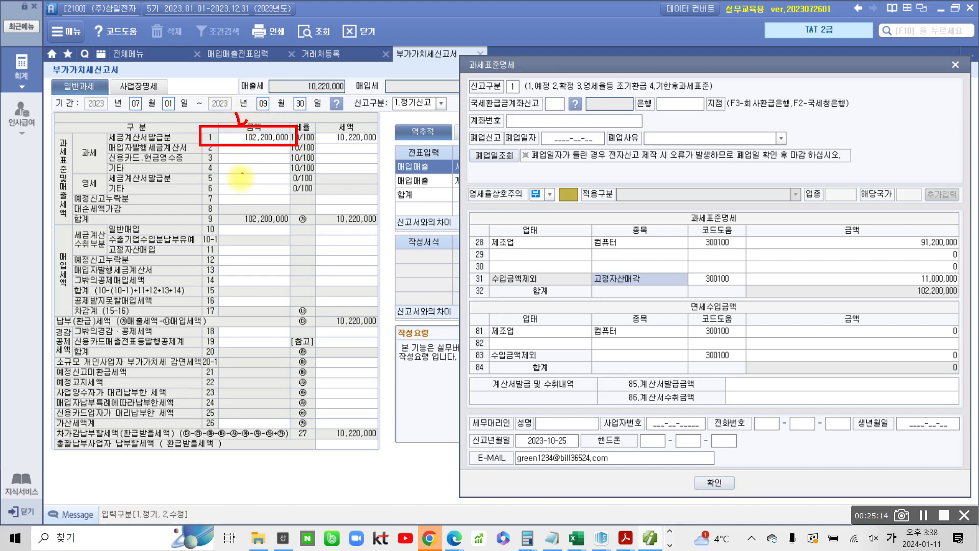
{"action": "left_click_drag", "start_coordinate": [199, 208], "coordinate": [305, 228]}
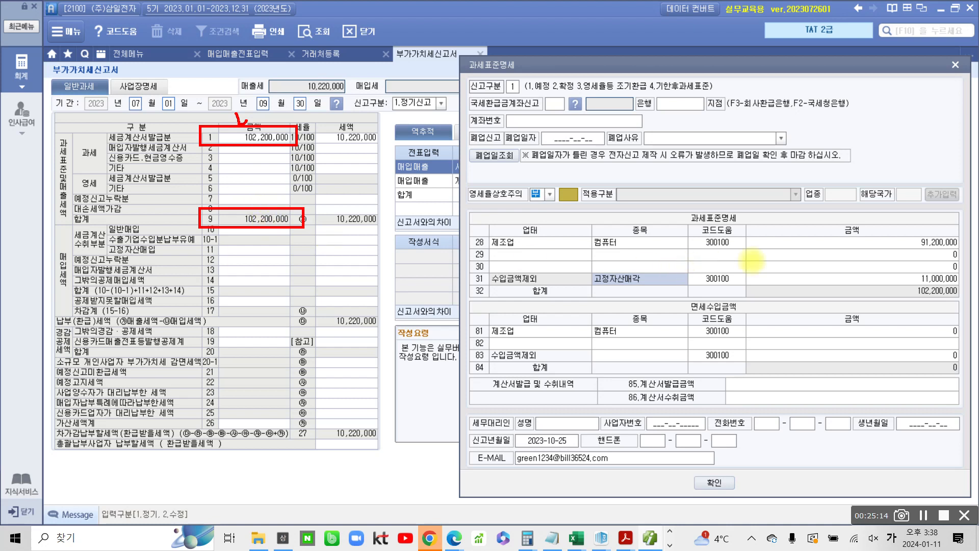
{"action": "mouse_move", "coordinate": [529, 287]}
{"action": "left_mouse_down"}
{"action": "mouse_move", "coordinate": [521, 293]}
{"action": "mouse_move", "coordinate": [538, 301]}
{"action": "mouse_move", "coordinate": [554, 298]}
{"action": "left_mouse_up"}
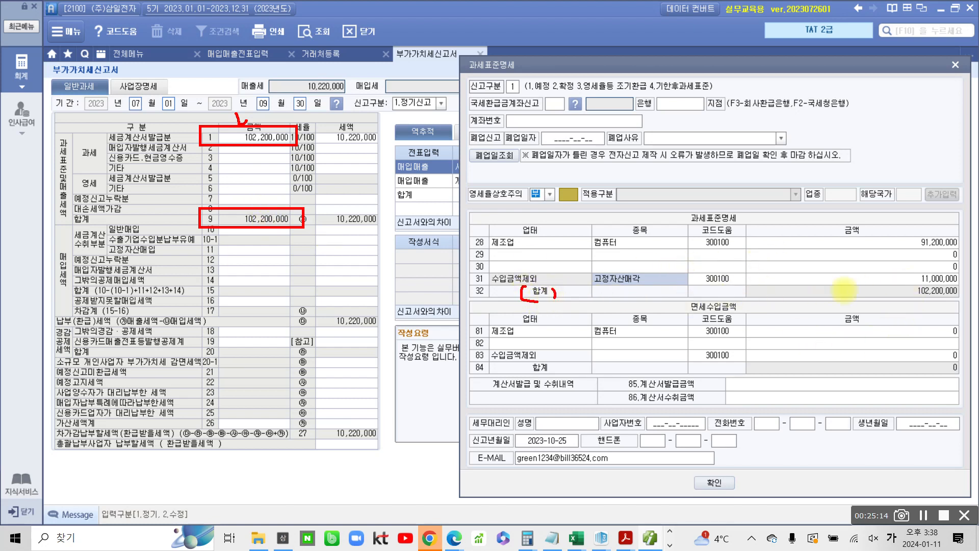
{"action": "mouse_move", "coordinate": [894, 299]}
{"action": "left_mouse_down"}
{"action": "mouse_move", "coordinate": [963, 295]}
{"action": "mouse_move", "coordinate": [913, 279]}
{"action": "mouse_move", "coordinate": [901, 303]}
{"action": "left_mouse_up"}
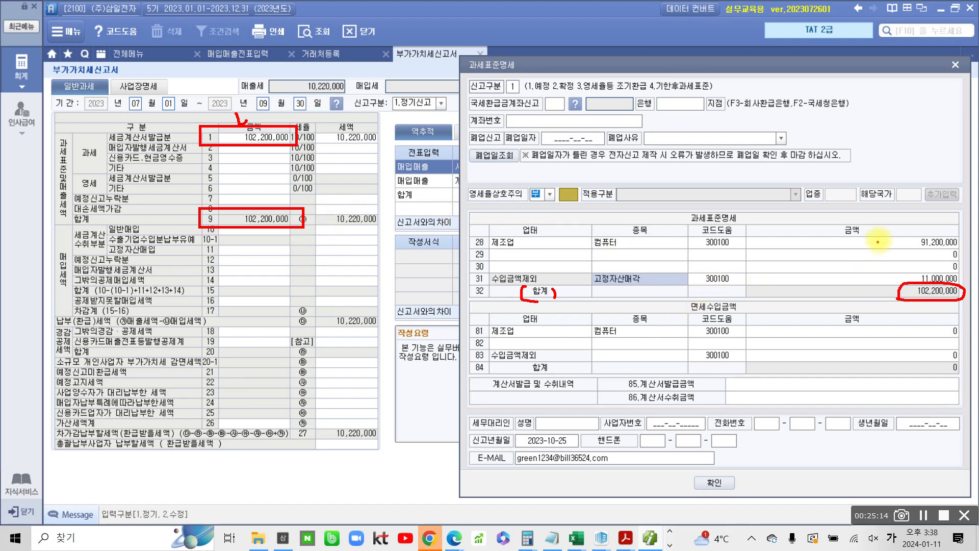
{"action": "left_click_drag", "start_coordinate": [883, 245], "coordinate": [896, 233]}
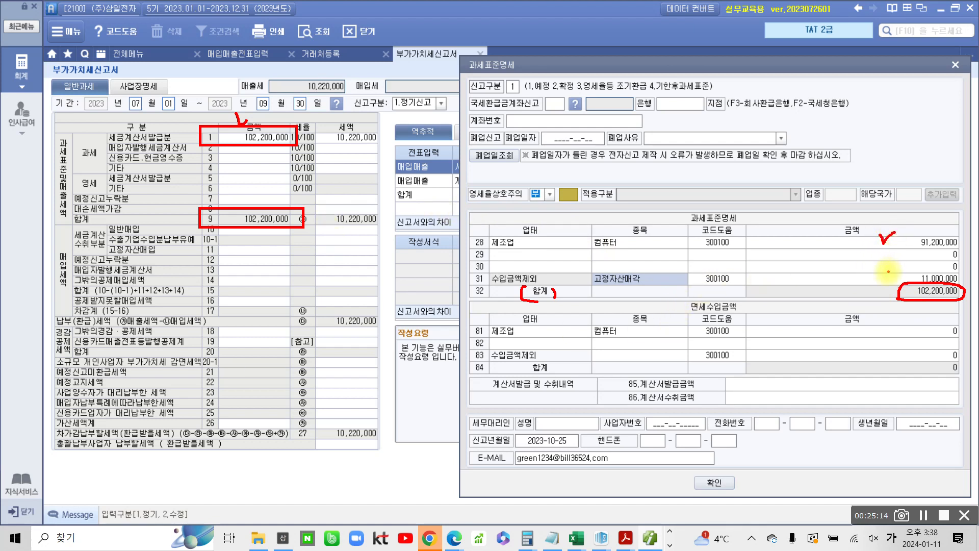
{"action": "left_click_drag", "start_coordinate": [886, 273], "coordinate": [899, 278]}
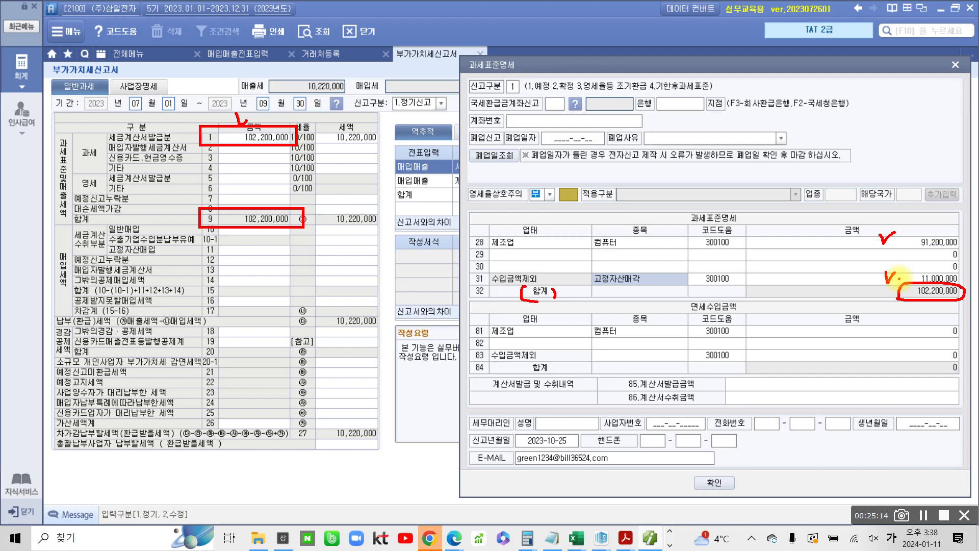
{"action": "key", "text": "Escape"}
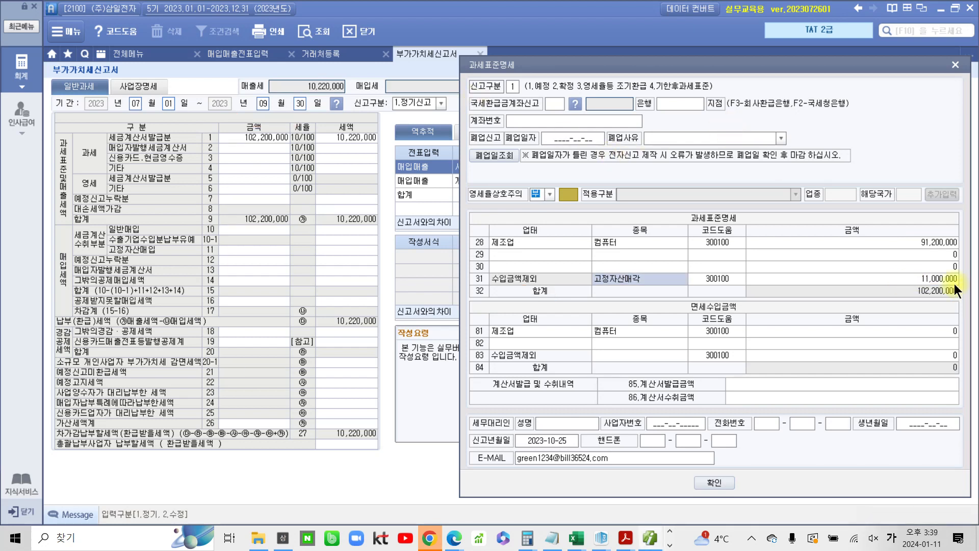
{"action": "left_click", "coordinate": [716, 482]}
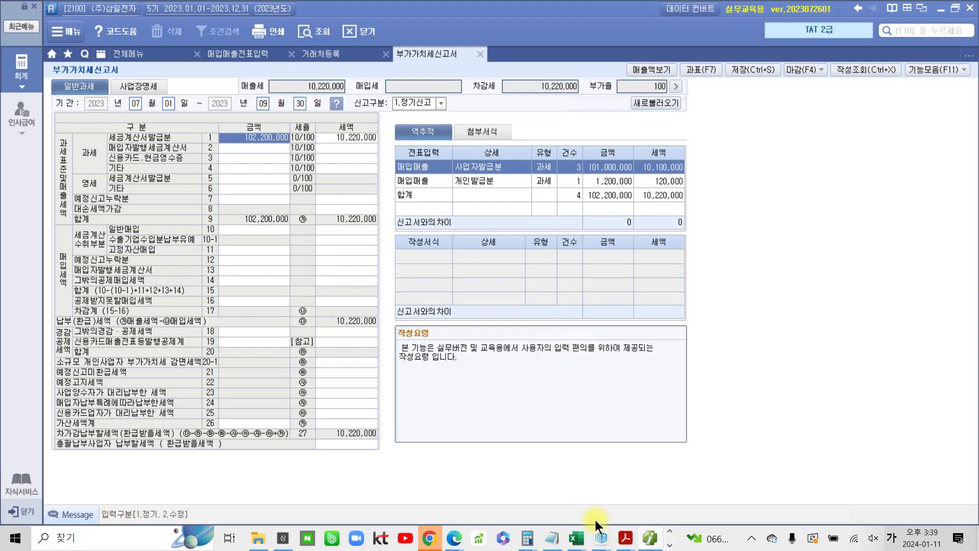
Switch to the textbook PDF and highlight "영세율매출" in the next section's heading
{"action": "mouse_move", "coordinate": [630, 543]}
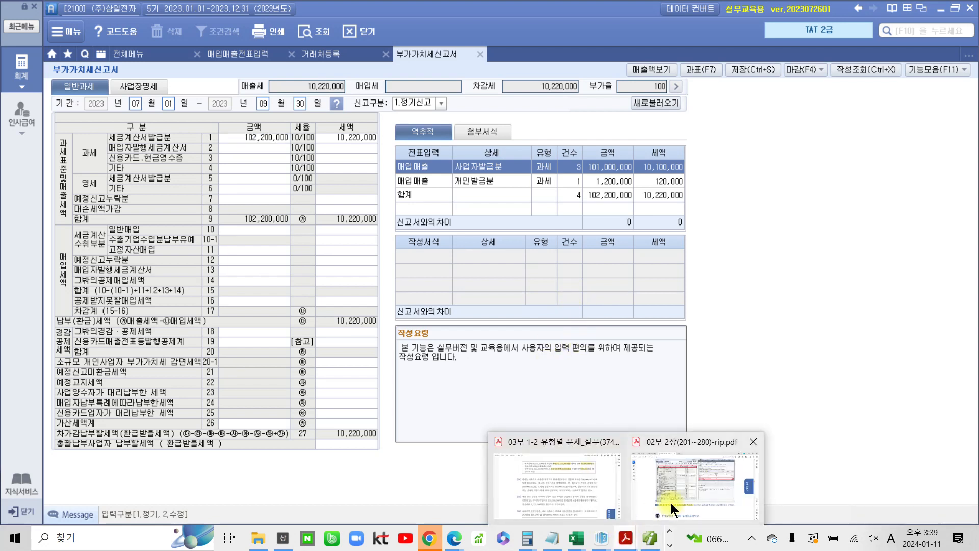
{"action": "left_click", "coordinate": [670, 503]}
{"action": "scroll", "coordinate": [427, 432], "scroll_direction": "down", "scroll_amount": 4}
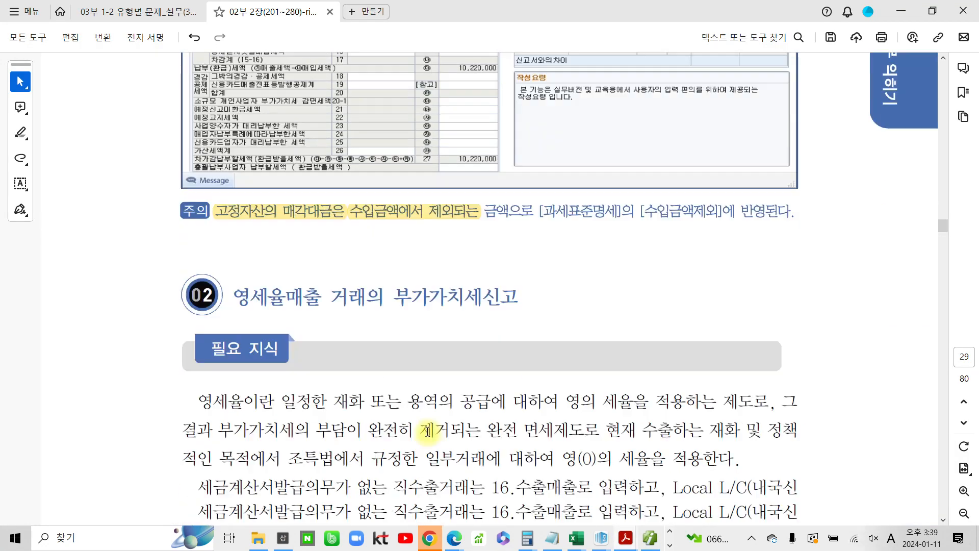
{"action": "left_click_drag", "start_coordinate": [232, 273], "coordinate": [340, 264]}
{"action": "left_click", "coordinate": [354, 248]}
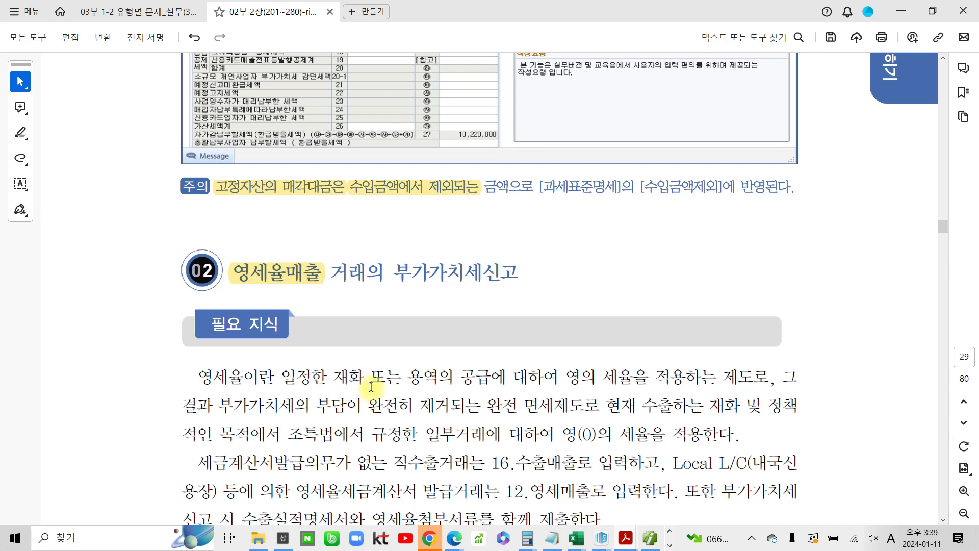
Highlight the phrase "일부거래에 대하여 영(0)의 세율을 적용한다" in the textbook
{"action": "scroll", "coordinate": [372, 388], "scroll_direction": "down", "scroll_amount": 3}
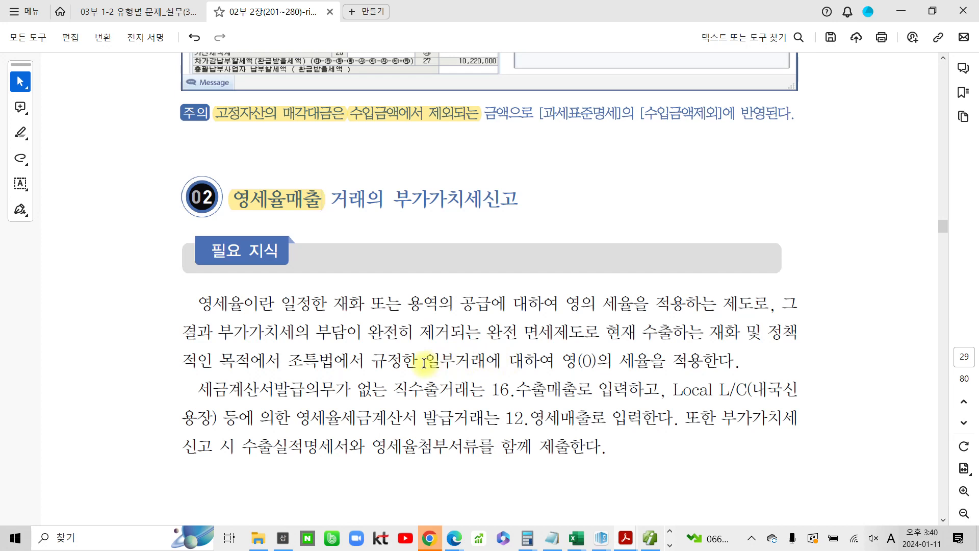
{"action": "left_click_drag", "start_coordinate": [425, 361], "coordinate": [735, 361]}
{"action": "left_click", "coordinate": [758, 337]}
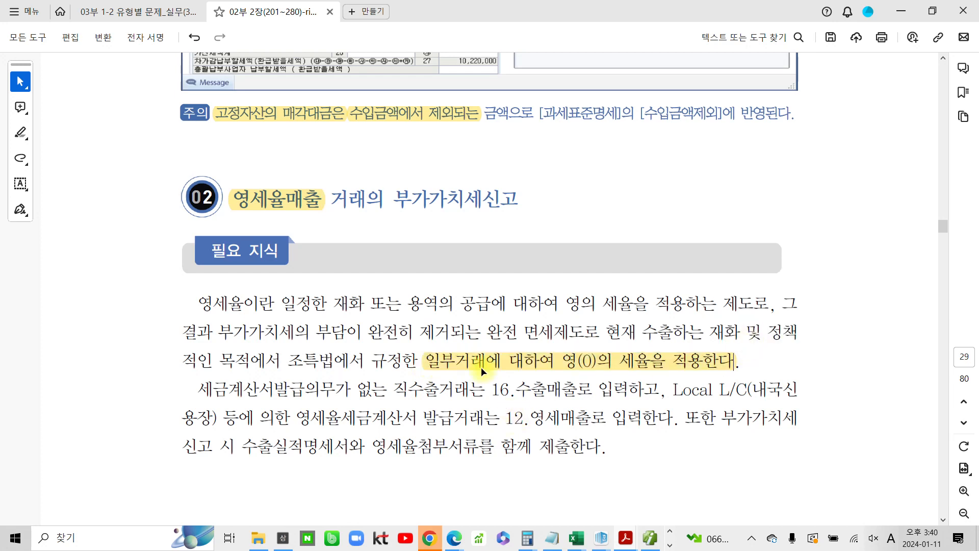
Delete the highlight on the phrase "일부거래에 대하여 영(0)의 세율을 적용한다"
{"action": "scroll", "coordinate": [479, 373], "scroll_direction": "down", "scroll_amount": 2}
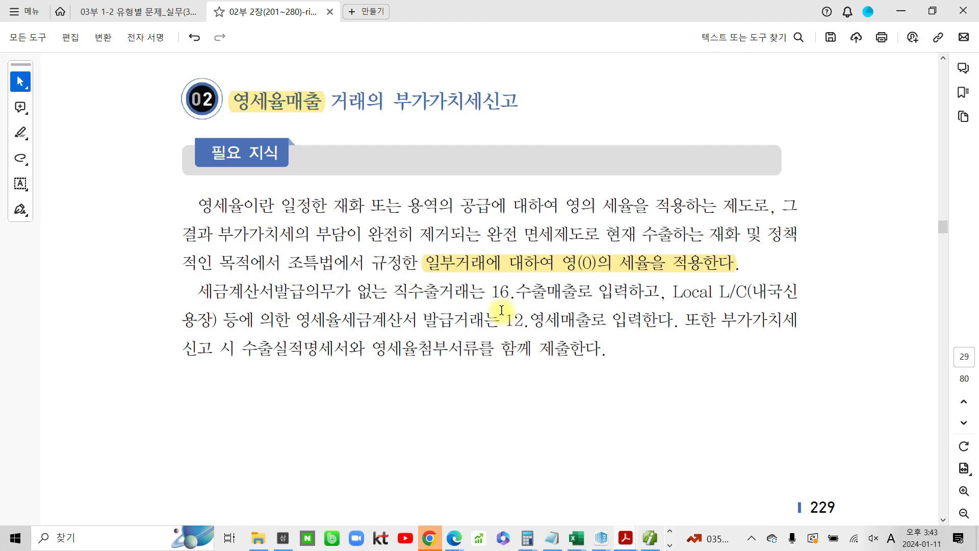
{"action": "left_click", "coordinate": [586, 266]}
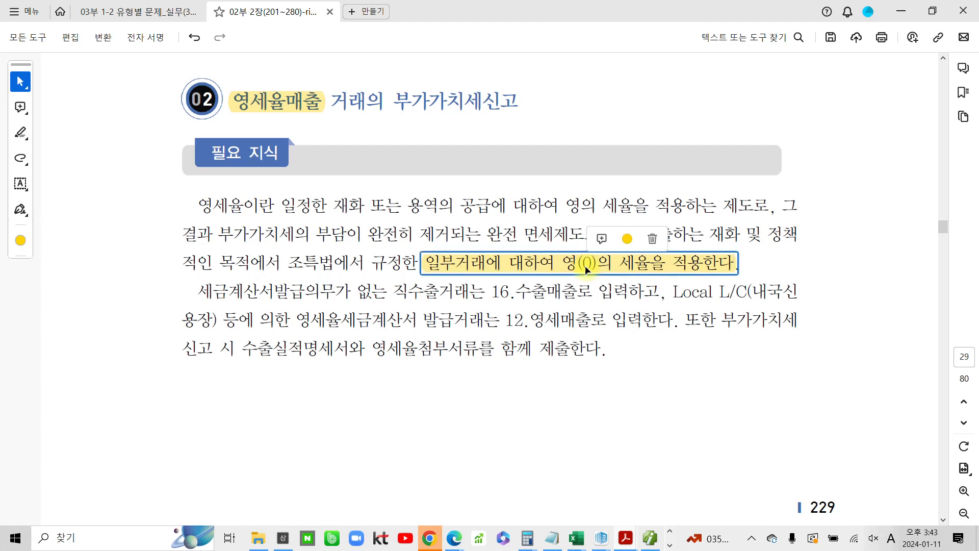
{"action": "left_click", "coordinate": [652, 238]}
{"action": "left_click_drag", "start_coordinate": [430, 262], "coordinate": [609, 269]}
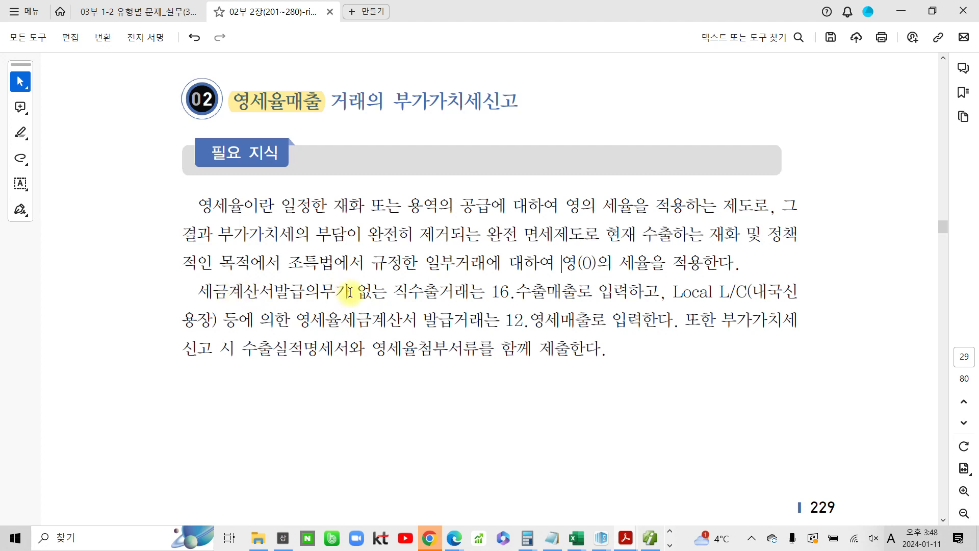
Highlight "직수출" and "16" in the zero-rated sales explanation
{"action": "left_click_drag", "start_coordinate": [397, 291], "coordinate": [440, 291]}
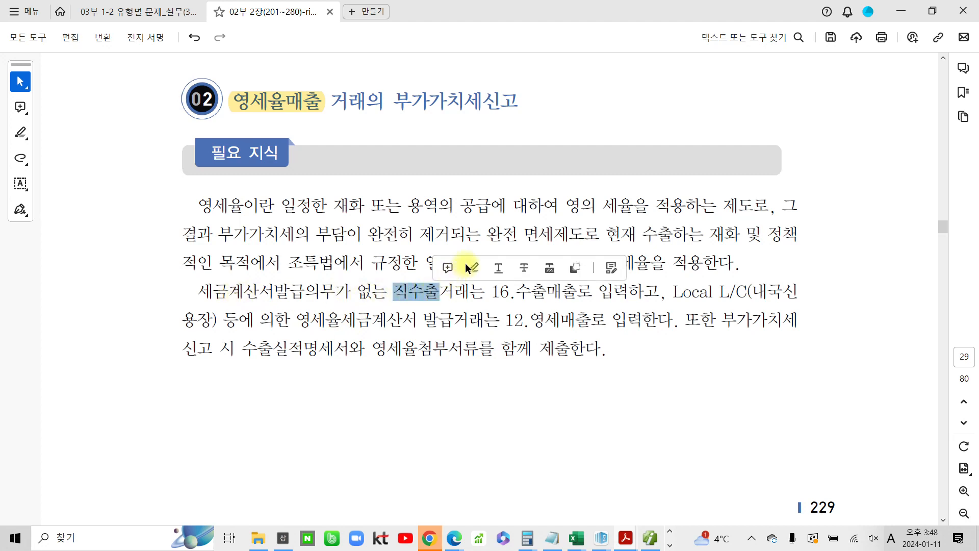
{"action": "left_click", "coordinate": [471, 264]}
{"action": "left_click_drag", "start_coordinate": [493, 292], "coordinate": [515, 289]}
{"action": "left_click", "coordinate": [544, 269]}
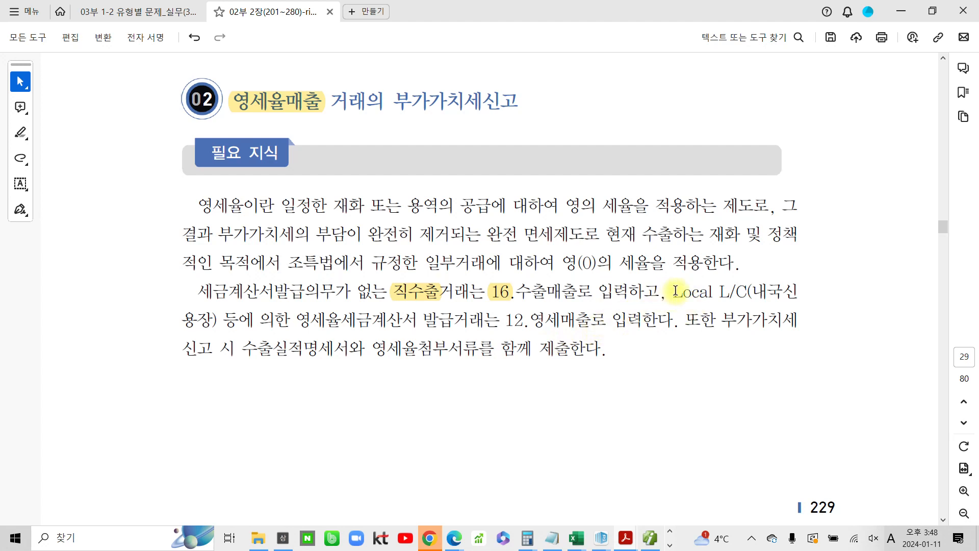
Highlight "(내국신용장)" after Local L/C in the explanation
{"action": "left_click_drag", "start_coordinate": [672, 292], "coordinate": [742, 292]}
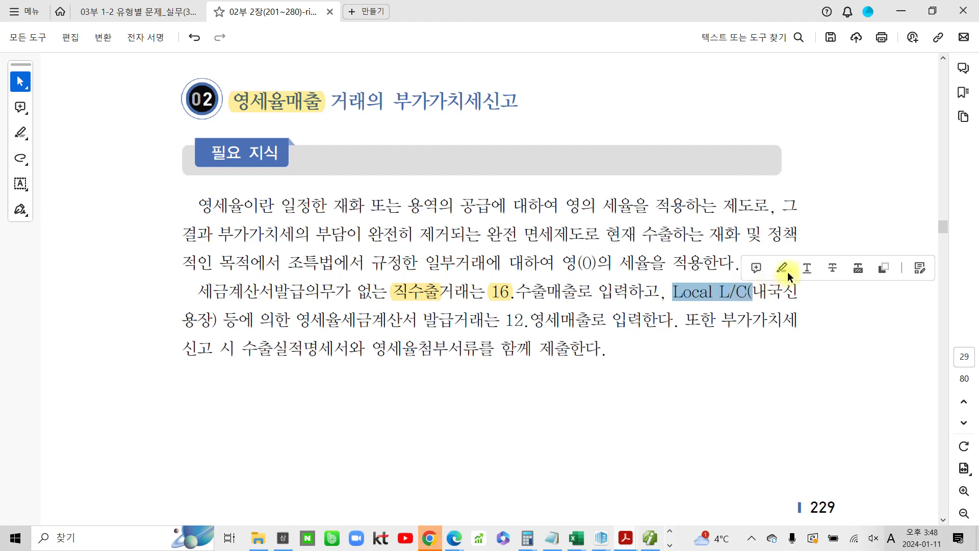
{"action": "left_click", "coordinate": [758, 291]}
{"action": "mouse_move", "coordinate": [758, 291]}
{"action": "left_mouse_down"}
{"action": "mouse_move", "coordinate": [198, 294]}
{"action": "mouse_move", "coordinate": [216, 316]}
{"action": "left_mouse_up"}
{"action": "left_click", "coordinate": [257, 296]}
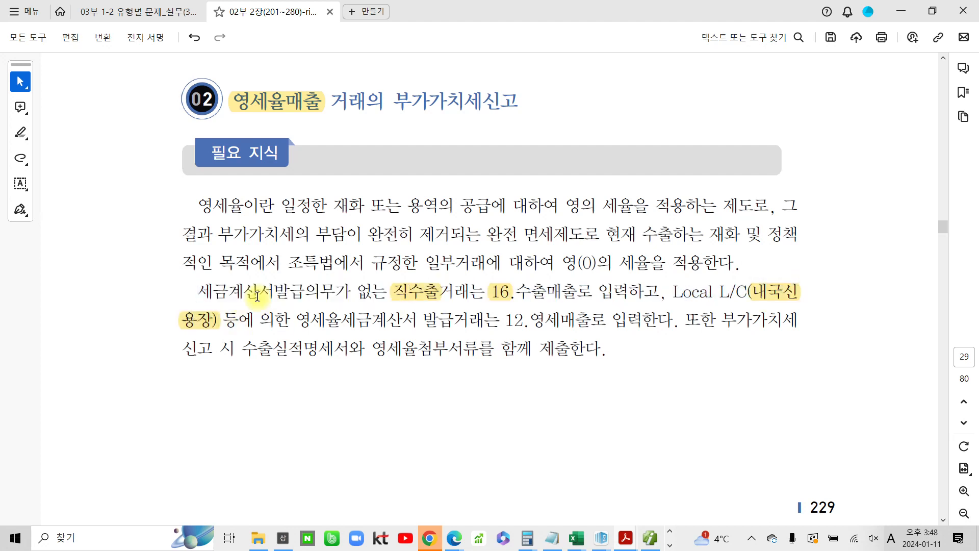
Highlight "영세율세금계산서 발급거래는 12" in the explanation
{"action": "left_click_drag", "start_coordinate": [295, 321], "coordinate": [501, 321]}
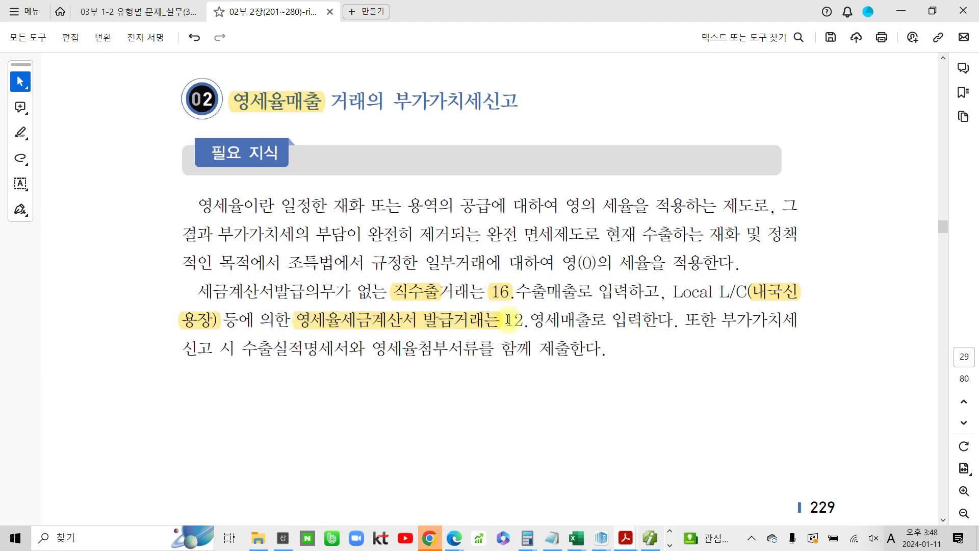
{"action": "mouse_move", "coordinate": [505, 321]}
{"action": "left_mouse_down"}
{"action": "mouse_move", "coordinate": [555, 313]}
{"action": "mouse_move", "coordinate": [525, 320]}
{"action": "left_mouse_up"}
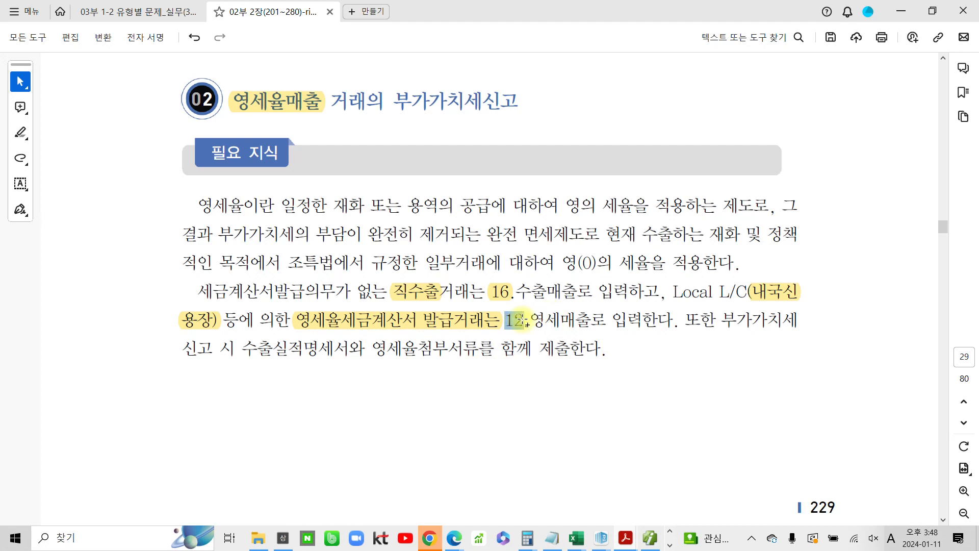
{"action": "left_click", "coordinate": [560, 298]}
{"action": "left_click", "coordinate": [682, 320]}
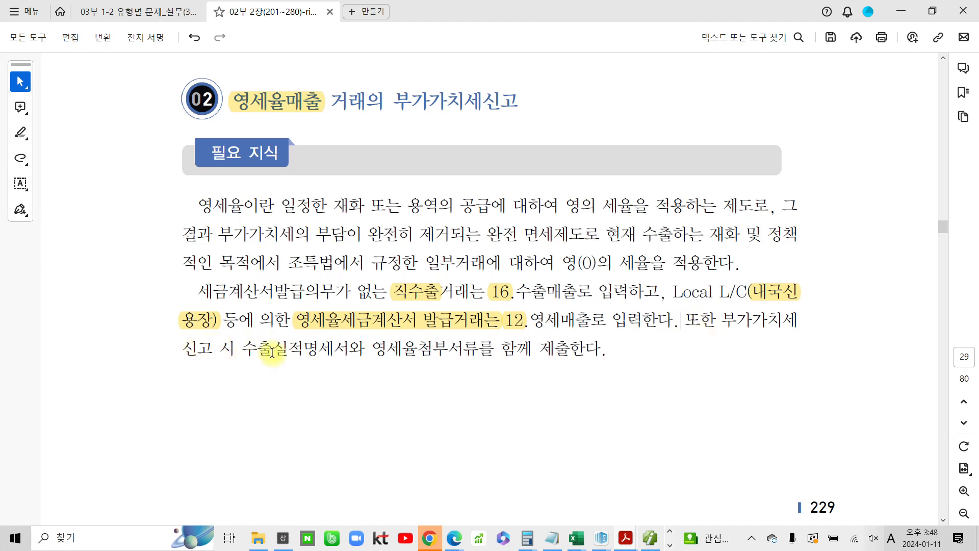
Highlight "수출실적명세서와 영세율첨부서류" in the last sentence of the zero-rated sales explanation
{"action": "left_click_drag", "start_coordinate": [235, 348], "coordinate": [479, 347]}
{"action": "left_click", "coordinate": [371, 324]}
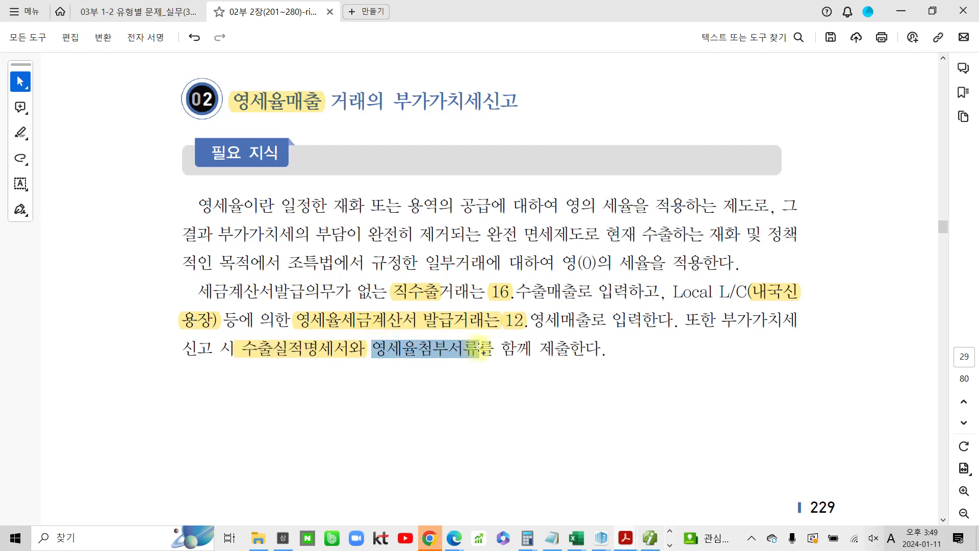
{"action": "left_click", "coordinate": [516, 326]}
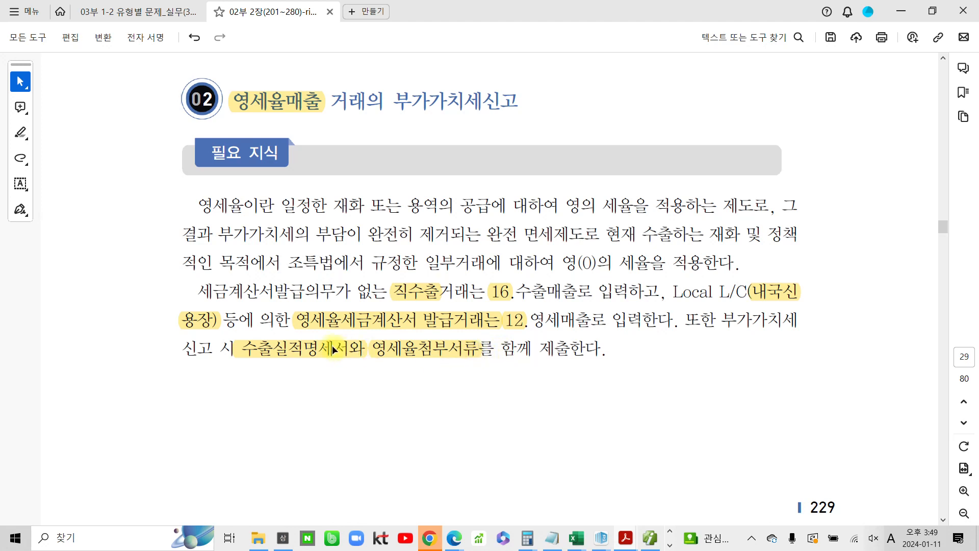
{"action": "left_click_drag", "start_coordinate": [244, 334], "coordinate": [351, 368]}
{"action": "left_click_drag", "start_coordinate": [495, 279], "coordinate": [572, 299]}
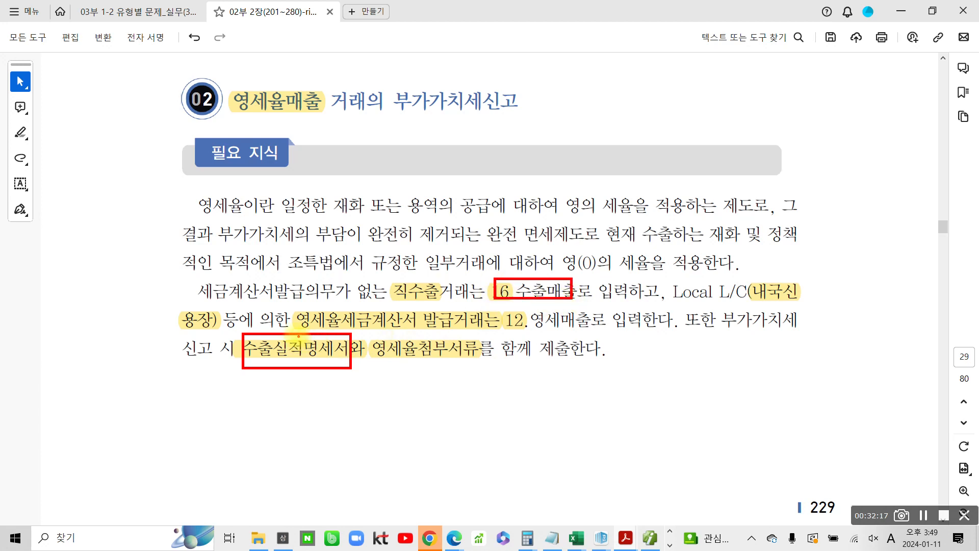
{"action": "left_click_drag", "start_coordinate": [266, 368], "coordinate": [284, 369]}
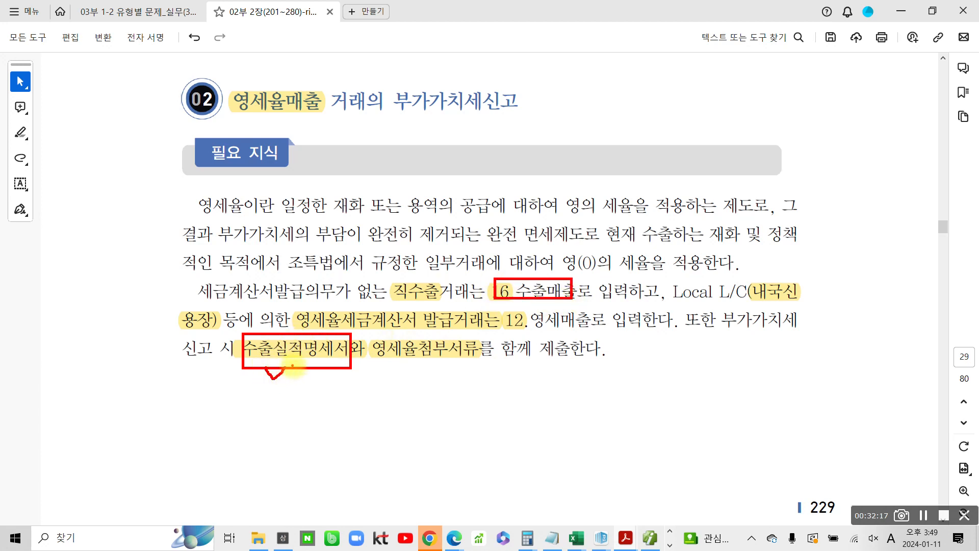
{"action": "left_click_drag", "start_coordinate": [374, 336], "coordinate": [480, 365]}
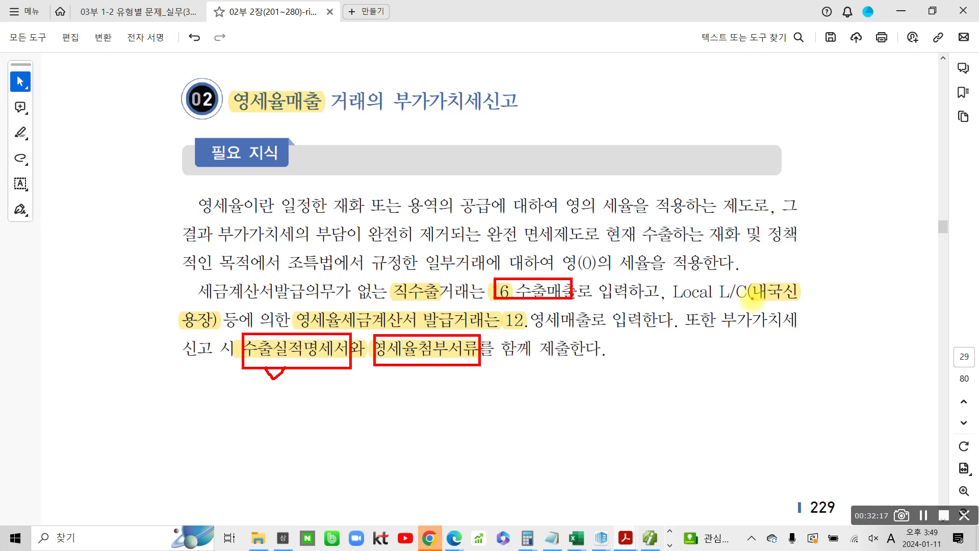
{"action": "left_click_drag", "start_coordinate": [298, 330], "coordinate": [435, 329]}
{"action": "mouse_move", "coordinate": [426, 363]}
{"action": "left_mouse_down"}
{"action": "mouse_move", "coordinate": [428, 378]}
{"action": "mouse_move", "coordinate": [443, 368]}
{"action": "left_mouse_up"}
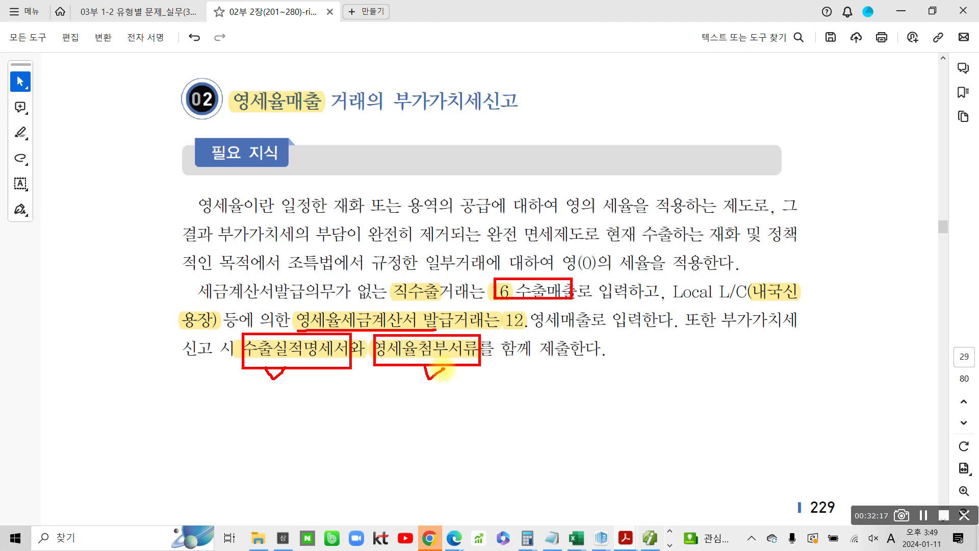
{"action": "key", "text": "Escape"}
Highlight "1. Local L/" in the heading of the Local L/C domestic supply table on the next page
{"action": "scroll", "coordinate": [401, 378], "scroll_direction": "down", "scroll_amount": 1}
{"action": "scroll", "coordinate": [401, 378], "scroll_direction": "down", "scroll_amount": 15}
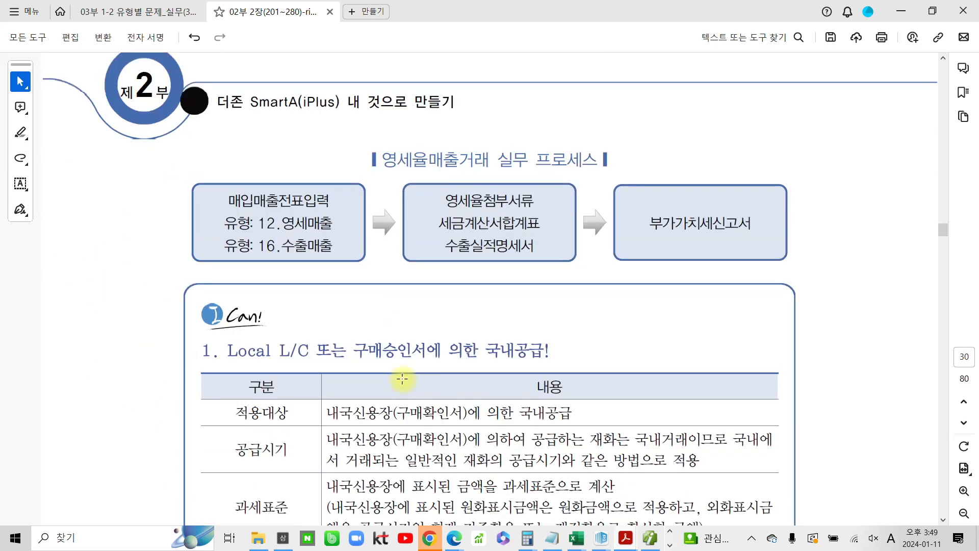
{"action": "scroll", "coordinate": [402, 379], "scroll_direction": "down", "scroll_amount": 7}
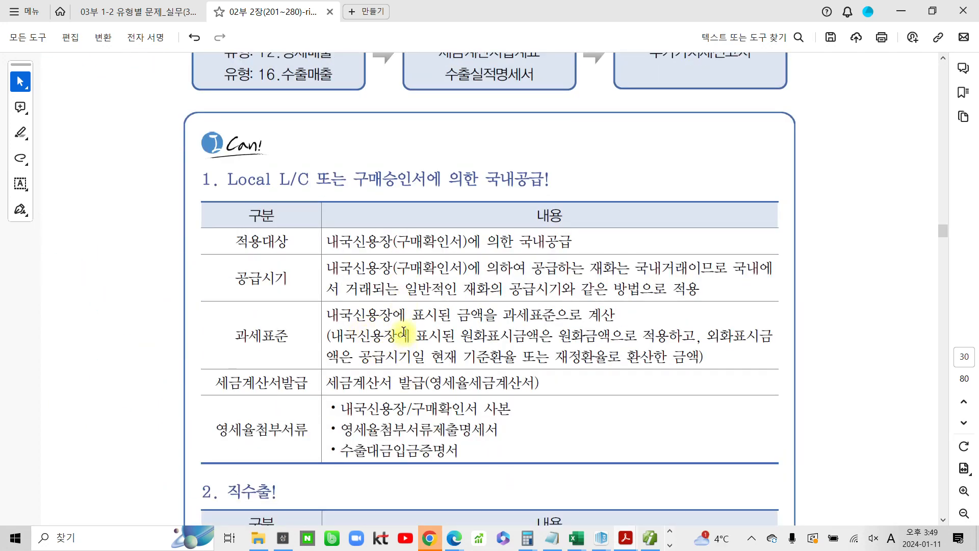
{"action": "scroll", "coordinate": [403, 331], "scroll_direction": "down", "scroll_amount": 12}
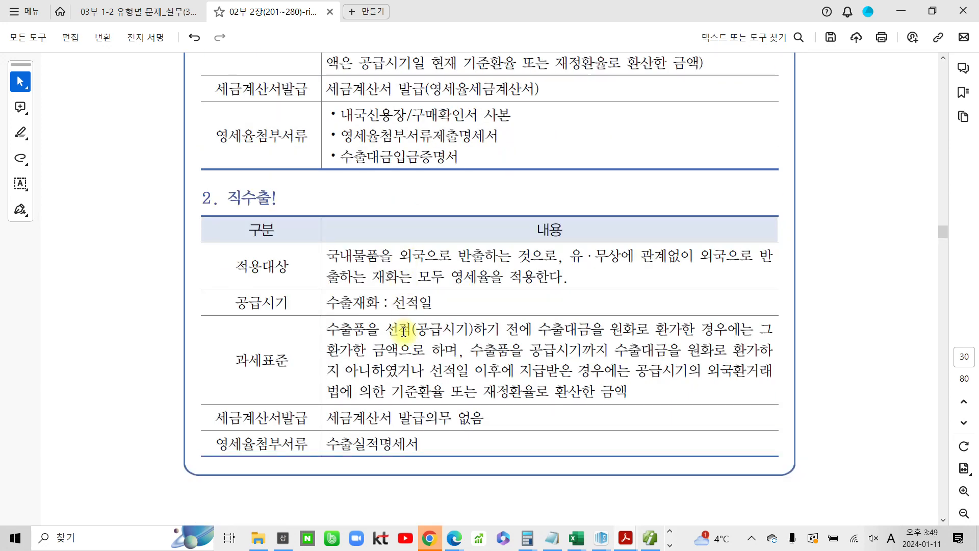
{"action": "scroll", "coordinate": [404, 331], "scroll_direction": "up", "scroll_amount": 10}
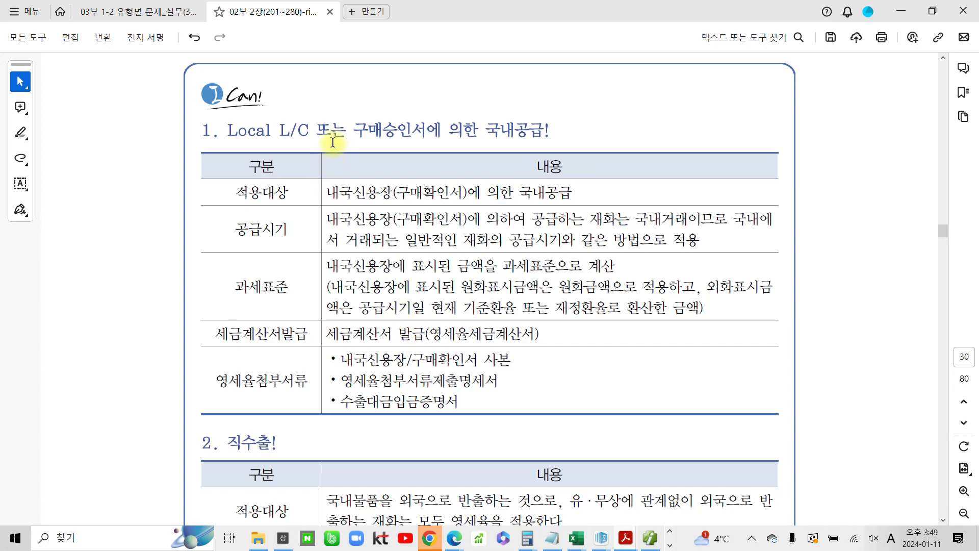
{"action": "left_click_drag", "start_coordinate": [304, 130], "coordinate": [201, 130]}
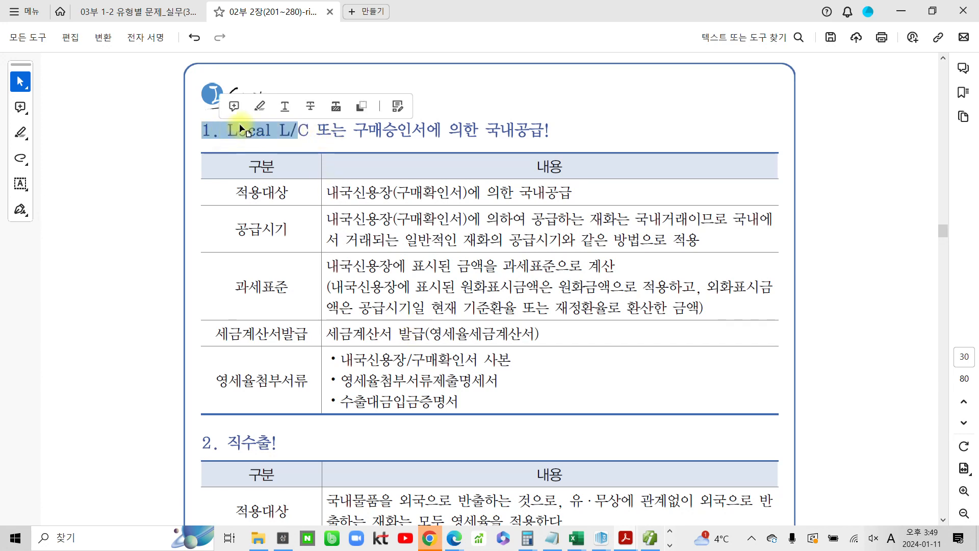
{"action": "left_click", "coordinate": [259, 104]}
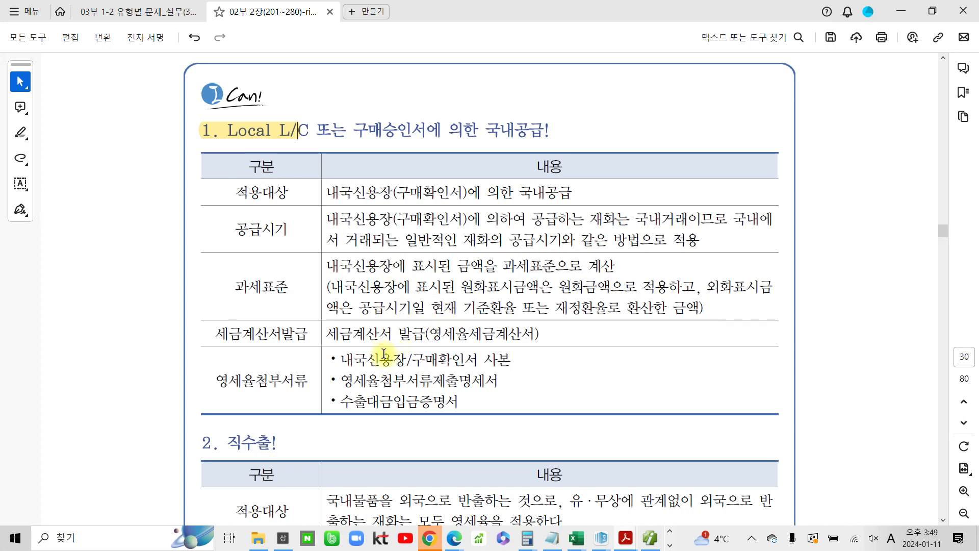
Highlight ": 선적일" in the supply timing row of the direct export table
{"action": "scroll", "coordinate": [365, 382], "scroll_direction": "down", "scroll_amount": 3}
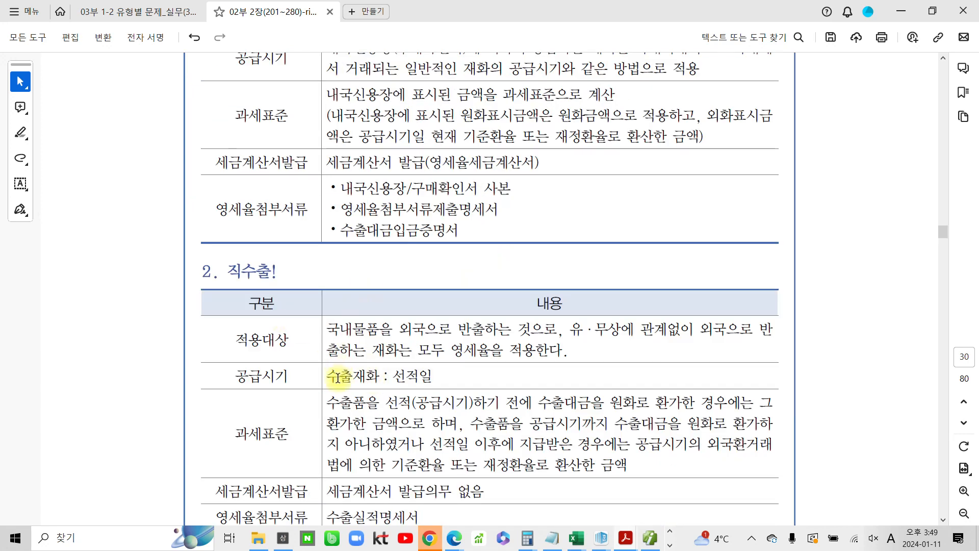
{"action": "left_click_drag", "start_coordinate": [391, 378], "coordinate": [434, 378]}
{"action": "left_click", "coordinate": [444, 354]}
Highlight "재화의 공급시기와 같은 방법으로" in the supply timing row of the Local L/C table
{"action": "scroll", "coordinate": [442, 359], "scroll_direction": "up", "scroll_amount": 5}
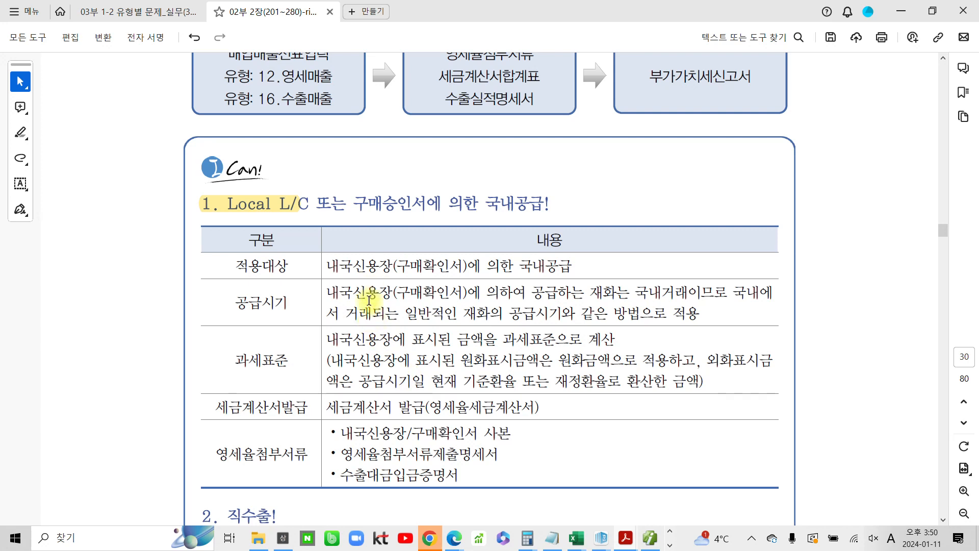
{"action": "scroll", "coordinate": [364, 307], "scroll_direction": "down", "scroll_amount": 1}
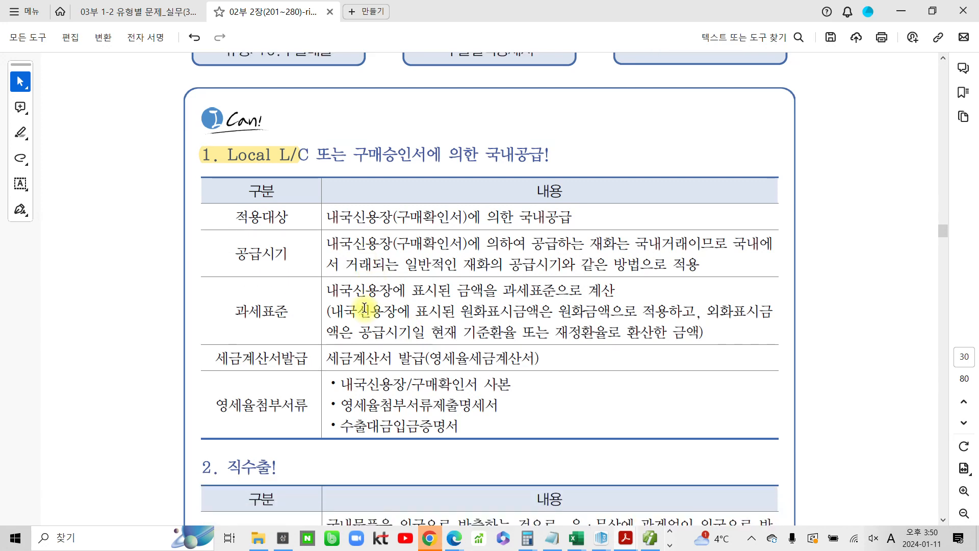
{"action": "scroll", "coordinate": [364, 308], "scroll_direction": "down", "scroll_amount": 3}
{"action": "scroll", "coordinate": [415, 168], "scroll_direction": "up", "scroll_amount": 2}
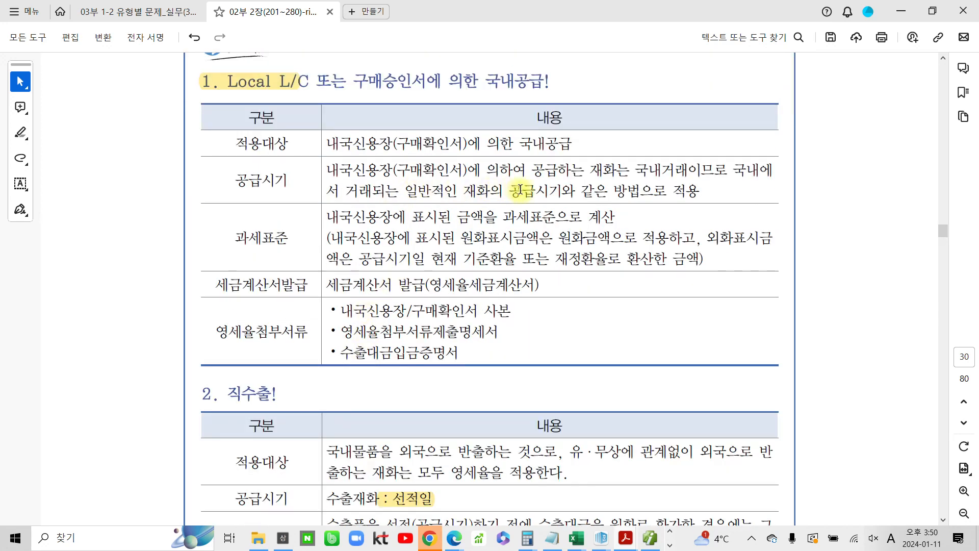
{"action": "left_click_drag", "start_coordinate": [462, 192], "coordinate": [504, 193]}
{"action": "left_click_drag", "start_coordinate": [583, 193], "coordinate": [629, 193]}
{"action": "left_click", "coordinate": [666, 164]}
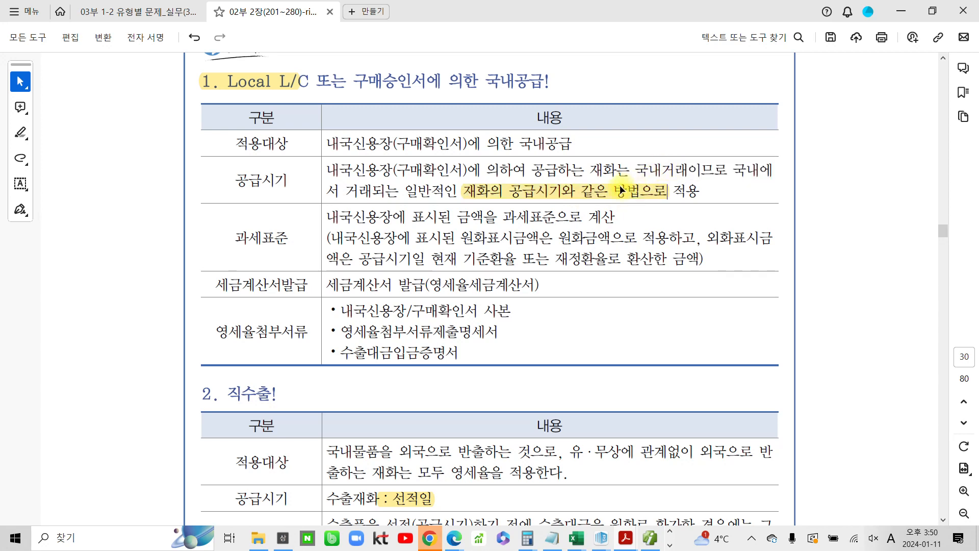
{"action": "scroll", "coordinate": [403, 316], "scroll_direction": "down", "scroll_amount": 2}
{"action": "scroll", "coordinate": [403, 316], "scroll_direction": "down", "scroll_amount": 1}
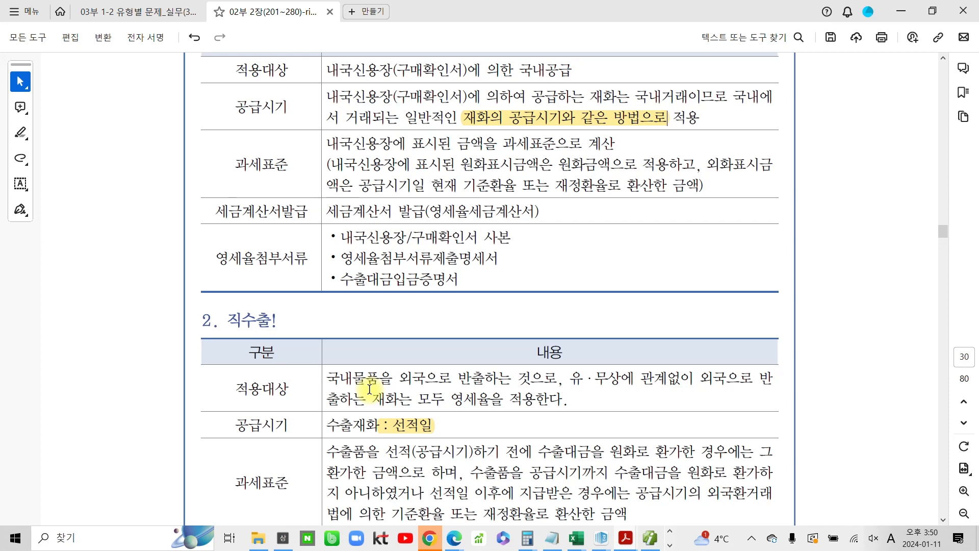
{"action": "scroll", "coordinate": [369, 389], "scroll_direction": "down", "scroll_amount": 2}
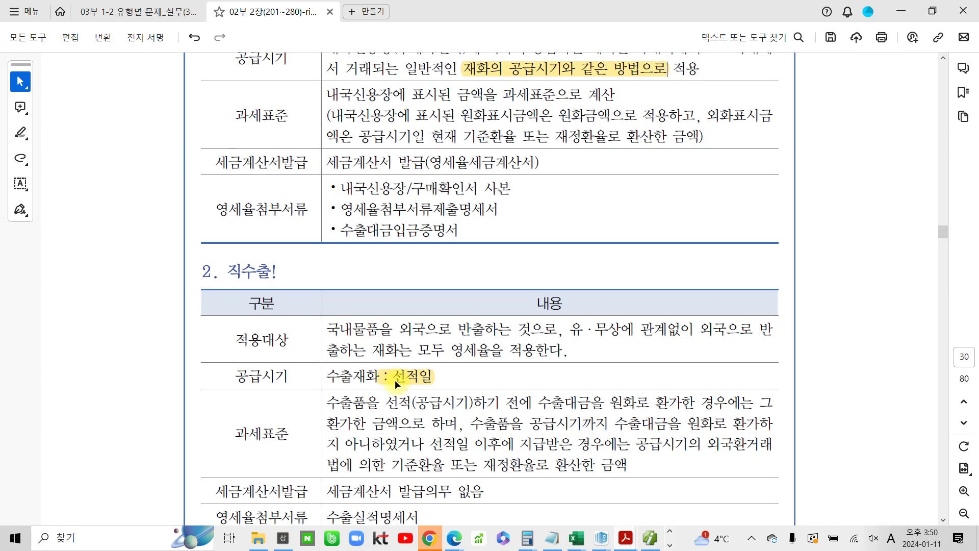
{"action": "left_click", "coordinate": [456, 376]}
{"action": "left_click", "coordinate": [444, 400]}
Highlight "전자입력" in the instructions of the zero-rated sales performance task
{"action": "scroll", "coordinate": [414, 379], "scroll_direction": "down", "scroll_amount": 4}
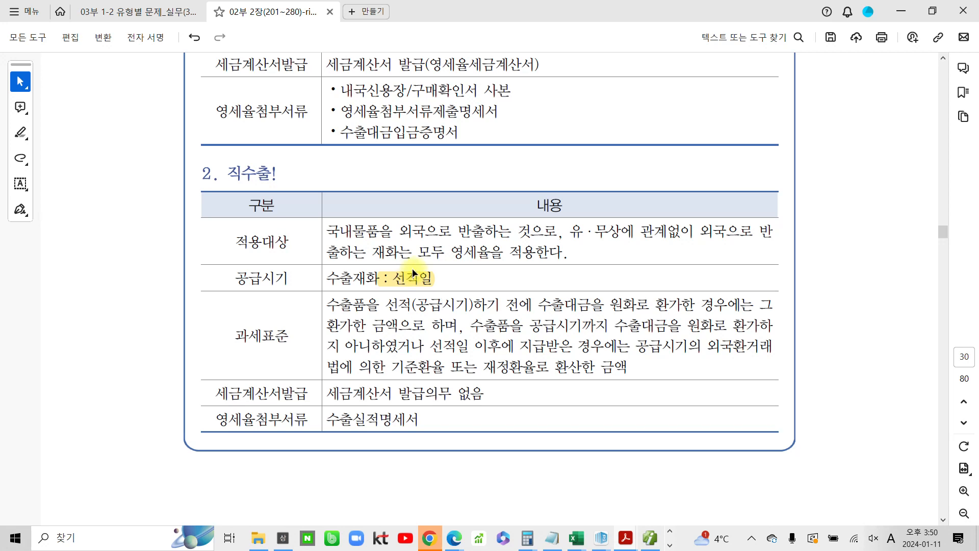
{"action": "scroll", "coordinate": [415, 396], "scroll_direction": "down", "scroll_amount": 5}
{"action": "scroll", "coordinate": [415, 395], "scroll_direction": "down", "scroll_amount": 9}
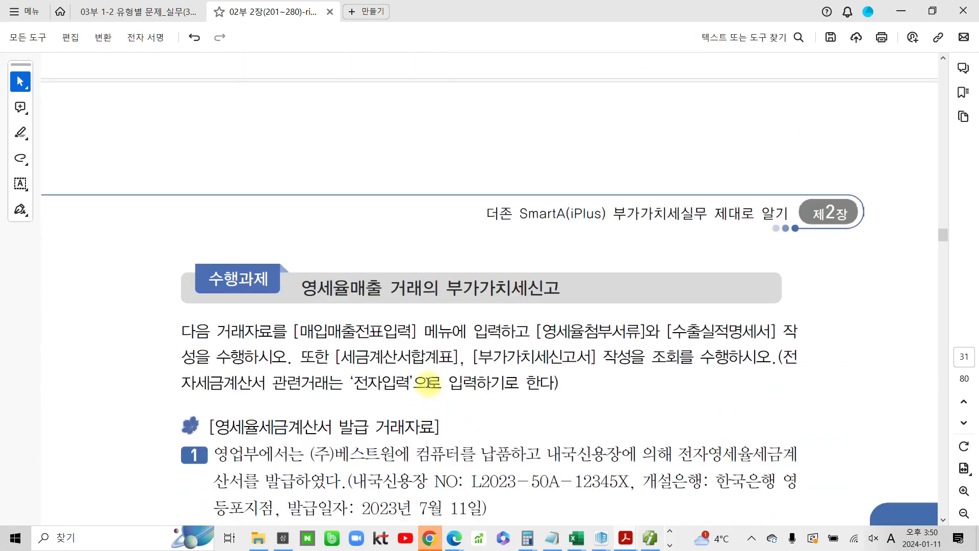
{"action": "scroll", "coordinate": [428, 382], "scroll_direction": "down", "scroll_amount": 1}
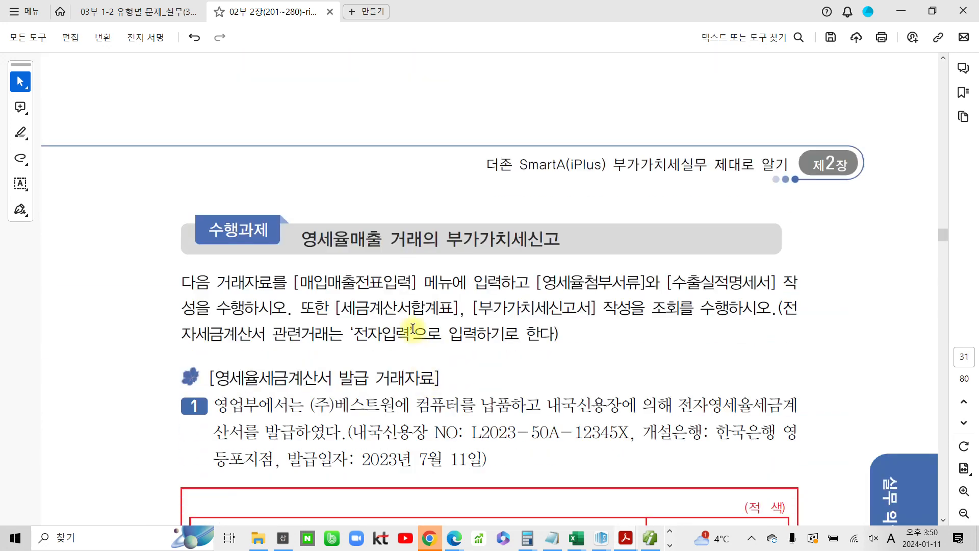
{"action": "left_click_drag", "start_coordinate": [305, 237], "coordinate": [562, 235]}
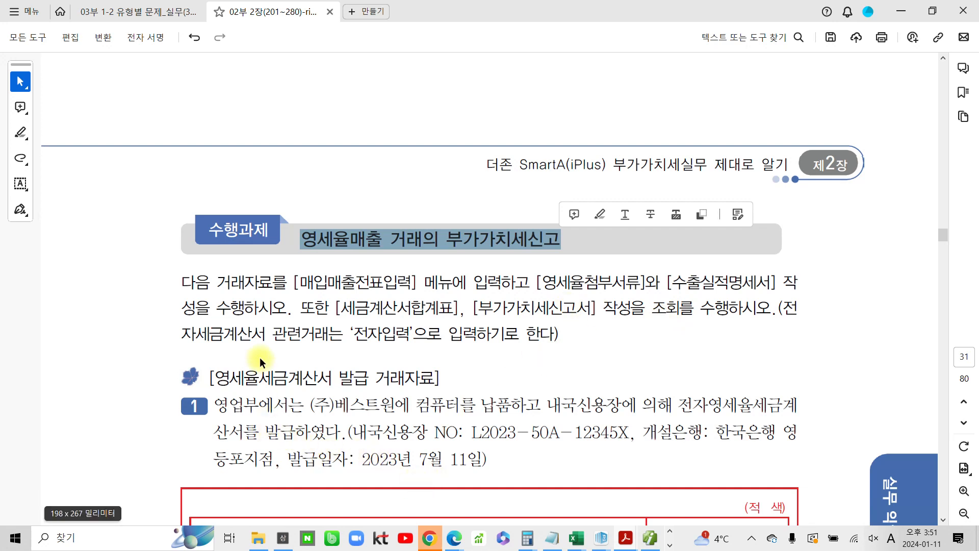
{"action": "left_click_drag", "start_coordinate": [351, 339], "coordinate": [411, 337]}
{"action": "left_click", "coordinate": [448, 310]}
Highlight "영세율세금계산서 발급" in the transaction data heading
{"action": "scroll", "coordinate": [312, 459], "scroll_direction": "down", "scroll_amount": 2}
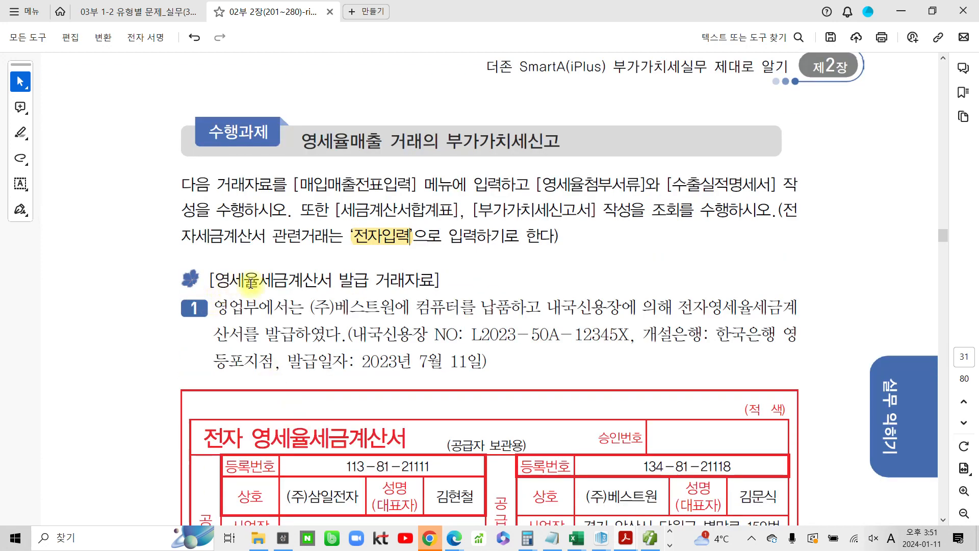
{"action": "scroll", "coordinate": [263, 301], "scroll_direction": "down", "scroll_amount": 1}
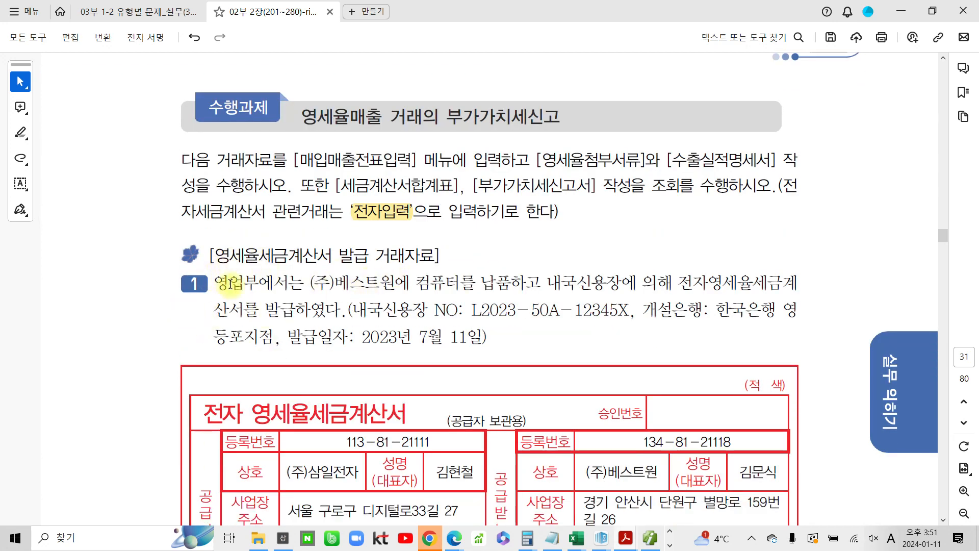
{"action": "left_click_drag", "start_coordinate": [228, 253], "coordinate": [371, 250]}
{"action": "left_click", "coordinate": [383, 232]}
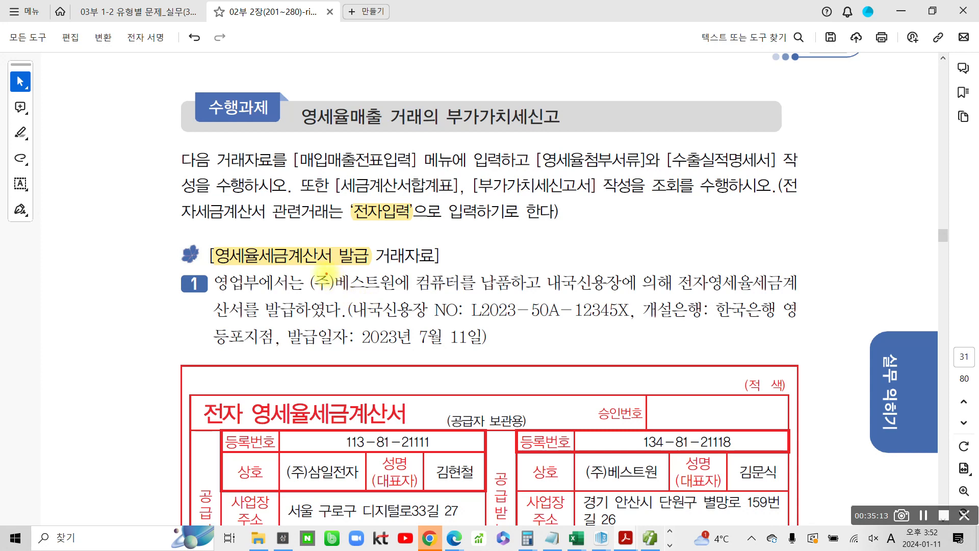
Highlight "(내국신용장" in the description of transaction 1
{"action": "left_click_drag", "start_coordinate": [312, 269], "coordinate": [398, 294]}
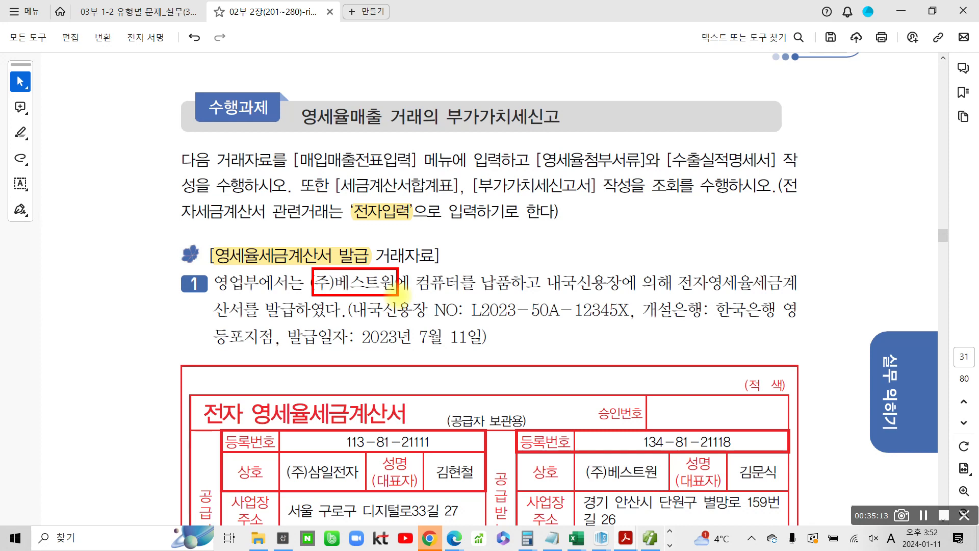
{"action": "scroll", "coordinate": [329, 299], "scroll_direction": "down", "scroll_amount": 3}
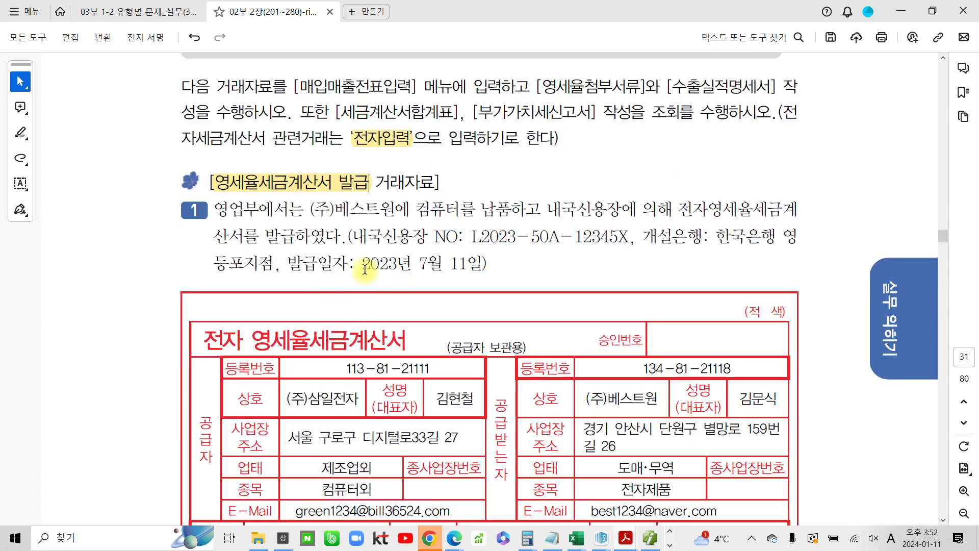
{"action": "left_click_drag", "start_coordinate": [353, 236], "coordinate": [421, 236]}
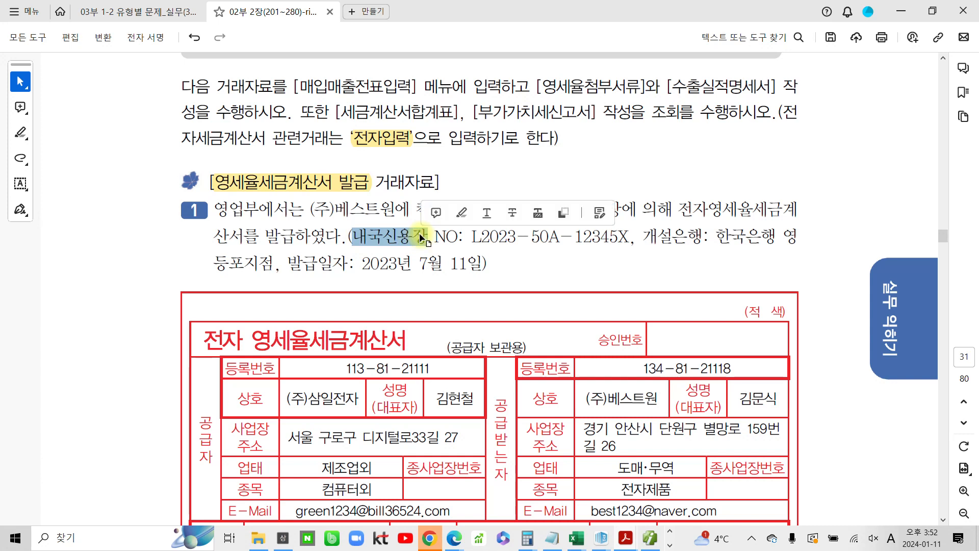
{"action": "left_click", "coordinate": [464, 219]}
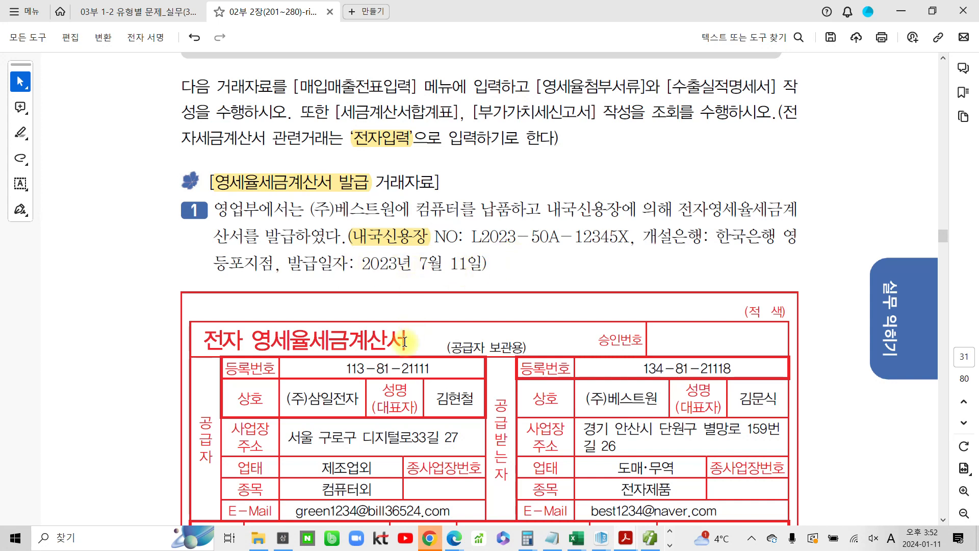
Start a new sales voucher dated July 11 with the zero-rated type 12 (영세), following the textbook invoice
{"action": "scroll", "coordinate": [404, 341], "scroll_direction": "down", "scroll_amount": 3}
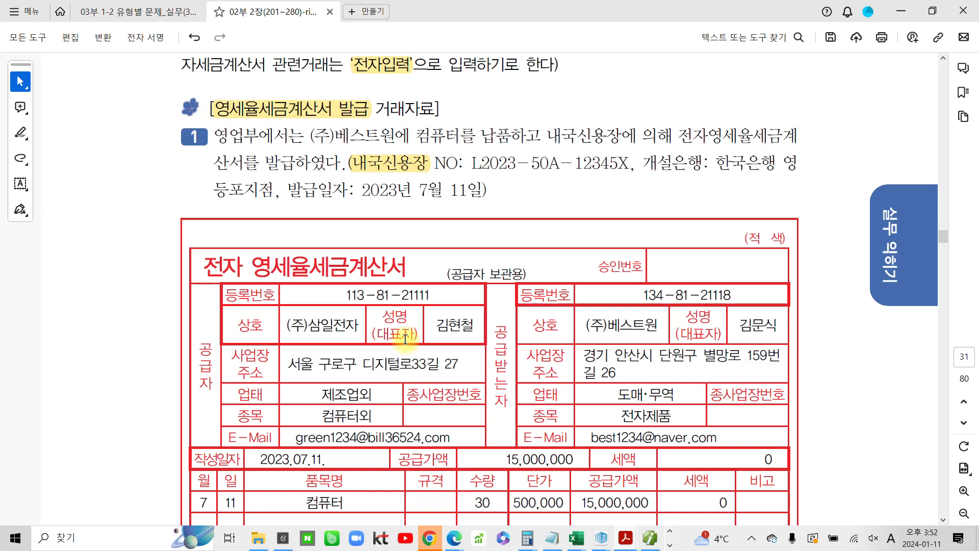
{"action": "scroll", "coordinate": [405, 335], "scroll_direction": "down", "scroll_amount": 1}
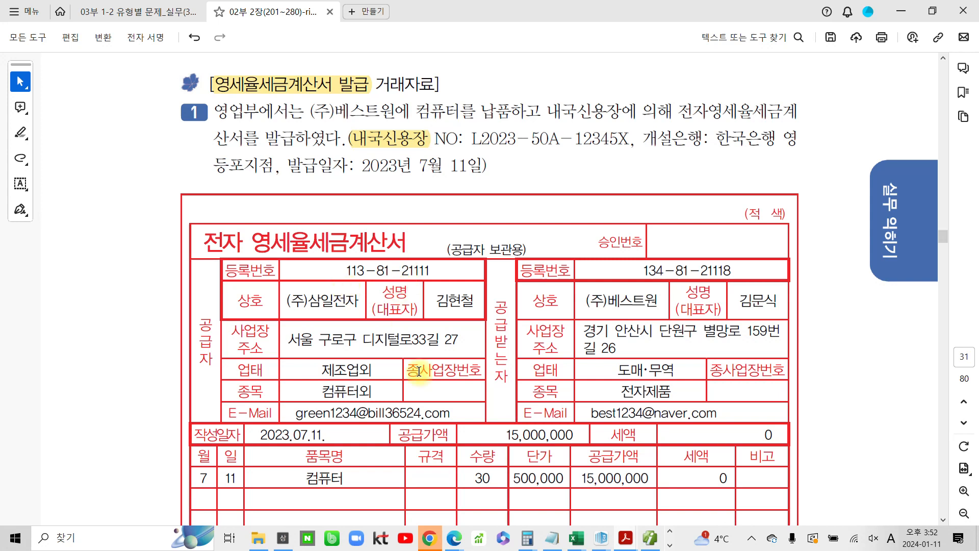
{"action": "left_click", "coordinate": [653, 544]}
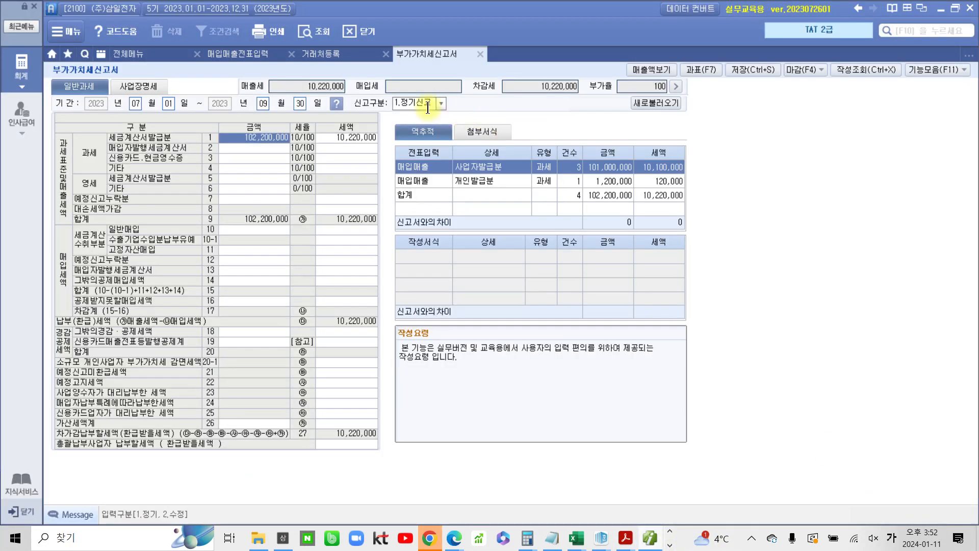
{"action": "left_click", "coordinate": [231, 56]}
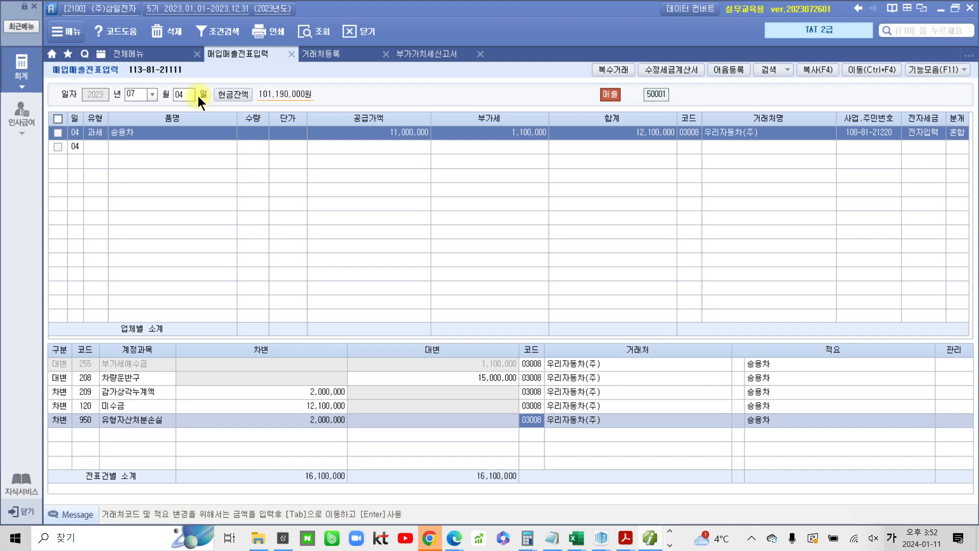
{"action": "left_click", "coordinate": [180, 96]}
{"action": "type", "text": "11"}
{"action": "key", "text": "Return"}
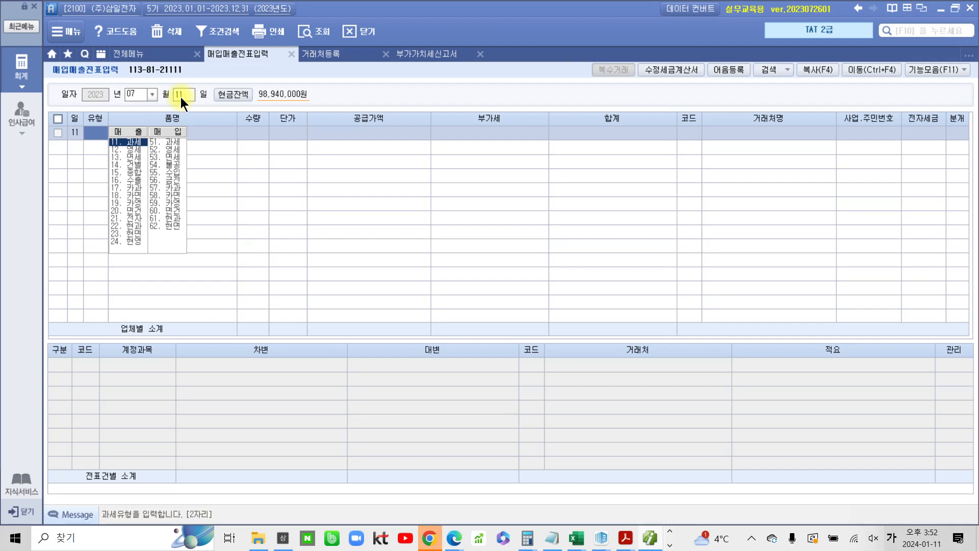
{"action": "type", "text": "12"}
{"action": "key", "text": "Return"}
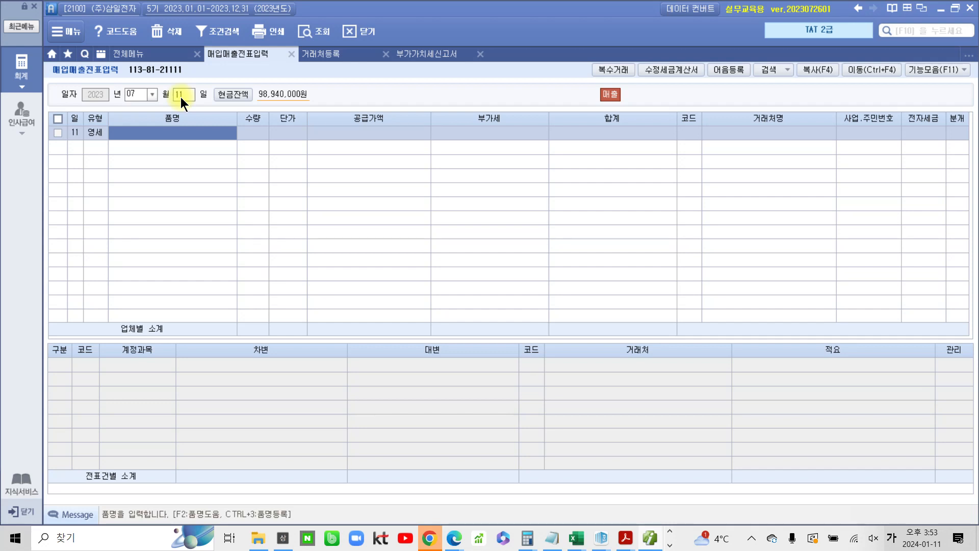
Enter the item 컴퓨터 with quantity 30 and unit price 500,000 on the voucher line
{"action": "type", "text": "컴퓨터"}
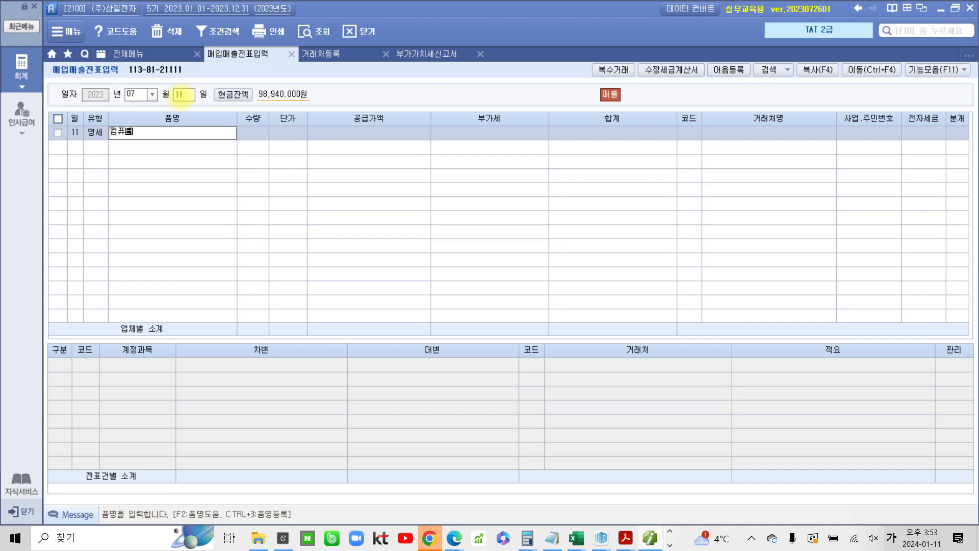
{"action": "key", "text": "Return"}
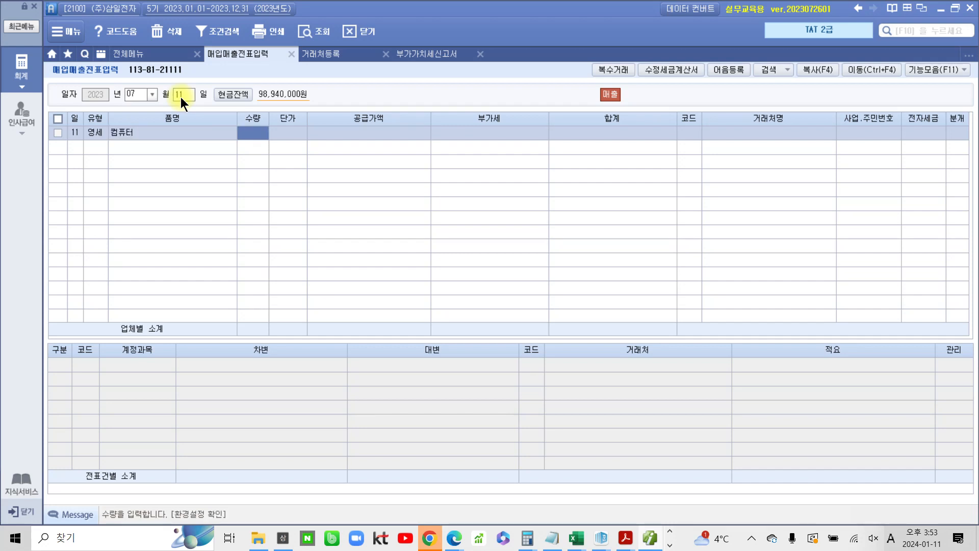
{"action": "type", "text": "30"}
{"action": "key", "text": "Return"}
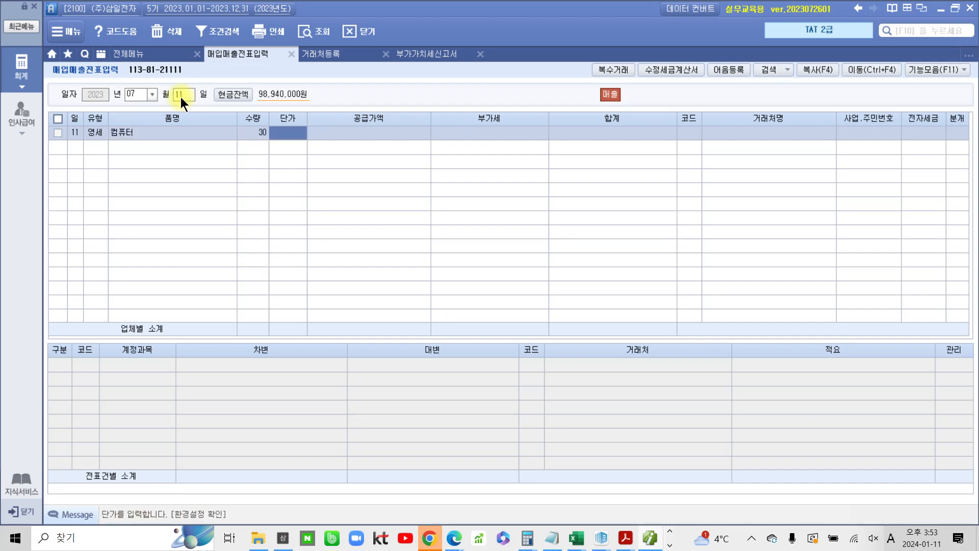
{"action": "type", "text": "500000"}
{"action": "key", "text": "Return"}
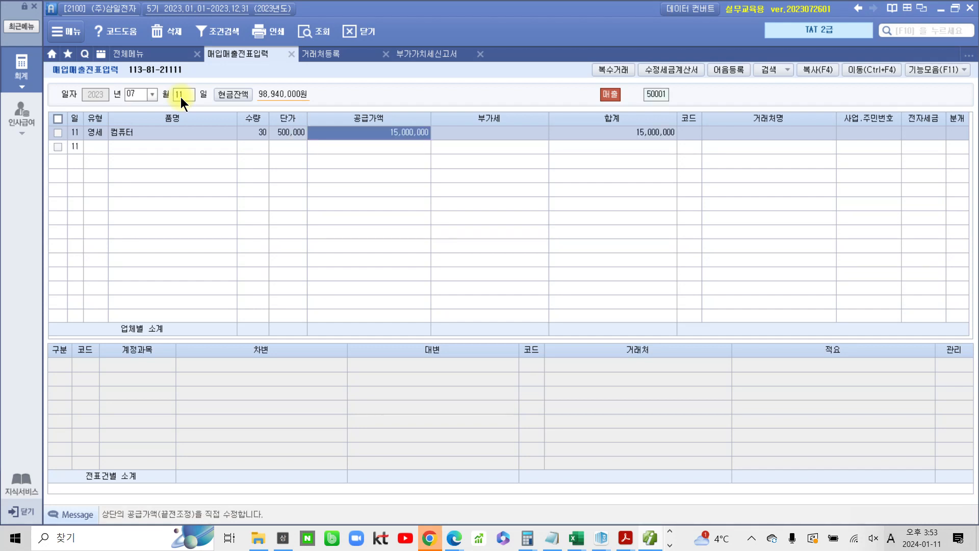
{"action": "key", "text": "Return"}
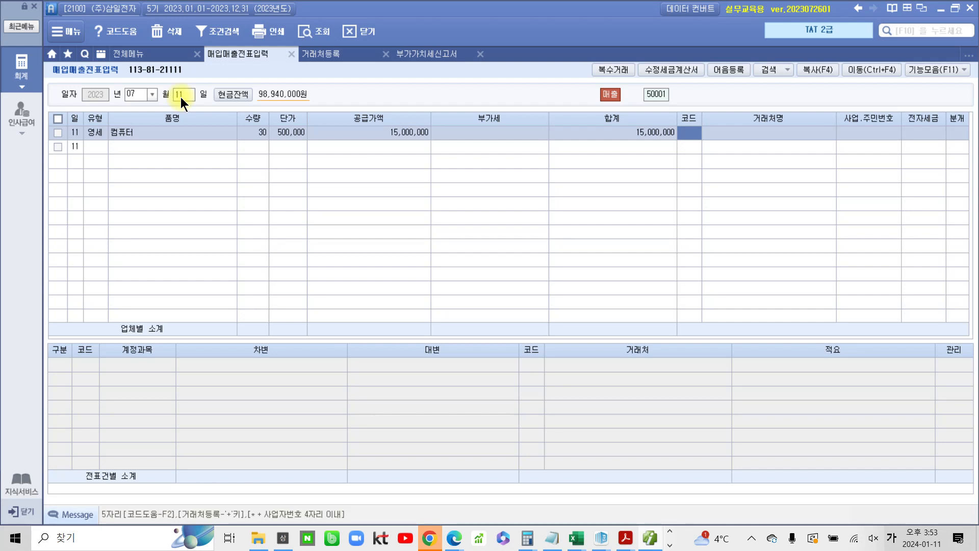
Select the customer (주)베스트원, mark the invoice as 전자입력, and set the settlement type to 외상
{"action": "type", "text": "베스"}
{"action": "key", "text": "Return"}
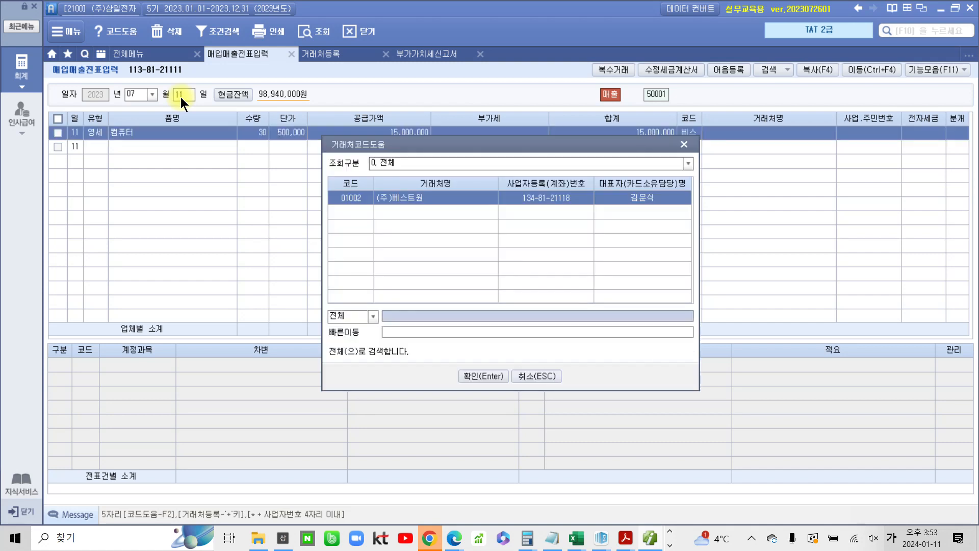
{"action": "key", "text": "Return"}
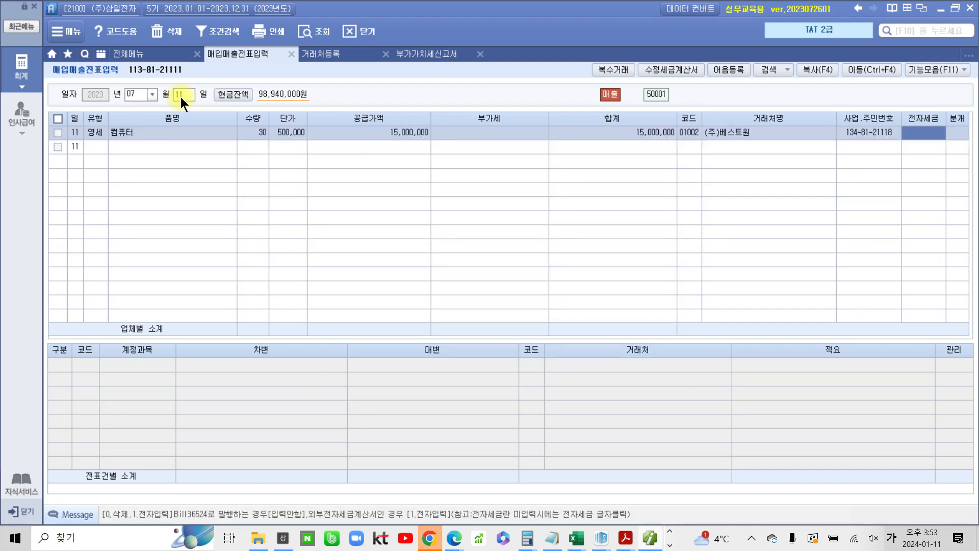
{"action": "type", "text": "1"}
{"action": "key", "text": "Return"}
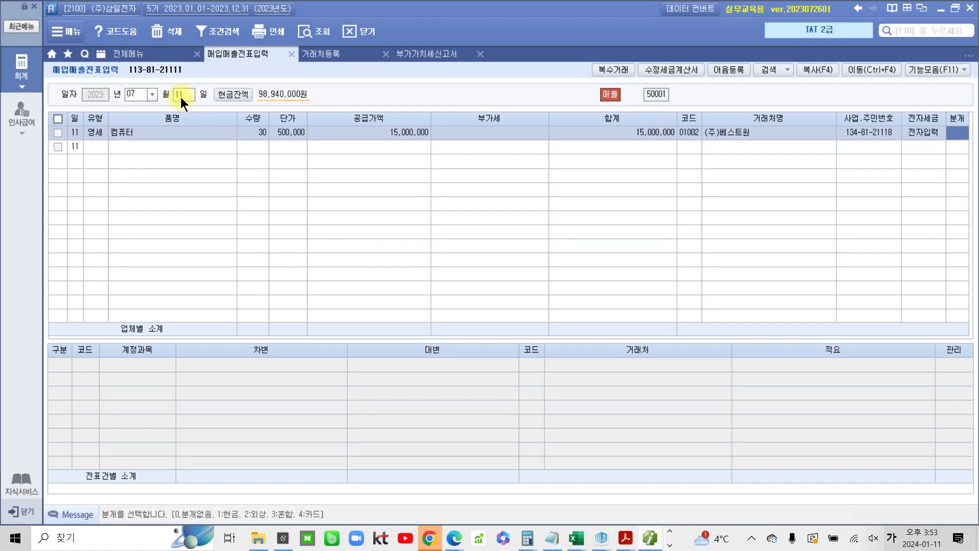
{"action": "type", "text": "2"}
{"action": "key", "text": "Return"}
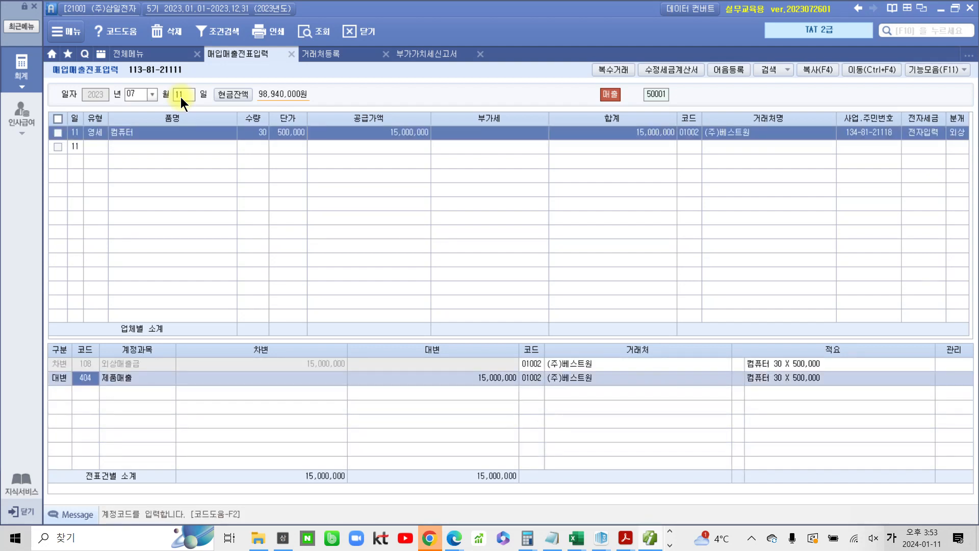
Review the journal lines, then open 영세율첨부서류입력 for 2023 month 07
{"action": "left_click", "coordinate": [82, 363]}
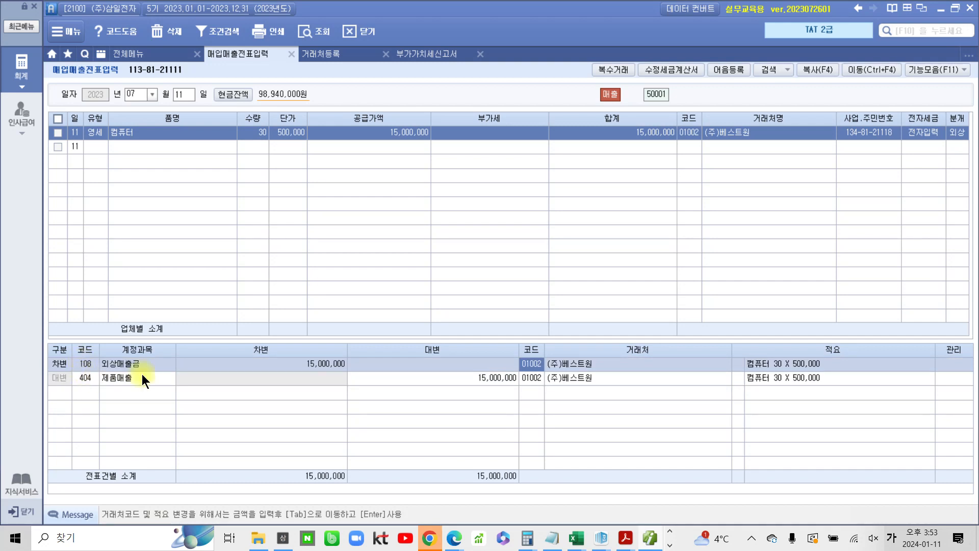
{"action": "left_click", "coordinate": [414, 379]}
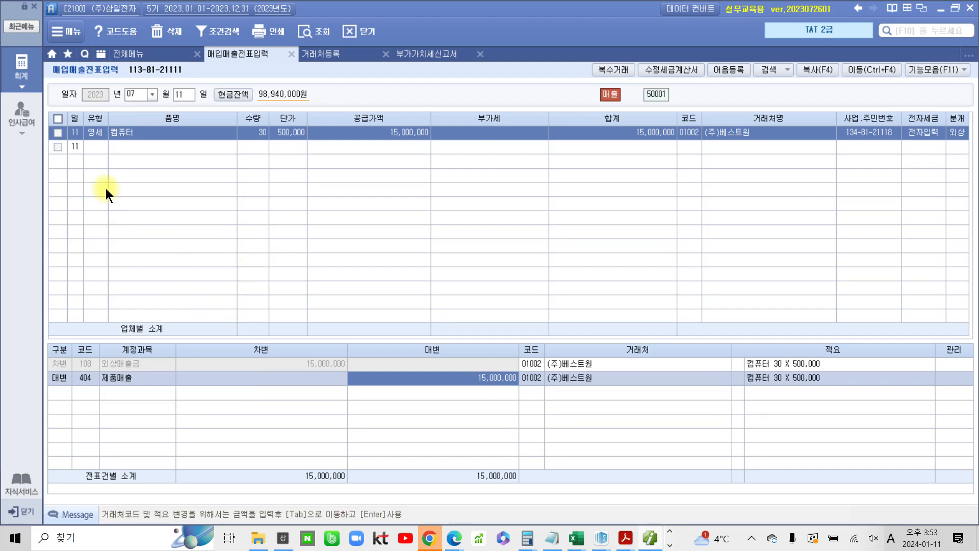
{"action": "left_click", "coordinate": [20, 69]}
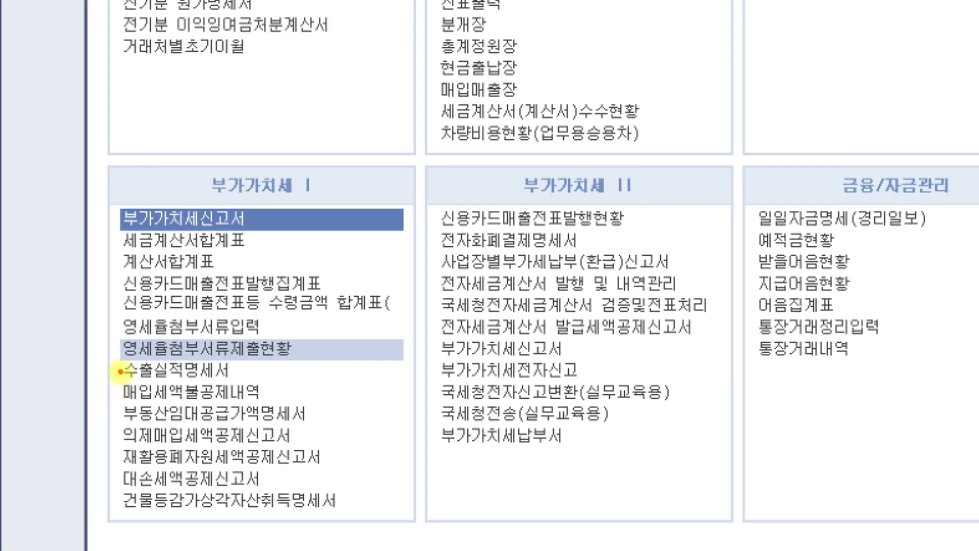
{"action": "mouse_move", "coordinate": [116, 331]}
{"action": "left_mouse_down"}
{"action": "mouse_move", "coordinate": [232, 360]}
{"action": "mouse_move", "coordinate": [310, 360]}
{"action": "mouse_move", "coordinate": [304, 309]}
{"action": "left_mouse_up"}
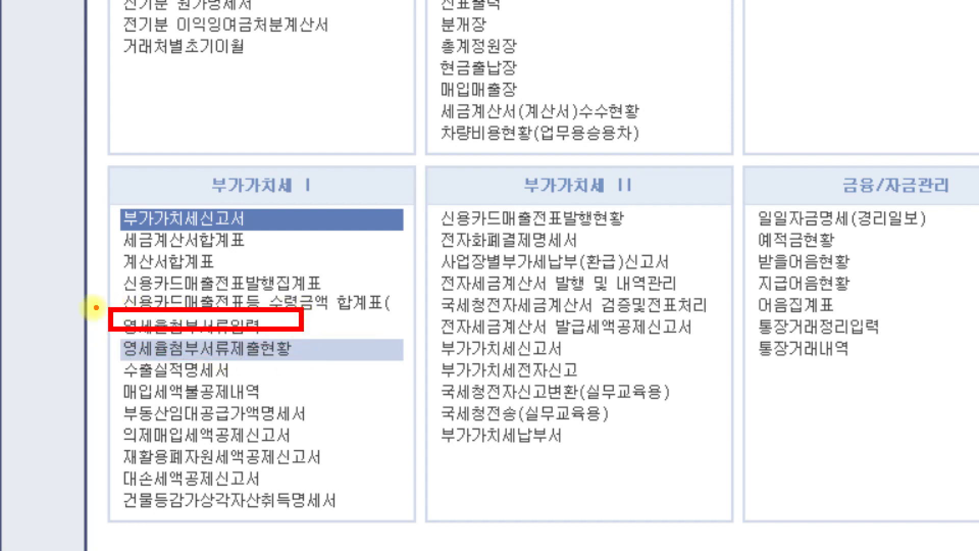
{"action": "mouse_move", "coordinate": [81, 309]}
{"action": "left_mouse_down"}
{"action": "mouse_move", "coordinate": [94, 328]}
{"action": "mouse_move", "coordinate": [105, 317]}
{"action": "left_mouse_up"}
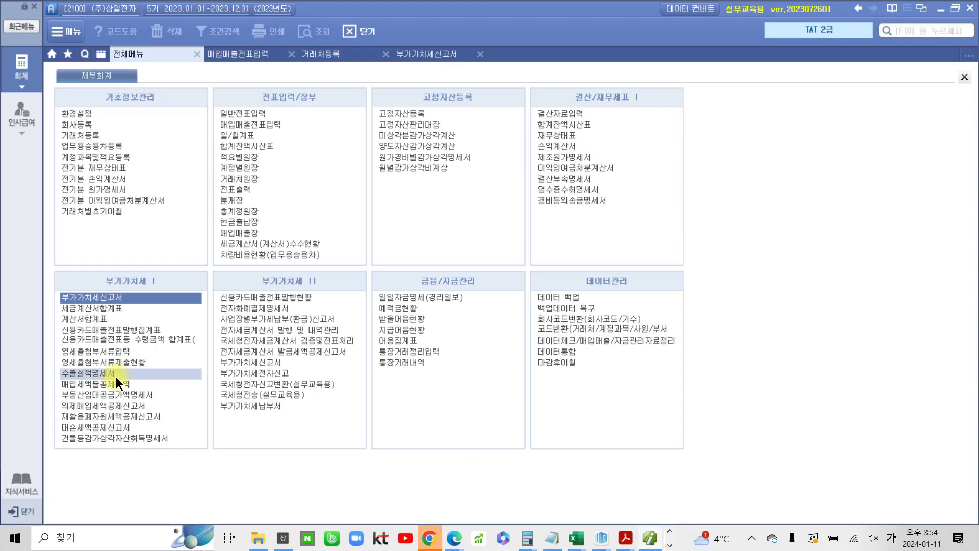
{"action": "left_click", "coordinate": [94, 351]}
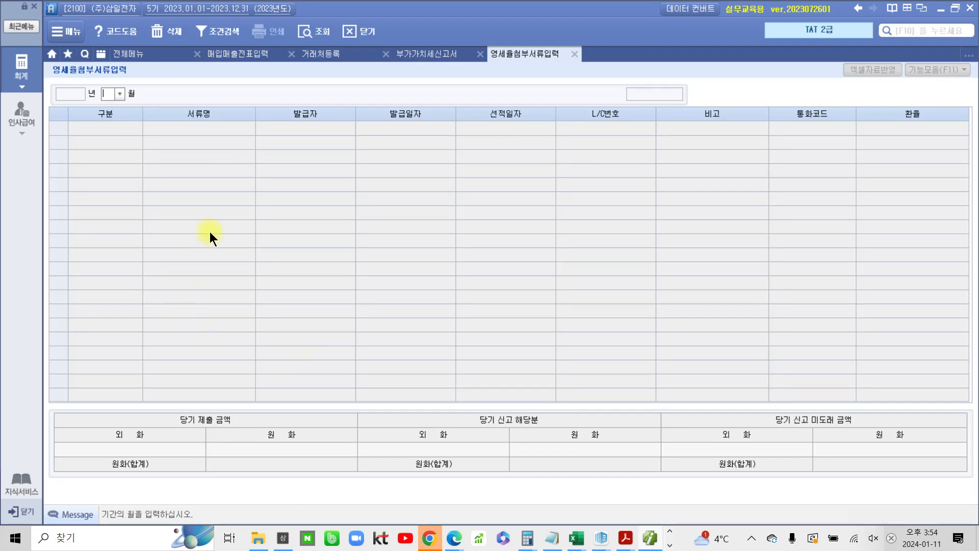
{"action": "left_click", "coordinate": [120, 94]}
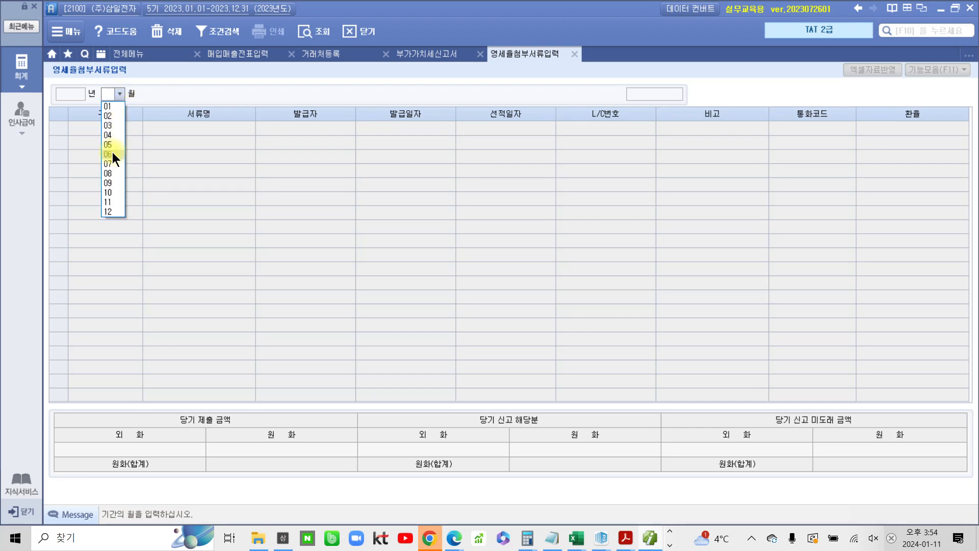
{"action": "left_click", "coordinate": [111, 163]}
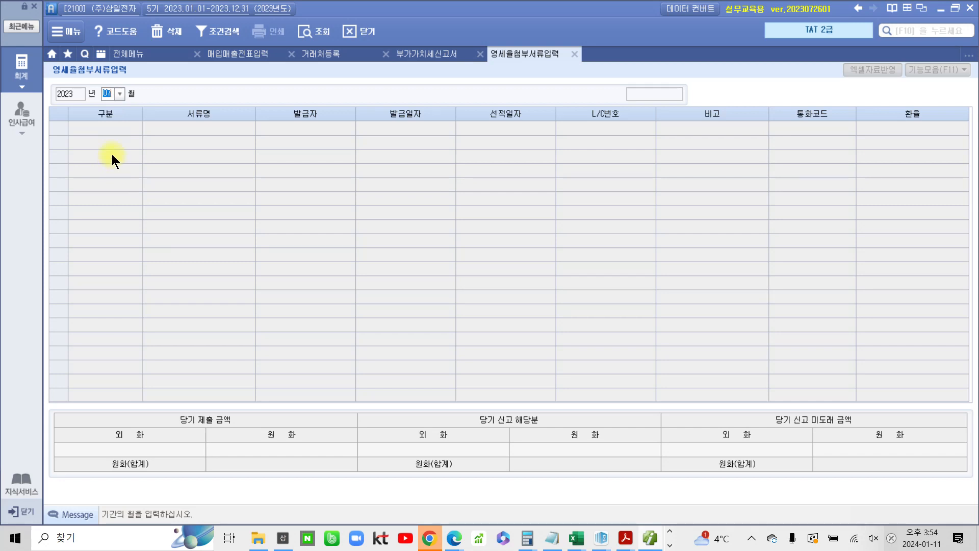
{"action": "key", "text": "Return"}
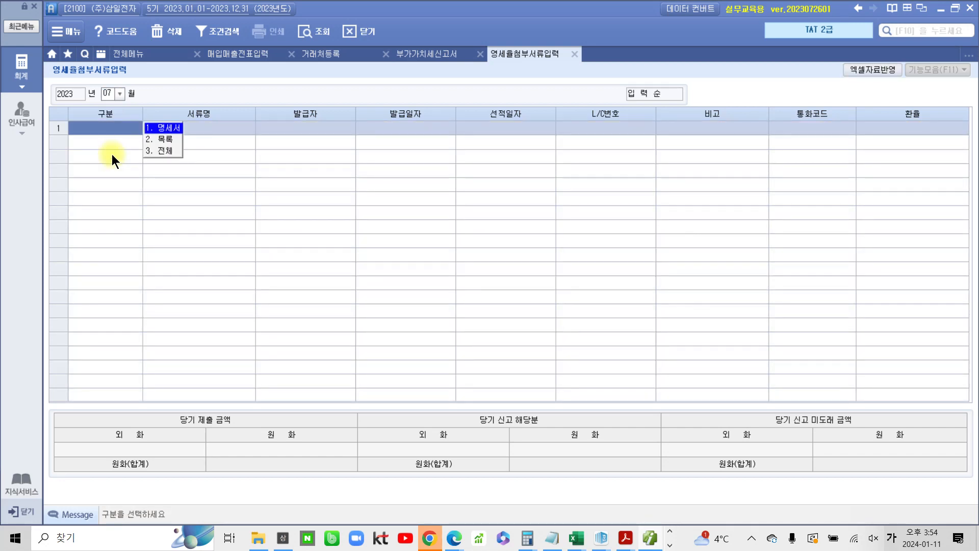
Add a 명세서 row with the document name 내국신용장
{"action": "left_click", "coordinate": [155, 128]}
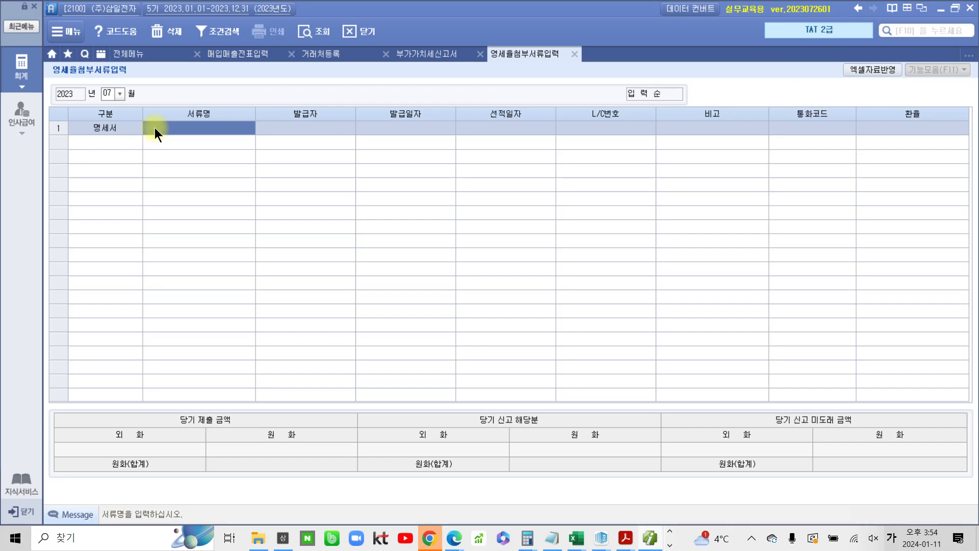
{"action": "type", "text": "내국"}
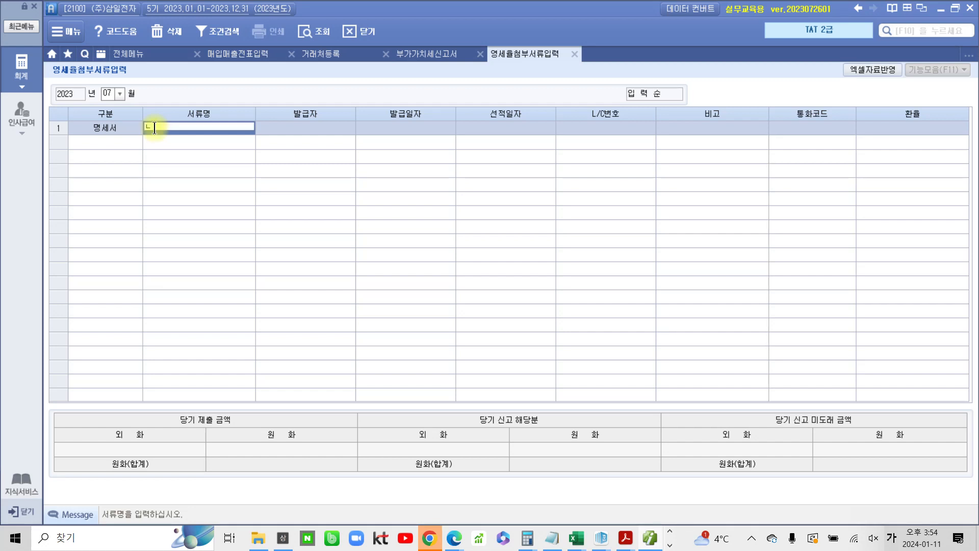
{"action": "type", "text": "신용장"}
{"action": "key", "text": "Return"}
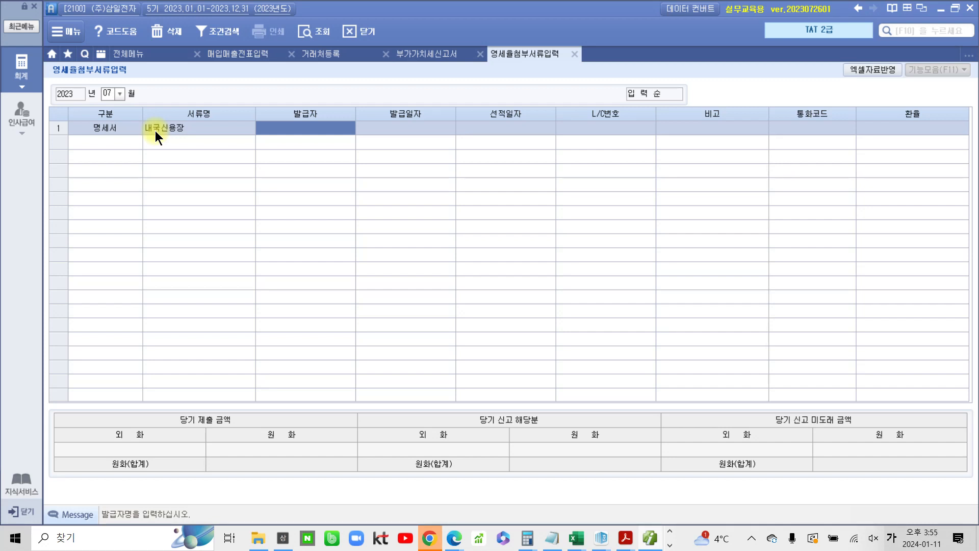
Enter the issuer 한국은행 영등포지점 and the issue date 2023-07-11, leaving the shipping date empty
{"action": "type", "text": "한국은"}
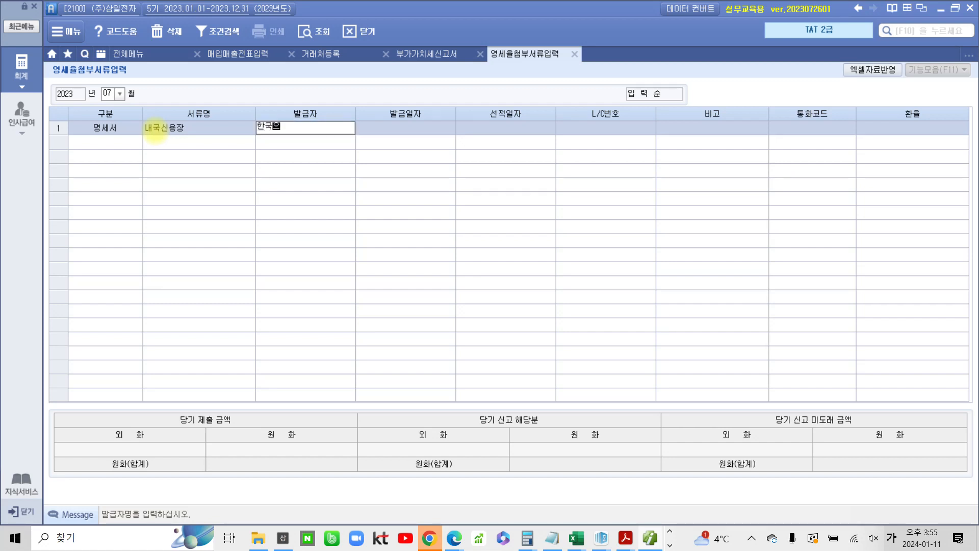
{"action": "type", "text": "해ㅇ 영업"}
{"action": "type", "text": "등포지"}
{"action": "key", "text": "BackSpace"}
{"action": "key", "text": "BackSpace"}
{"action": "key", "text": "BackSpace"}
{"action": "type", "text": "포지점"}
{"action": "key", "text": "Return"}
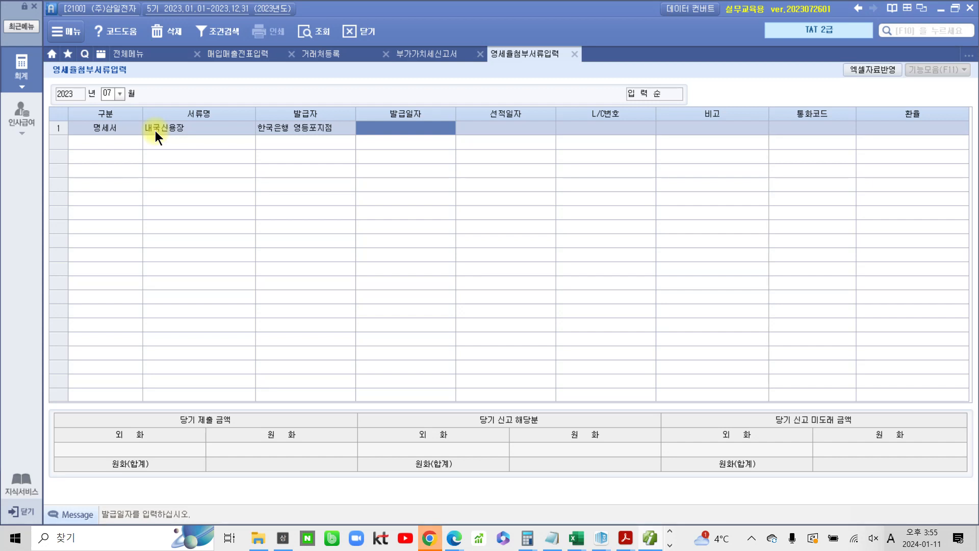
{"action": "type", "text": "2023-"}
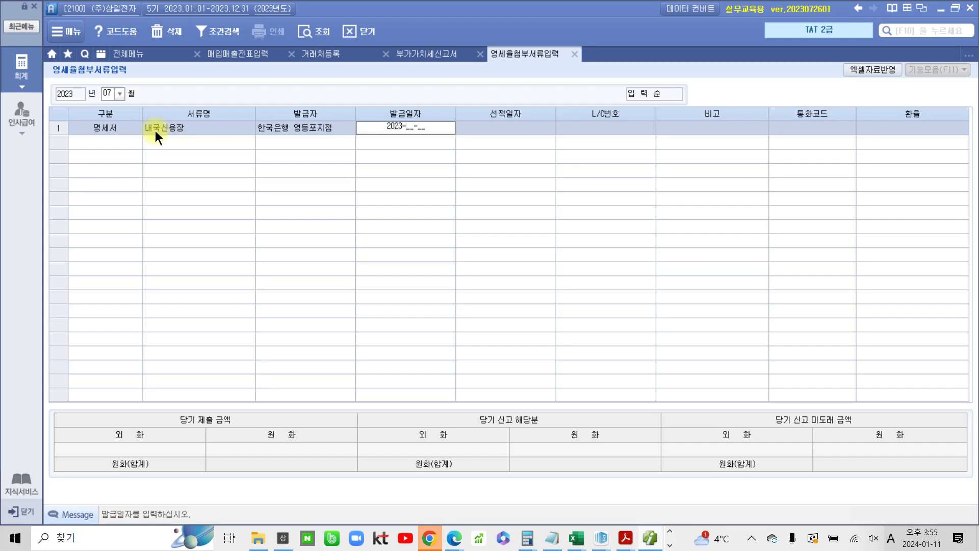
{"action": "type", "text": "07-11"}
{"action": "key", "text": "Return"}
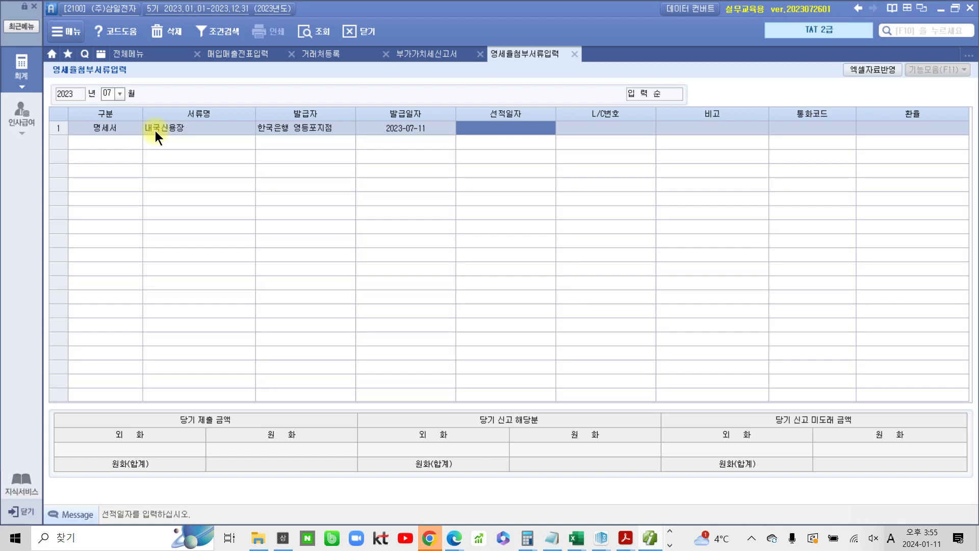
{"action": "key", "text": "Return"}
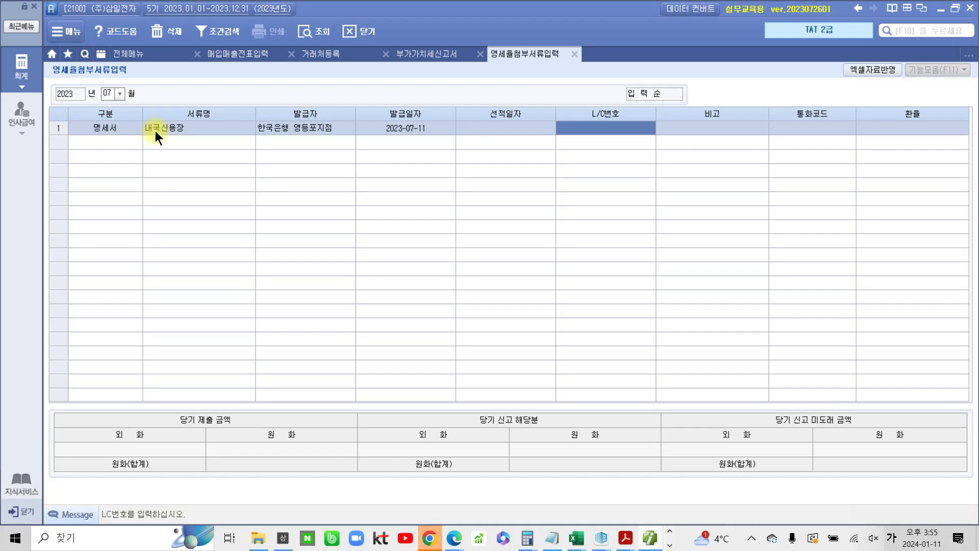
Enter the L/C number L2023-50A-12345X and skip the remarks field
{"action": "key", "text": "Hangul"}
{"action": "type", "text": "L"}
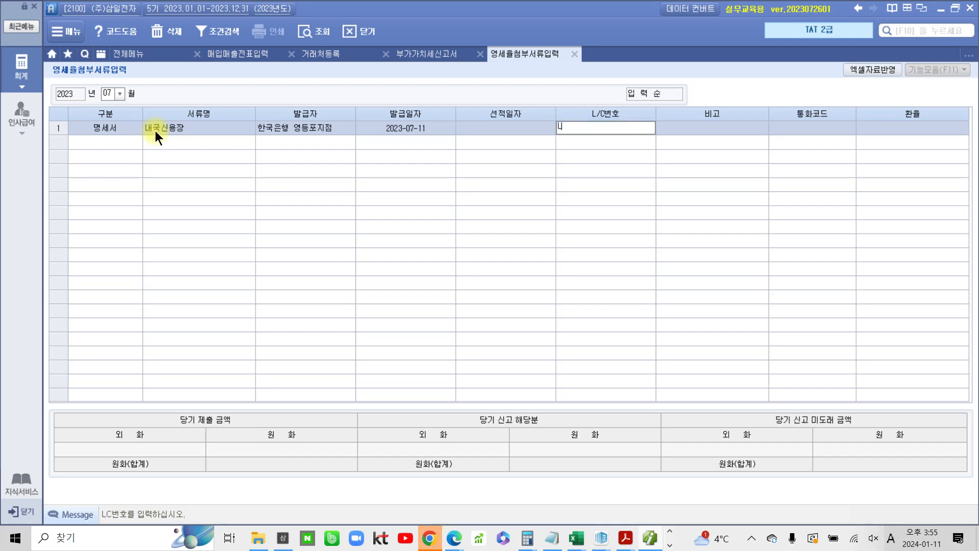
{"action": "type", "text": "2023-50A-12345X"}
{"action": "key", "text": "Return"}
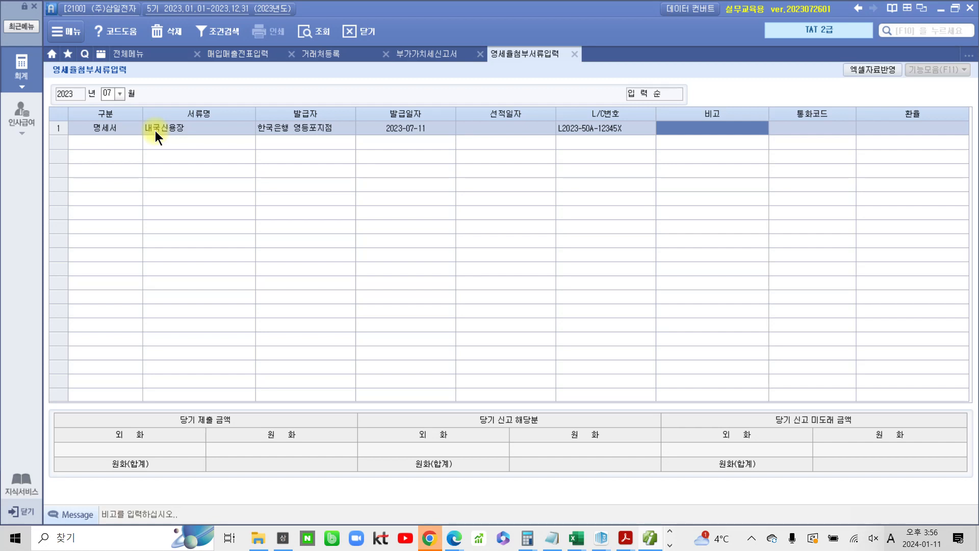
{"action": "key", "text": "Return"}
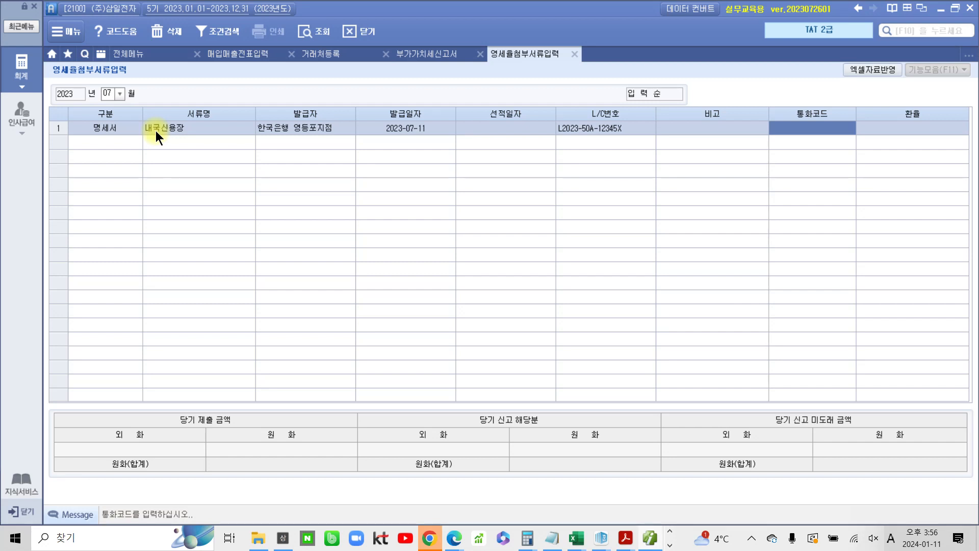
Look up the currency code by searching 한국 and set the row's currency to KRW
{"action": "key", "text": "F2"}
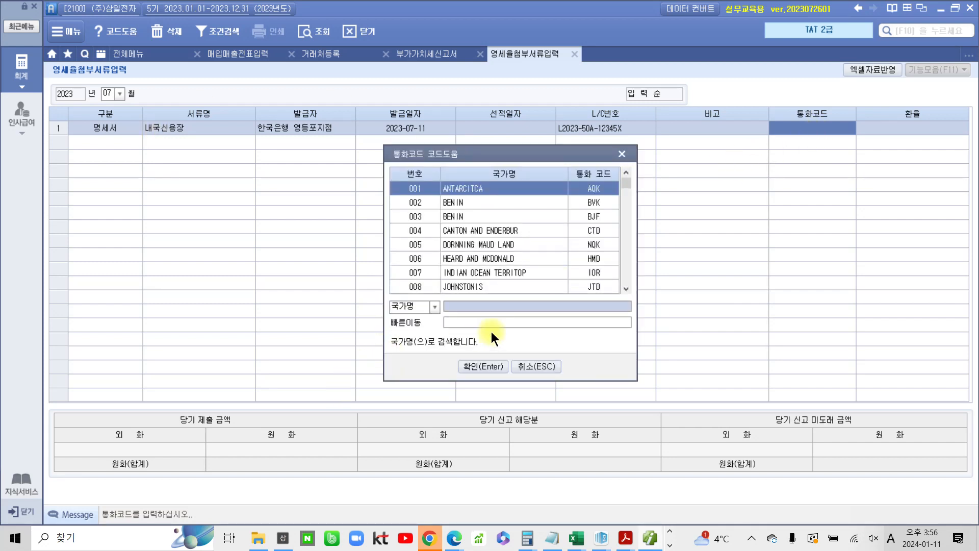
{"action": "type", "text": "alrn"}
{"action": "key", "text": "BackSpace"}
{"action": "key", "text": "BackSpace"}
{"action": "key", "text": "BackSpace"}
{"action": "key", "text": "BackSpace"}
{"action": "key", "text": "Hangul"}
{"action": "type", "text": "한국"}
{"action": "key", "text": "Return"}
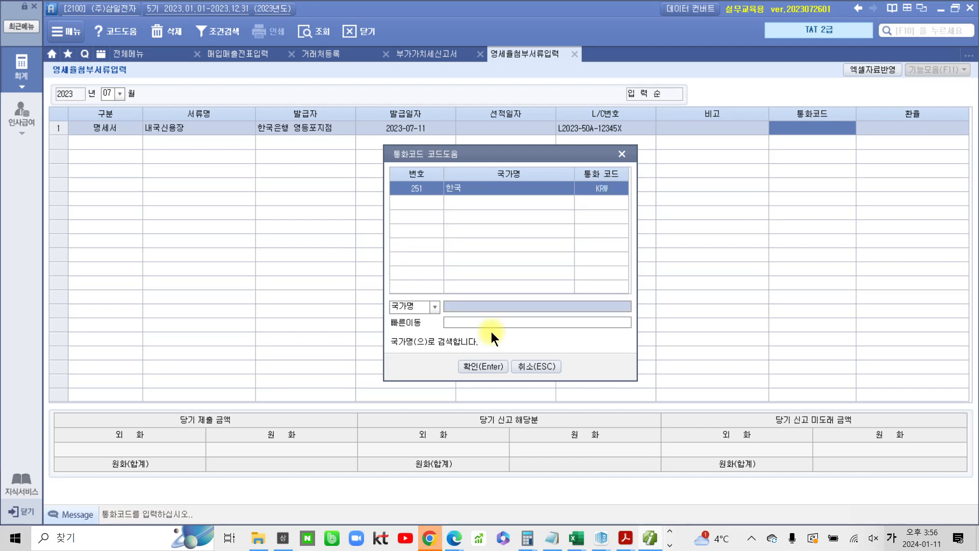
{"action": "left_click", "coordinate": [477, 362]}
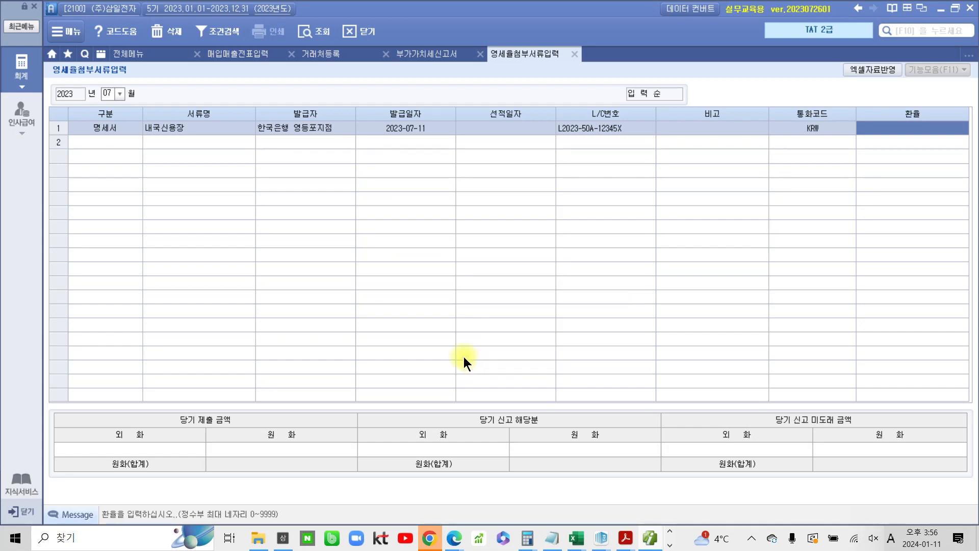
Enter 15,000,000 won as both the current-period sales amount and the amount reported this period
{"action": "key", "text": "Return"}
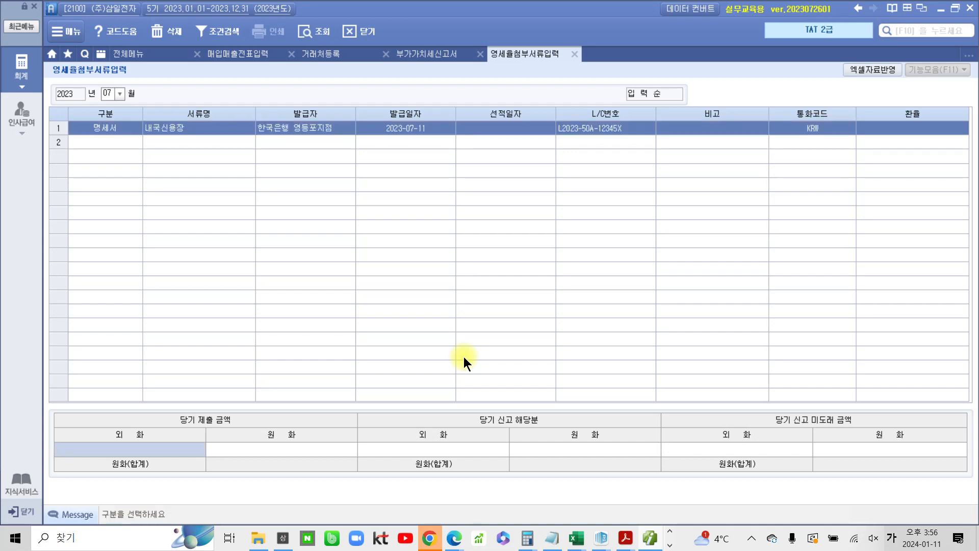
{"action": "key", "text": "Return"}
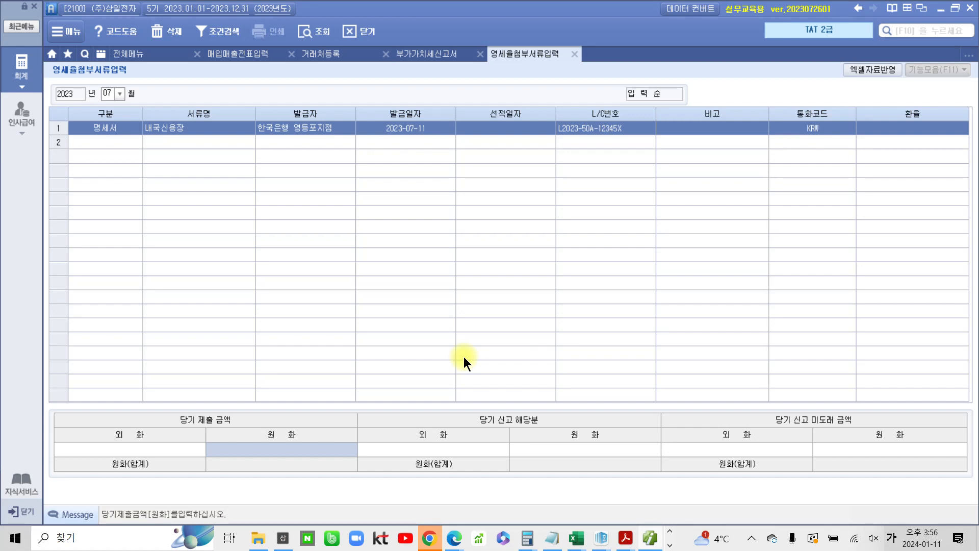
{"action": "type", "text": "15,000,000"}
{"action": "key", "text": "Return"}
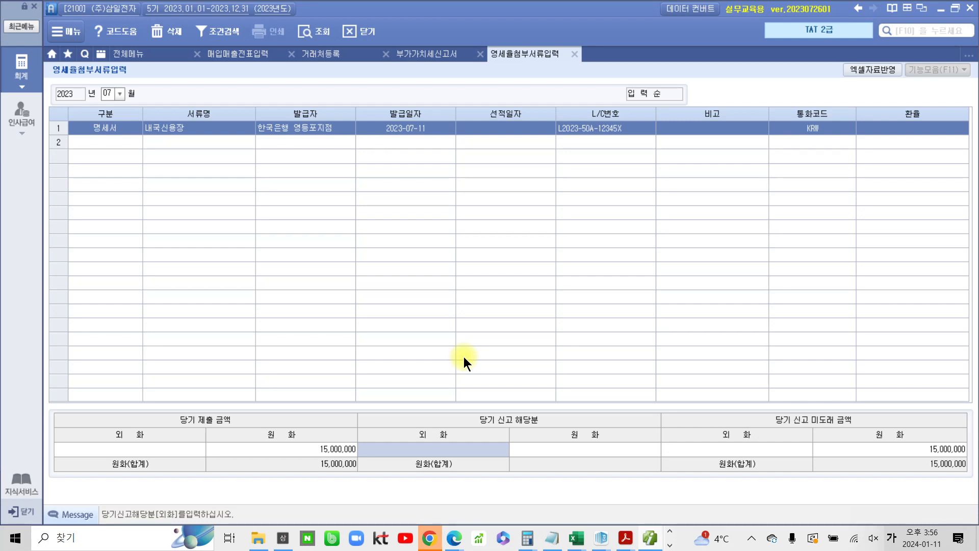
{"action": "key", "text": "Return"}
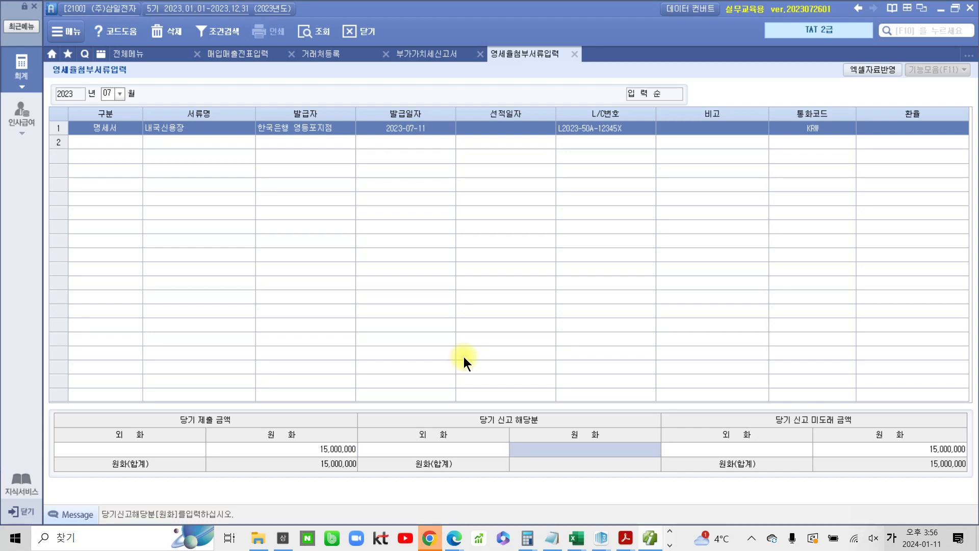
{"action": "type", "text": "15,000,000"}
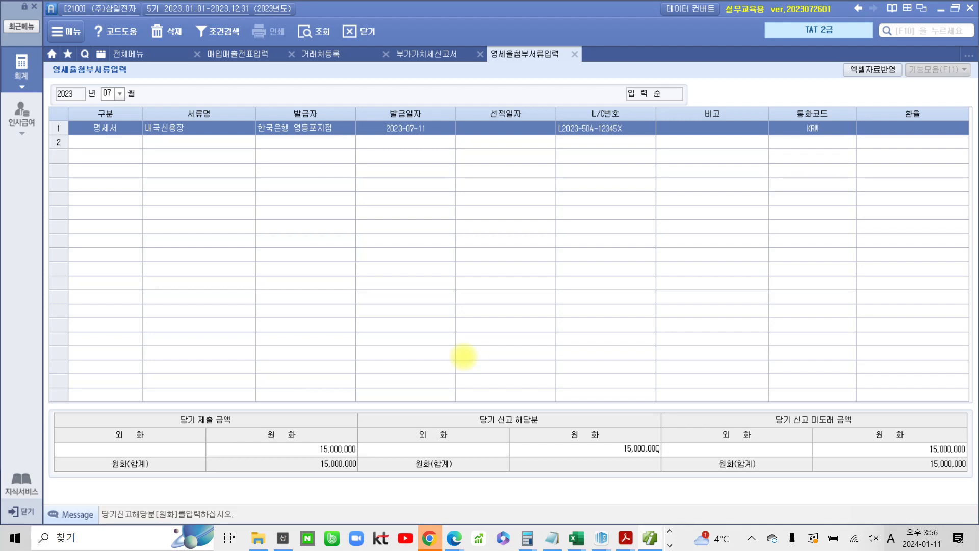
{"action": "key", "text": "Return"}
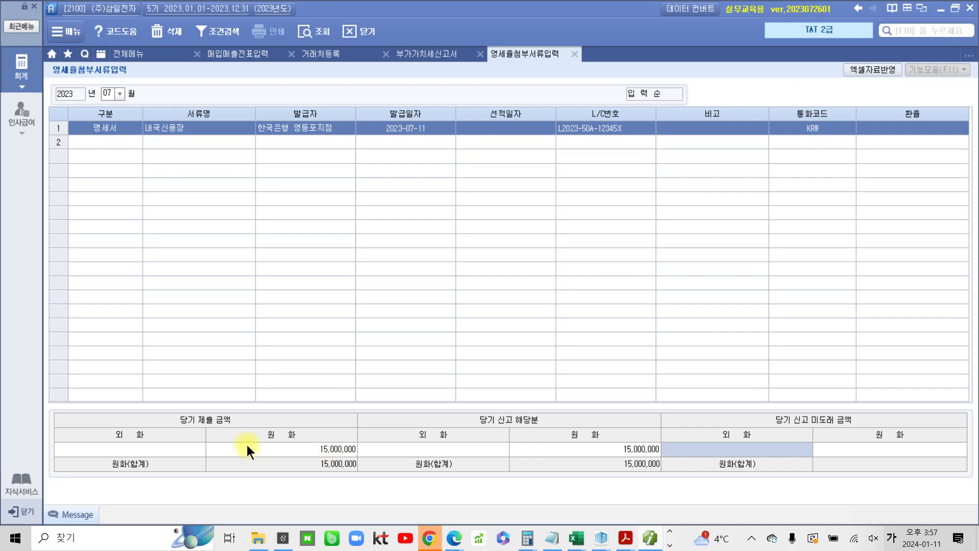
{"action": "left_click", "coordinate": [288, 449]}
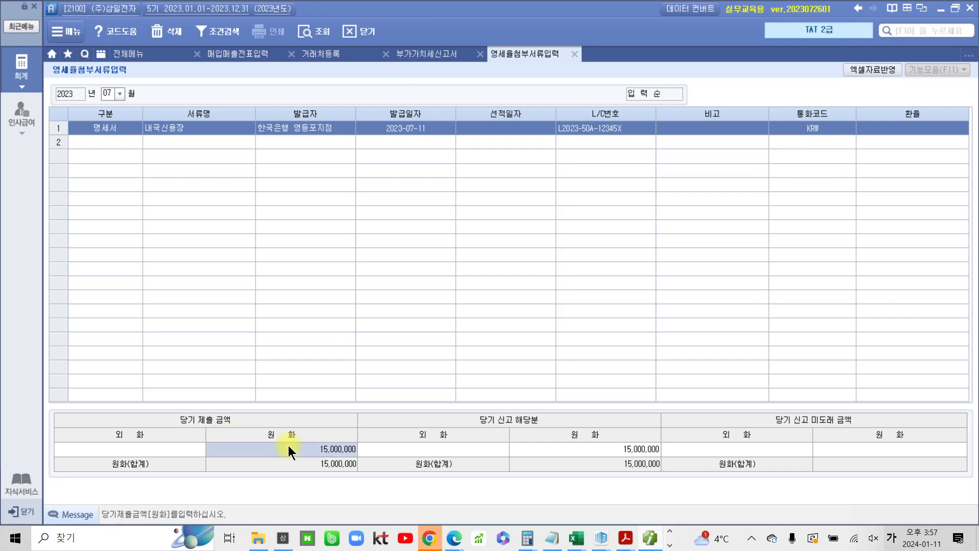
{"action": "left_click", "coordinate": [540, 450]}
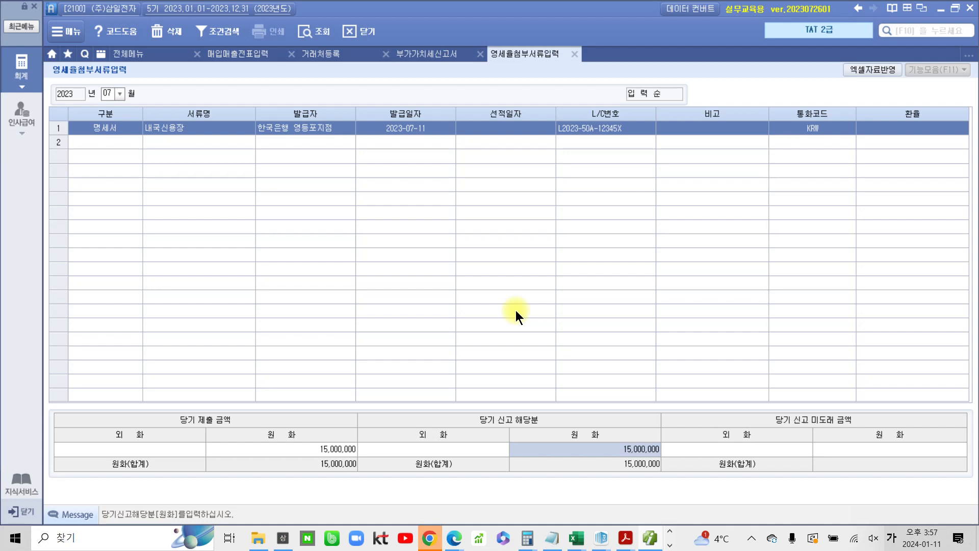
Switch to the textbook PDF and highlight the 직수출 거래자료 heading and the NEGO phrase in problem 2
{"action": "mouse_move", "coordinate": [626, 538]}
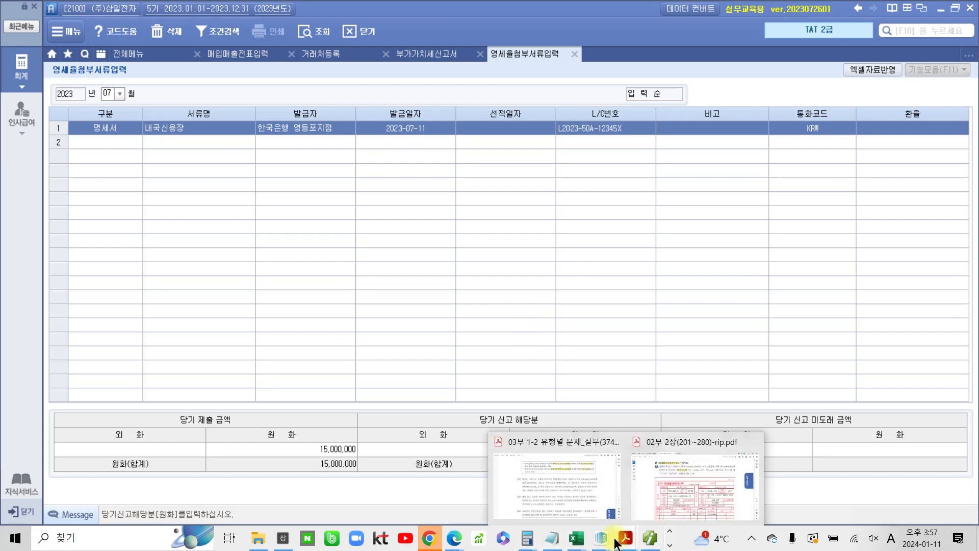
{"action": "left_click", "coordinate": [671, 501]}
{"action": "scroll", "coordinate": [578, 412], "scroll_direction": "down", "scroll_amount": 8}
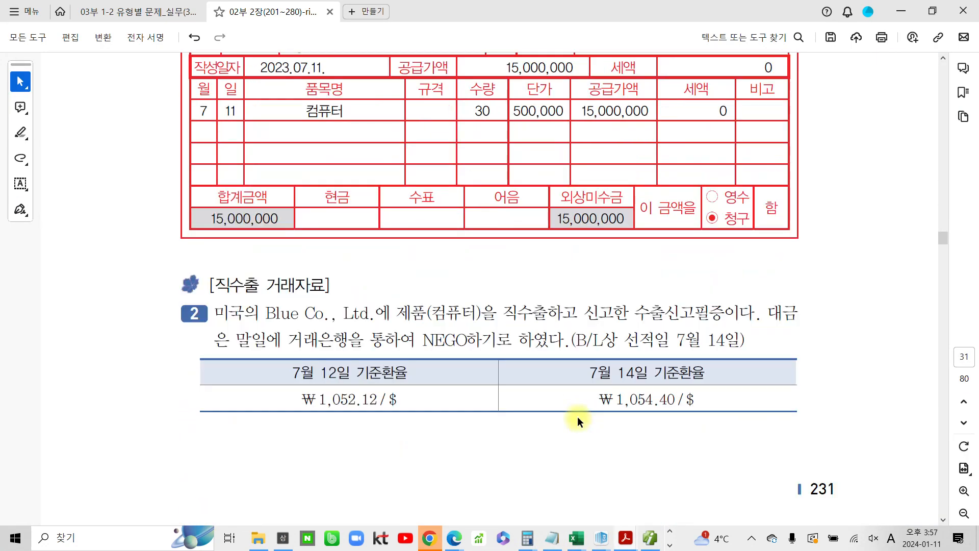
{"action": "left_click_drag", "start_coordinate": [209, 284], "coordinate": [304, 282]}
{"action": "left_click", "coordinate": [346, 256]}
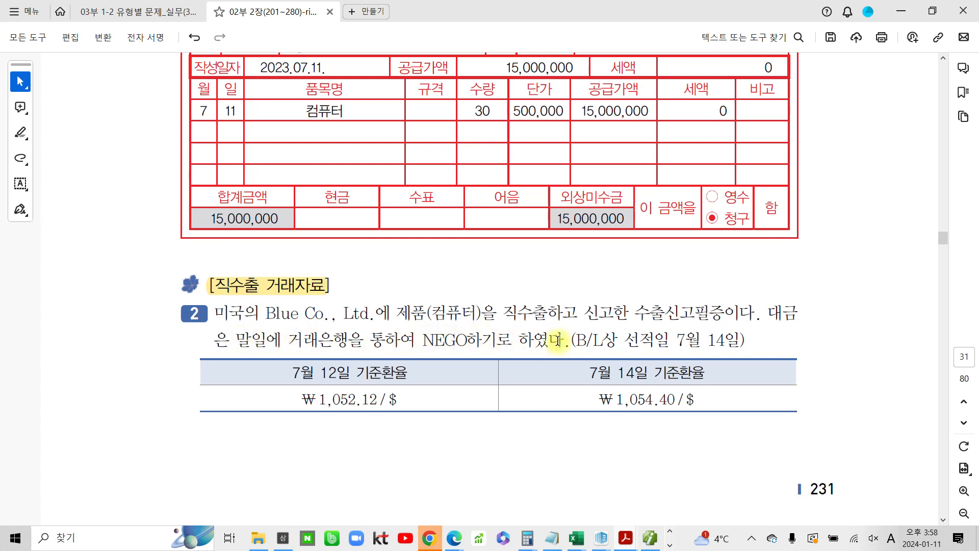
{"action": "left_click_drag", "start_coordinate": [288, 340], "coordinate": [512, 341]}
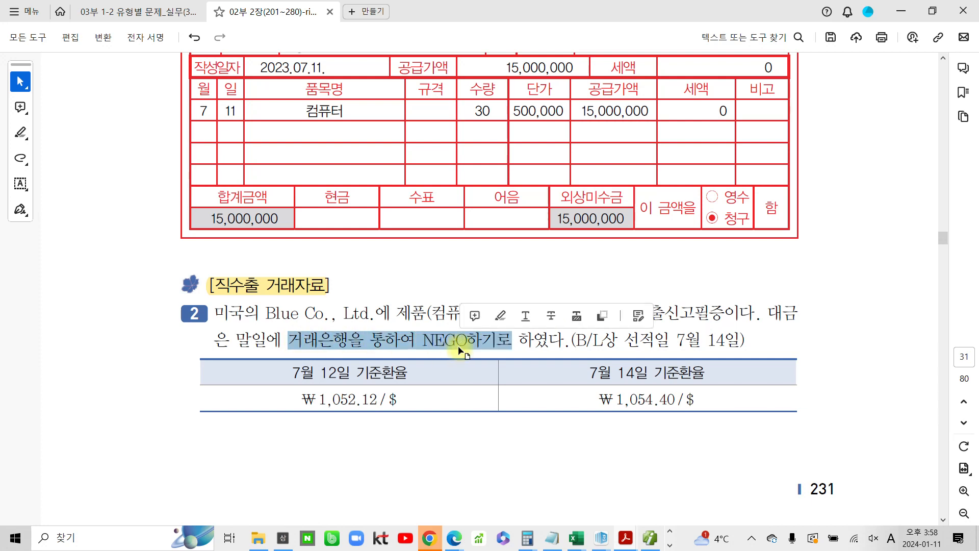
{"action": "left_click", "coordinate": [502, 315]}
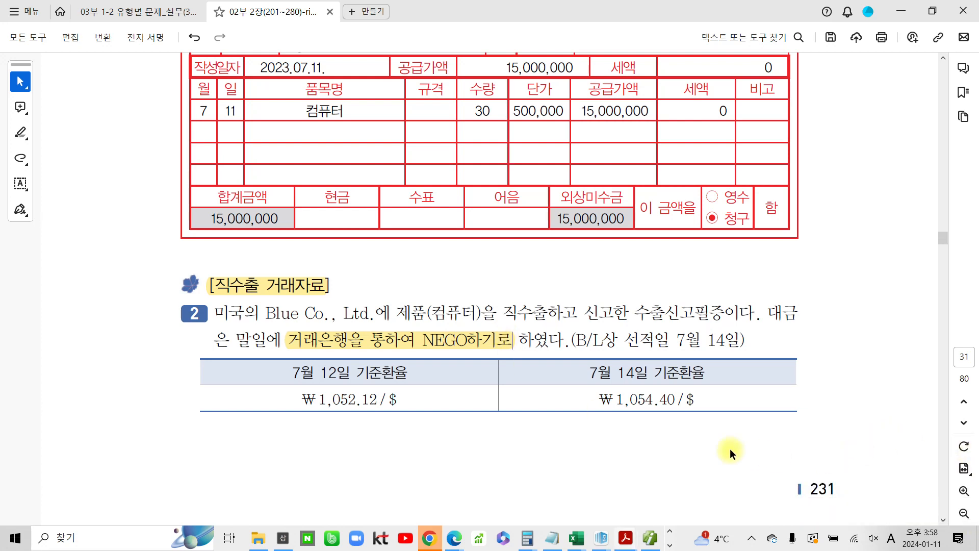
{"action": "left_click", "coordinate": [752, 538]}
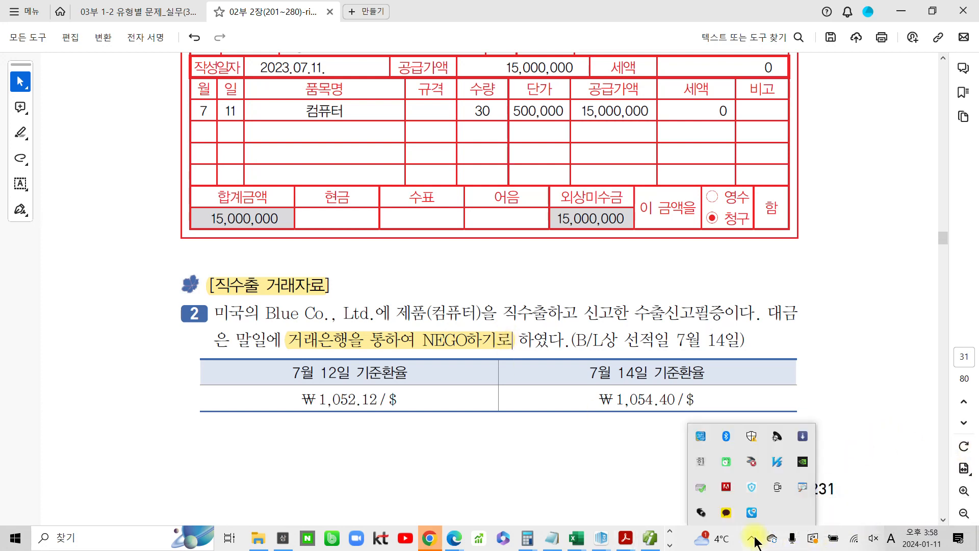
{"action": "right_click", "coordinate": [724, 512]}
{"action": "left_click", "coordinate": [732, 507]}
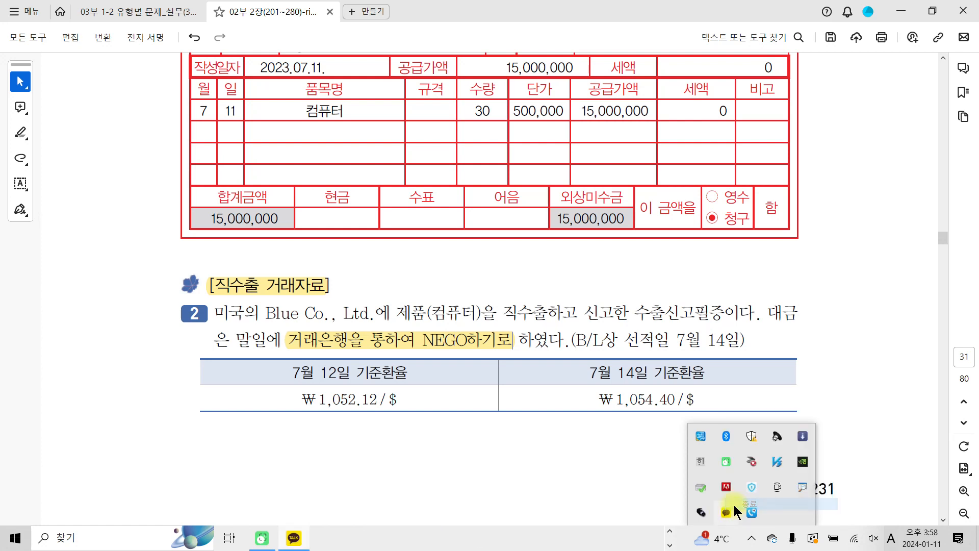
Highlight the B/L shipping date 7월 14일 in the problem text
{"action": "left_click", "coordinate": [583, 485]}
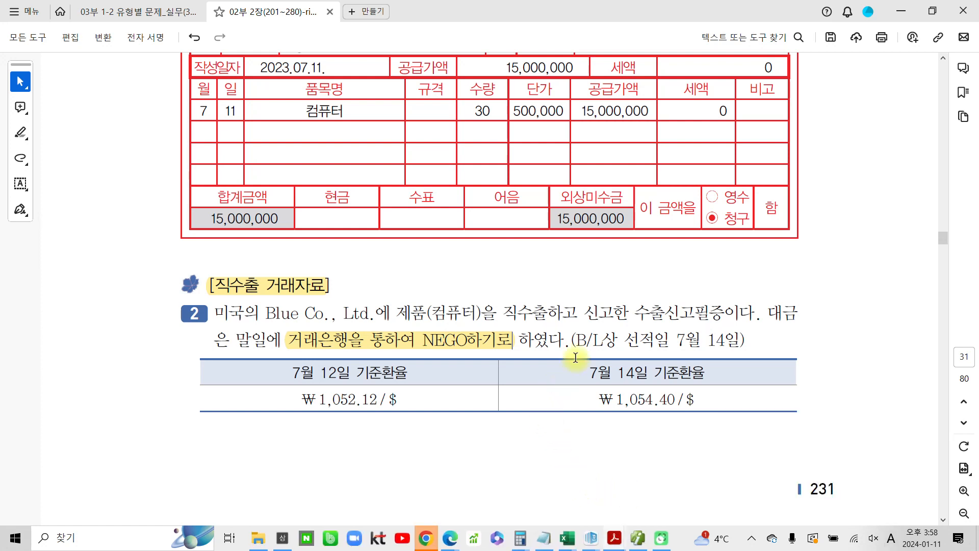
{"action": "left_click_drag", "start_coordinate": [578, 340], "coordinate": [741, 340]}
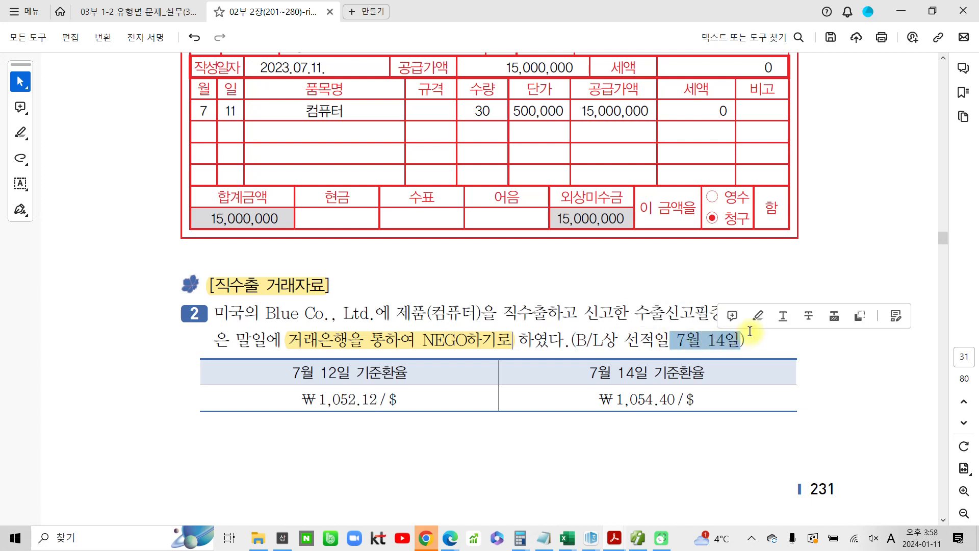
{"action": "left_click", "coordinate": [760, 316]}
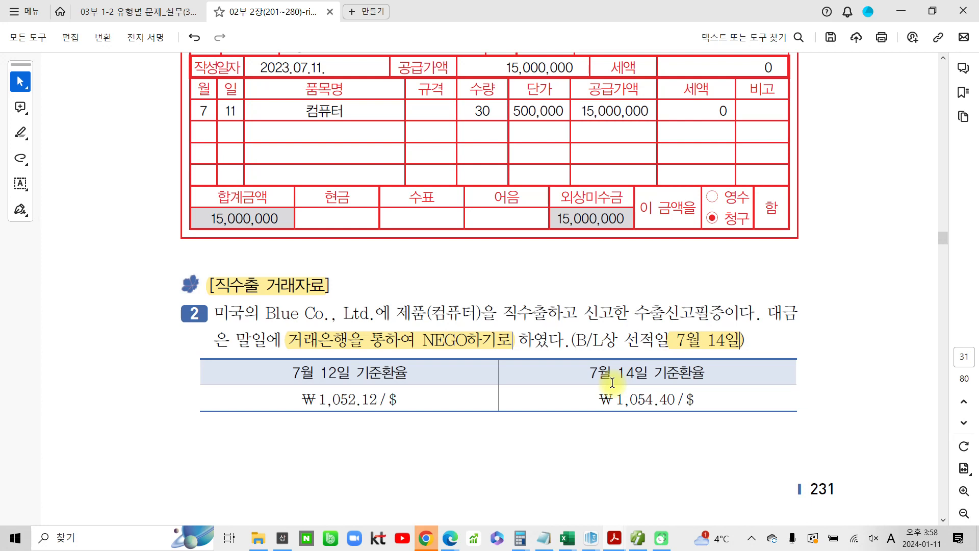
{"action": "left_click_drag", "start_coordinate": [591, 378], "coordinate": [715, 412]}
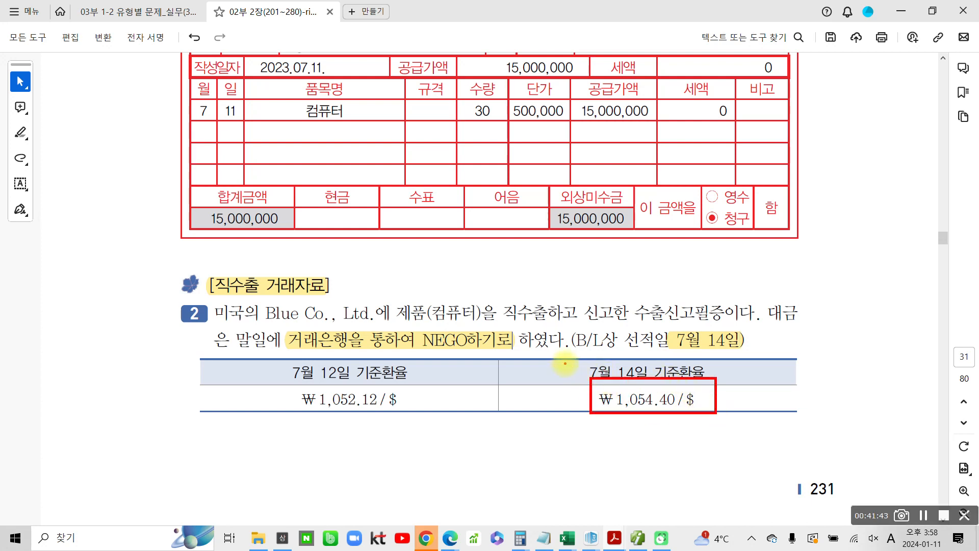
{"action": "left_click_drag", "start_coordinate": [563, 360], "coordinate": [580, 358]}
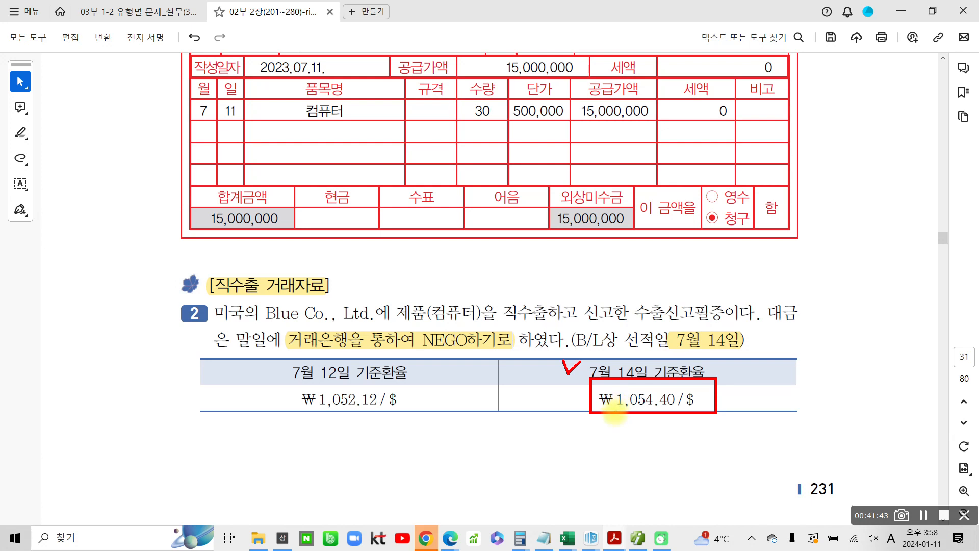
{"action": "key", "text": "Escape"}
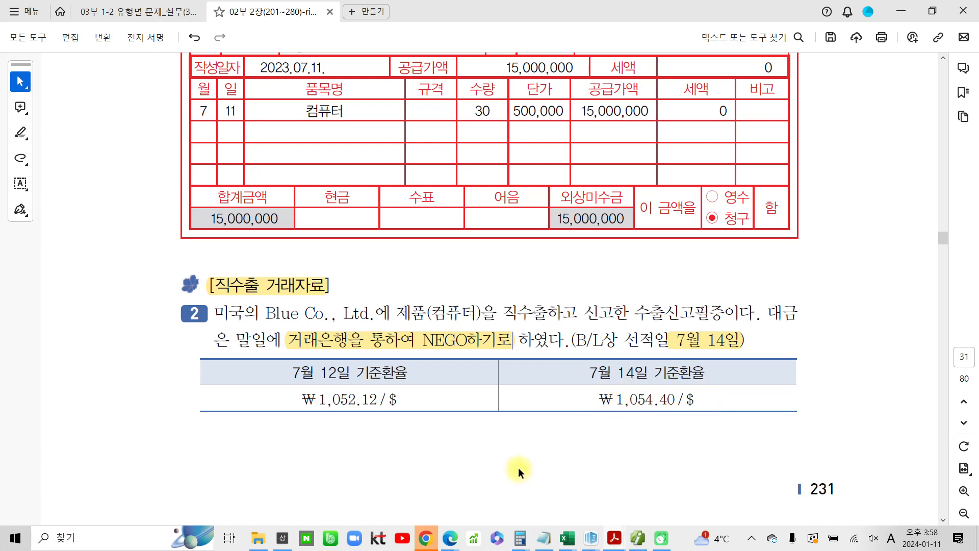
Scroll through the export declaration and highlight the payment amount FOB-$120,000
{"action": "scroll", "coordinate": [489, 462], "scroll_direction": "down", "scroll_amount": 12}
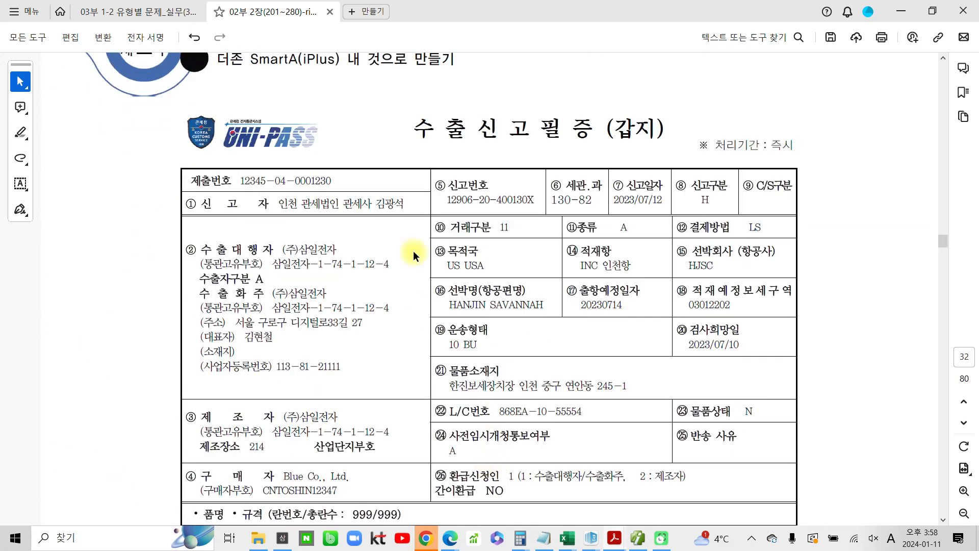
{"action": "scroll", "coordinate": [537, 273], "scroll_direction": "down", "scroll_amount": 1}
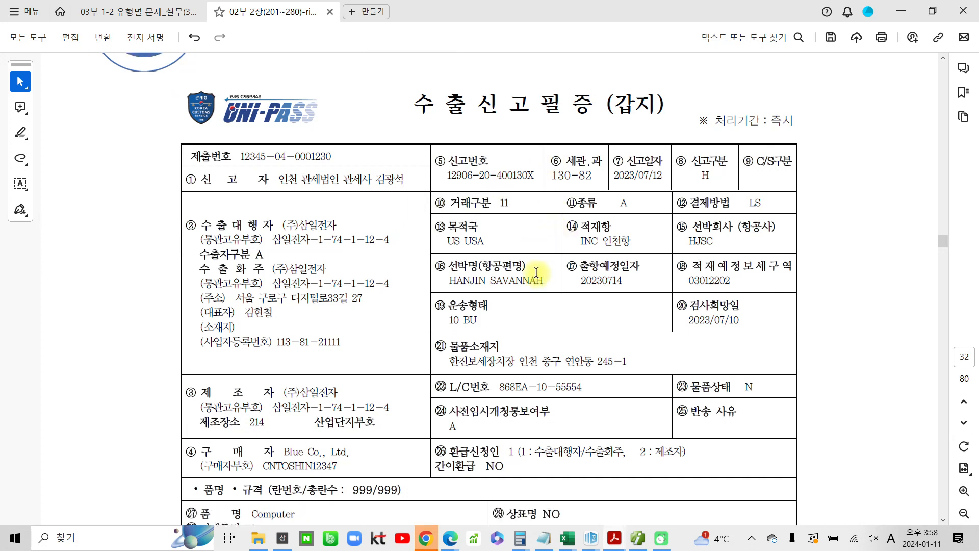
{"action": "scroll", "coordinate": [518, 286], "scroll_direction": "down", "scroll_amount": 4}
{"action": "scroll", "coordinate": [517, 287], "scroll_direction": "down", "scroll_amount": 6}
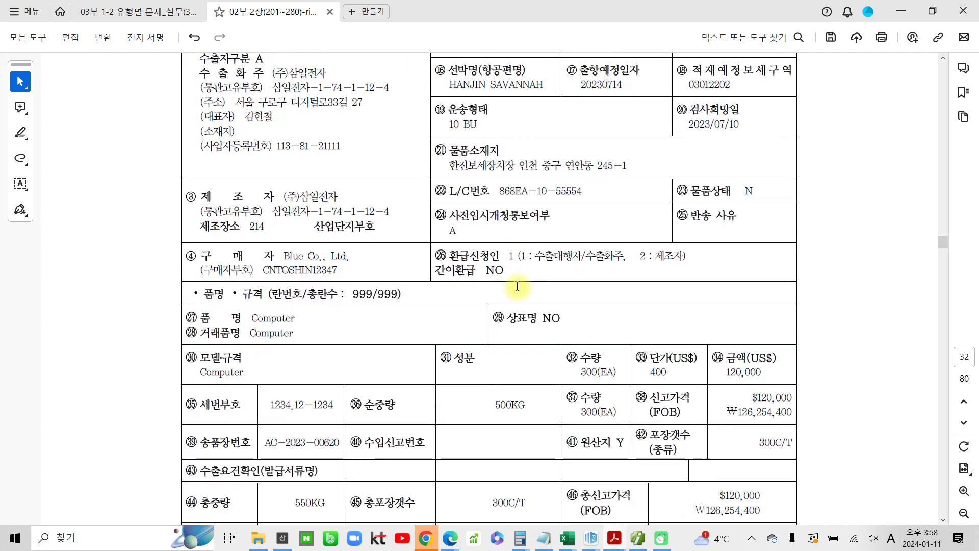
{"action": "scroll", "coordinate": [517, 286], "scroll_direction": "down", "scroll_amount": 2}
{"action": "scroll", "coordinate": [510, 286], "scroll_direction": "down", "scroll_amount": 4}
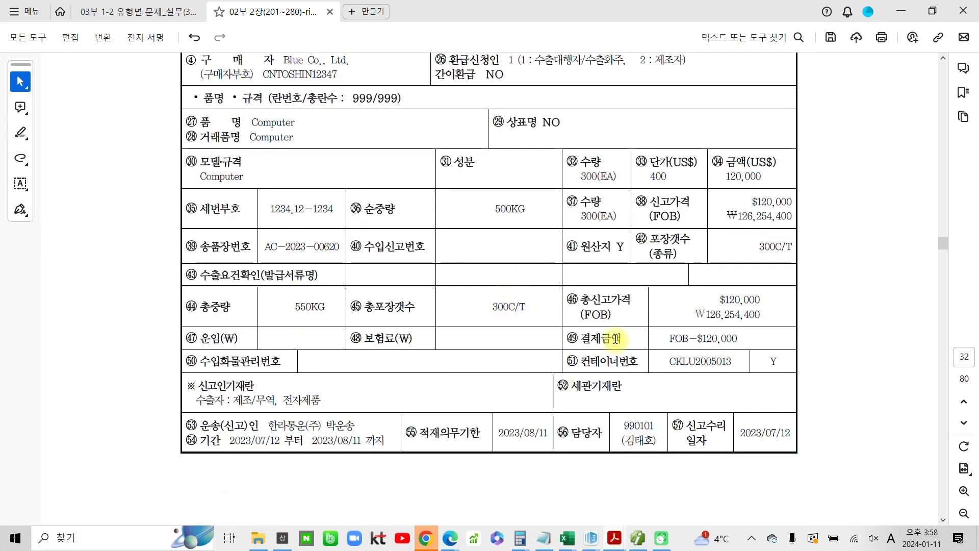
{"action": "left_click_drag", "start_coordinate": [670, 340], "coordinate": [741, 339]}
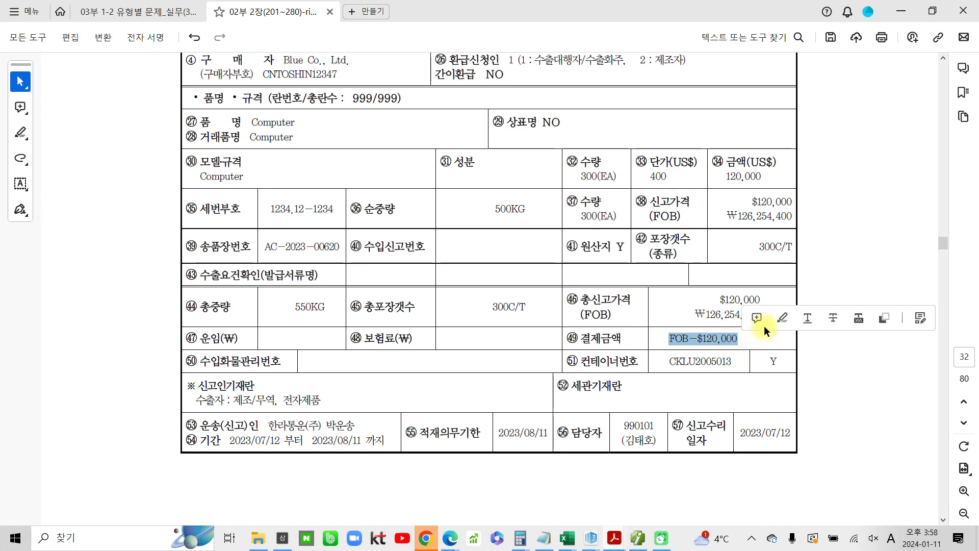
{"action": "left_click", "coordinate": [783, 317]}
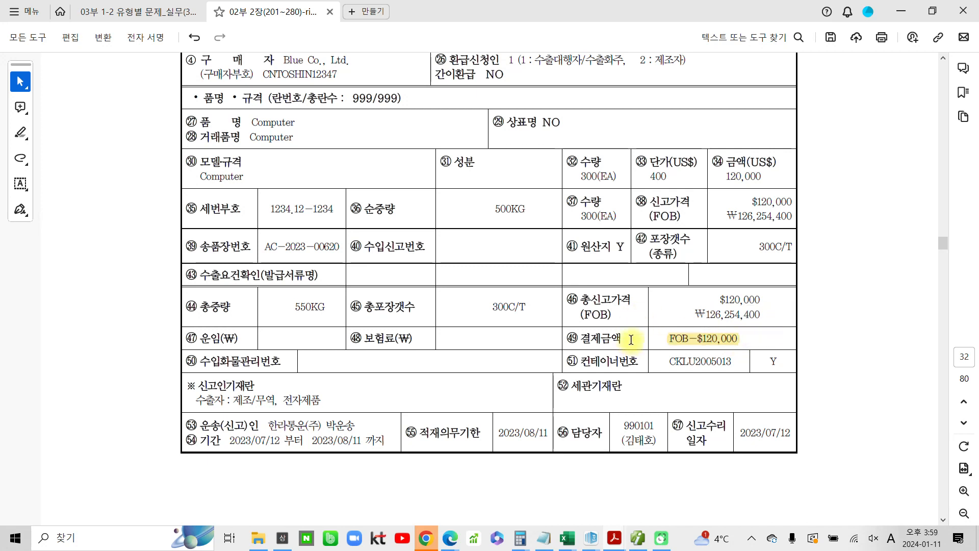
Highlight the product name Computer and the quantity 300 on the export declaration
{"action": "scroll", "coordinate": [631, 339], "scroll_direction": "up", "scroll_amount": 2}
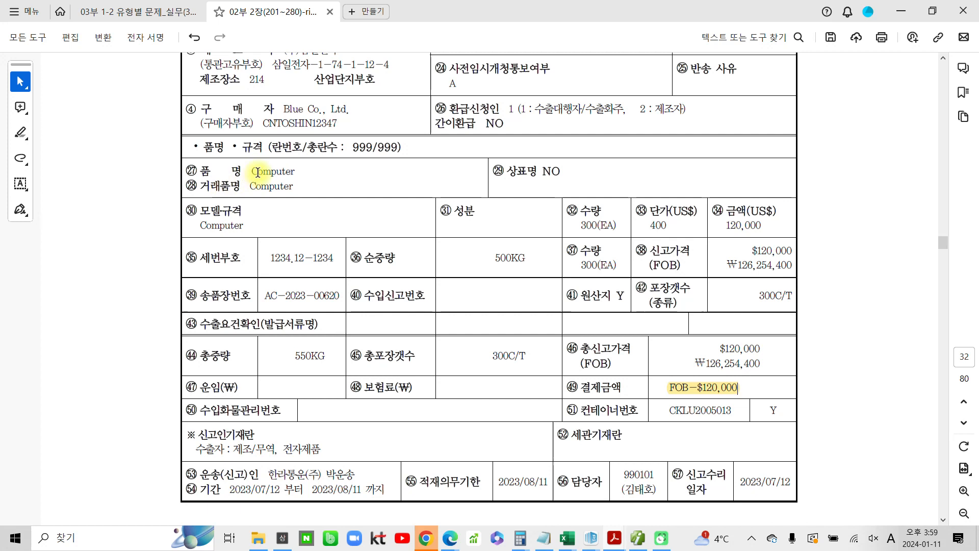
{"action": "left_click_drag", "start_coordinate": [251, 171], "coordinate": [296, 171]}
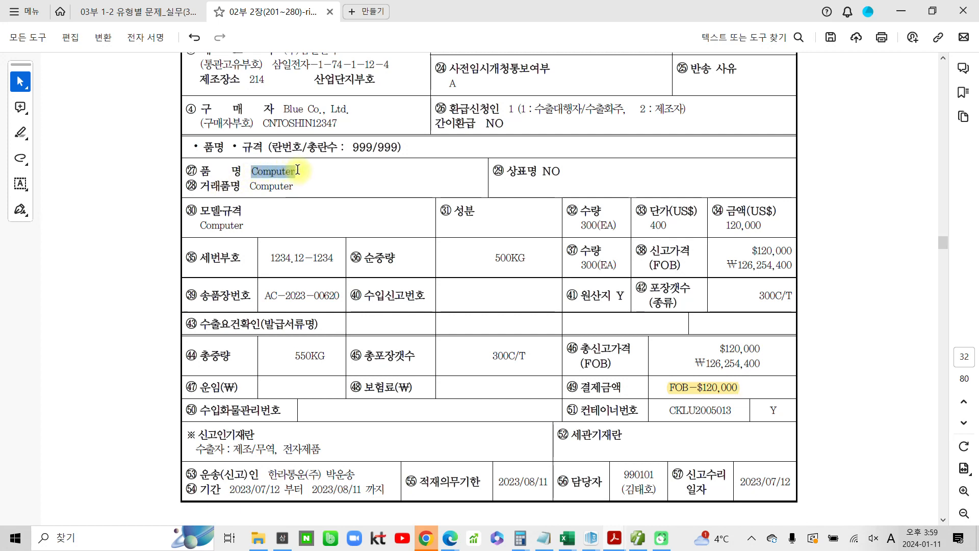
{"action": "left_click", "coordinate": [340, 150]}
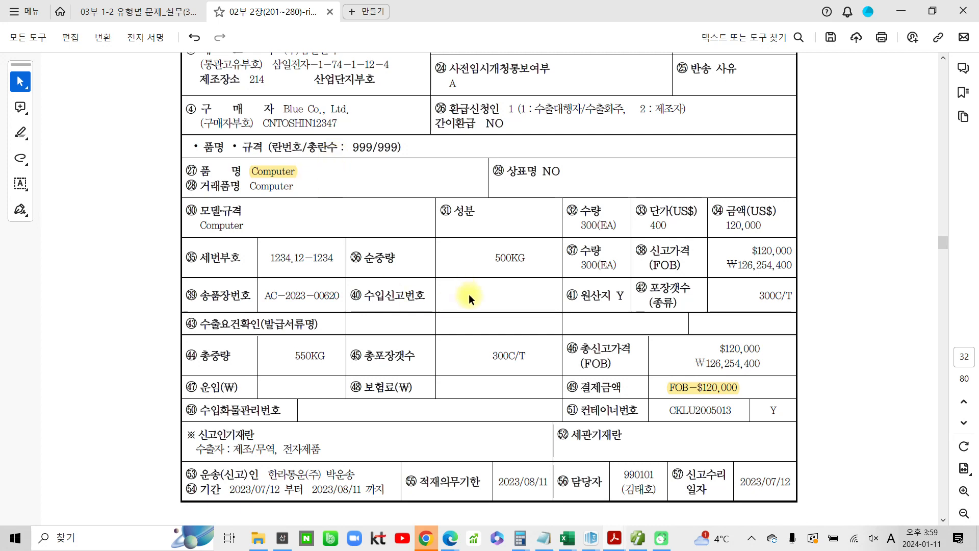
{"action": "left_click_drag", "start_coordinate": [580, 226], "coordinate": [597, 224]}
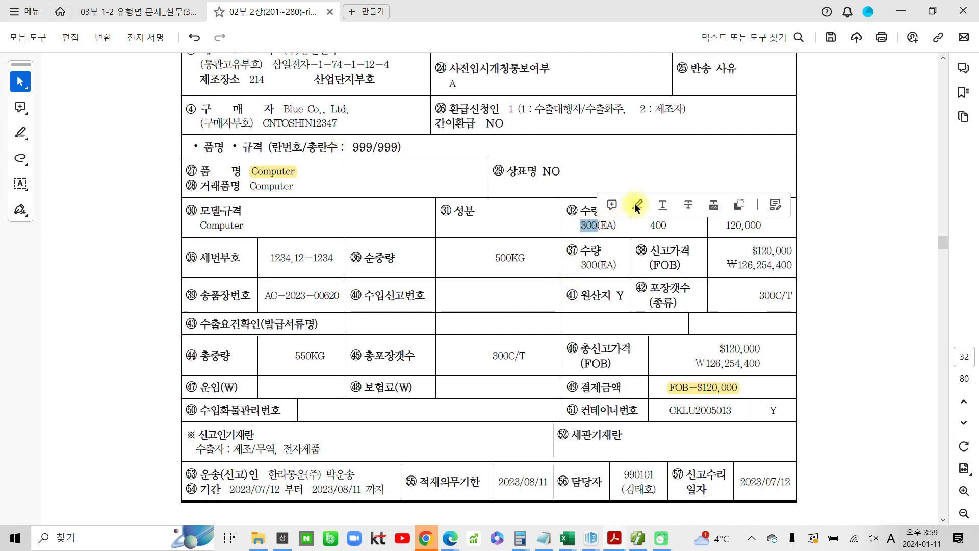
{"action": "left_click", "coordinate": [636, 204]}
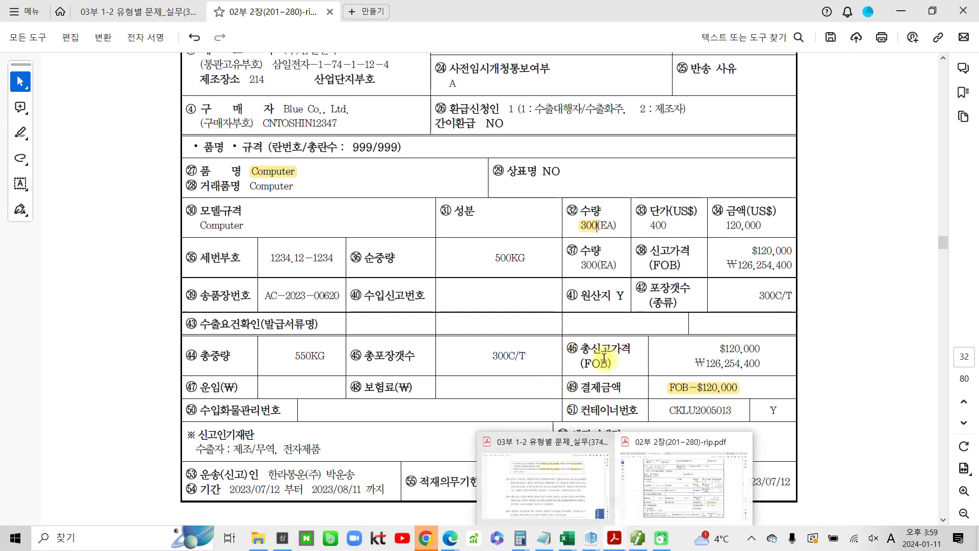
{"action": "scroll", "coordinate": [607, 364], "scroll_direction": "up", "scroll_amount": 8}
{"action": "scroll", "coordinate": [610, 301], "scroll_direction": "up", "scroll_amount": 4}
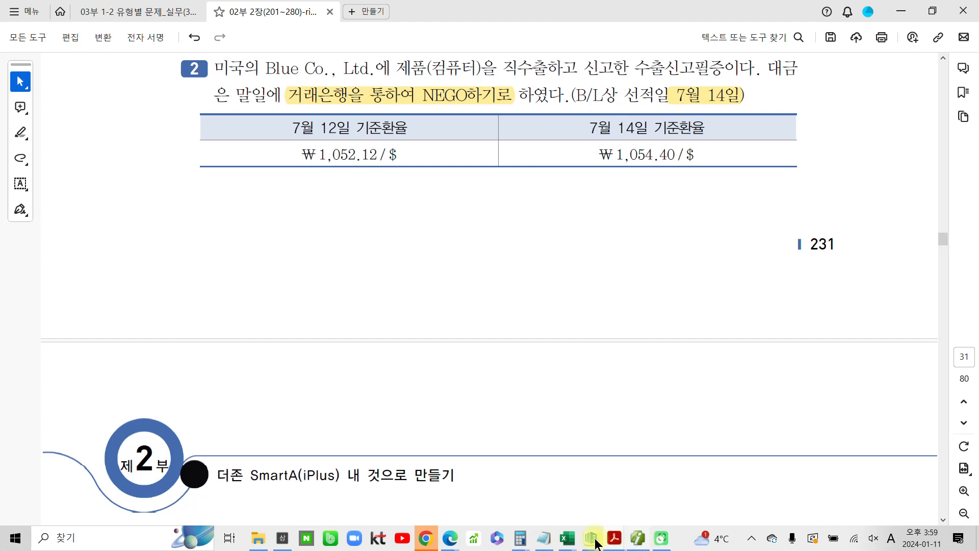
Open the Calculator and multiply 120,000 by 1,054.4 to get the export amount in won
{"action": "mouse_move", "coordinate": [523, 538]}
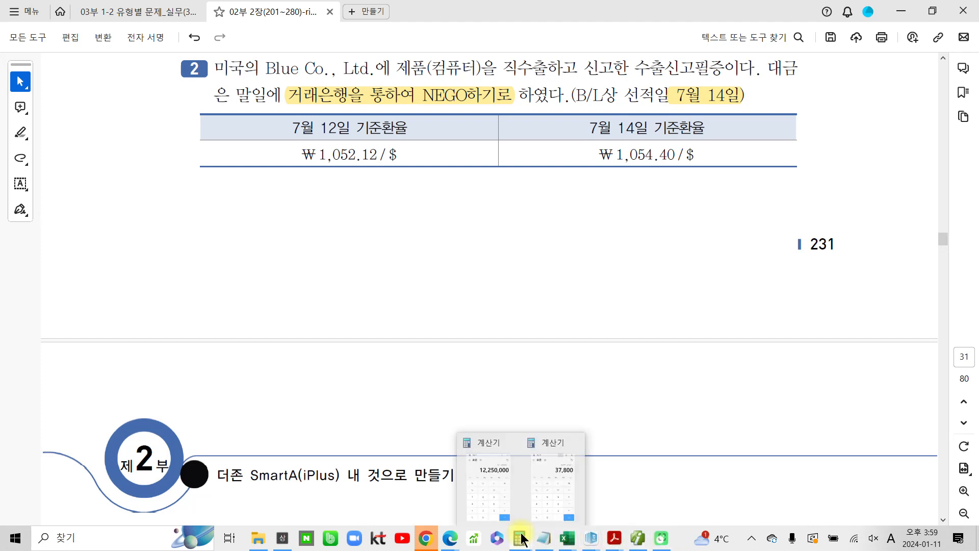
{"action": "left_click", "coordinate": [560, 487]}
{"action": "left_click", "coordinate": [812, 216]}
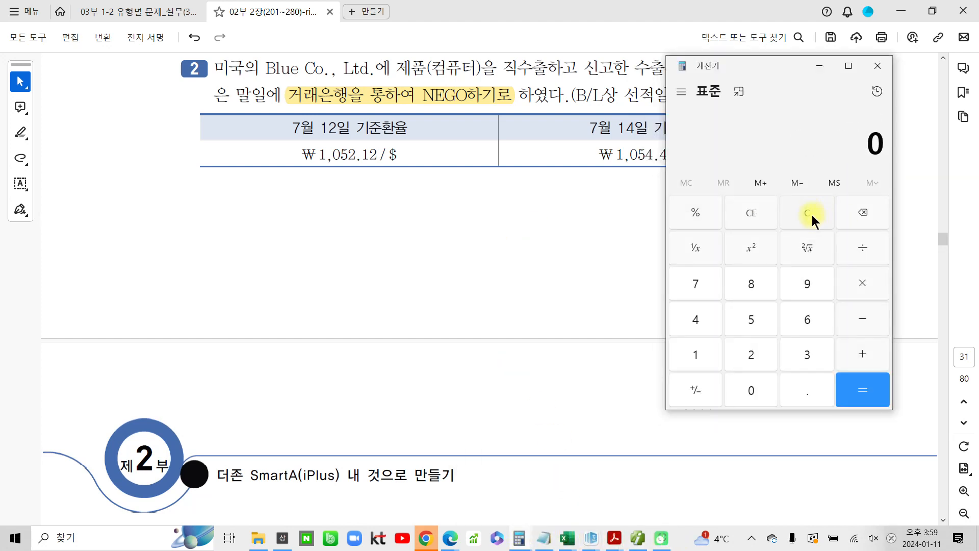
{"action": "left_click", "coordinate": [678, 364]}
{"action": "left_click", "coordinate": [755, 356]}
{"action": "left_click", "coordinate": [743, 393]}
{"action": "left_click", "coordinate": [744, 395]}
{"action": "left_click", "coordinate": [744, 396]}
{"action": "left_click", "coordinate": [744, 396]}
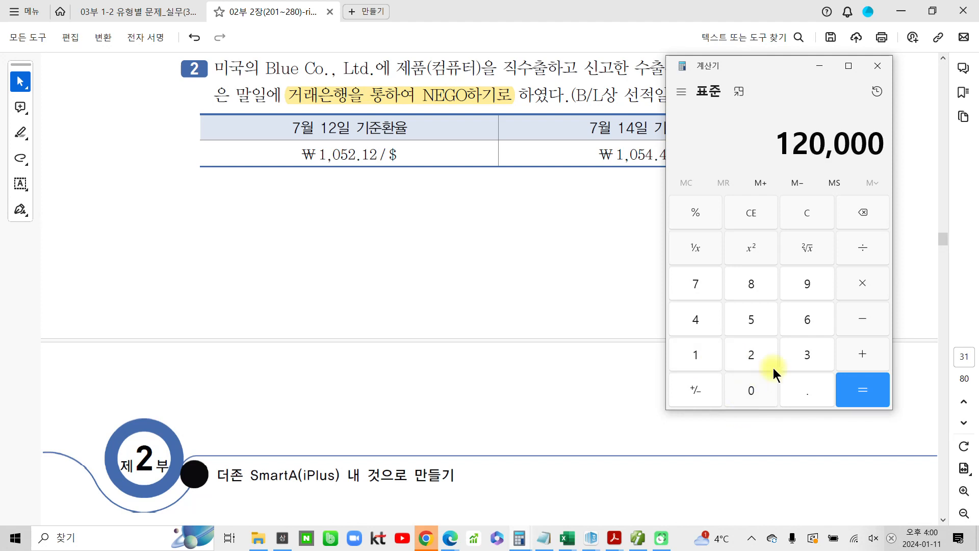
{"action": "left_click", "coordinate": [862, 287]}
{"action": "left_click_drag", "start_coordinate": [736, 68], "coordinate": [782, 59]}
{"action": "left_click", "coordinate": [745, 348]}
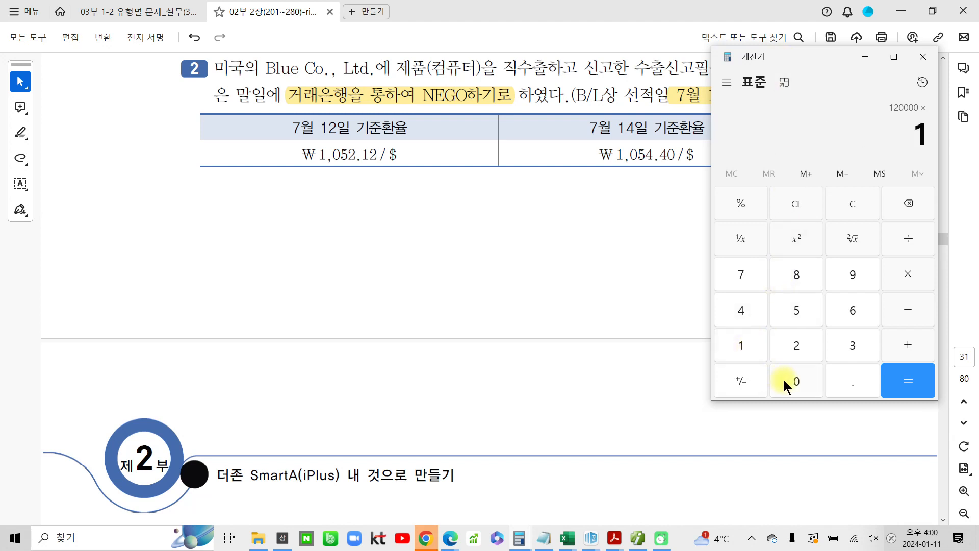
{"action": "left_click", "coordinate": [787, 381]}
{"action": "left_click", "coordinate": [800, 309]}
{"action": "left_click", "coordinate": [750, 311]}
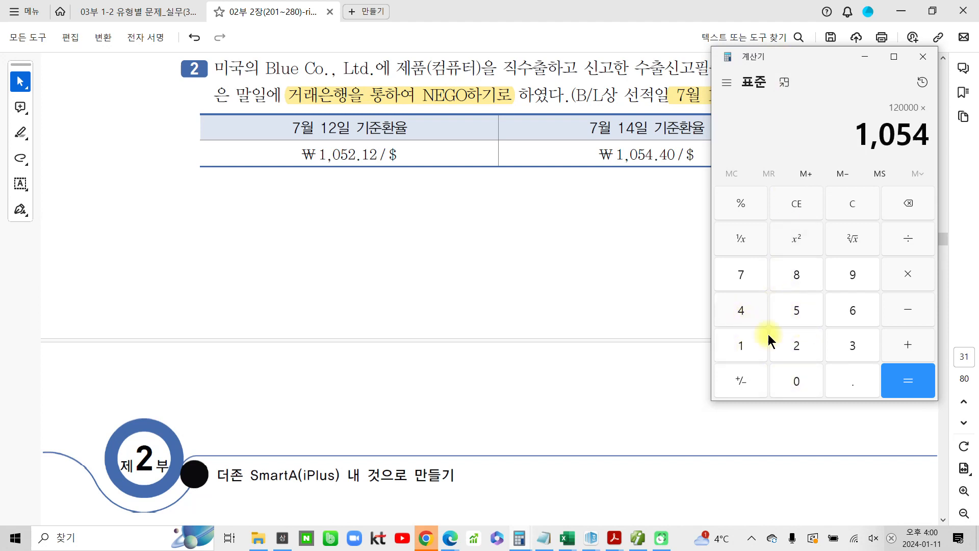
{"action": "left_click", "coordinate": [845, 385]}
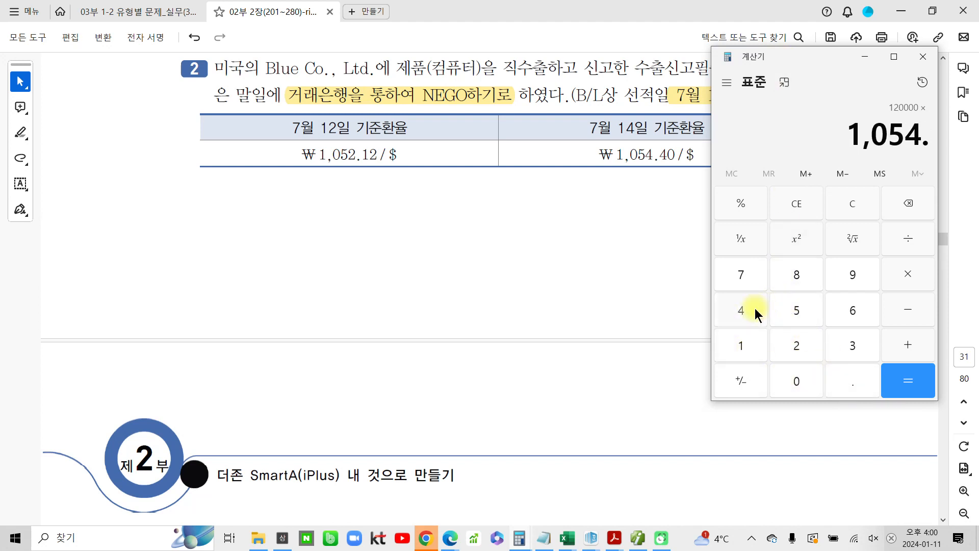
{"action": "left_click", "coordinate": [755, 308]}
{"action": "left_click", "coordinate": [918, 387]}
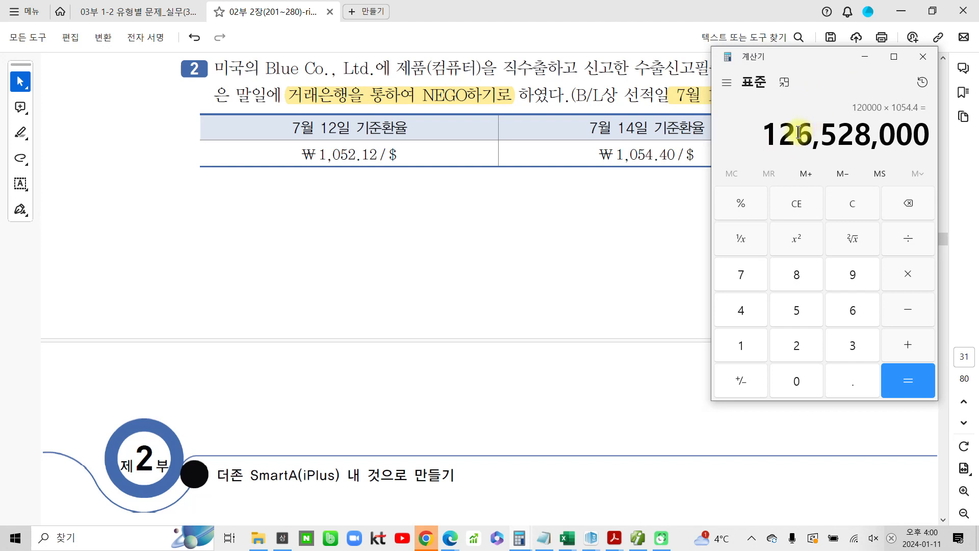
Return to the sales/purchase voucher entry screen and start a new voucher dated July 14
{"action": "left_click", "coordinate": [595, 163]}
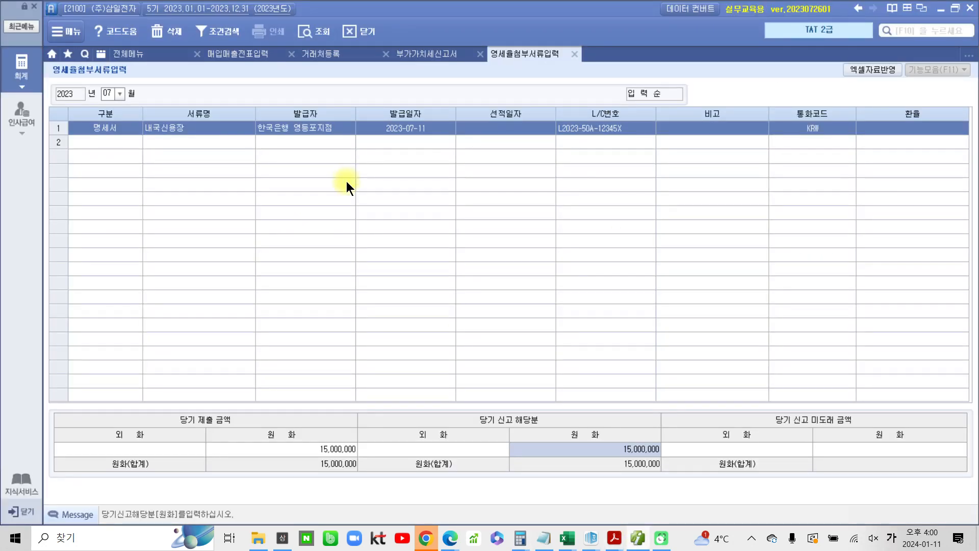
{"action": "left_click", "coordinate": [247, 52]}
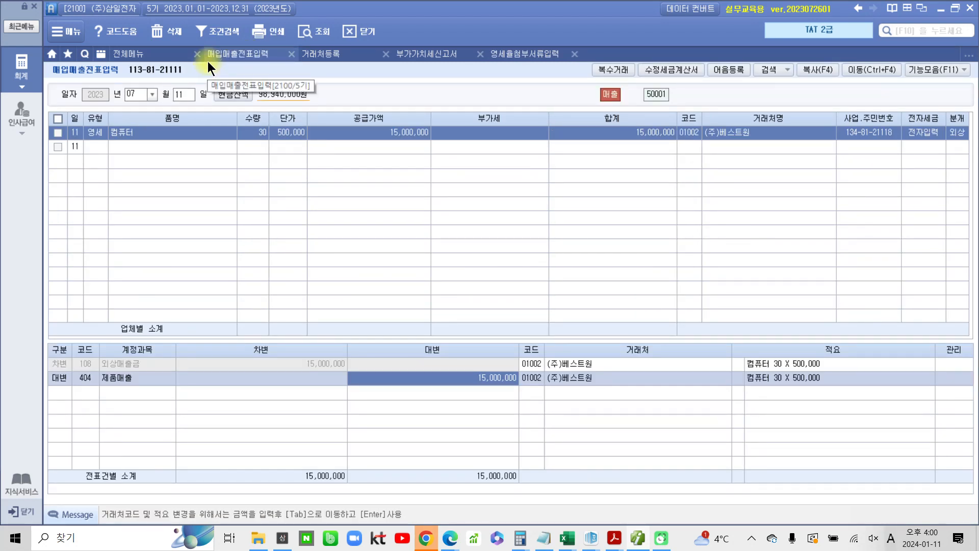
{"action": "left_click", "coordinate": [179, 95]}
{"action": "type", "text": "14"}
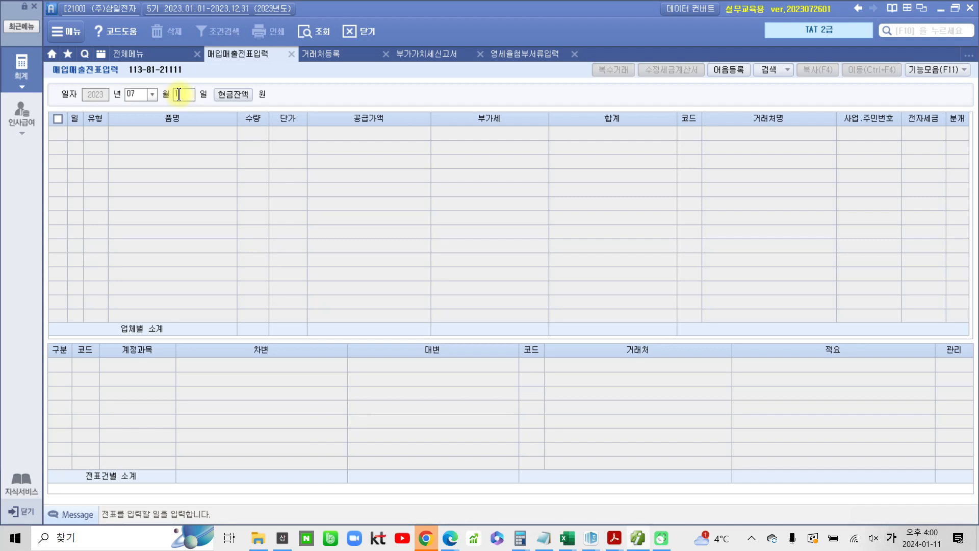
{"action": "key", "text": "Return"}
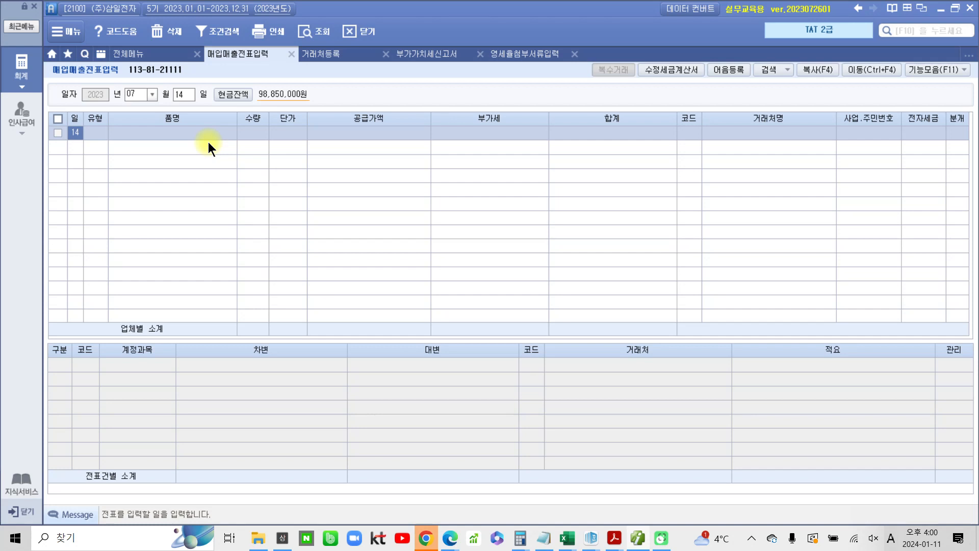
{"action": "key", "text": "Return"}
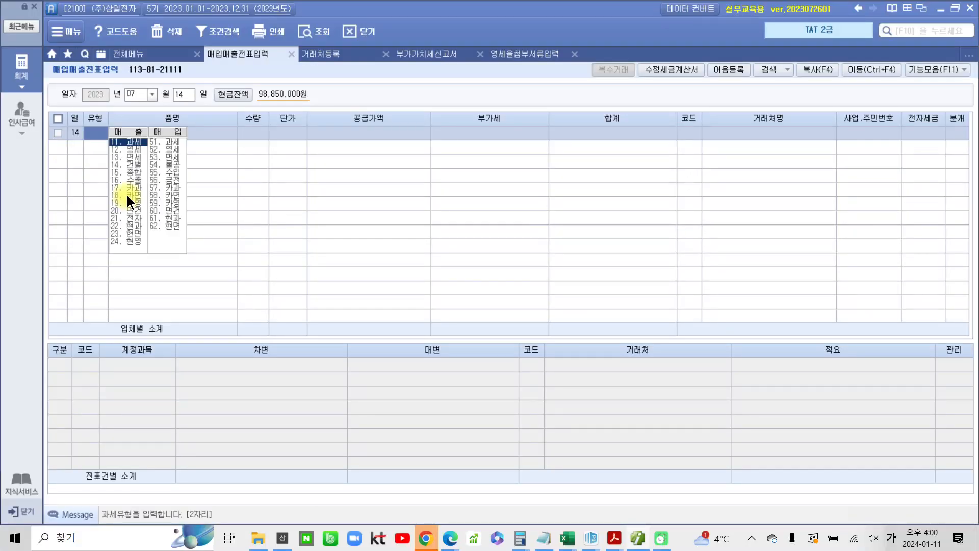
Set the voucher type to 16 수출 and the item name to 컴퓨터
{"action": "type", "text": "16"}
{"action": "key", "text": "Return"}
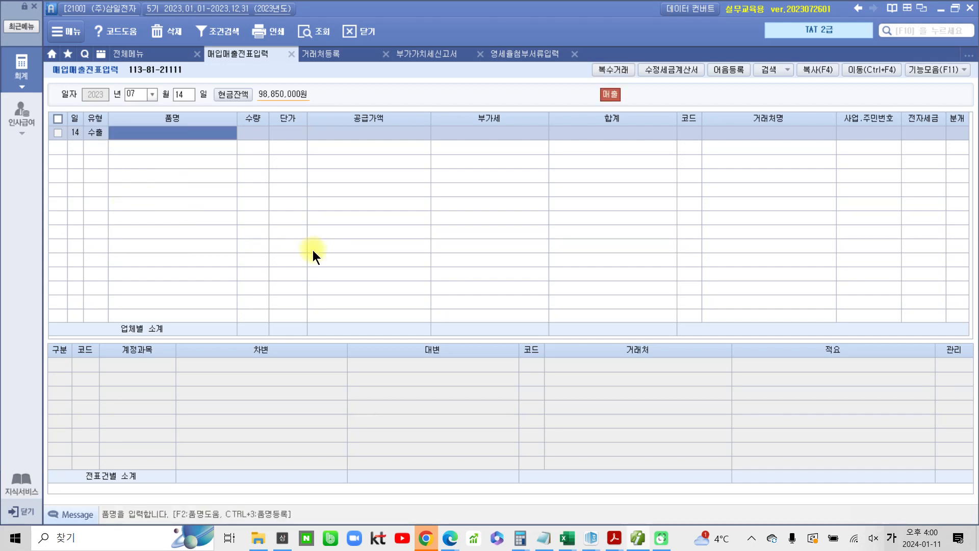
{"action": "type", "text": "ㅈㅔ"}
{"action": "key", "text": "BackSpace"}
{"action": "key", "text": "BackSpace"}
{"action": "type", "text": "컴퓨ㅌ"}
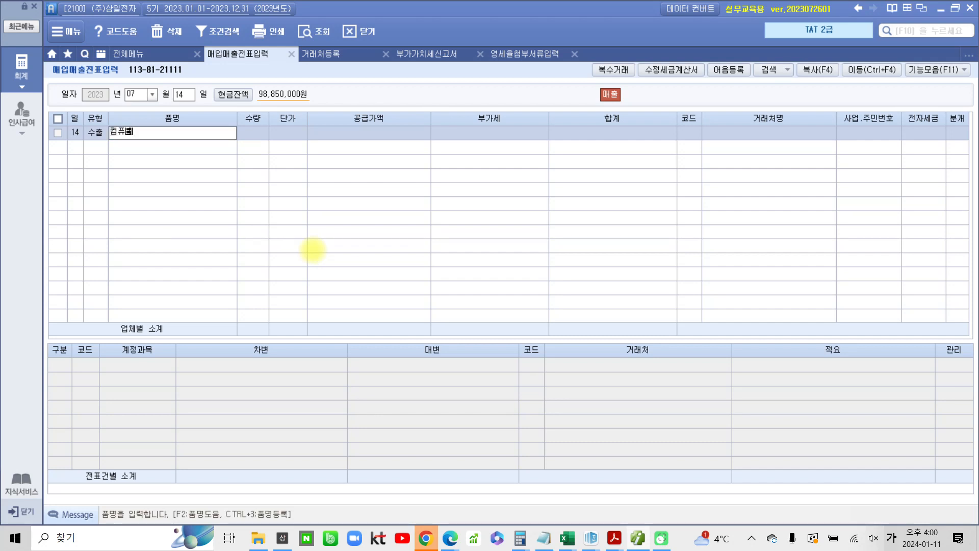
{"action": "type", "text": "ㅓ"}
{"action": "key", "text": "Return"}
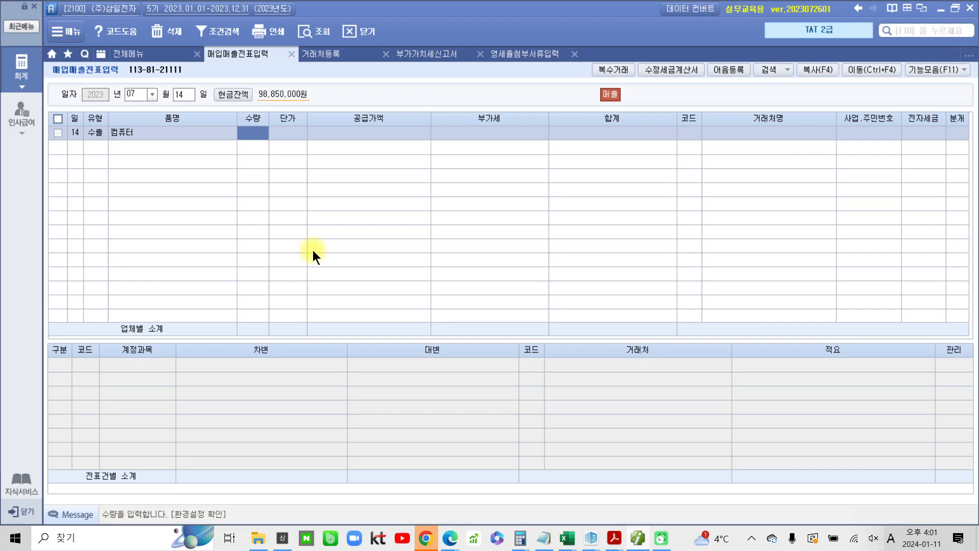
Enter quantity 300 and supply value 126,528,000, checking the amount against the calculator result
{"action": "type", "text": "300"}
{"action": "key", "text": "Return"}
{"action": "key", "text": "Return"}
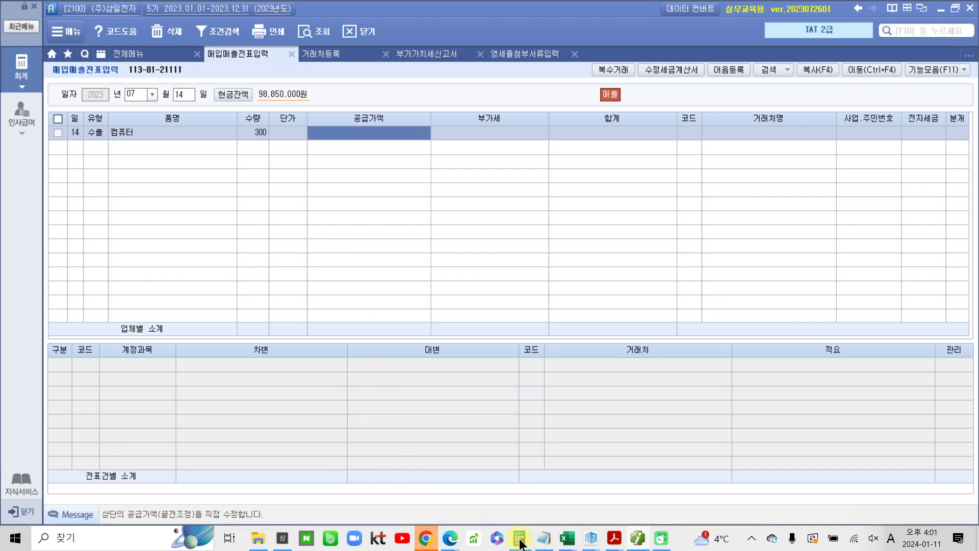
{"action": "mouse_move", "coordinate": [520, 538]}
{"action": "left_click", "coordinate": [543, 504]}
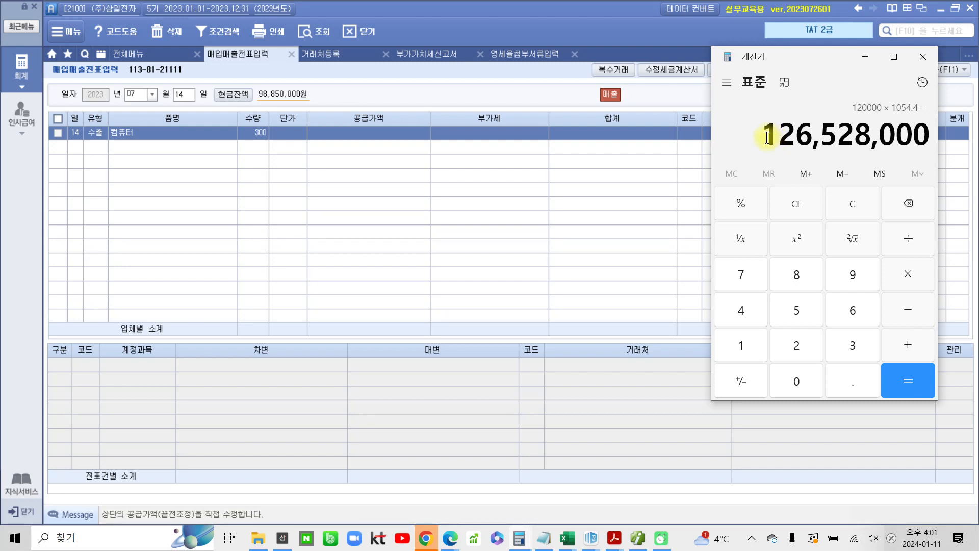
{"action": "left_click", "coordinate": [396, 135]}
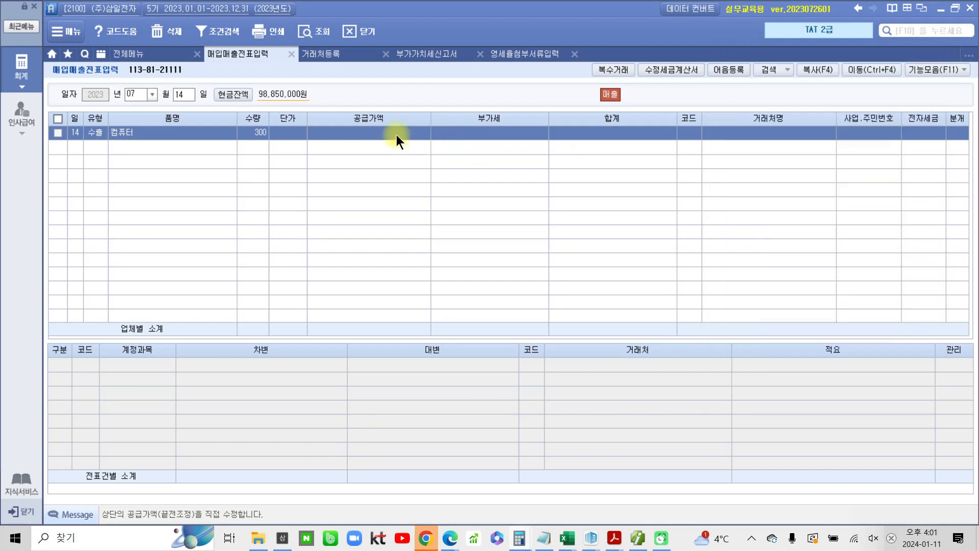
{"action": "type", "text": "126,528,000"}
{"action": "key", "text": "Return"}
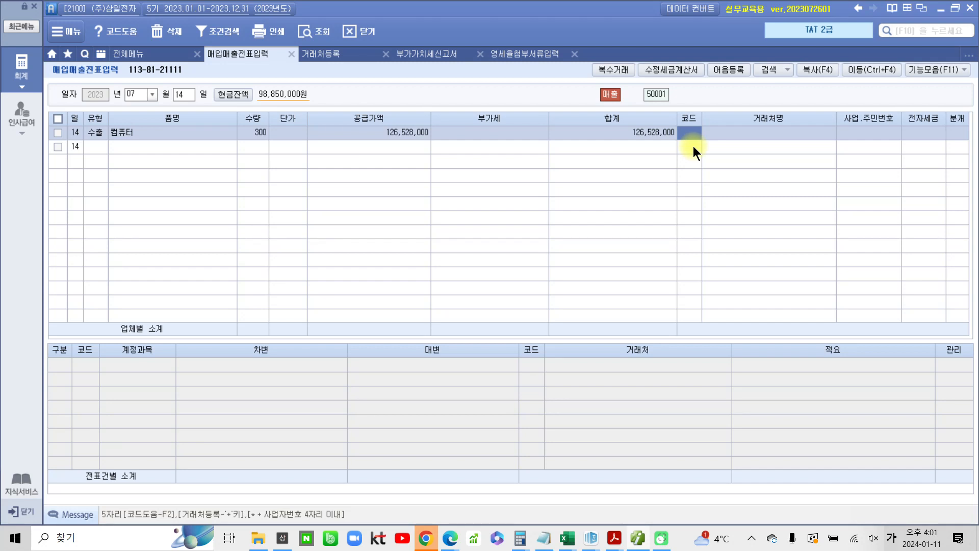
Select customer Blue Co., Ltd. from the code lookup and set the journal type to 2 외상
{"action": "key", "text": "Hangul"}
{"action": "key", "text": "Return"}
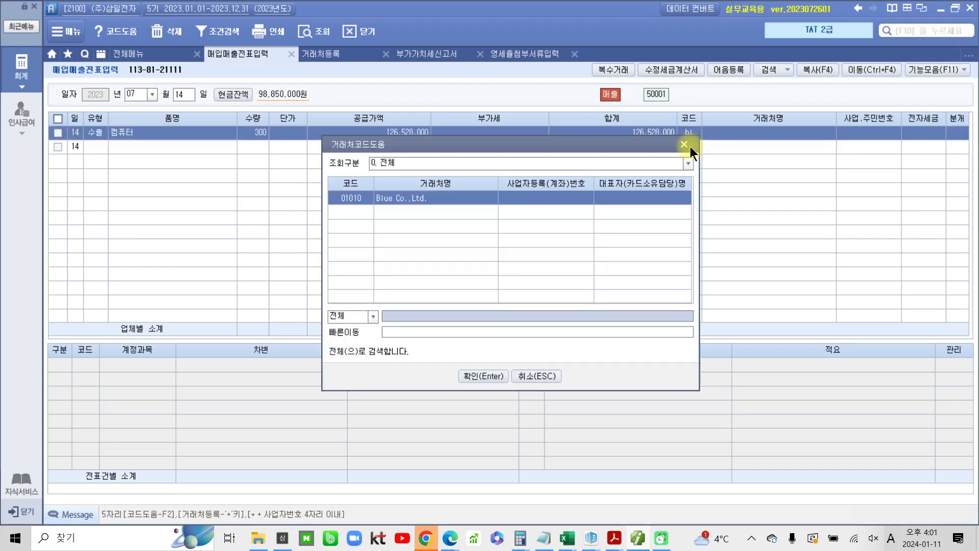
{"action": "key", "text": "Return"}
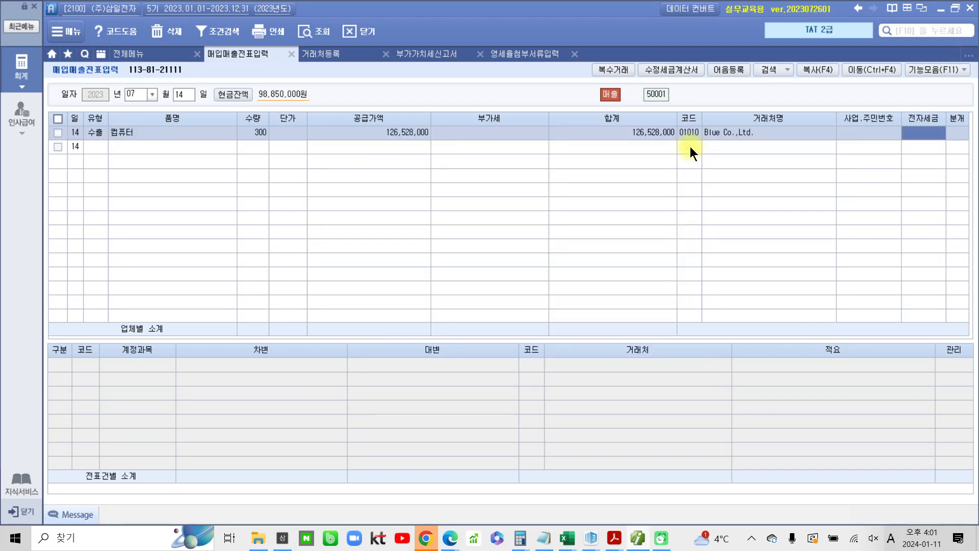
{"action": "left_click", "coordinate": [954, 134]}
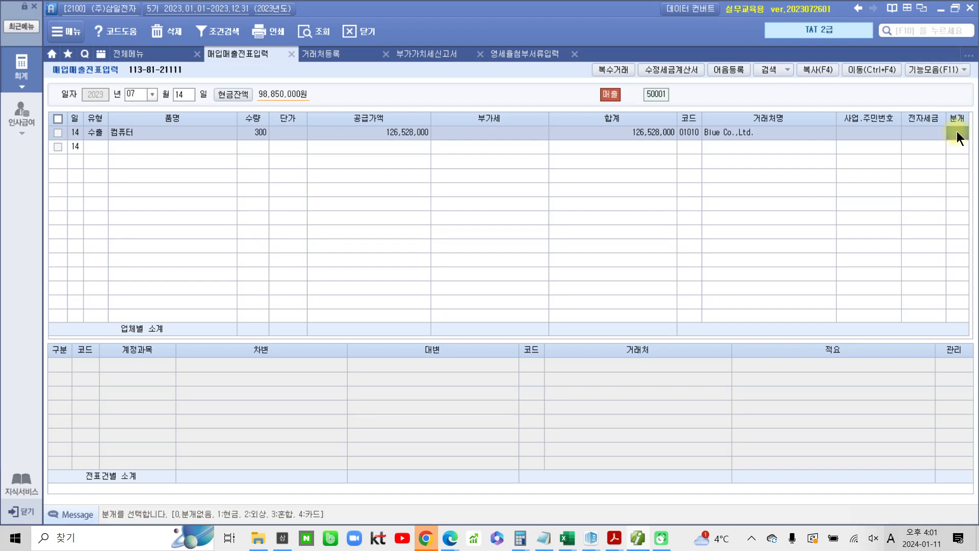
{"action": "type", "text": "2"}
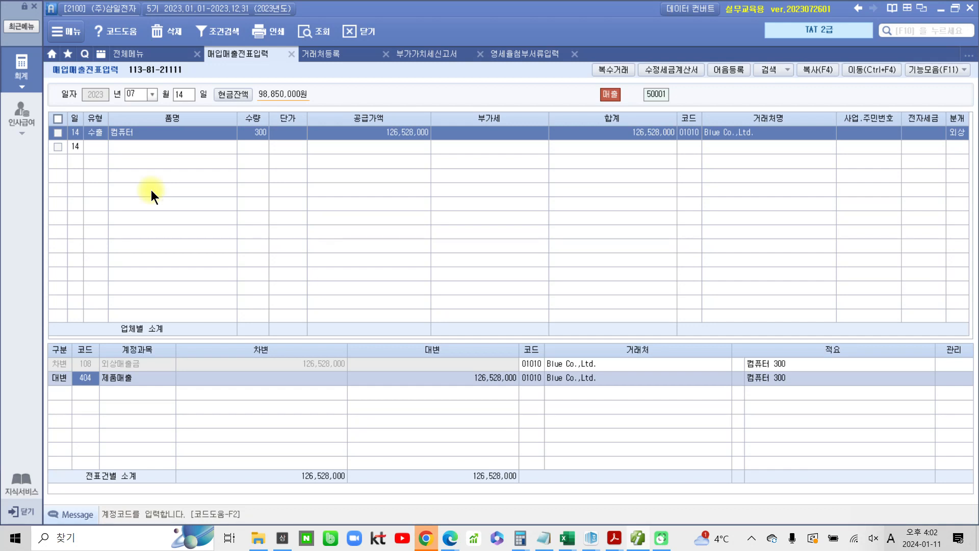
Open the 수출실적명세서 (export performance statement) from the full accounting menu
{"action": "left_click", "coordinate": [18, 72]}
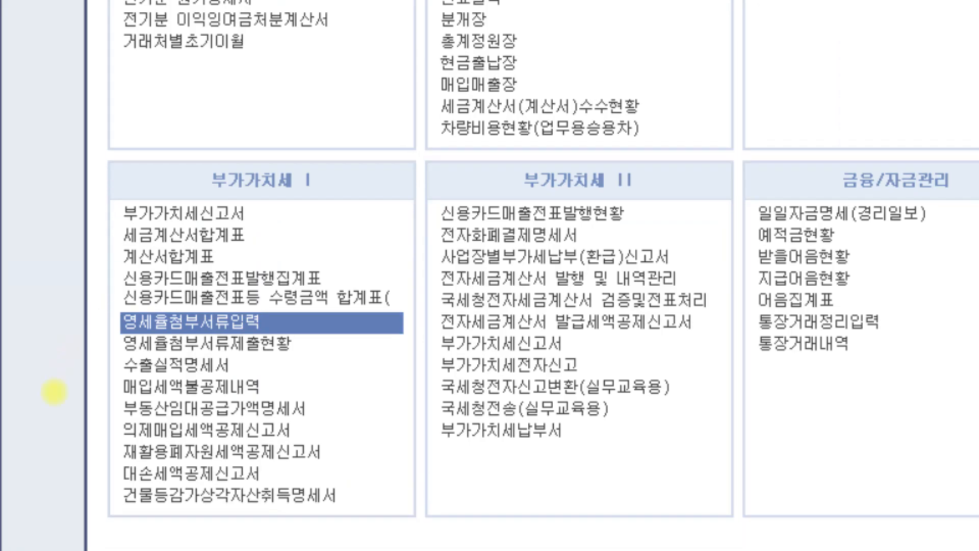
{"action": "left_click_drag", "start_coordinate": [104, 336], "coordinate": [308, 368]}
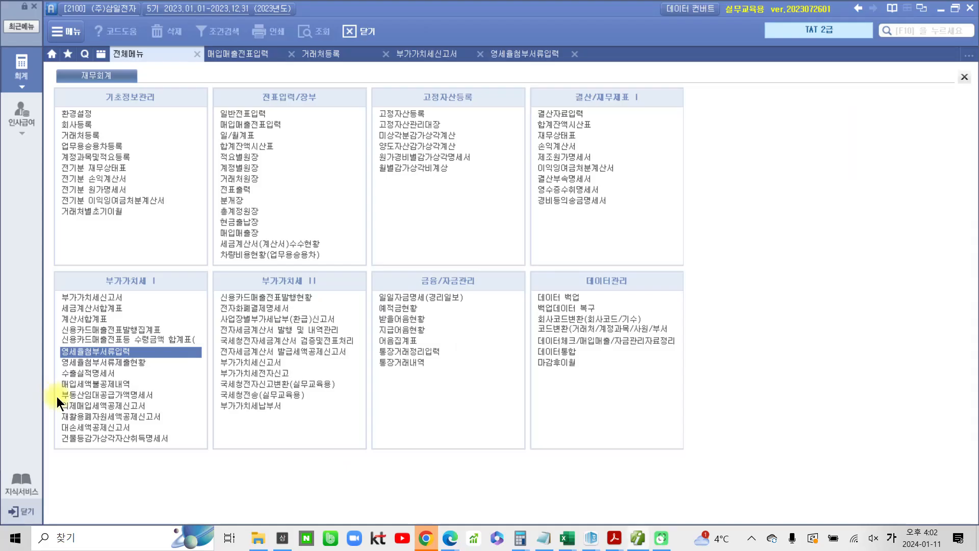
{"action": "left_click", "coordinate": [81, 373]}
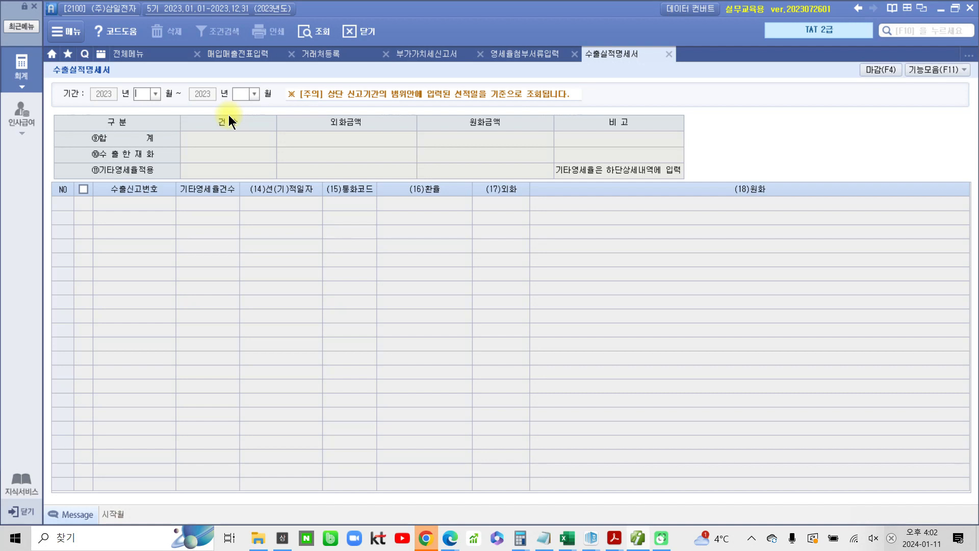
Set the statement period to months 07 through 09 of 2023
{"action": "type", "text": "07"}
{"action": "type", "text": "09"}
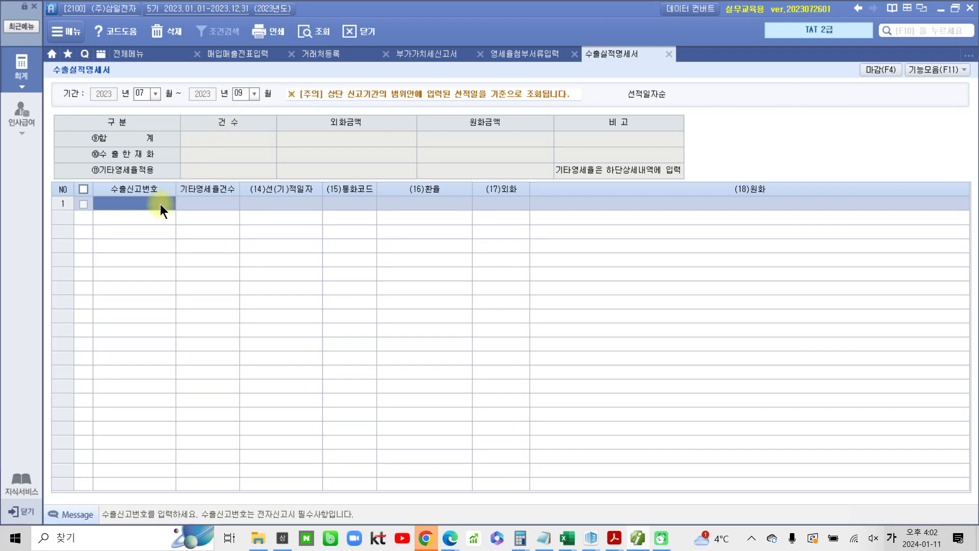
{"action": "key", "text": "ctrl+2"}
{"action": "mouse_move", "coordinate": [58, 197]}
{"action": "left_mouse_down"}
{"action": "mouse_move", "coordinate": [153, 221]}
{"action": "mouse_move", "coordinate": [663, 274]}
{"action": "mouse_move", "coordinate": [973, 249]}
{"action": "left_mouse_up"}
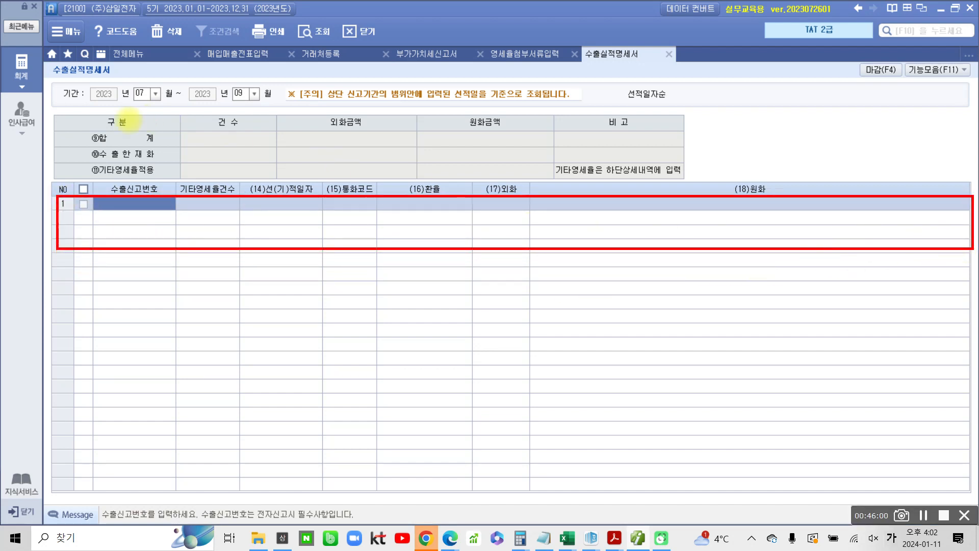
{"action": "mouse_move", "coordinate": [84, 128]}
{"action": "left_mouse_down"}
{"action": "mouse_move", "coordinate": [123, 137]}
{"action": "mouse_move", "coordinate": [670, 146]}
{"action": "left_mouse_up"}
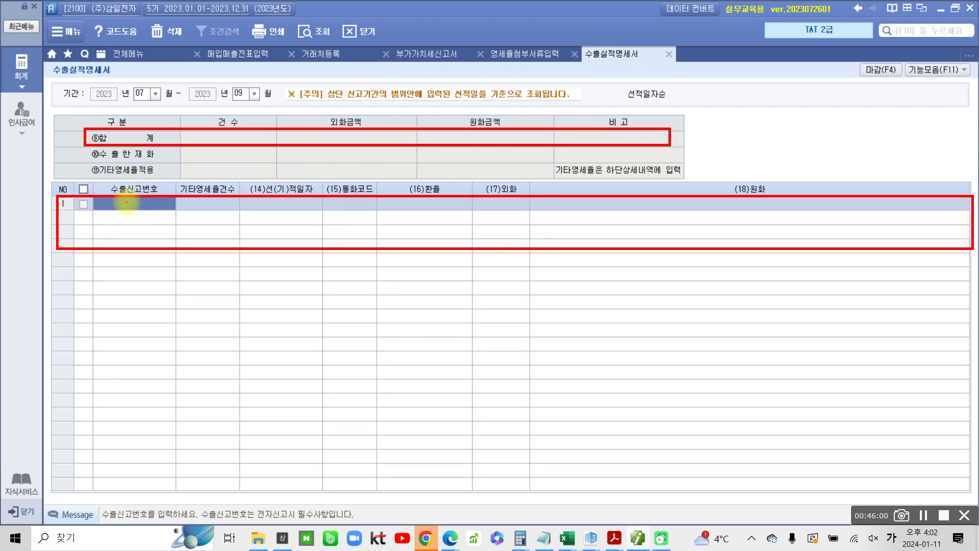
{"action": "left_click_drag", "start_coordinate": [126, 204], "coordinate": [207, 211]}
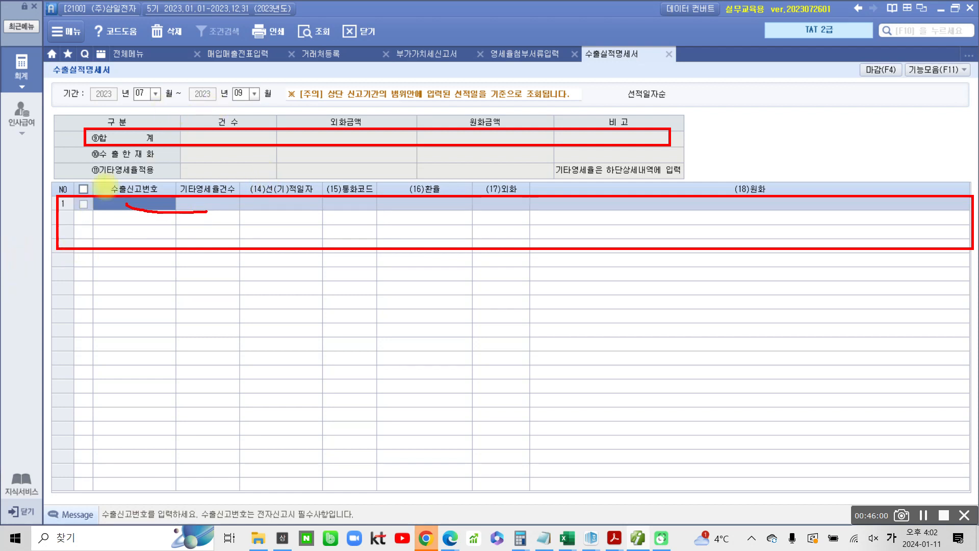
{"action": "mouse_move", "coordinate": [56, 210]}
{"action": "left_mouse_down"}
{"action": "mouse_move", "coordinate": [49, 267]}
{"action": "mouse_move", "coordinate": [152, 270]}
{"action": "left_mouse_up"}
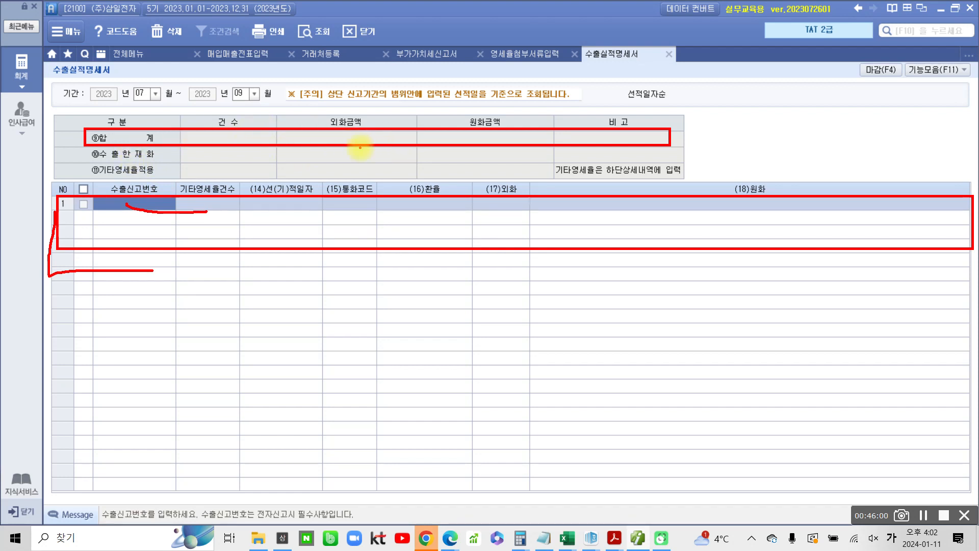
{"action": "key", "text": "Escape"}
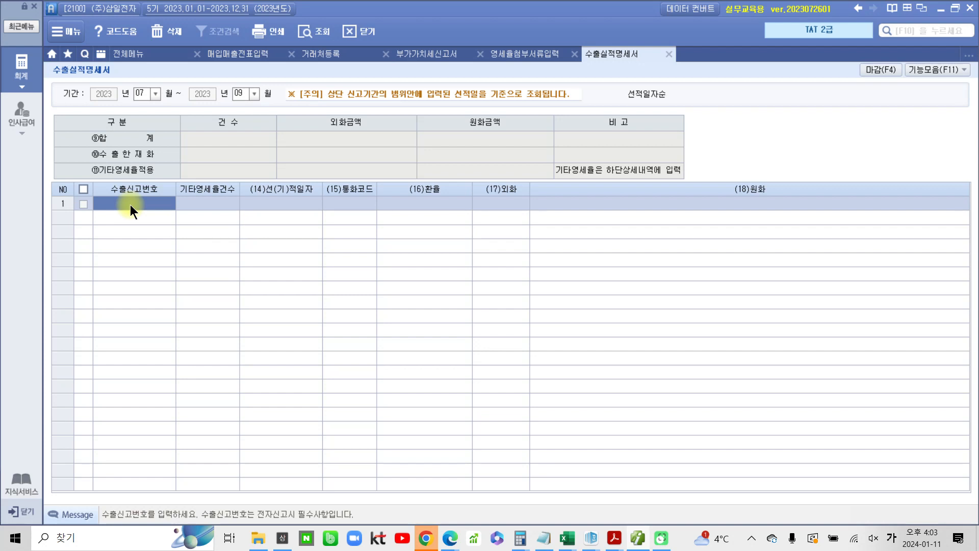
{"action": "type", "text": "1290"}
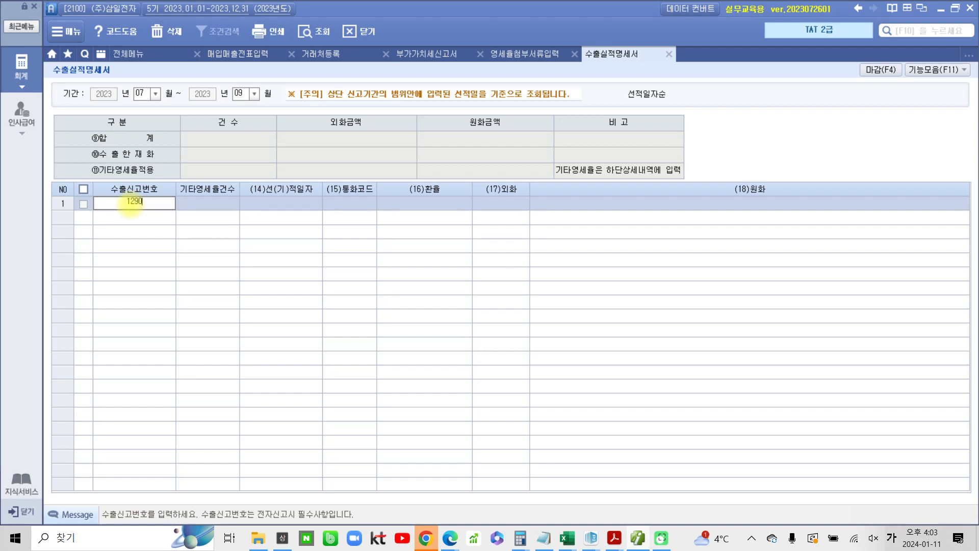
{"action": "type", "text": "620"}
{"action": "type", "text": "400130"}
{"action": "type", "text": "ㅌ"}
{"action": "key", "text": "BackSpace"}
{"action": "key", "text": "Hangul"}
{"action": "type", "text": "X"}
{"action": "key", "text": "Return"}
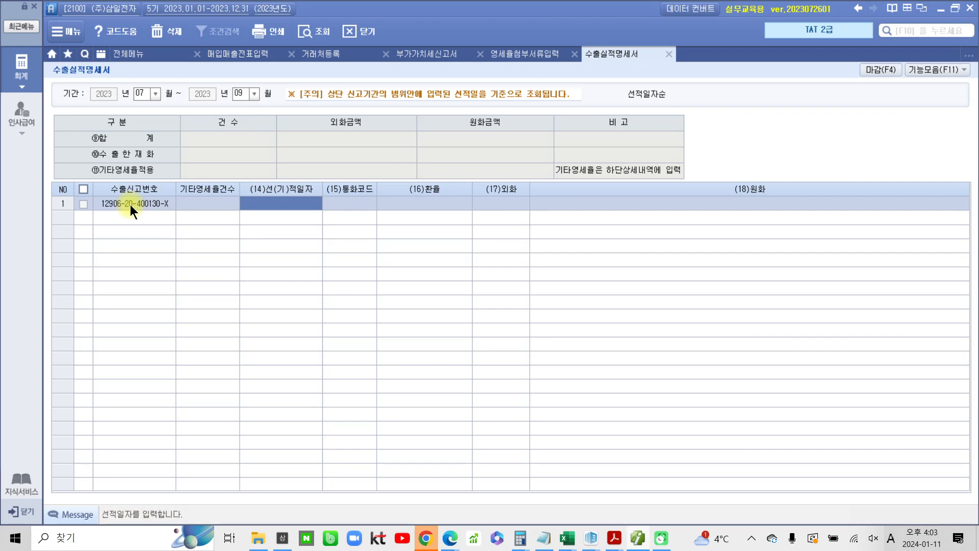
Enter the shipping date 2023-07-14 for the first export row
{"action": "left_click", "coordinate": [261, 204]}
{"action": "type", "text": "202"}
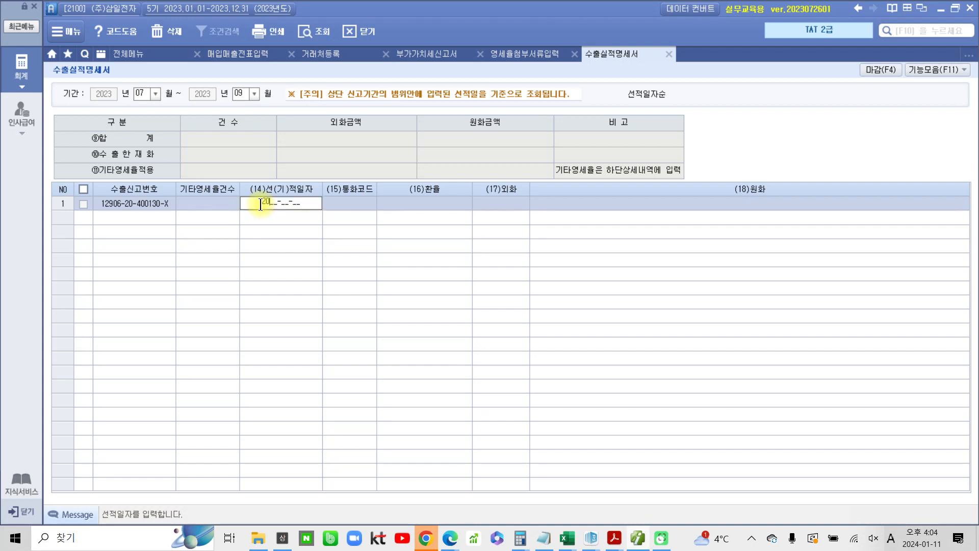
{"action": "type", "text": "3-07-14"}
{"action": "key", "text": "Return"}
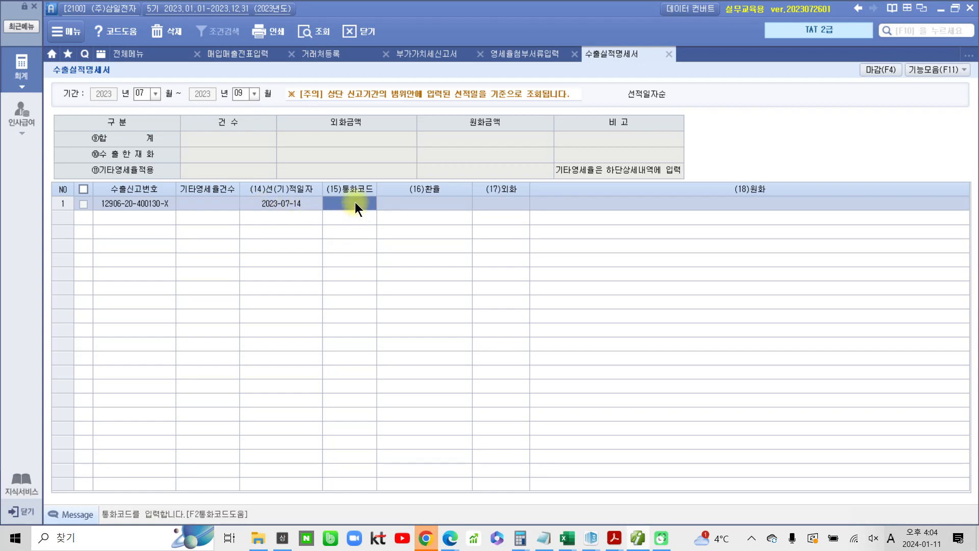
Look up the currency by searching 미 and set the currency code to USD (미국 달러)
{"action": "key", "text": "F2"}
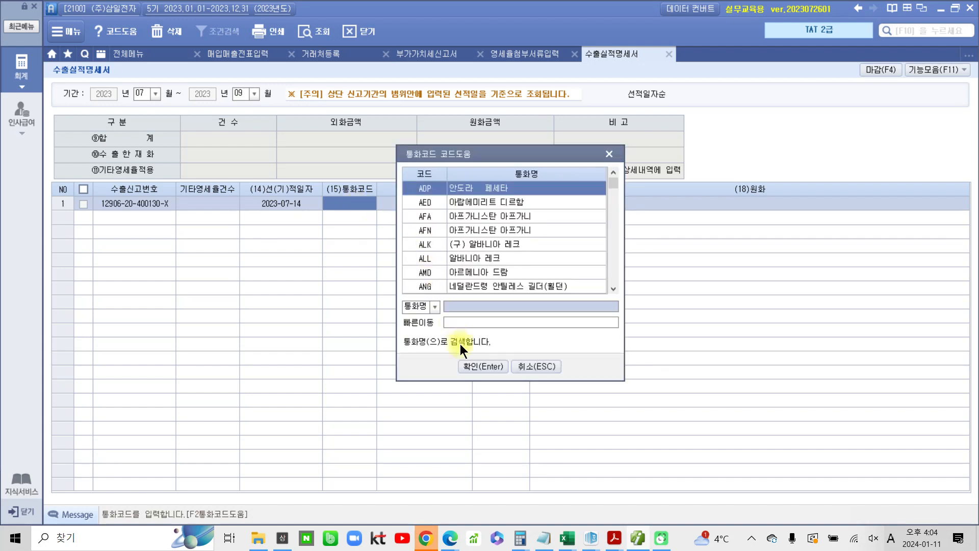
{"action": "type", "text": "all"}
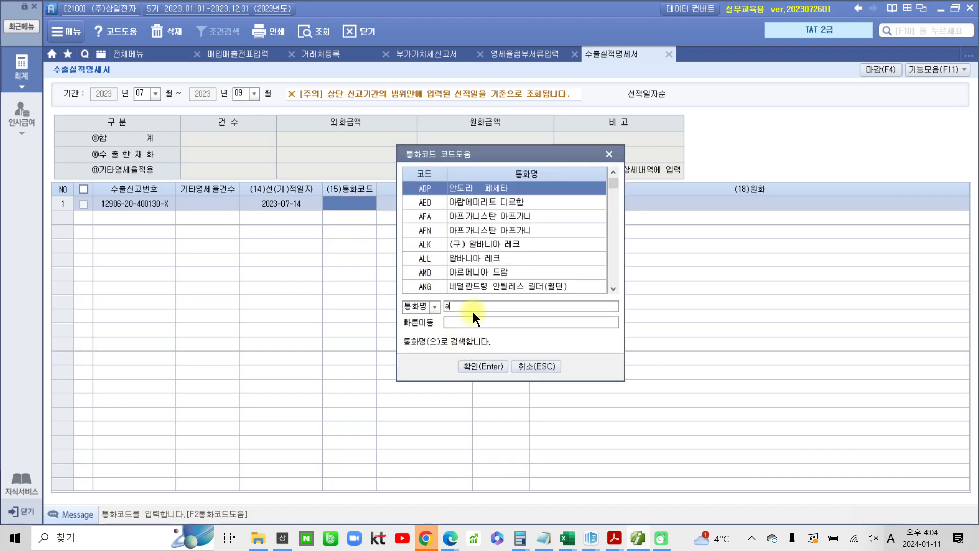
{"action": "key", "text": "BackSpace"}
{"action": "key", "text": "BackSpace"}
{"action": "key", "text": "BackSpace"}
{"action": "key", "text": "Hangul"}
{"action": "type", "text": "미"}
{"action": "key", "text": "Return"}
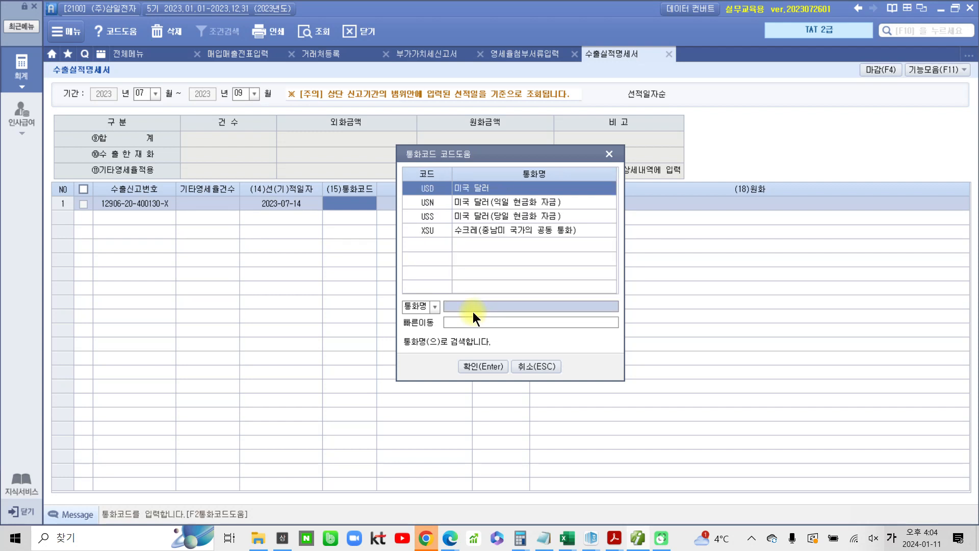
{"action": "left_click", "coordinate": [468, 187]}
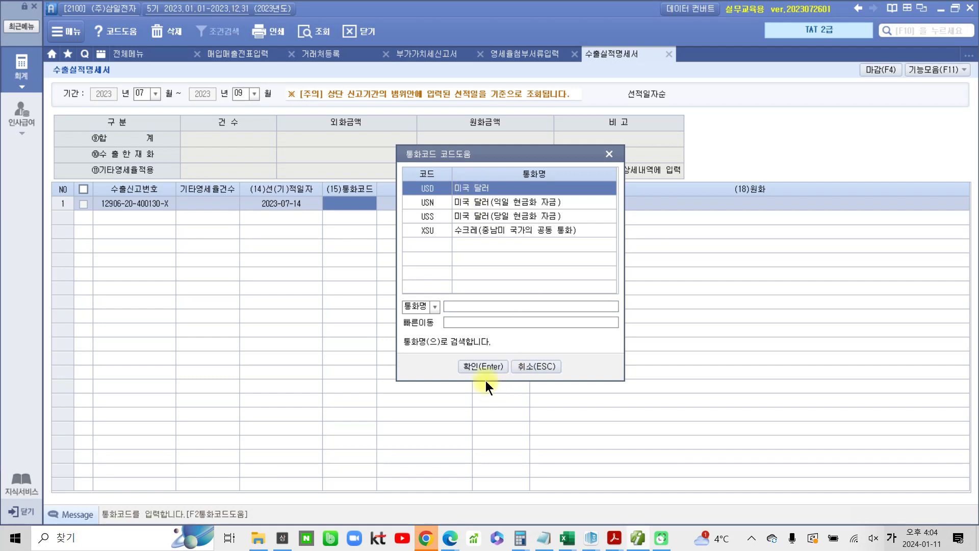
{"action": "left_click", "coordinate": [482, 366]}
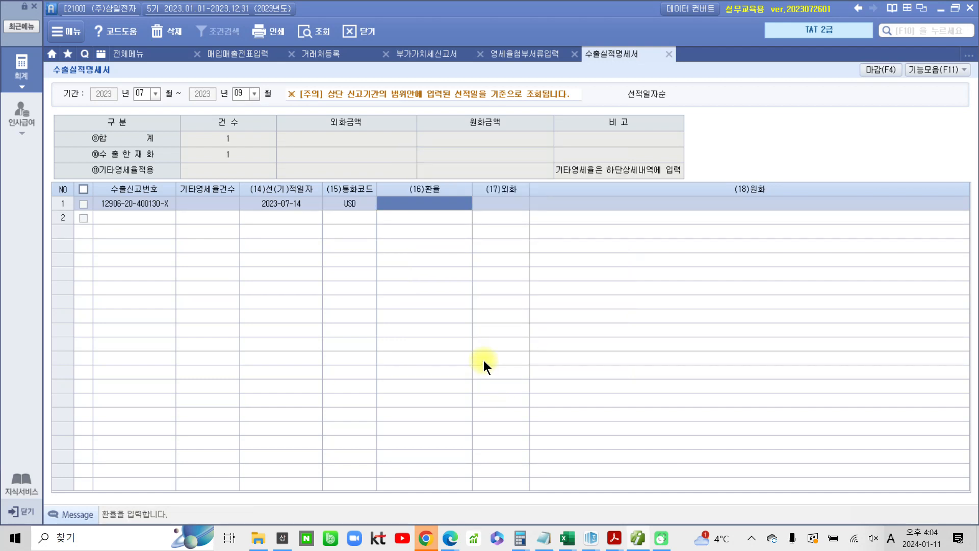
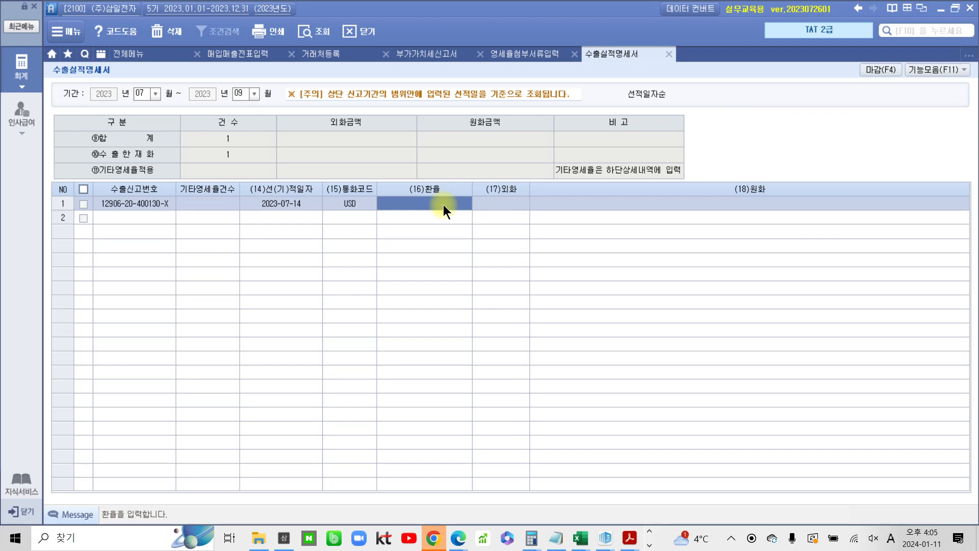
Enter the exchange rate 1,054.4 and the foreign-currency amount 120,000 for the first export row
{"action": "type", "text": "1,0"}
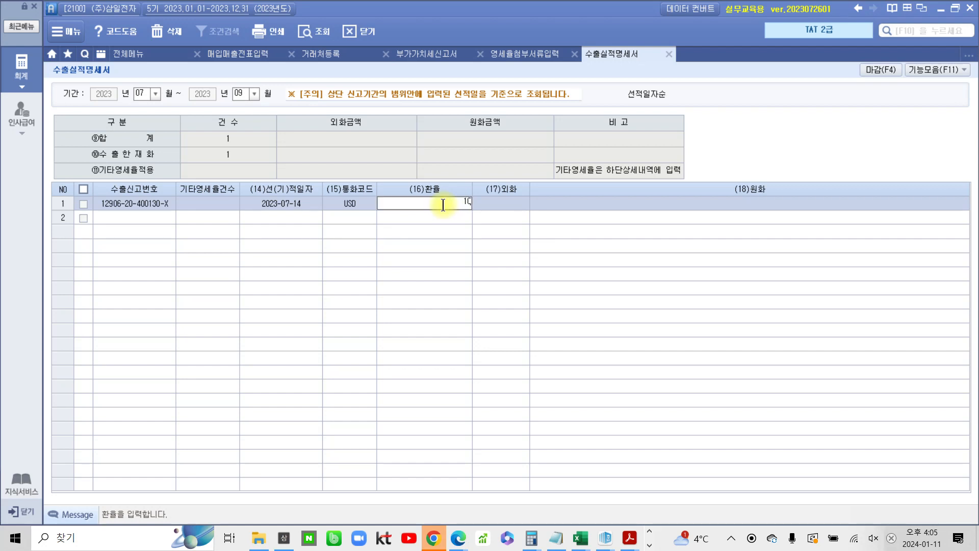
{"action": "type", "text": "54.4"}
{"action": "key", "text": "Return"}
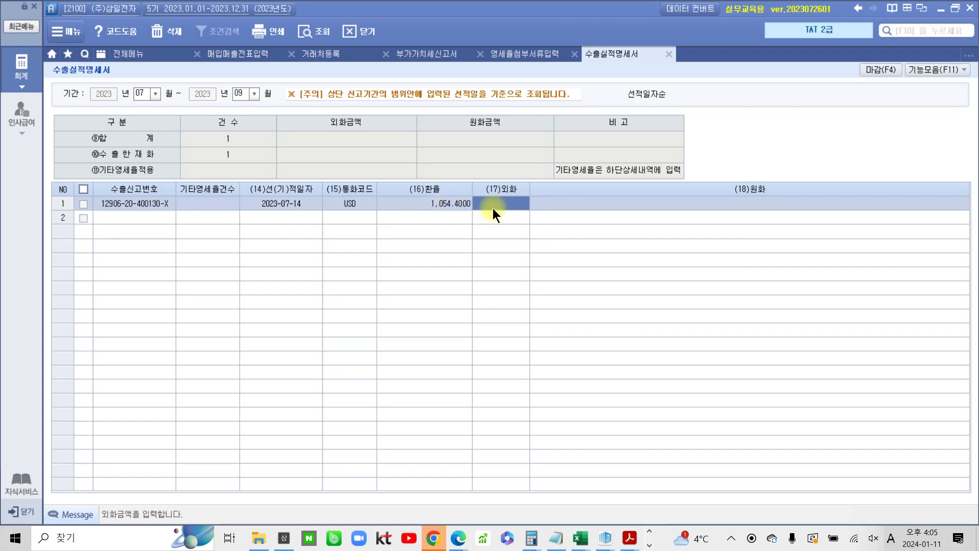
{"action": "type", "text": "120,000"}
{"action": "key", "text": "Return"}
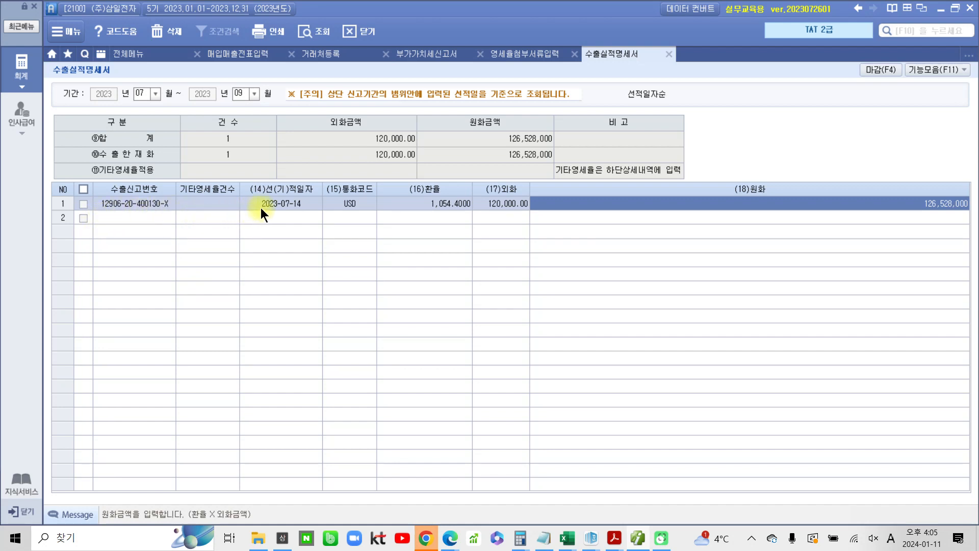
{"action": "left_click", "coordinate": [142, 219]}
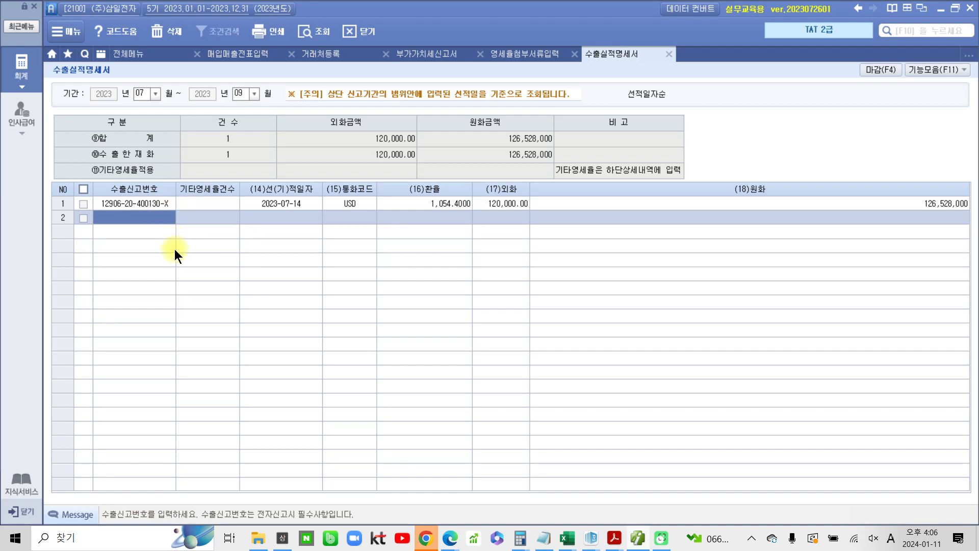
{"action": "mouse_move", "coordinate": [319, 193]}
{"action": "left_mouse_down"}
{"action": "mouse_move", "coordinate": [259, 219]}
{"action": "mouse_move", "coordinate": [308, 227]}
{"action": "left_mouse_up"}
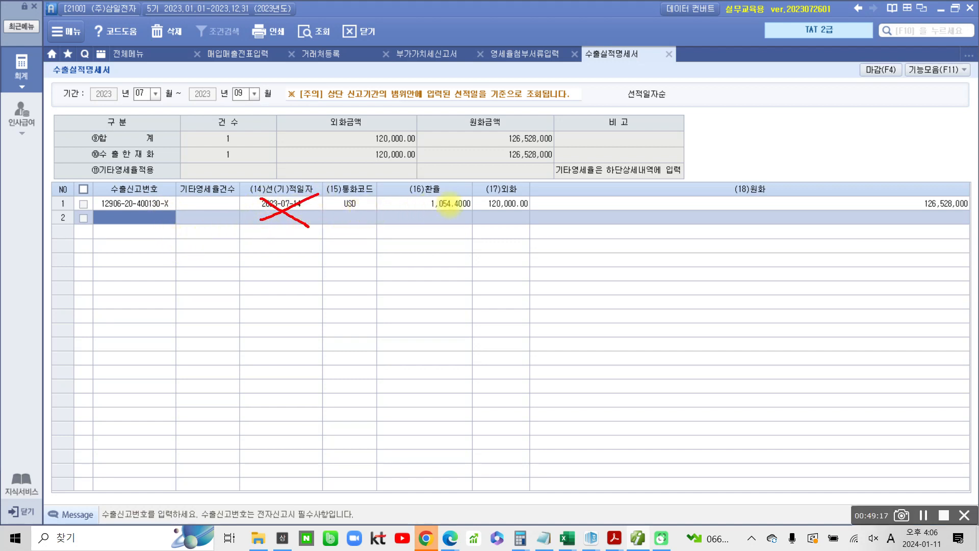
{"action": "mouse_move", "coordinate": [497, 192]}
{"action": "left_mouse_down"}
{"action": "mouse_move", "coordinate": [502, 208]}
{"action": "mouse_move", "coordinate": [531, 188]}
{"action": "mouse_move", "coordinate": [480, 190]}
{"action": "left_mouse_up"}
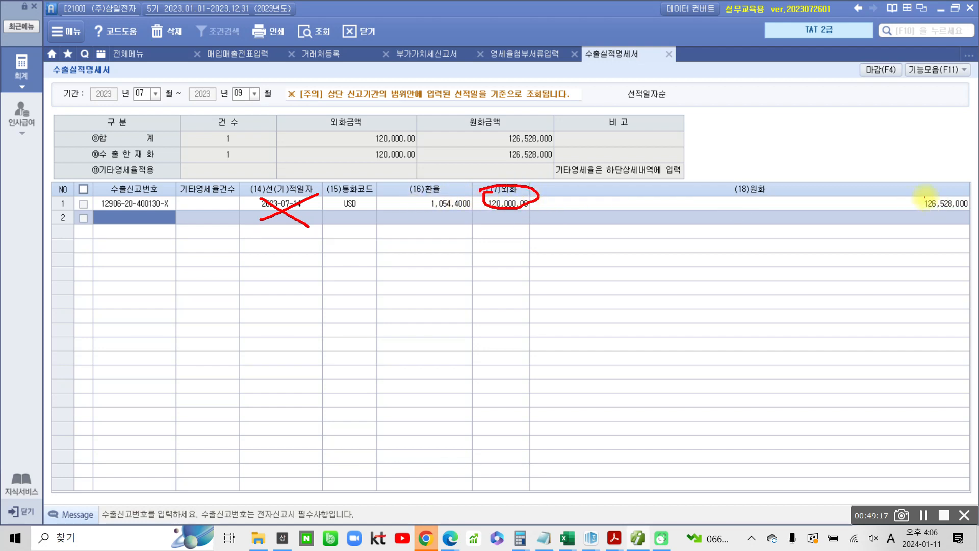
{"action": "mouse_move", "coordinate": [936, 192]}
{"action": "left_mouse_down"}
{"action": "mouse_move", "coordinate": [969, 217]}
{"action": "mouse_move", "coordinate": [954, 194]}
{"action": "left_mouse_up"}
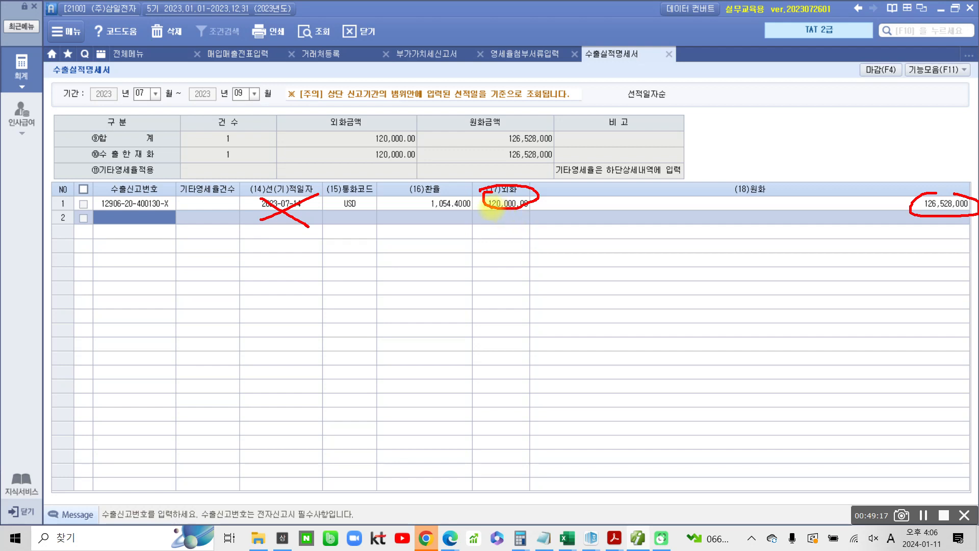
{"action": "mouse_move", "coordinate": [491, 210]}
{"action": "left_mouse_down"}
{"action": "mouse_move", "coordinate": [466, 225]}
{"action": "mouse_move", "coordinate": [541, 217]}
{"action": "mouse_move", "coordinate": [487, 211]}
{"action": "left_mouse_up"}
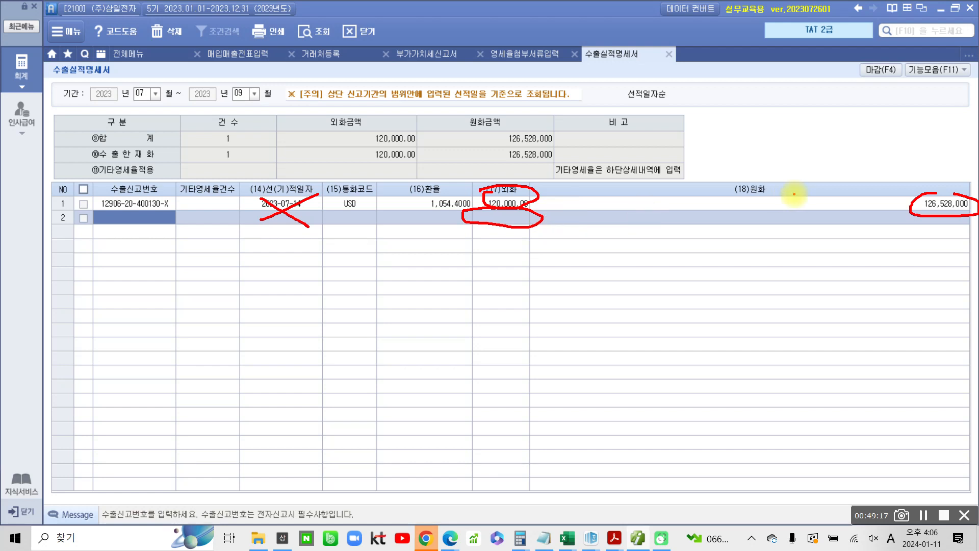
{"action": "mouse_move", "coordinate": [932, 206]}
{"action": "left_mouse_down"}
{"action": "mouse_move", "coordinate": [971, 224]}
{"action": "mouse_move", "coordinate": [935, 205]}
{"action": "mouse_move", "coordinate": [907, 211]}
{"action": "left_mouse_up"}
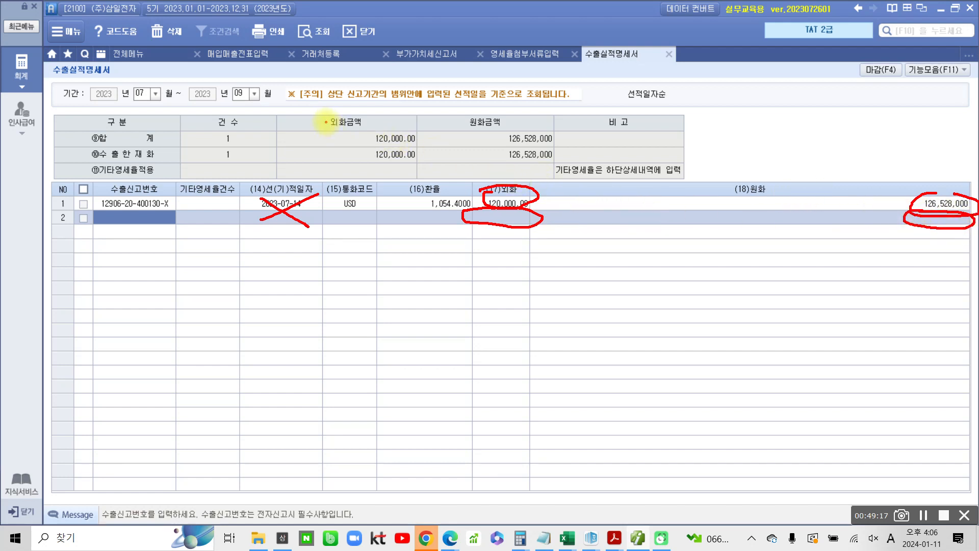
{"action": "left_click_drag", "start_coordinate": [327, 128], "coordinate": [382, 128]}
{"action": "left_click_drag", "start_coordinate": [467, 128], "coordinate": [501, 128]}
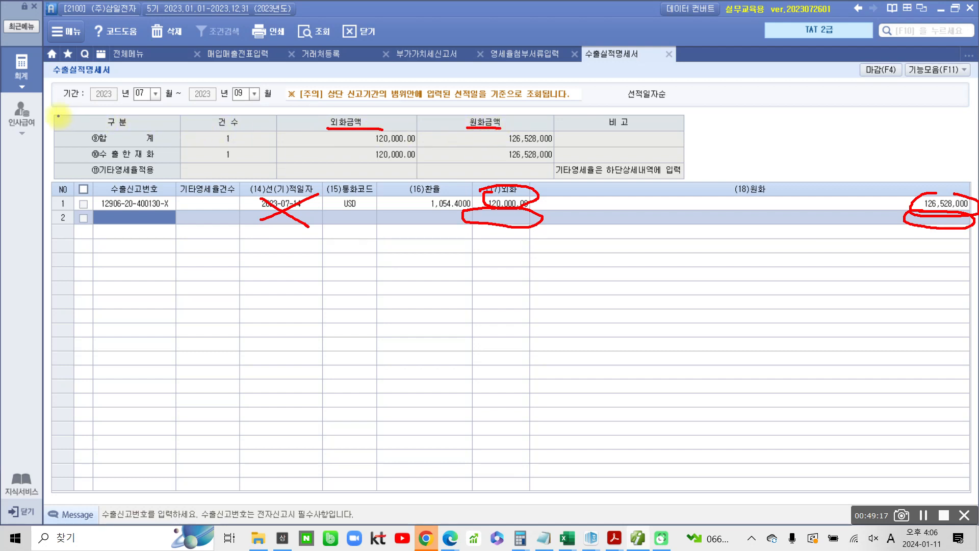
{"action": "mouse_move", "coordinate": [53, 115]}
{"action": "left_mouse_down"}
{"action": "mouse_move", "coordinate": [257, 153]}
{"action": "mouse_move", "coordinate": [684, 146]}
{"action": "left_mouse_up"}
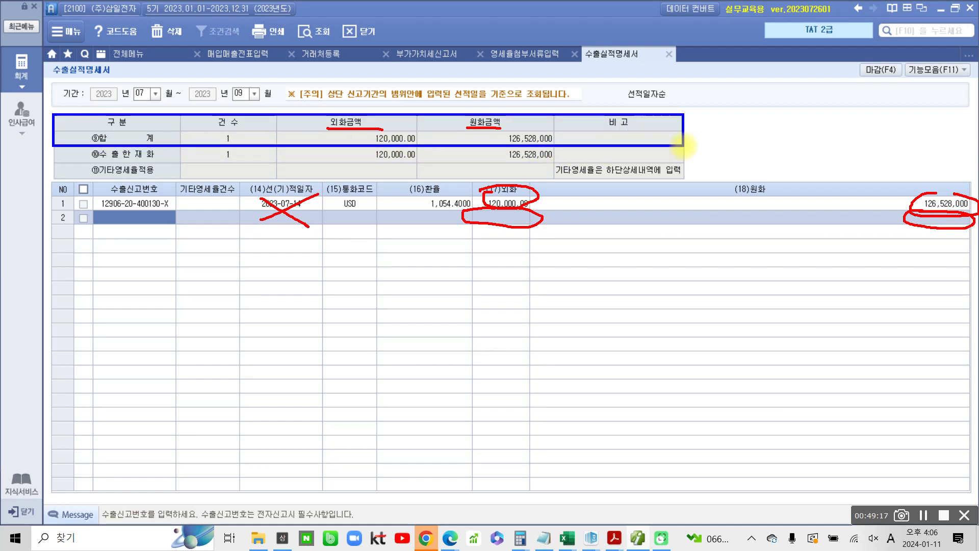
{"action": "left_click_drag", "start_coordinate": [765, 99], "coordinate": [702, 138]}
{"action": "mouse_move", "coordinate": [782, 82]}
{"action": "left_mouse_down"}
{"action": "mouse_move", "coordinate": [779, 110]}
{"action": "mouse_move", "coordinate": [806, 96]}
{"action": "left_mouse_up"}
{"action": "left_click_drag", "start_coordinate": [759, 122], "coordinate": [793, 134]}
{"action": "left_click_drag", "start_coordinate": [779, 125], "coordinate": [847, 135]}
{"action": "left_click_drag", "start_coordinate": [868, 91], "coordinate": [859, 161]}
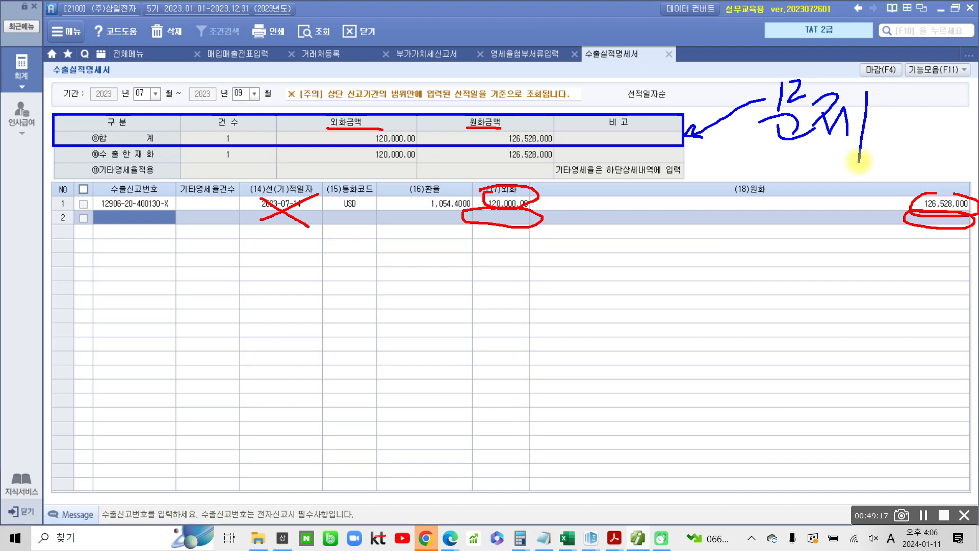
{"action": "left_click_drag", "start_coordinate": [71, 192], "coordinate": [65, 230]}
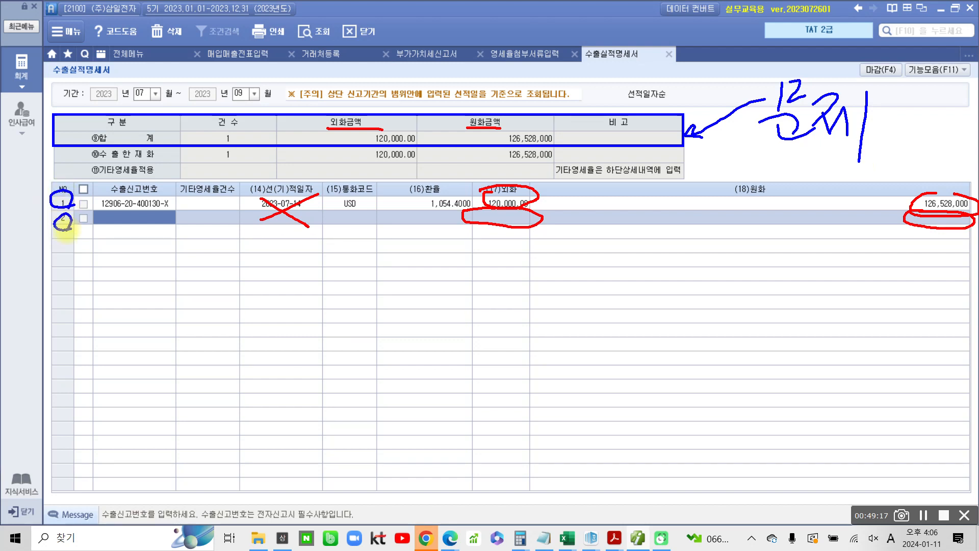
{"action": "left_click_drag", "start_coordinate": [296, 293], "coordinate": [297, 335]}
{"action": "left_click", "coordinate": [319, 345]}
{"action": "left_click_drag", "start_coordinate": [396, 309], "coordinate": [478, 305]}
{"action": "left_click_drag", "start_coordinate": [545, 343], "coordinate": [595, 330]}
{"action": "mouse_move", "coordinate": [628, 323]}
{"action": "left_mouse_down"}
{"action": "mouse_move", "coordinate": [735, 298]}
{"action": "mouse_move", "coordinate": [752, 325]}
{"action": "left_mouse_up"}
{"action": "left_click_drag", "start_coordinate": [731, 351], "coordinate": [846, 353]}
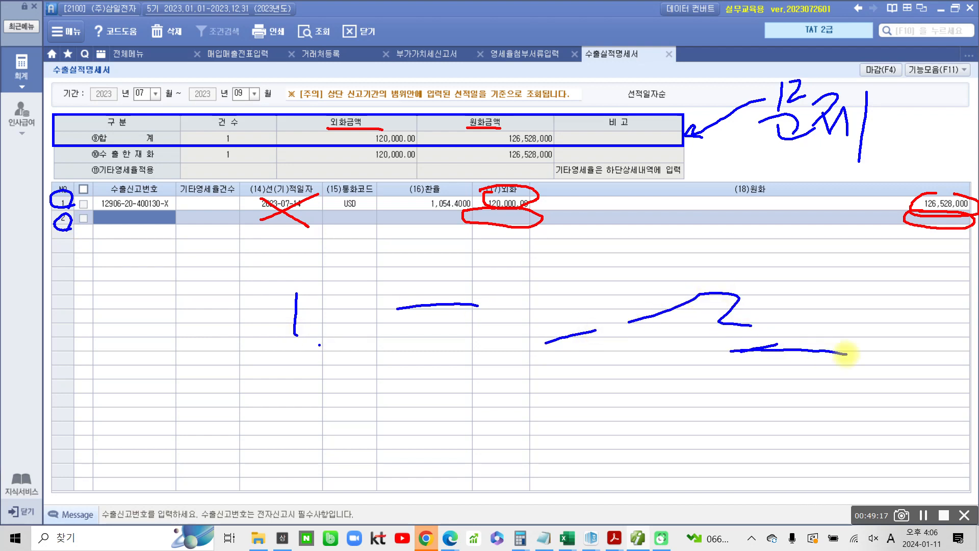
{"action": "left_click_drag", "start_coordinate": [288, 399], "coordinate": [320, 420]}
{"action": "left_click_drag", "start_coordinate": [332, 437], "coordinate": [339, 443]}
{"action": "left_click_drag", "start_coordinate": [433, 388], "coordinate": [460, 383]}
{"action": "left_click_drag", "start_coordinate": [450, 426], "coordinate": [487, 421]}
{"action": "left_click_drag", "start_coordinate": [531, 403], "coordinate": [666, 422]}
{"action": "mouse_move", "coordinate": [730, 406]}
{"action": "left_mouse_down"}
{"action": "mouse_move", "coordinate": [769, 409]}
{"action": "mouse_move", "coordinate": [805, 431]}
{"action": "left_mouse_up"}
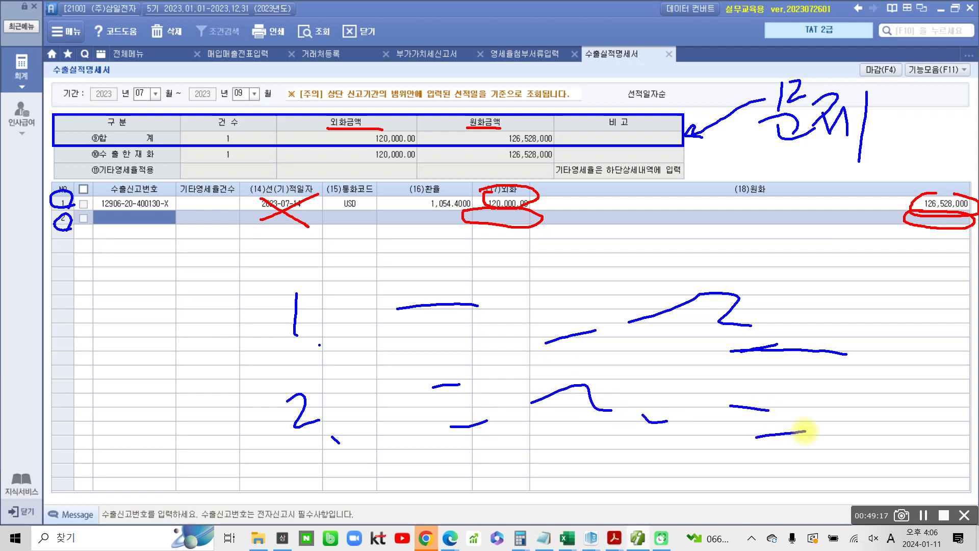
{"action": "left_click_drag", "start_coordinate": [313, 275], "coordinate": [312, 347]}
{"action": "left_click_drag", "start_coordinate": [329, 390], "coordinate": [333, 408]}
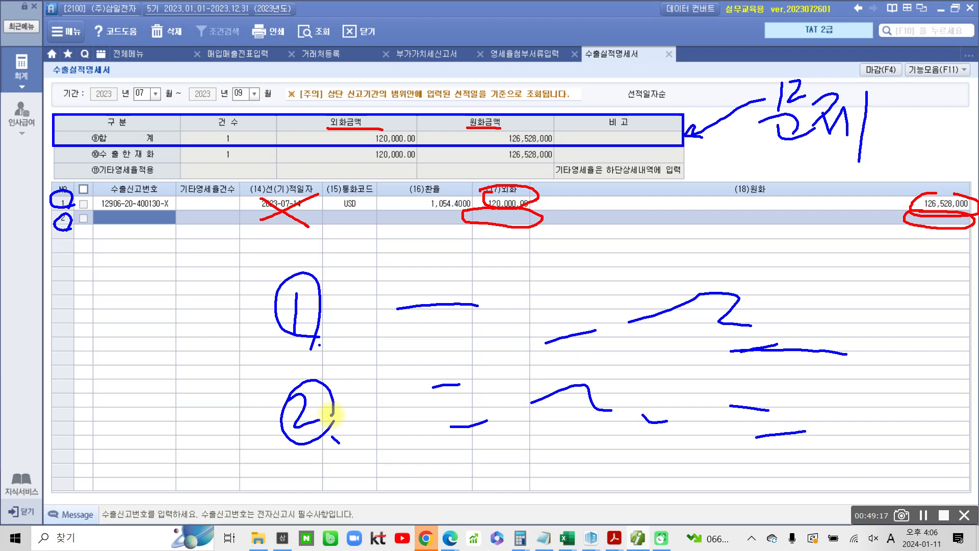
{"action": "mouse_move", "coordinate": [515, 196]}
{"action": "left_mouse_down"}
{"action": "mouse_move", "coordinate": [530, 204]}
{"action": "mouse_move", "coordinate": [495, 207]}
{"action": "mouse_move", "coordinate": [520, 229]}
{"action": "left_mouse_up"}
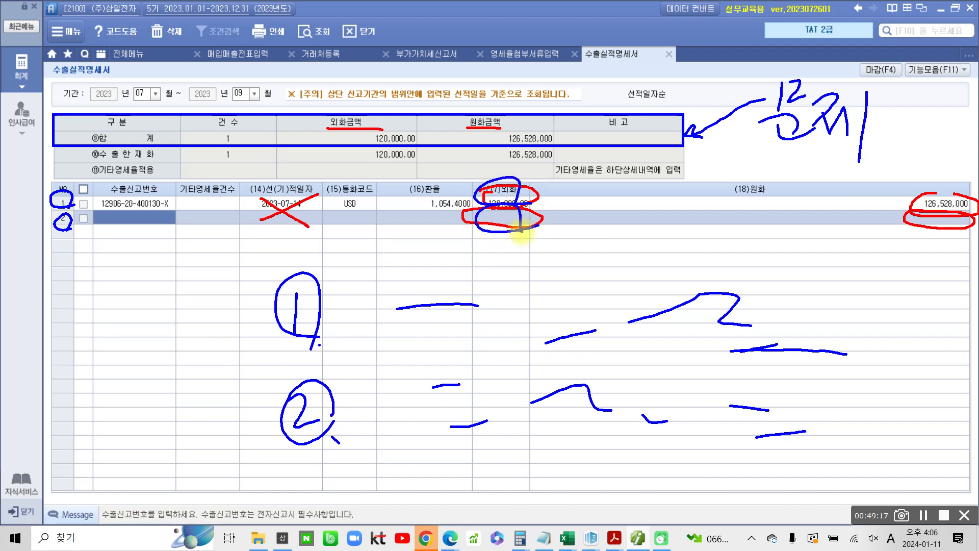
{"action": "mouse_move", "coordinate": [939, 193]}
{"action": "left_mouse_down"}
{"action": "mouse_move", "coordinate": [918, 214]}
{"action": "mouse_move", "coordinate": [967, 219]}
{"action": "mouse_move", "coordinate": [913, 240]}
{"action": "mouse_move", "coordinate": [951, 248]}
{"action": "mouse_move", "coordinate": [875, 230]}
{"action": "mouse_move", "coordinate": [949, 258]}
{"action": "mouse_move", "coordinate": [674, 224]}
{"action": "mouse_move", "coordinate": [558, 147]}
{"action": "mouse_move", "coordinate": [559, 139]}
{"action": "left_mouse_up"}
{"action": "mouse_move", "coordinate": [490, 174]}
{"action": "left_mouse_down"}
{"action": "mouse_move", "coordinate": [505, 247]}
{"action": "mouse_move", "coordinate": [531, 243]}
{"action": "mouse_move", "coordinate": [357, 150]}
{"action": "mouse_move", "coordinate": [341, 153]}
{"action": "mouse_move", "coordinate": [352, 141]}
{"action": "left_mouse_up"}
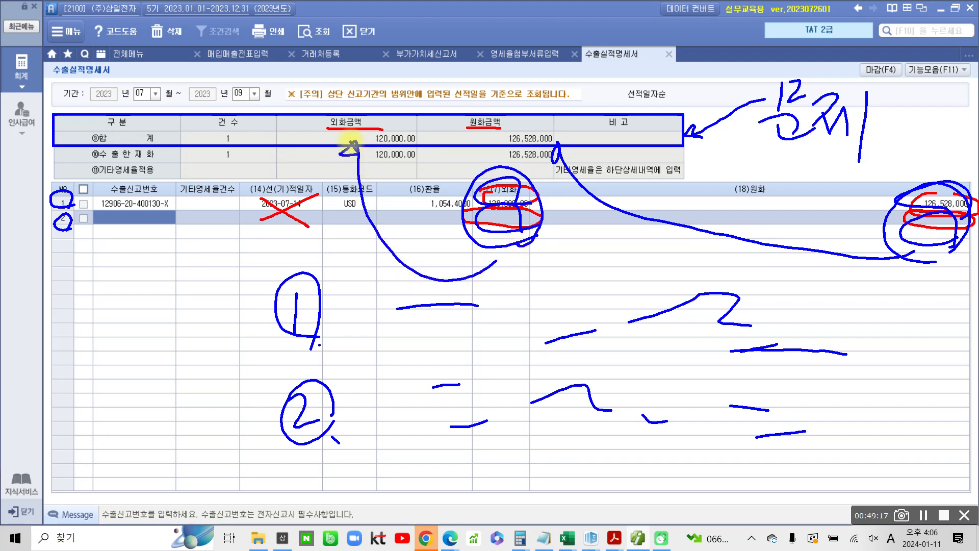
{"action": "key", "text": "Escape"}
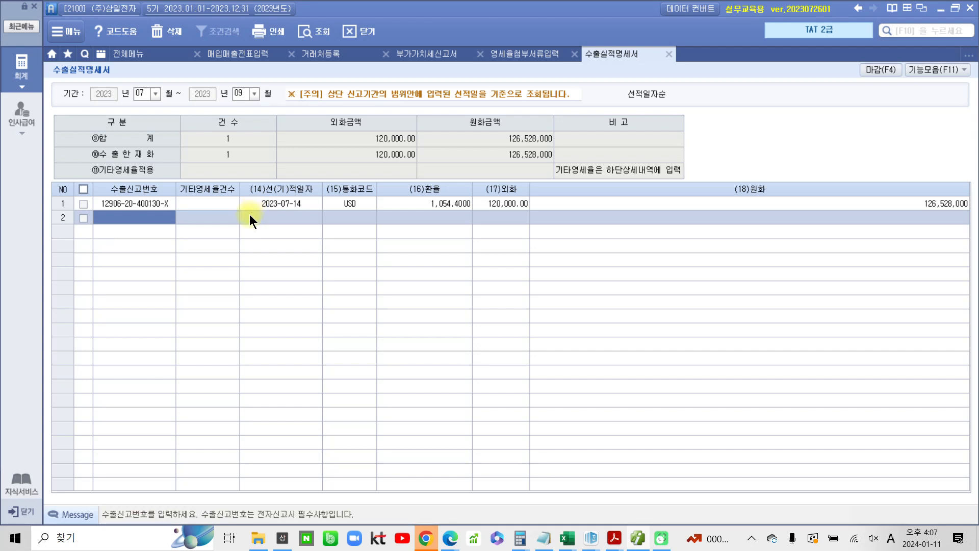
{"action": "mouse_move", "coordinate": [54, 114]}
{"action": "left_mouse_down"}
{"action": "mouse_move", "coordinate": [274, 157]}
{"action": "mouse_move", "coordinate": [683, 148]}
{"action": "left_mouse_up"}
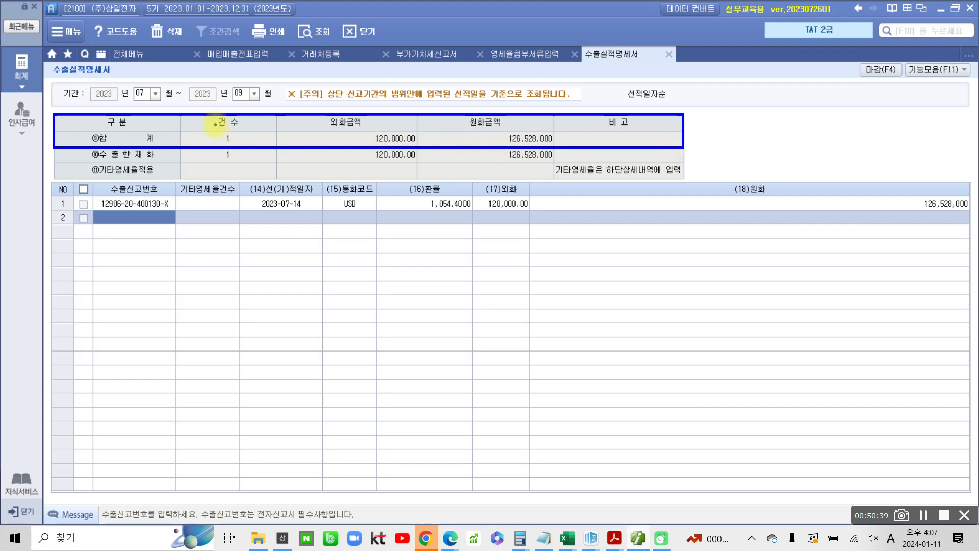
{"action": "mouse_move", "coordinate": [674, 133]}
{"action": "left_mouse_down"}
{"action": "mouse_move", "coordinate": [741, 119]}
{"action": "mouse_move", "coordinate": [745, 149]}
{"action": "mouse_move", "coordinate": [804, 122]}
{"action": "mouse_move", "coordinate": [850, 124]}
{"action": "left_mouse_up"}
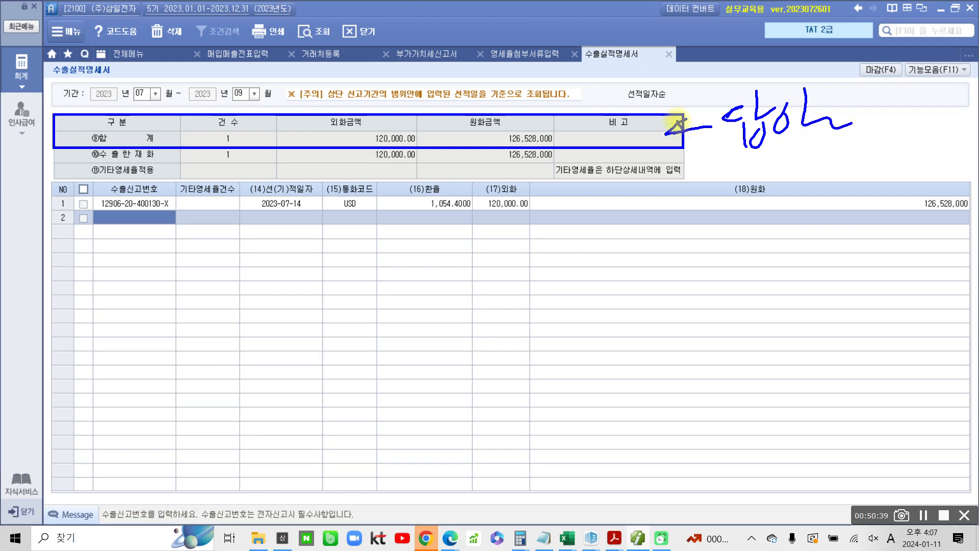
{"action": "mouse_move", "coordinate": [398, 151]}
{"action": "left_mouse_down"}
{"action": "mouse_move", "coordinate": [364, 139]}
{"action": "mouse_move", "coordinate": [411, 152]}
{"action": "left_mouse_up"}
{"action": "mouse_move", "coordinate": [548, 137]}
{"action": "left_mouse_down"}
{"action": "mouse_move", "coordinate": [574, 125]}
{"action": "mouse_move", "coordinate": [541, 192]}
{"action": "left_mouse_up"}
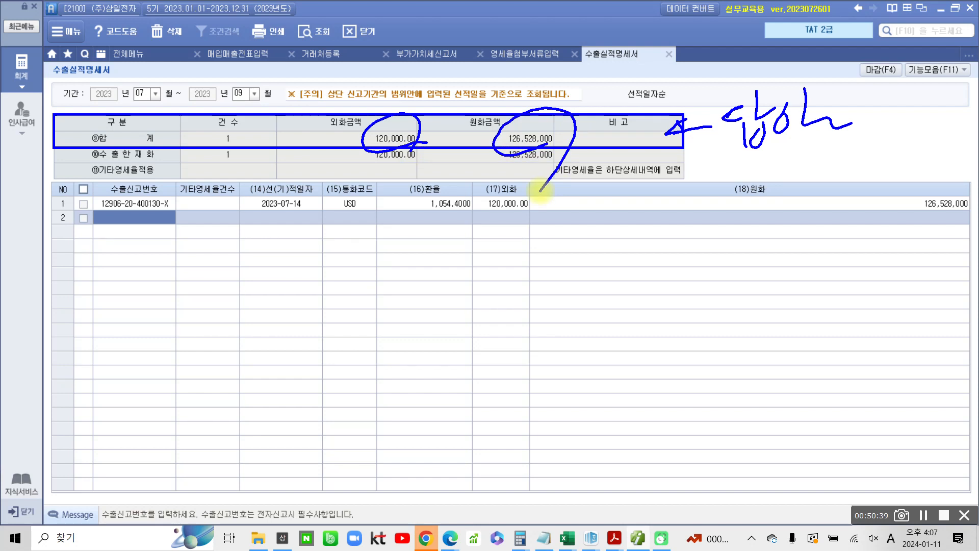
{"action": "mouse_move", "coordinate": [259, 150]}
{"action": "left_mouse_down"}
{"action": "mouse_move", "coordinate": [221, 161]}
{"action": "mouse_move", "coordinate": [247, 191]}
{"action": "left_mouse_up"}
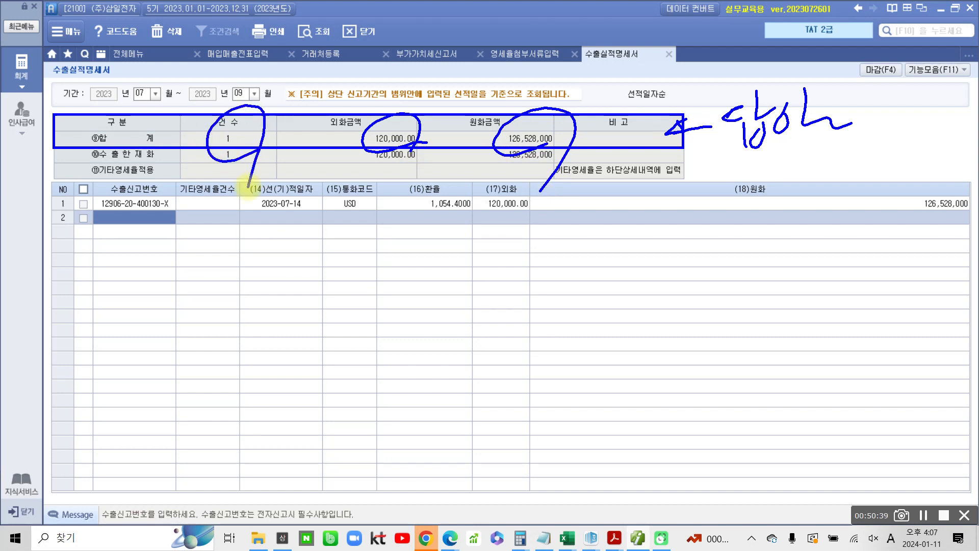
{"action": "key", "text": "Escape"}
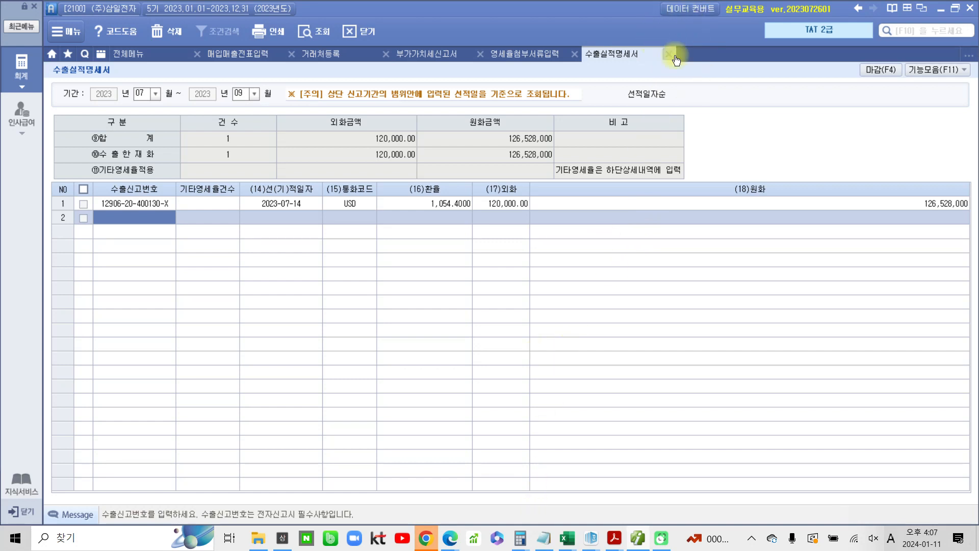
Switch to the PDF workbook and review the export declaration for the Blue Co. computer shipment
{"action": "mouse_move", "coordinate": [616, 544]}
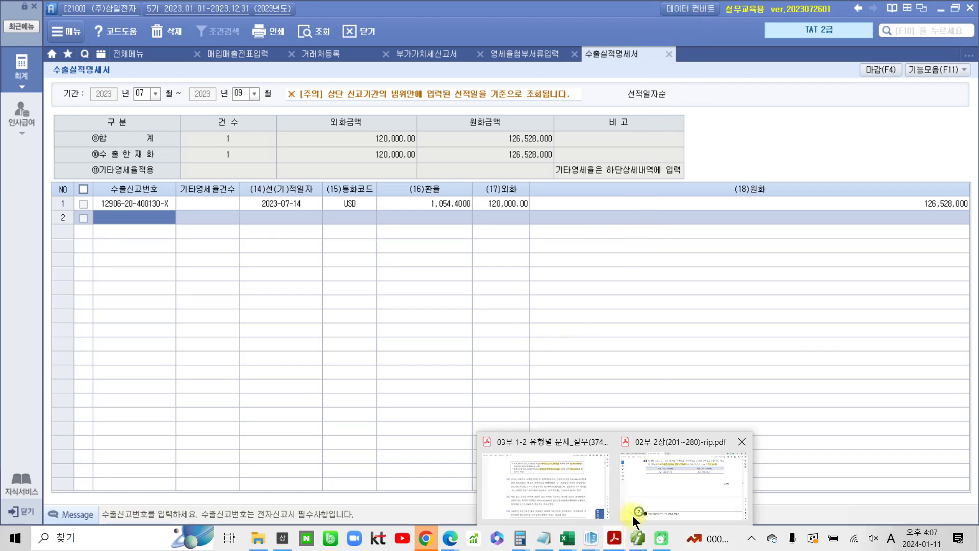
{"action": "left_click", "coordinate": [564, 507]}
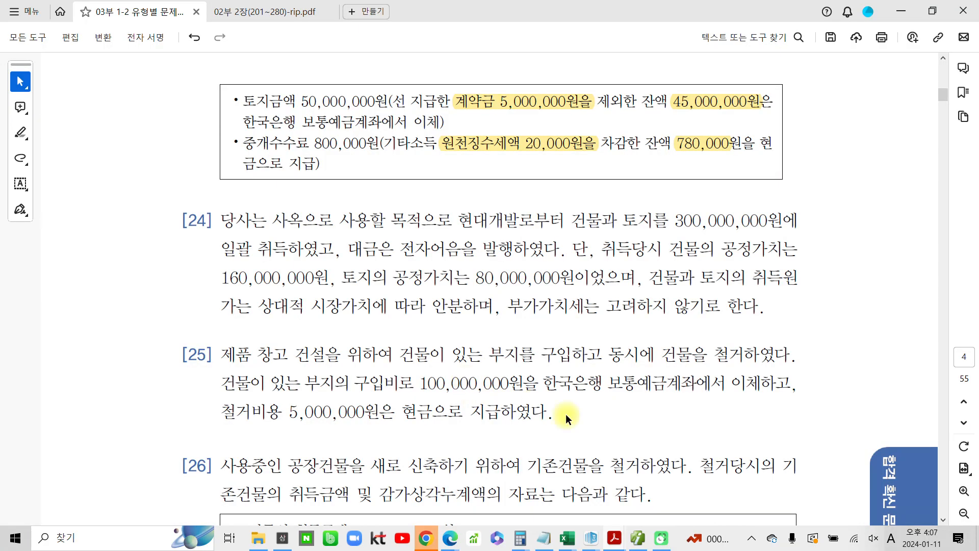
{"action": "left_click", "coordinate": [269, 13]}
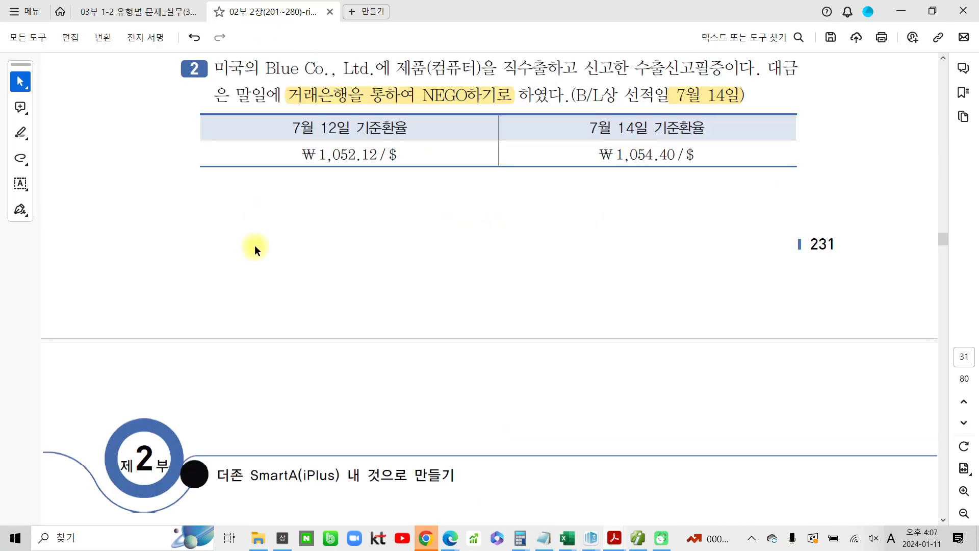
{"action": "scroll", "coordinate": [348, 364], "scroll_direction": "down", "scroll_amount": 8}
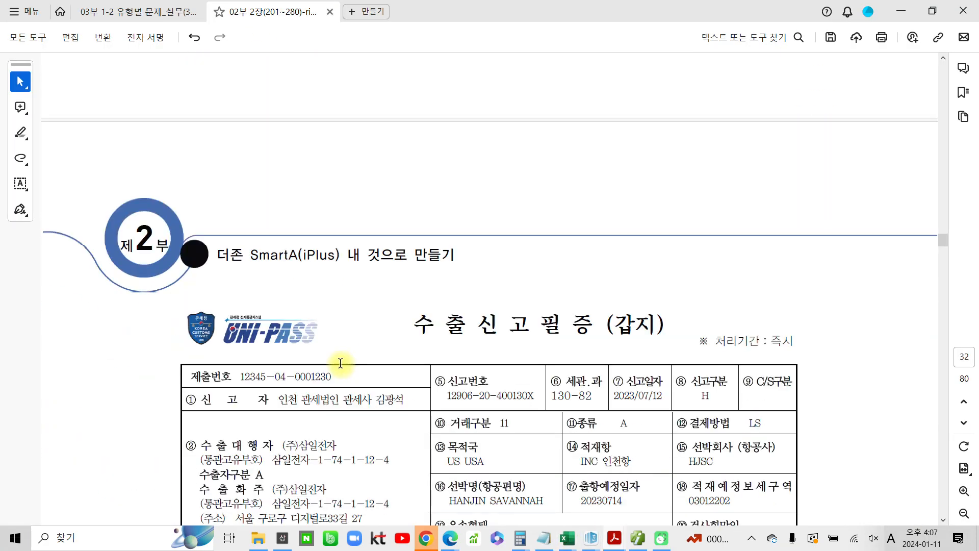
{"action": "scroll", "coordinate": [339, 366], "scroll_direction": "down", "scroll_amount": 2}
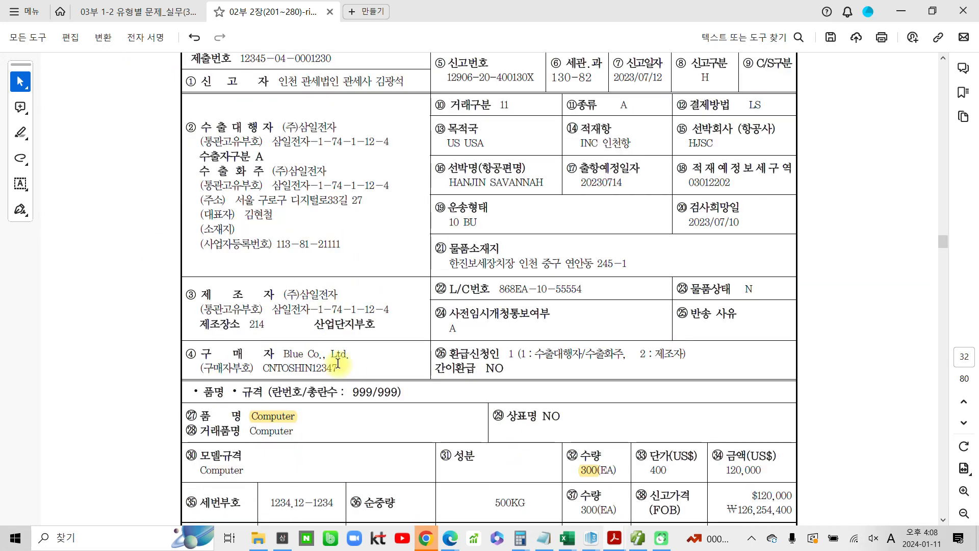
{"action": "scroll", "coordinate": [337, 365], "scroll_direction": "down", "scroll_amount": 9}
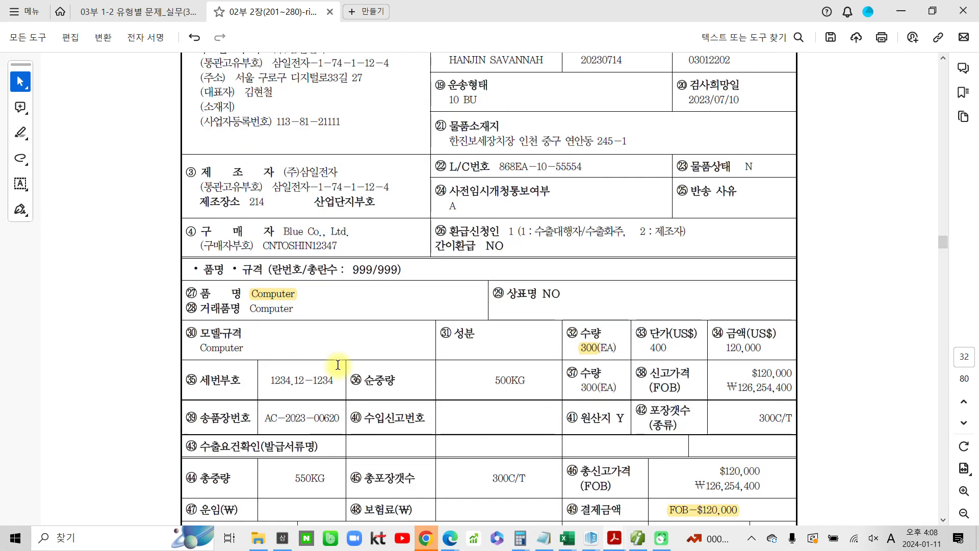
{"action": "scroll", "coordinate": [362, 408], "scroll_direction": "down", "scroll_amount": 2}
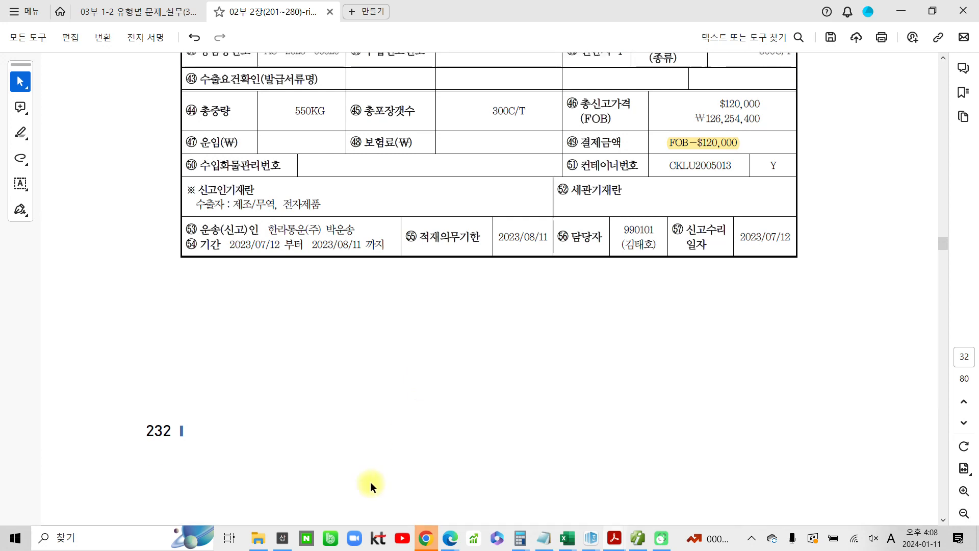
Return to the accounting program, open the VAT return and reload it for July–September 2023
{"action": "left_click", "coordinate": [637, 538]}
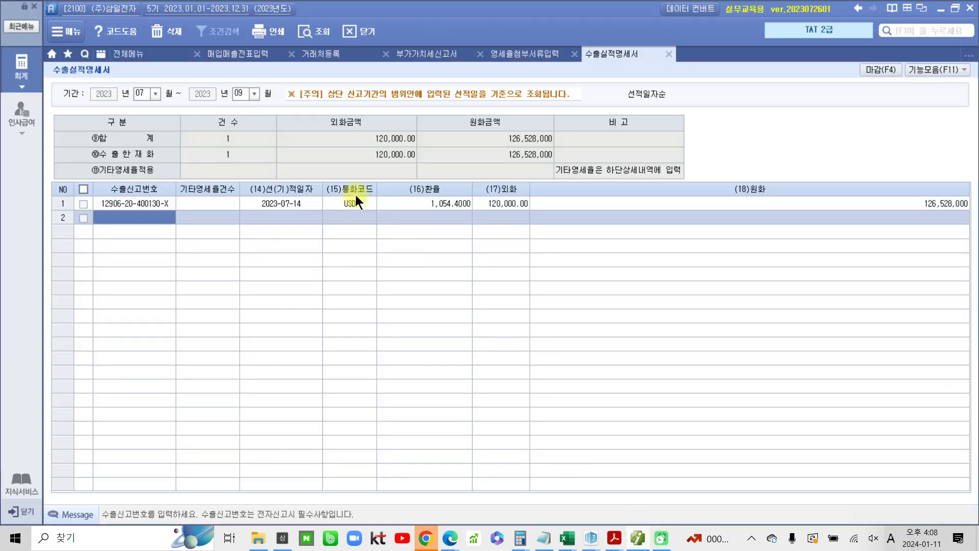
{"action": "left_click", "coordinate": [421, 54]}
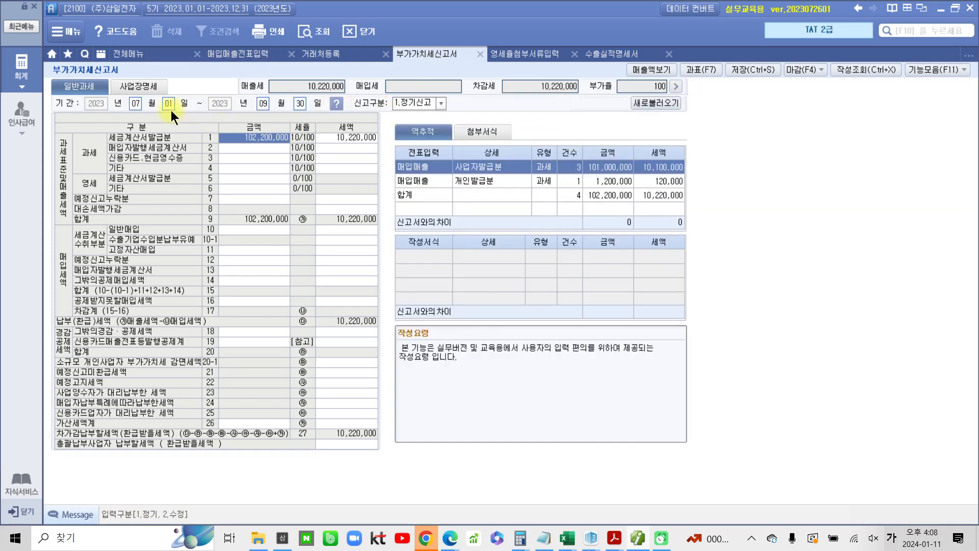
{"action": "left_click", "coordinate": [314, 32]}
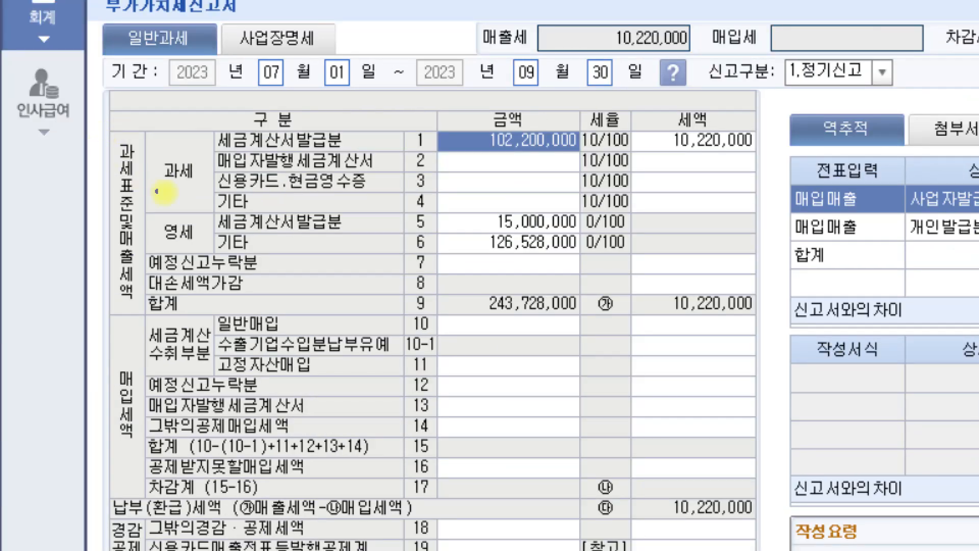
{"action": "left_click_drag", "start_coordinate": [143, 212], "coordinate": [215, 253]}
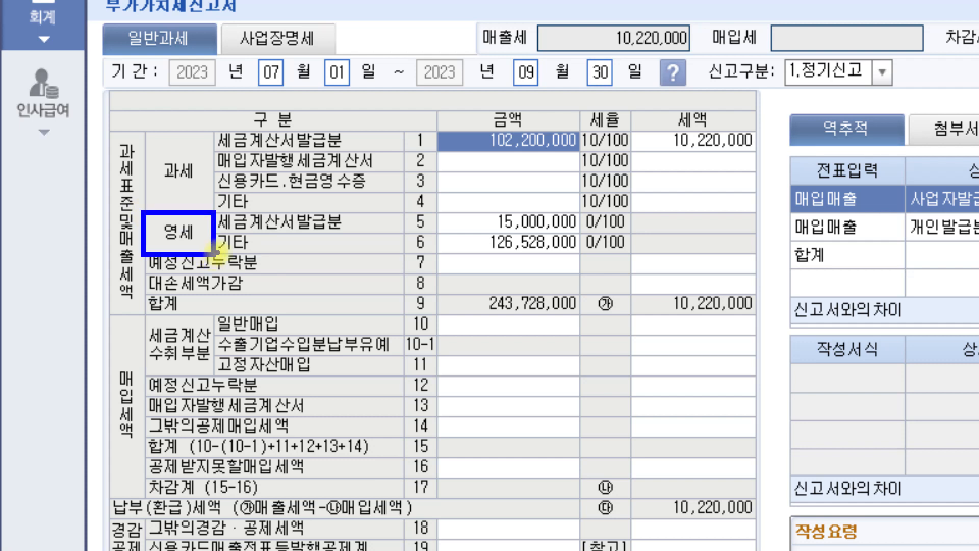
Review the zero-rated tax-invoice and other sales rows on the VAT return
{"action": "left_click_drag", "start_coordinate": [223, 235], "coordinate": [428, 229]}
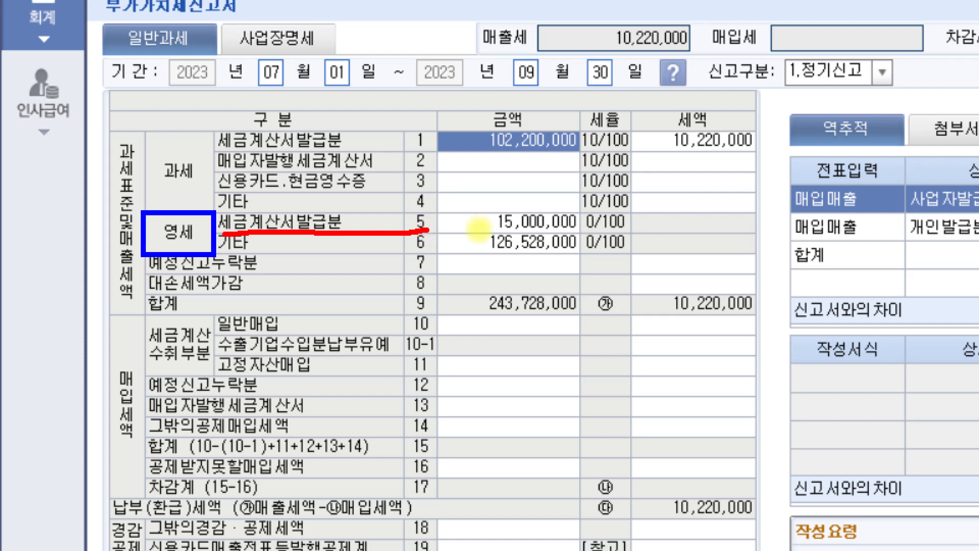
{"action": "left_click_drag", "start_coordinate": [219, 252], "coordinate": [432, 248]}
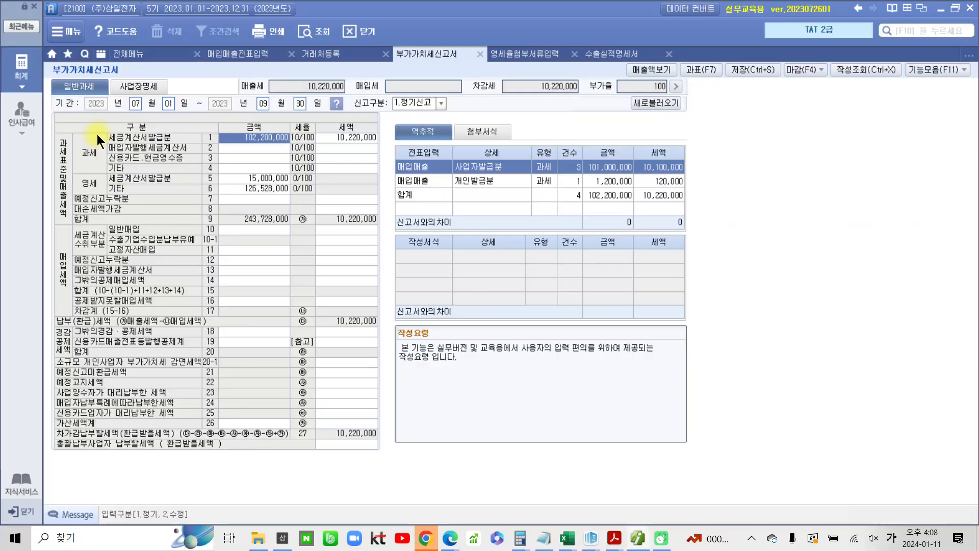
{"action": "left_click", "coordinate": [34, 76]}
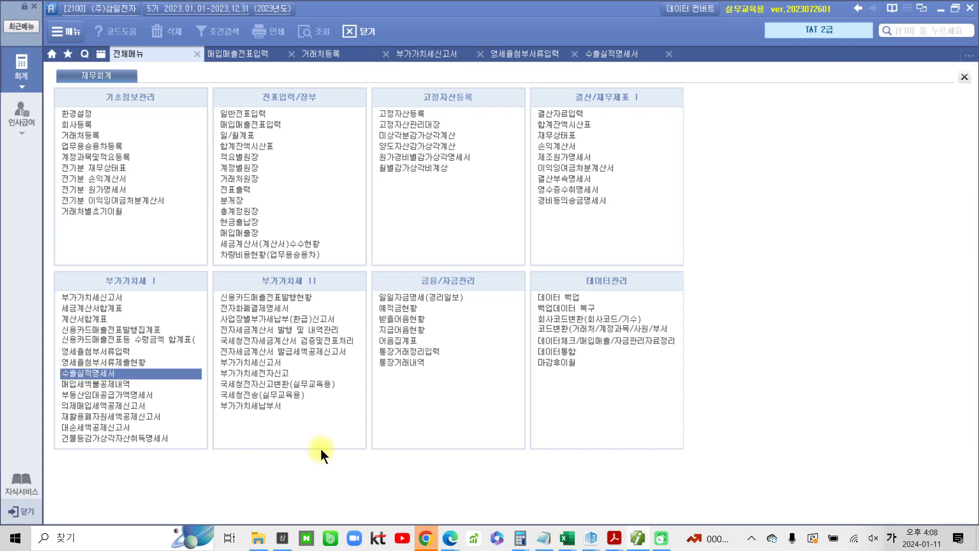
{"action": "mouse_move", "coordinate": [620, 543]}
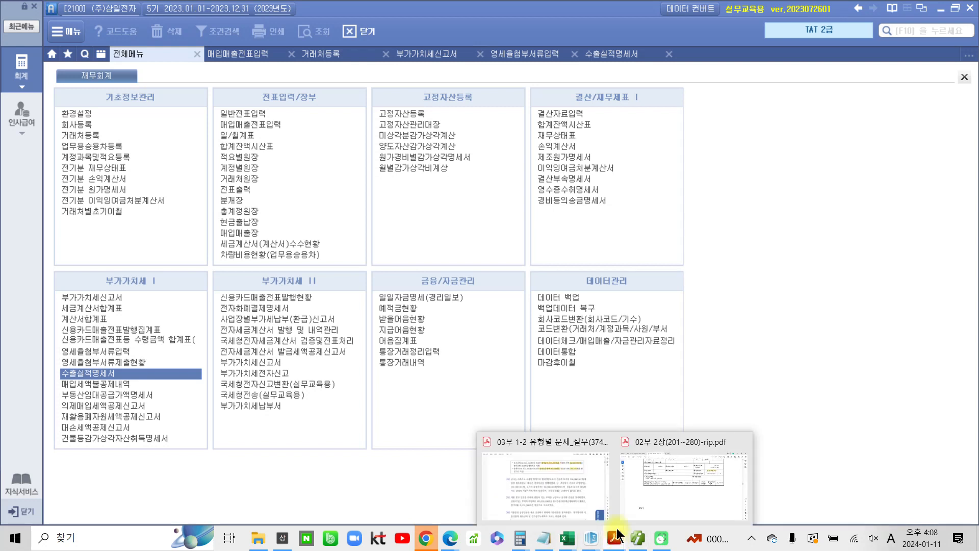
{"action": "left_click", "coordinate": [664, 497]}
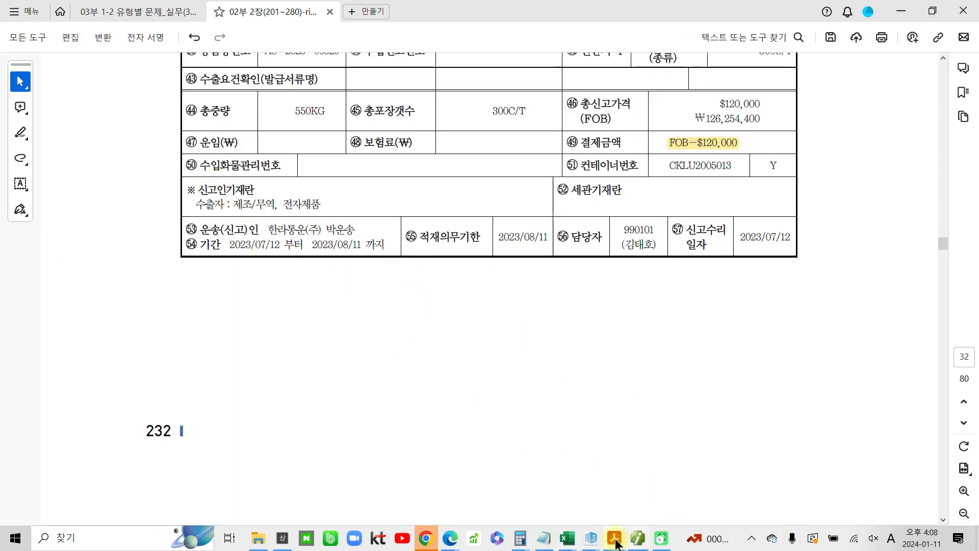
{"action": "left_click", "coordinate": [636, 539]}
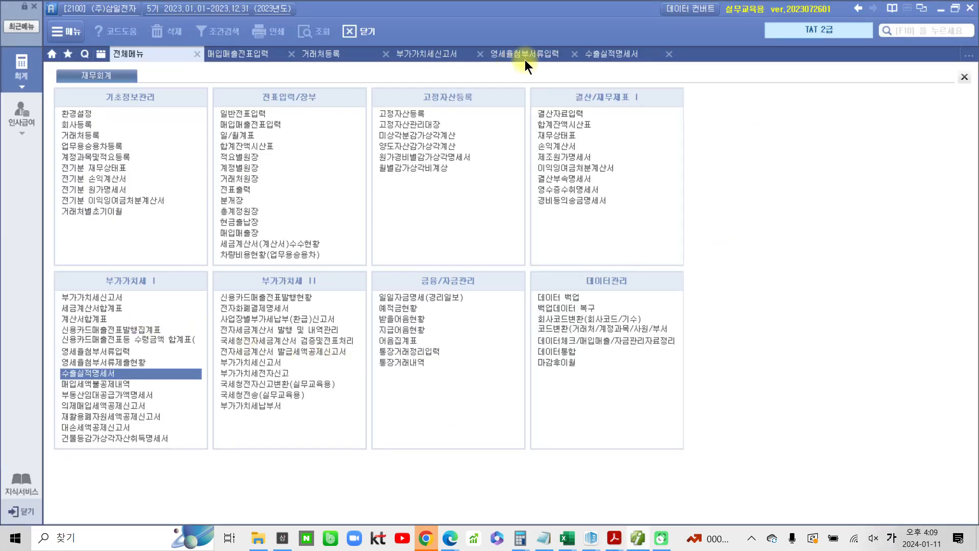
Open the export performance statement and review its print preview for July–September 2023
{"action": "left_click", "coordinate": [627, 52]}
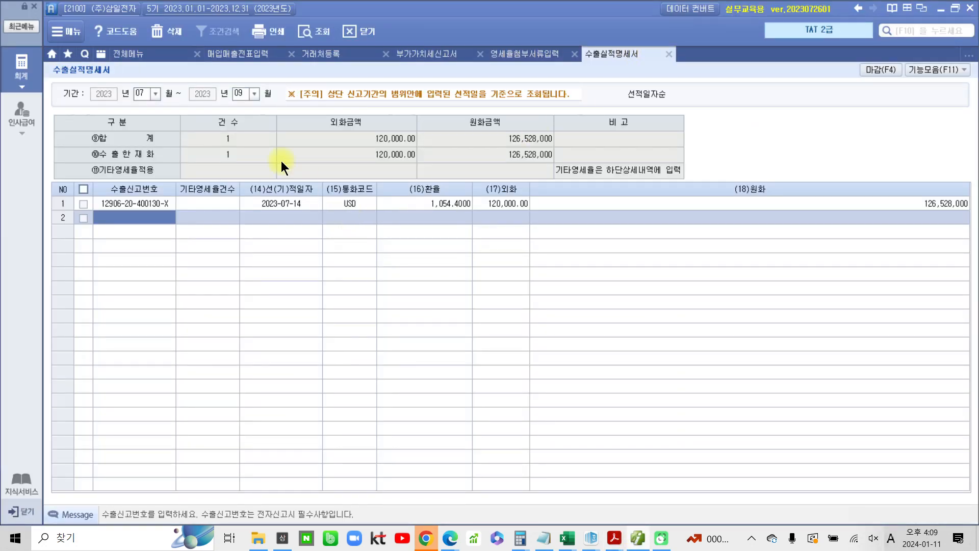
{"action": "left_click", "coordinate": [271, 34]}
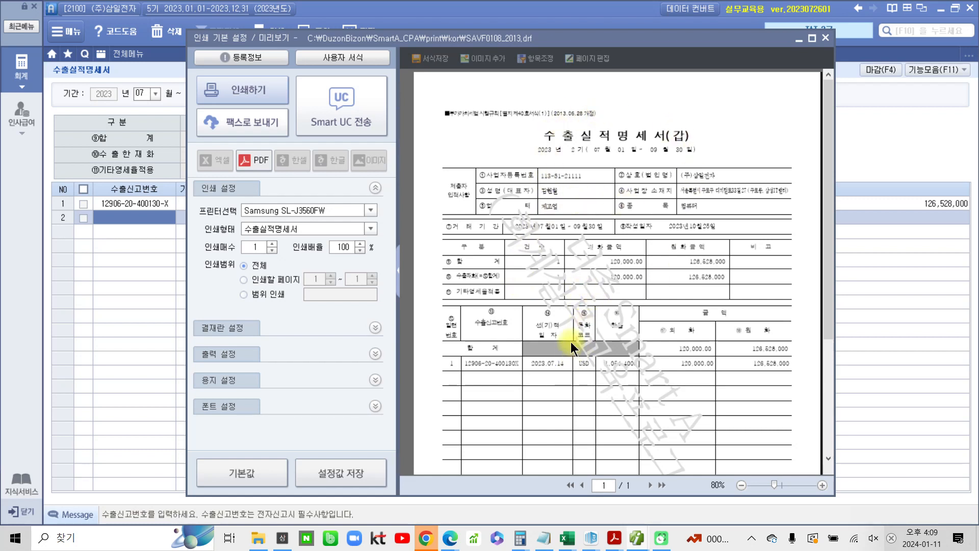
{"action": "scroll", "coordinate": [572, 348], "scroll_direction": "down", "scroll_amount": 3}
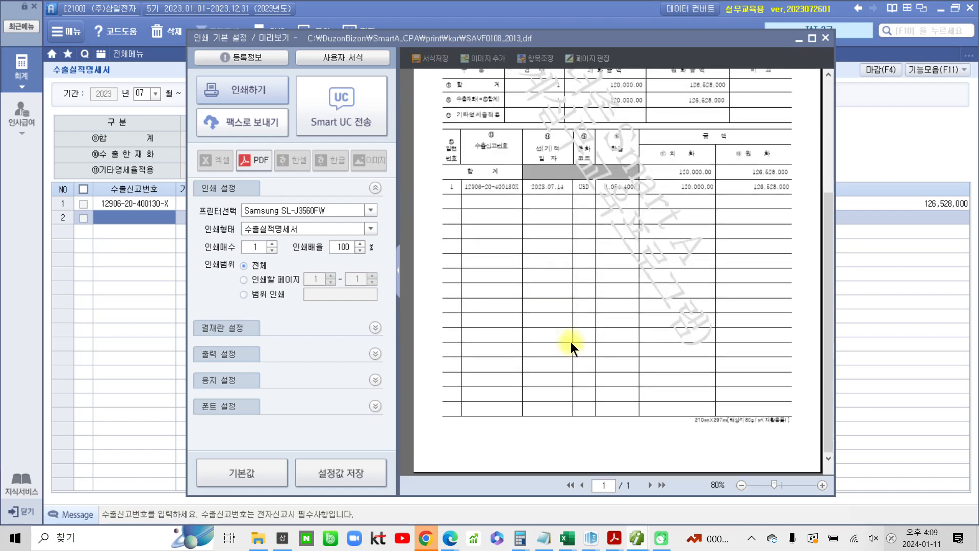
{"action": "scroll", "coordinate": [571, 342], "scroll_direction": "up", "scroll_amount": 3}
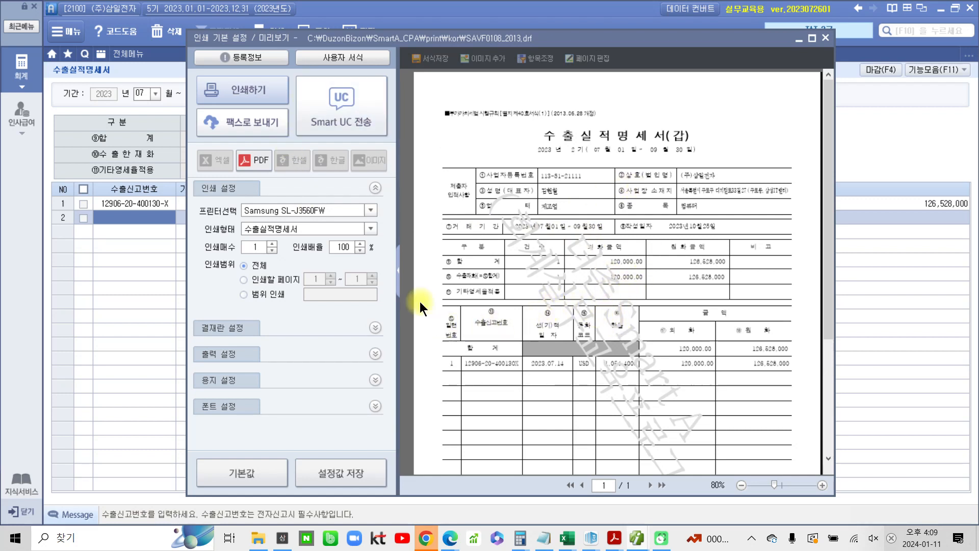
{"action": "scroll", "coordinate": [603, 370], "scroll_direction": "down", "scroll_amount": 3}
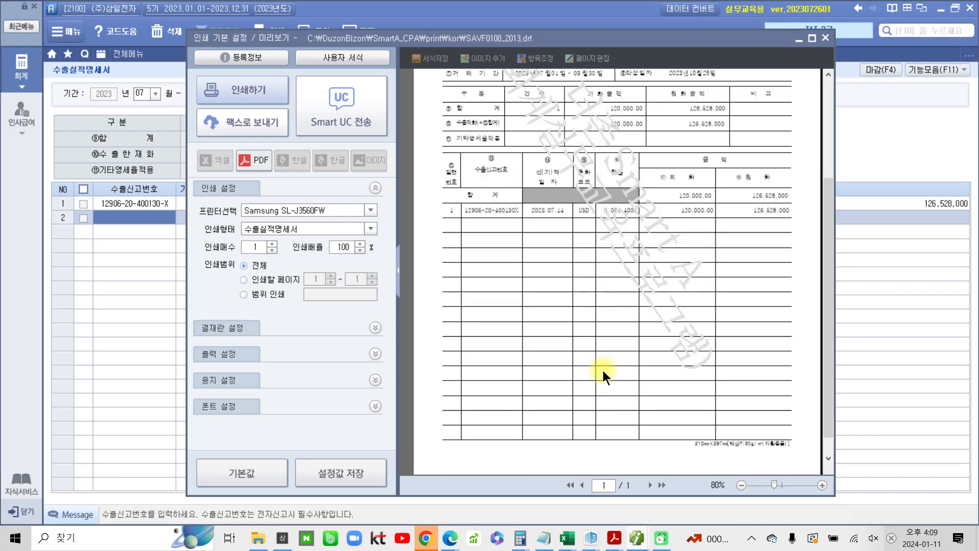
{"action": "scroll", "coordinate": [607, 367], "scroll_direction": "up", "scroll_amount": 4}
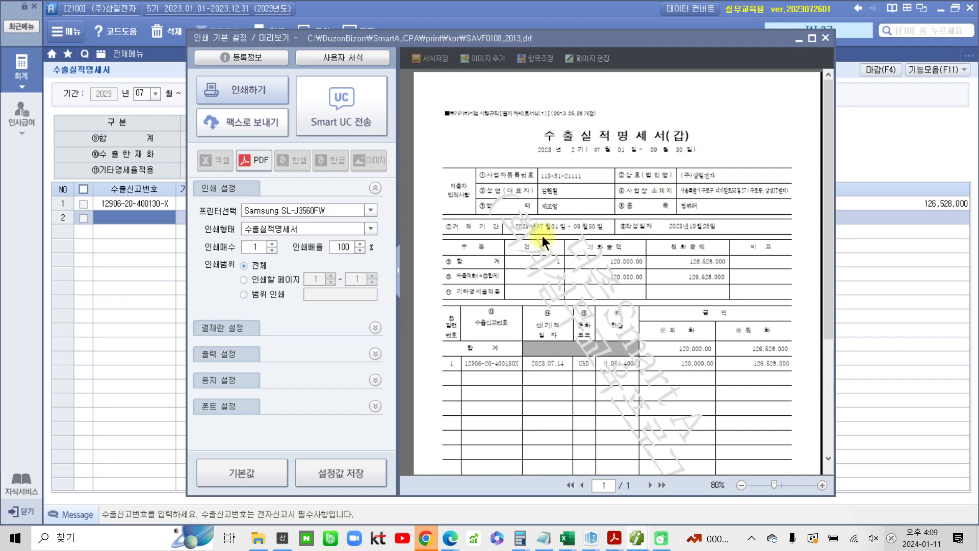
{"action": "scroll", "coordinate": [592, 247], "scroll_direction": "down", "scroll_amount": 3}
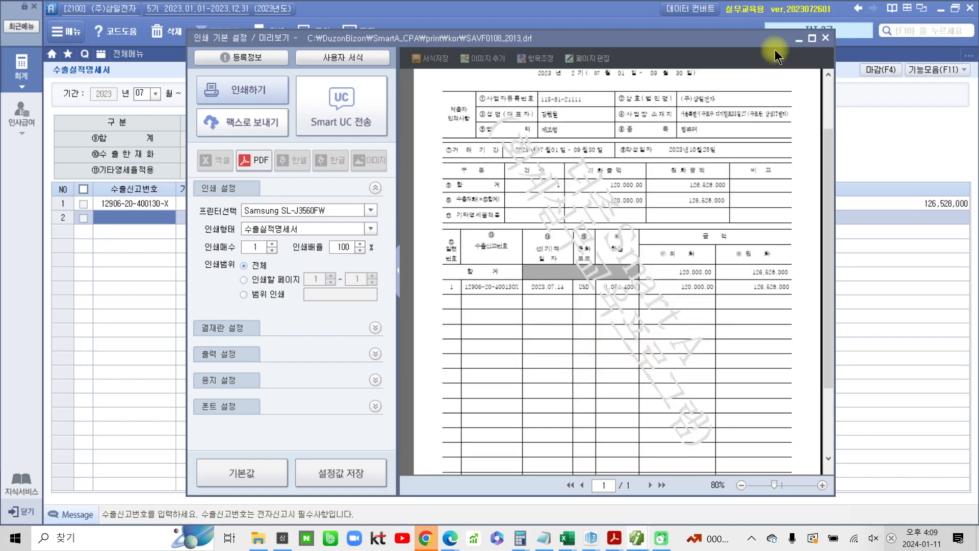
{"action": "left_click", "coordinate": [826, 37]}
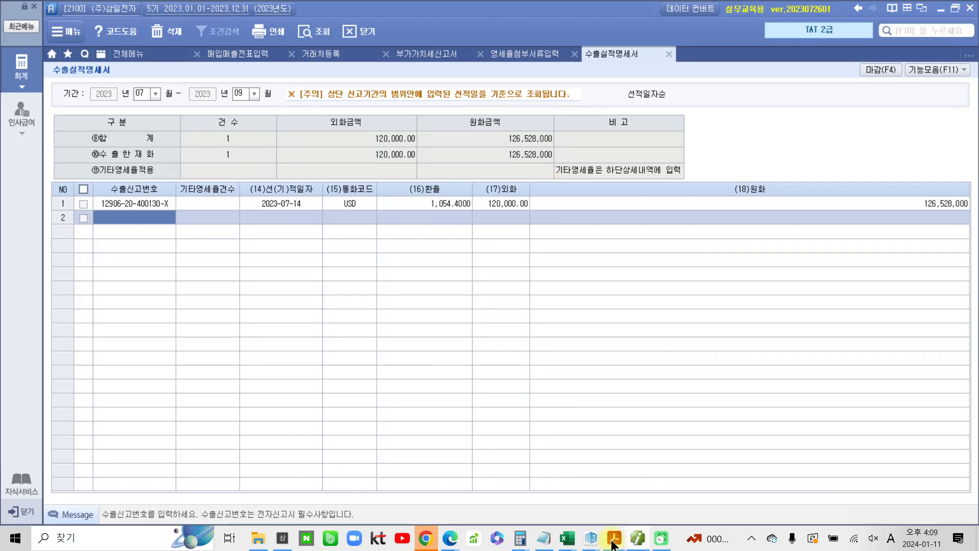
Switch to the PDF workbook and review the solution pages for the zero-rated sales, export statement and VAT return
{"action": "mouse_move", "coordinate": [616, 530]}
{"action": "left_click", "coordinate": [639, 498]}
{"action": "scroll", "coordinate": [490, 457], "scroll_direction": "down", "scroll_amount": 6}
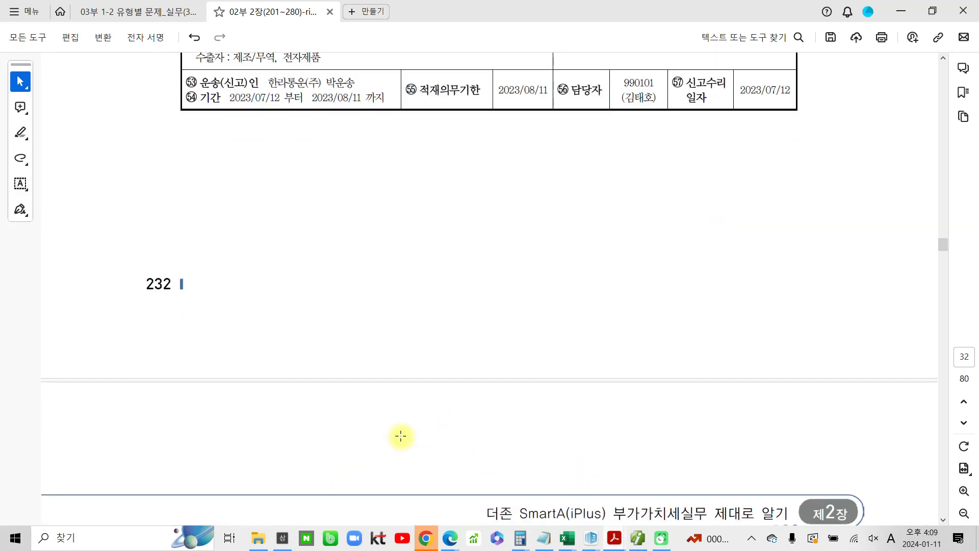
{"action": "scroll", "coordinate": [359, 437], "scroll_direction": "down", "scroll_amount": 2}
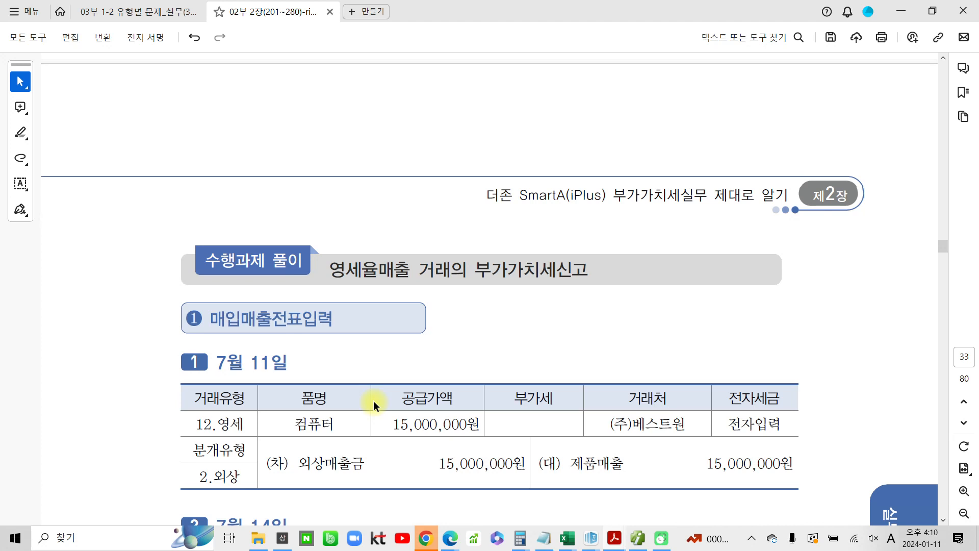
{"action": "scroll", "coordinate": [373, 400], "scroll_direction": "down", "scroll_amount": 14}
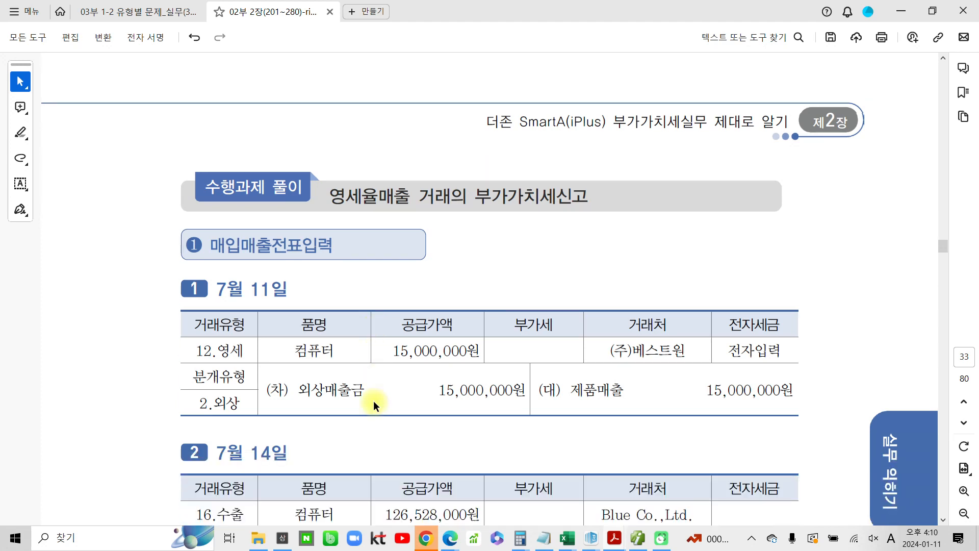
{"action": "scroll", "coordinate": [372, 404], "scroll_direction": "down", "scroll_amount": 14}
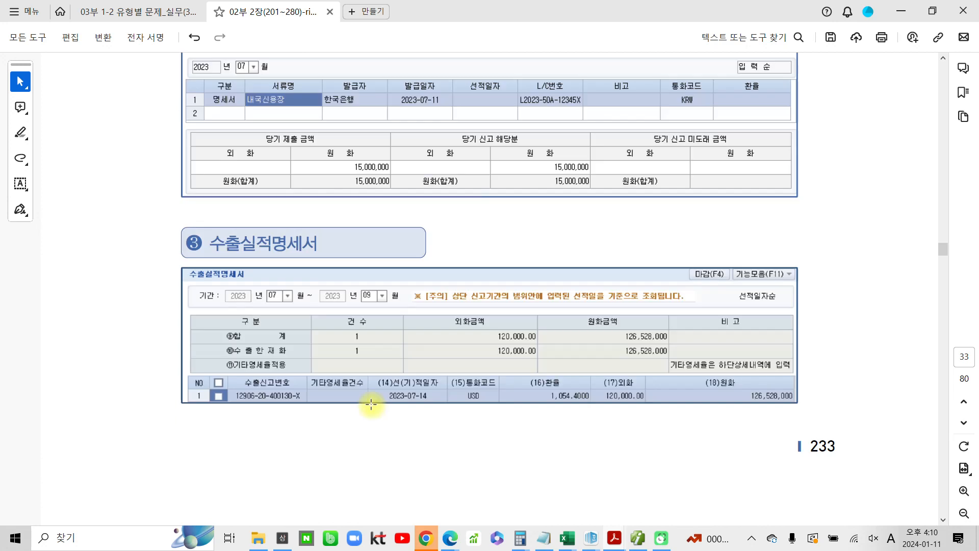
{"action": "scroll", "coordinate": [371, 403], "scroll_direction": "down", "scroll_amount": 18}
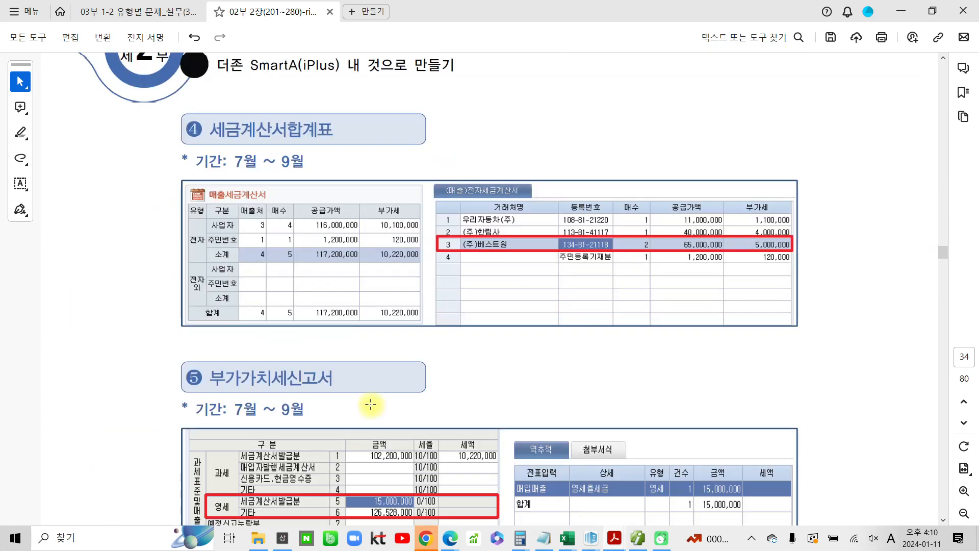